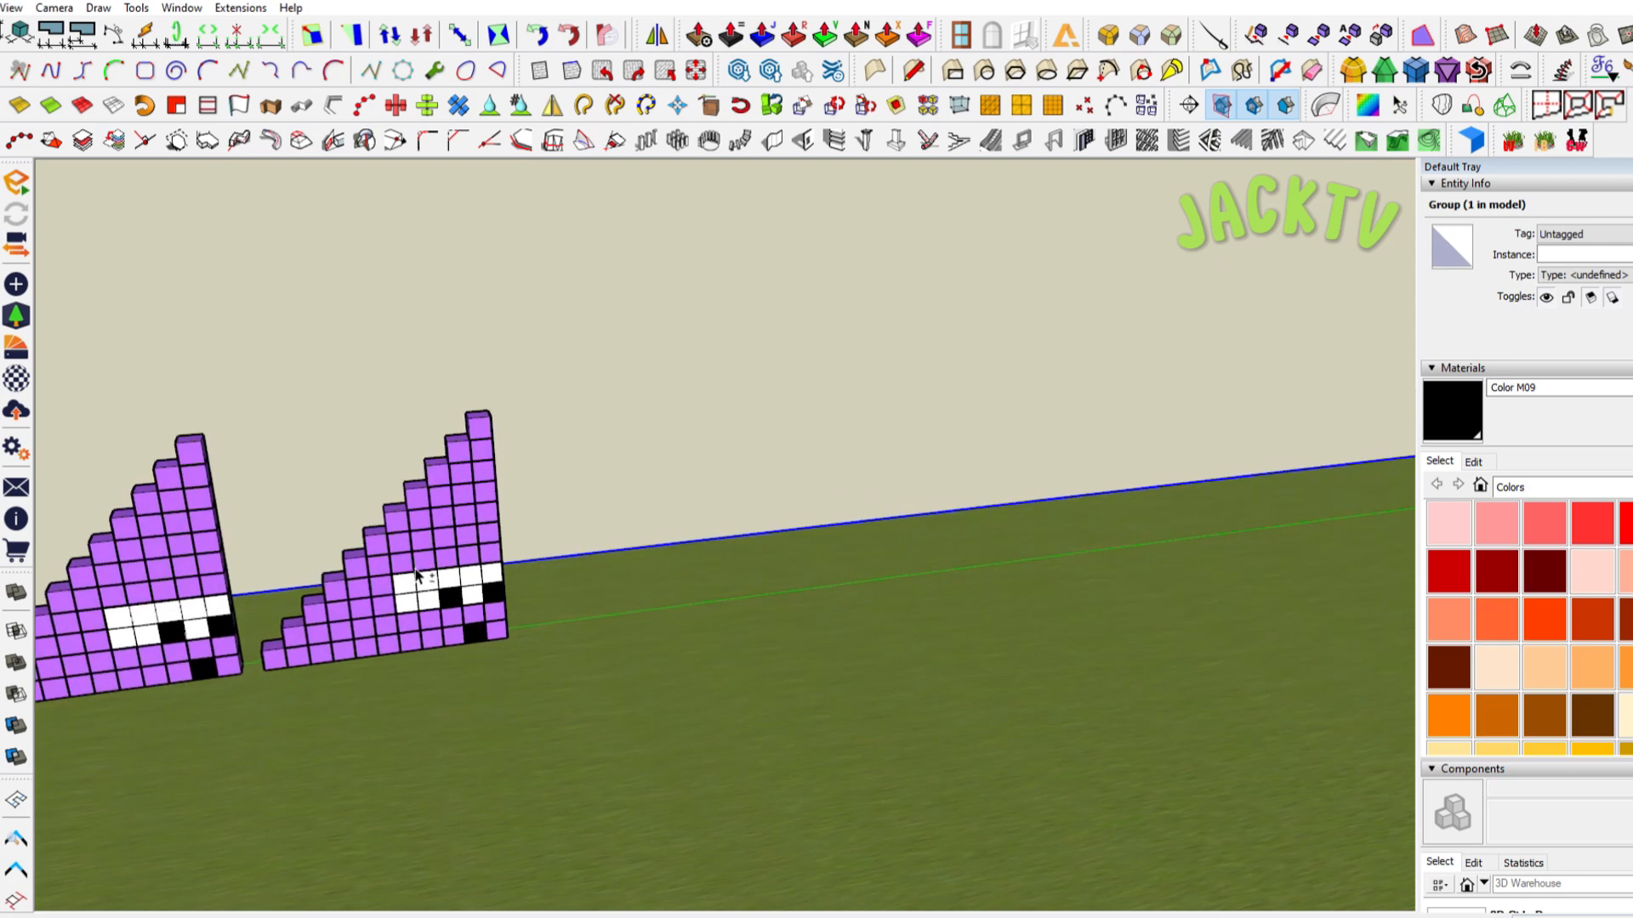
Replace the white and black face blocks of the copied staircase figure with plain purple blocks
scroll(476, 623, "up", 10)
left_click(903, 652)
scroll(903, 651, "down", 10)
left_click(944, 655)
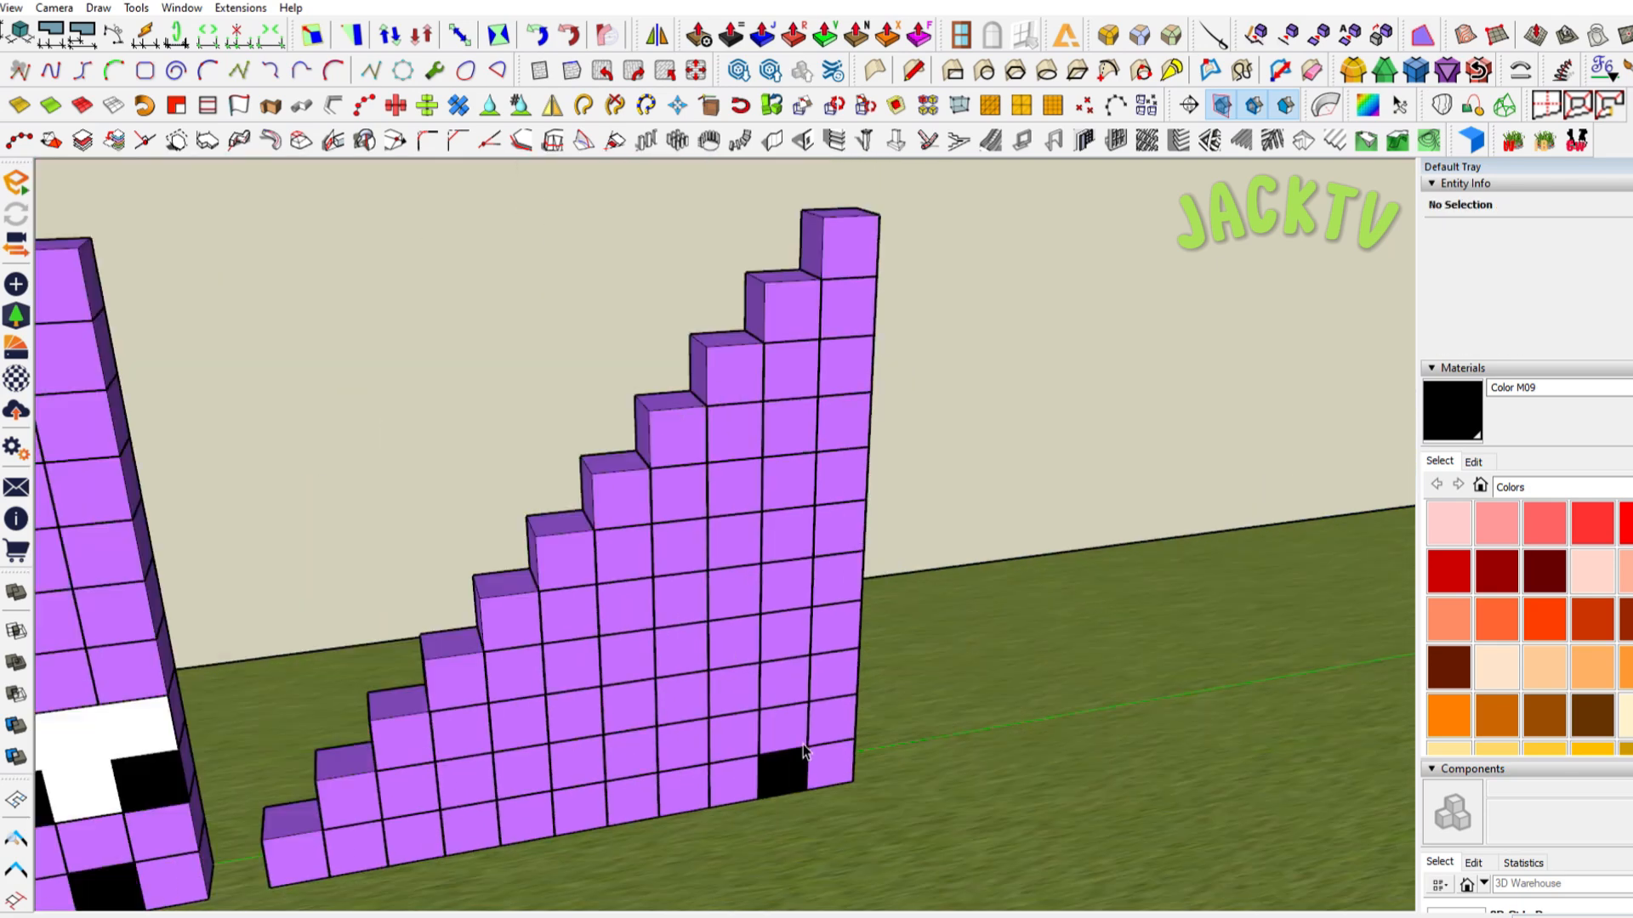
scroll(854, 599, "down", 4)
left_click(928, 676)
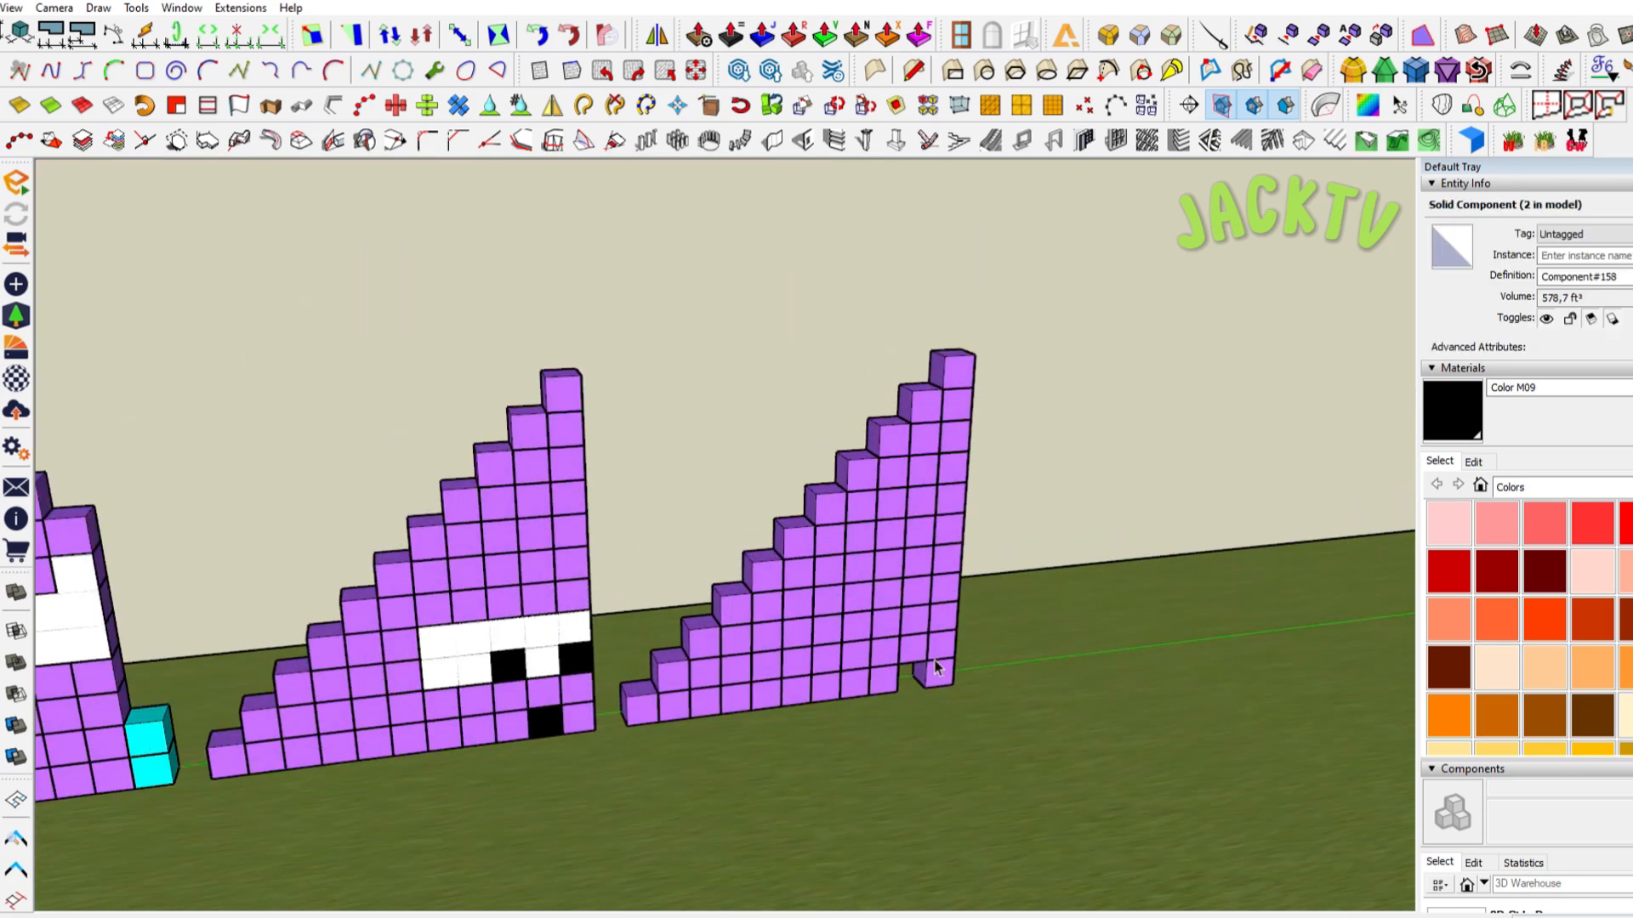
scroll(941, 655, "up", 3)
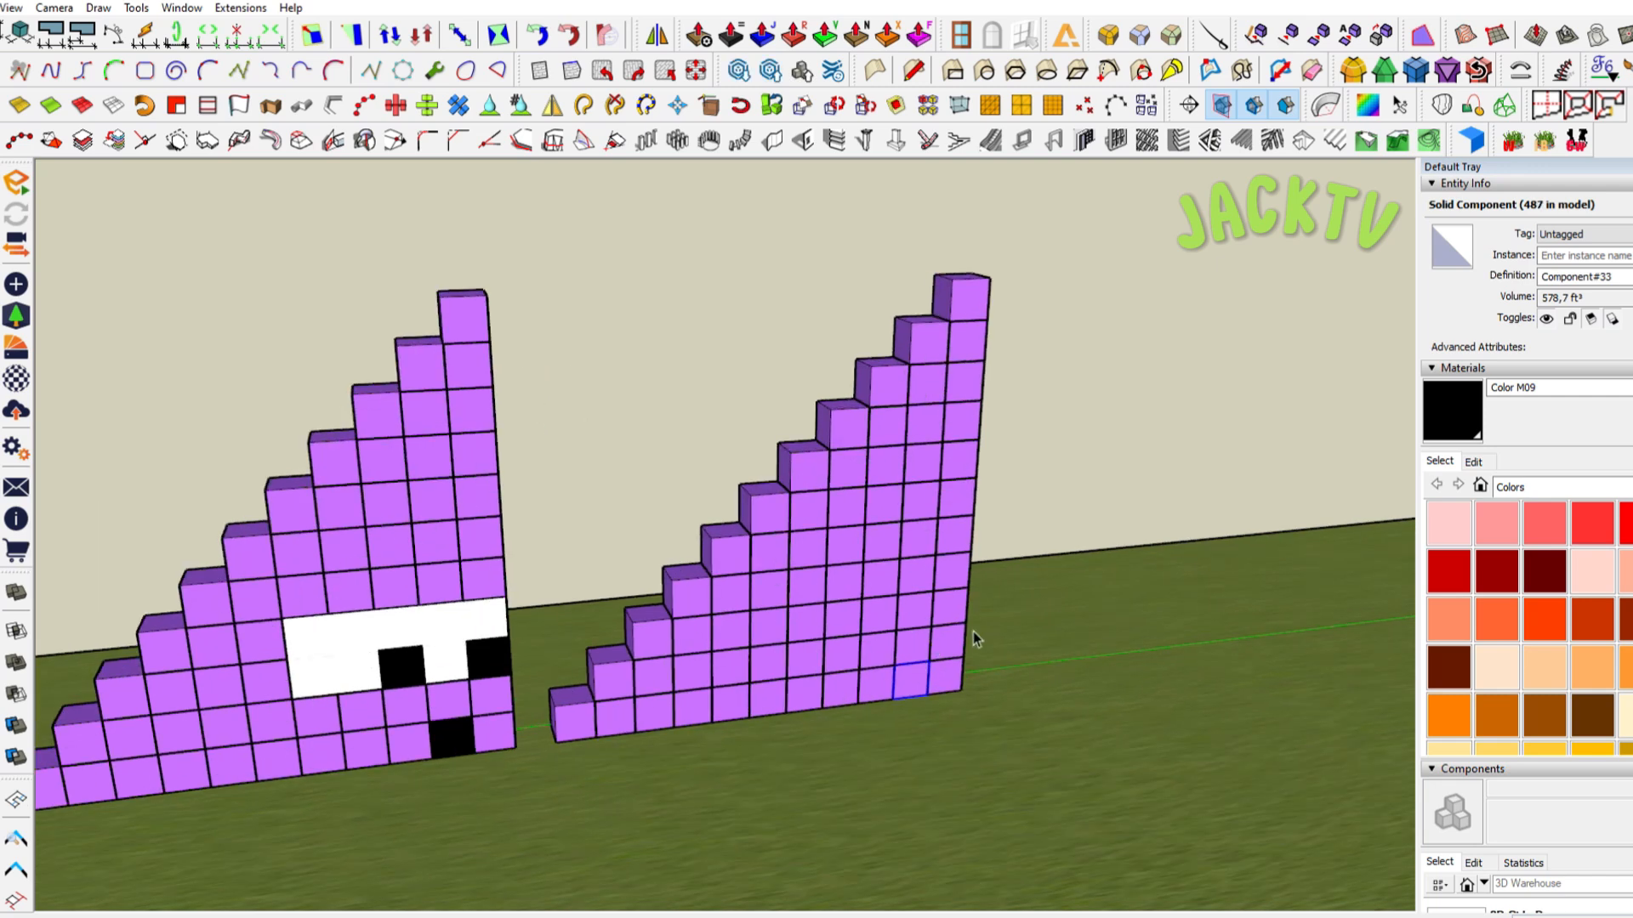
Set the profile edge width in the model's style to 1, keeping profiles enabled
scroll(1478, 646, "down", 10)
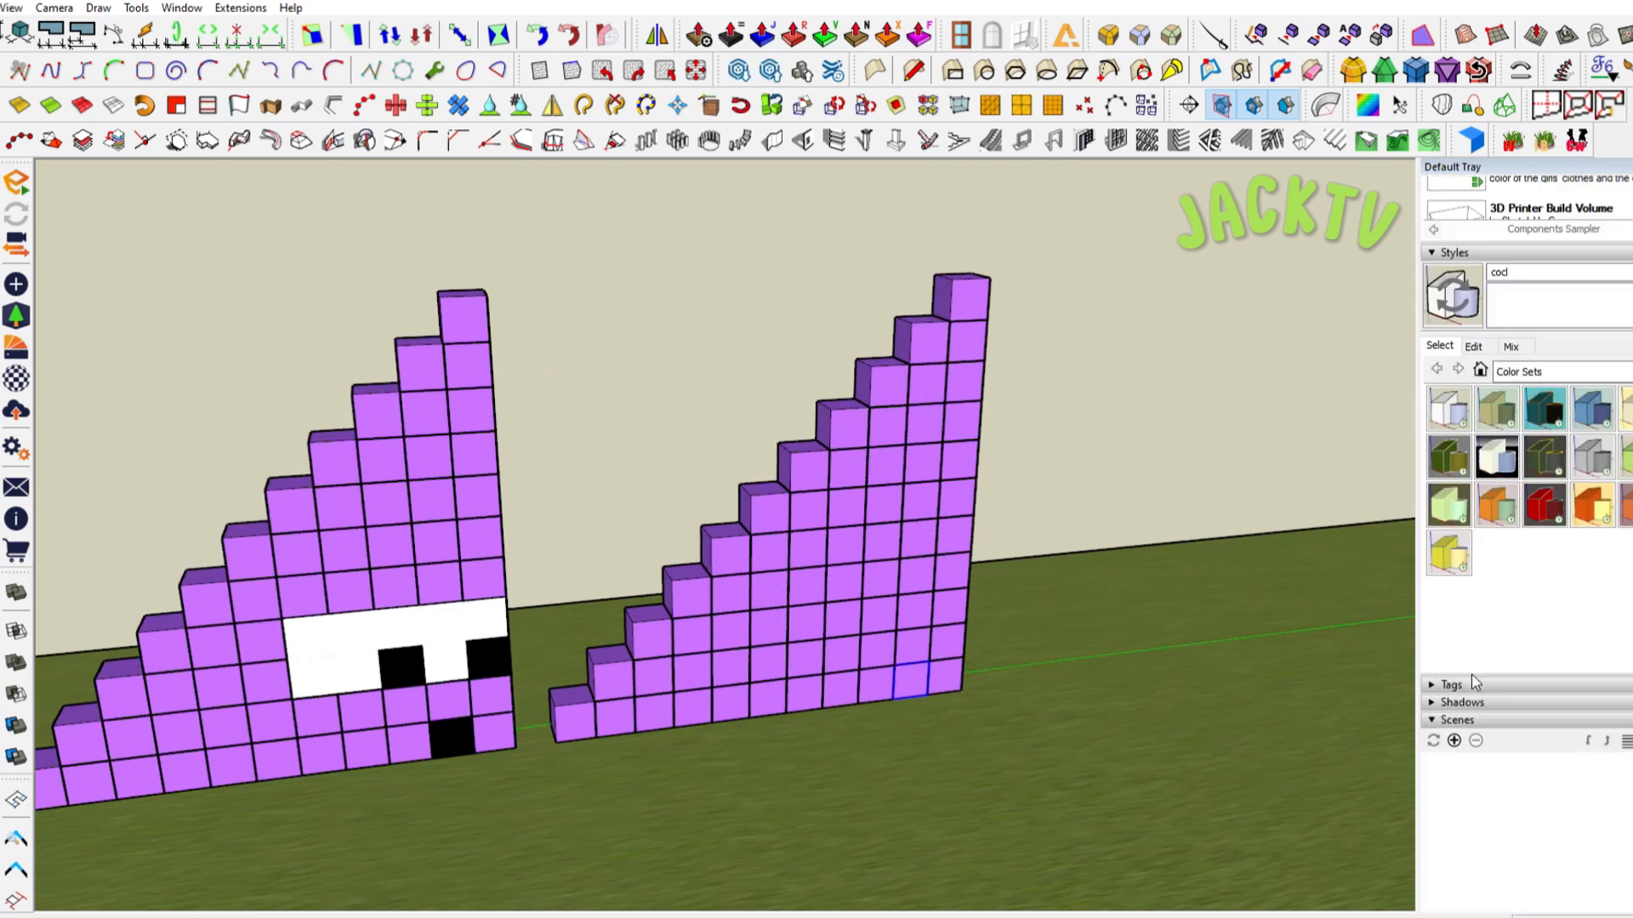
left_click(1472, 346)
left_click(1436, 439)
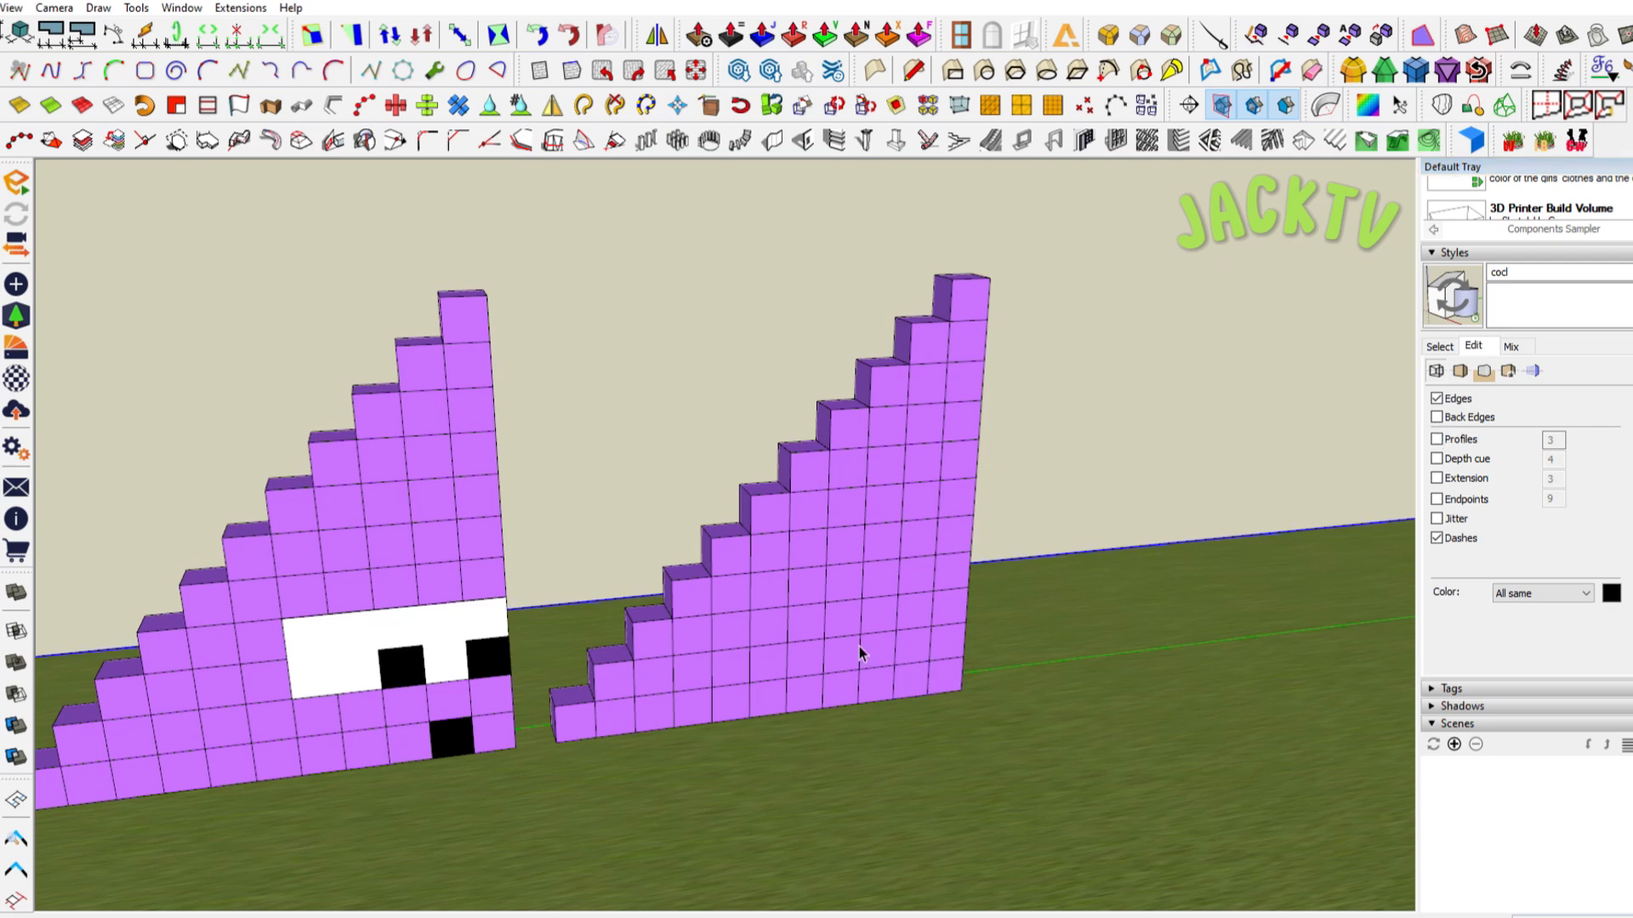
scroll(858, 648, "up", 5)
left_click(1436, 439)
double_click(1553, 439)
type("1")
scroll(939, 617, "down", 6)
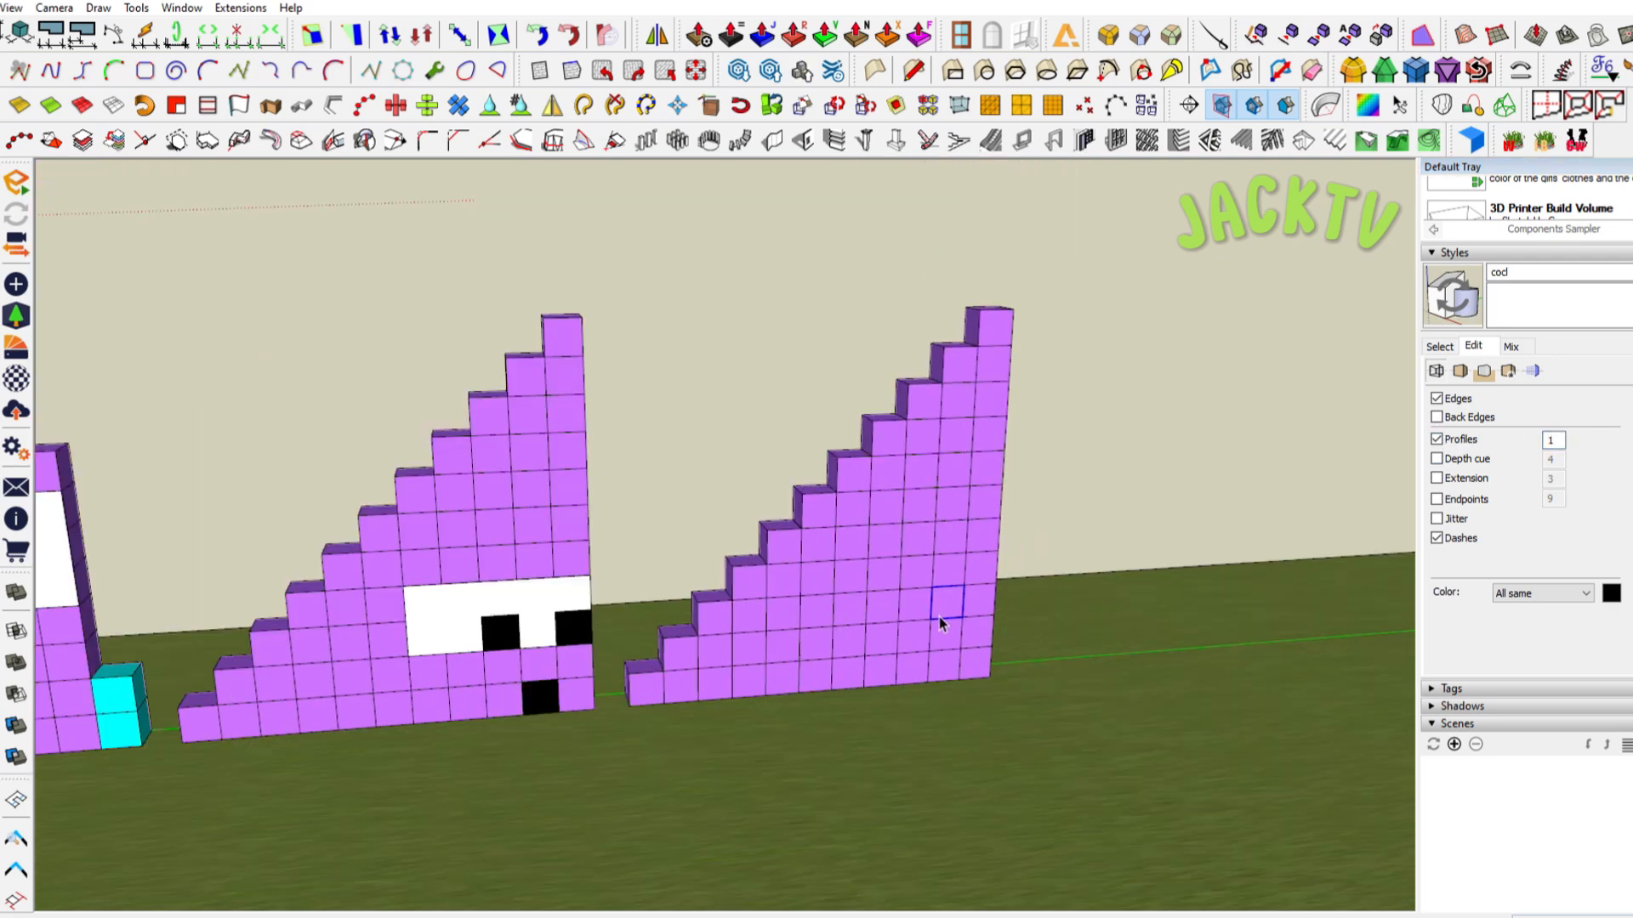
Move the top block of the plain staircase's second column onto its first column
scroll(675, 678, "up", 3)
left_click(630, 688)
key("m")
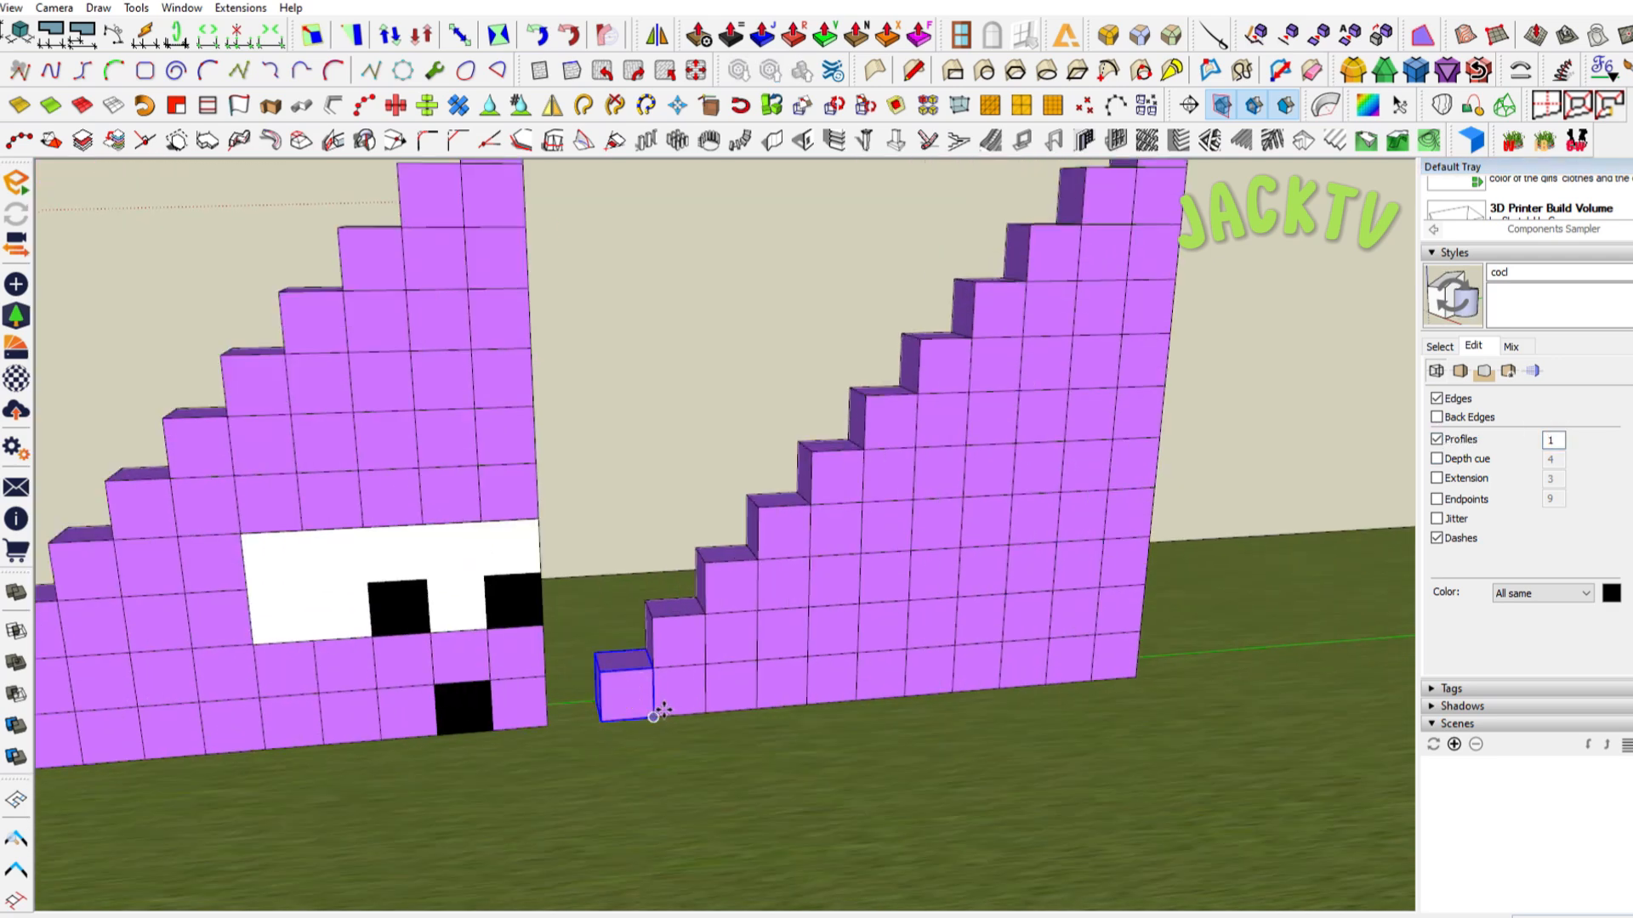
left_click(662, 710)
left_click(661, 665)
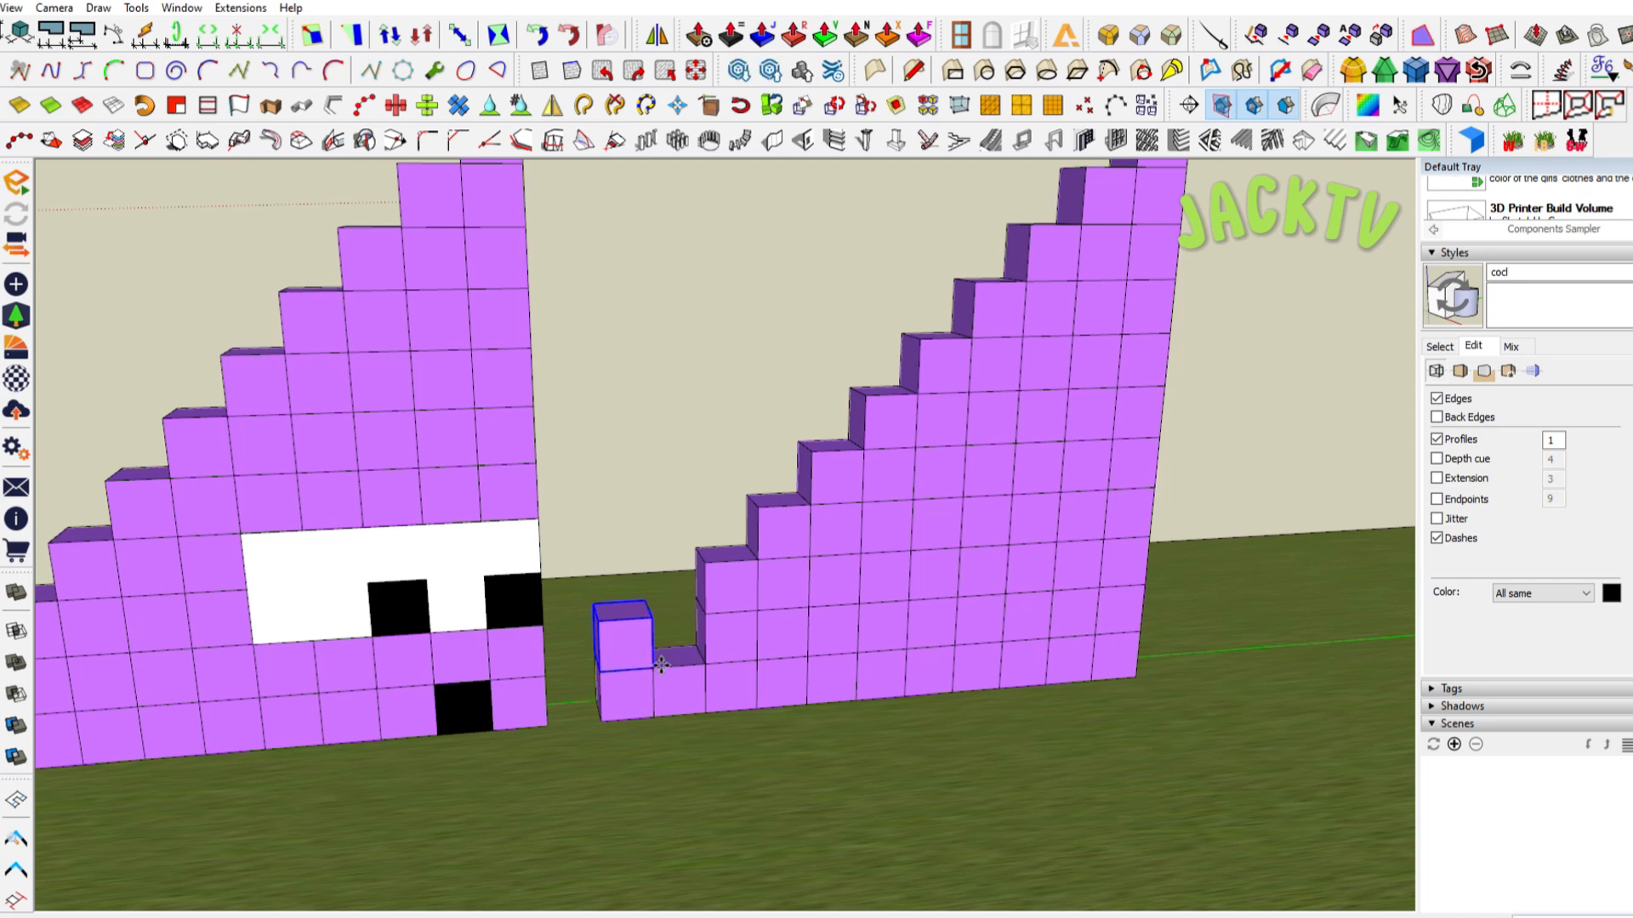
Move the two upper blocks of the third column into the gaps in the second row
scroll(723, 629, "down", 2)
left_click(722, 631)
key("m")
left_click(748, 653)
left_click(663, 622)
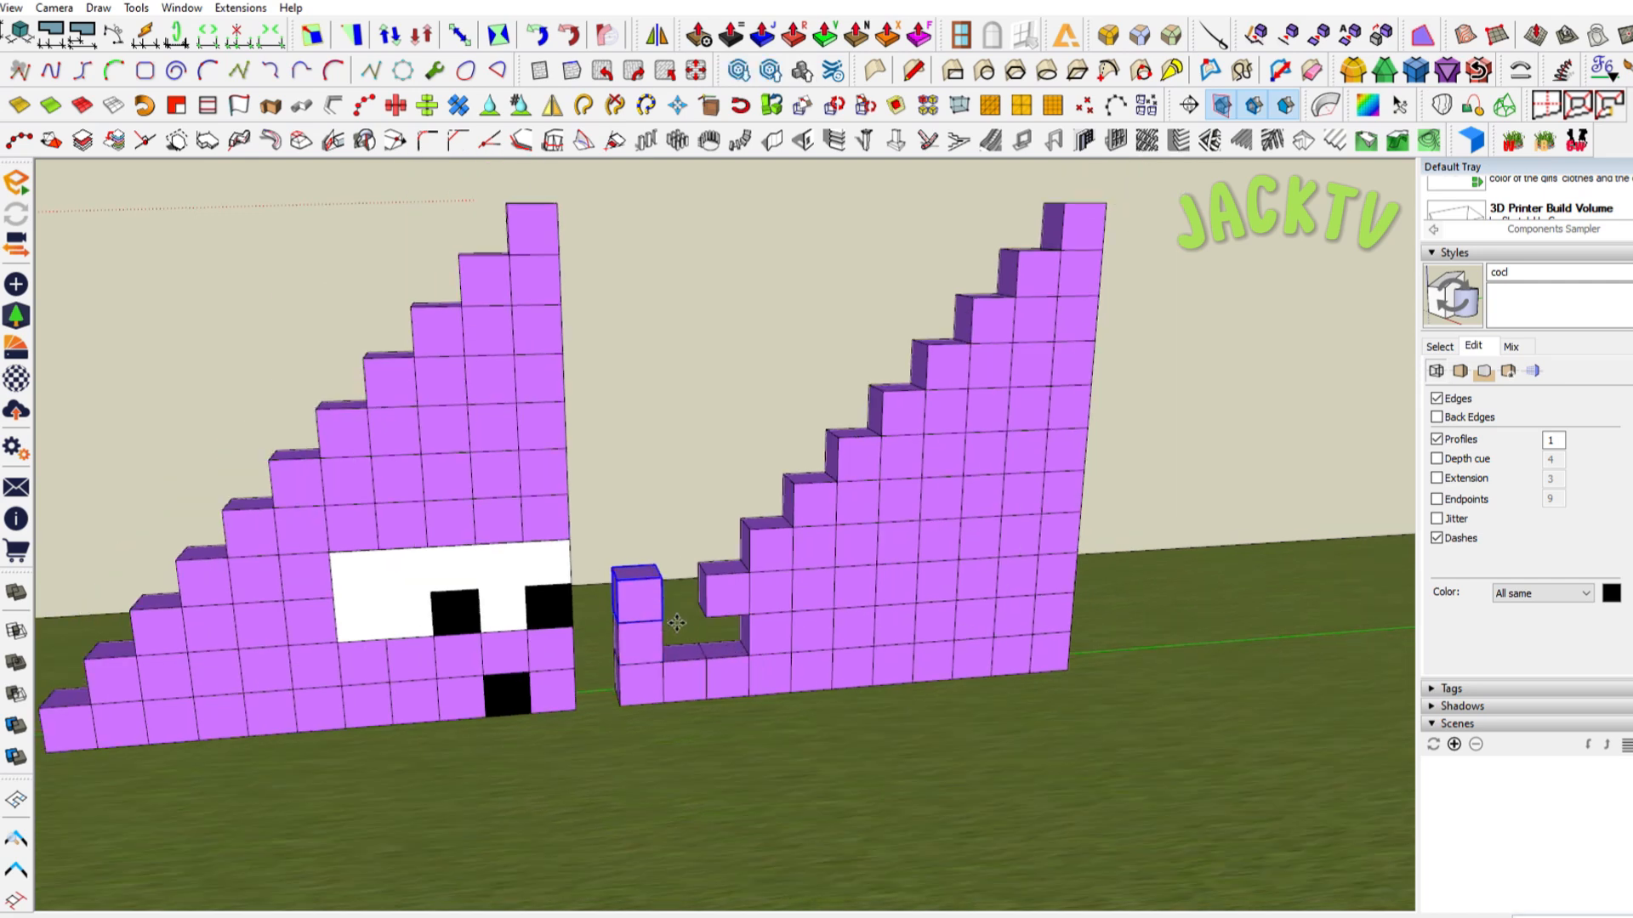
left_click(639, 651)
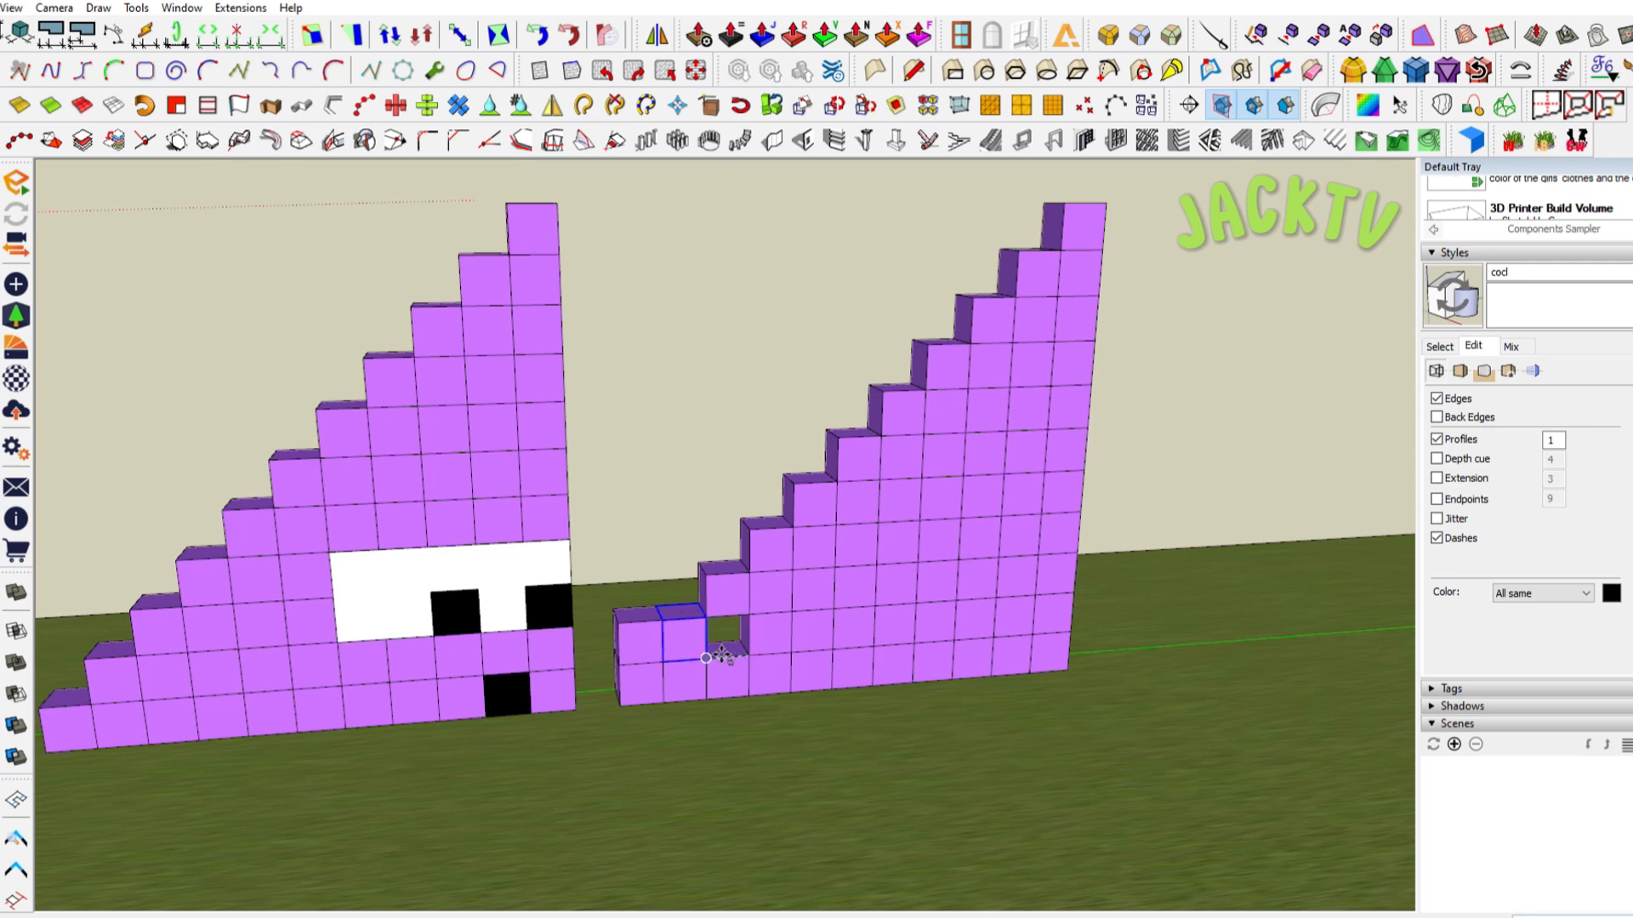
left_click(740, 631)
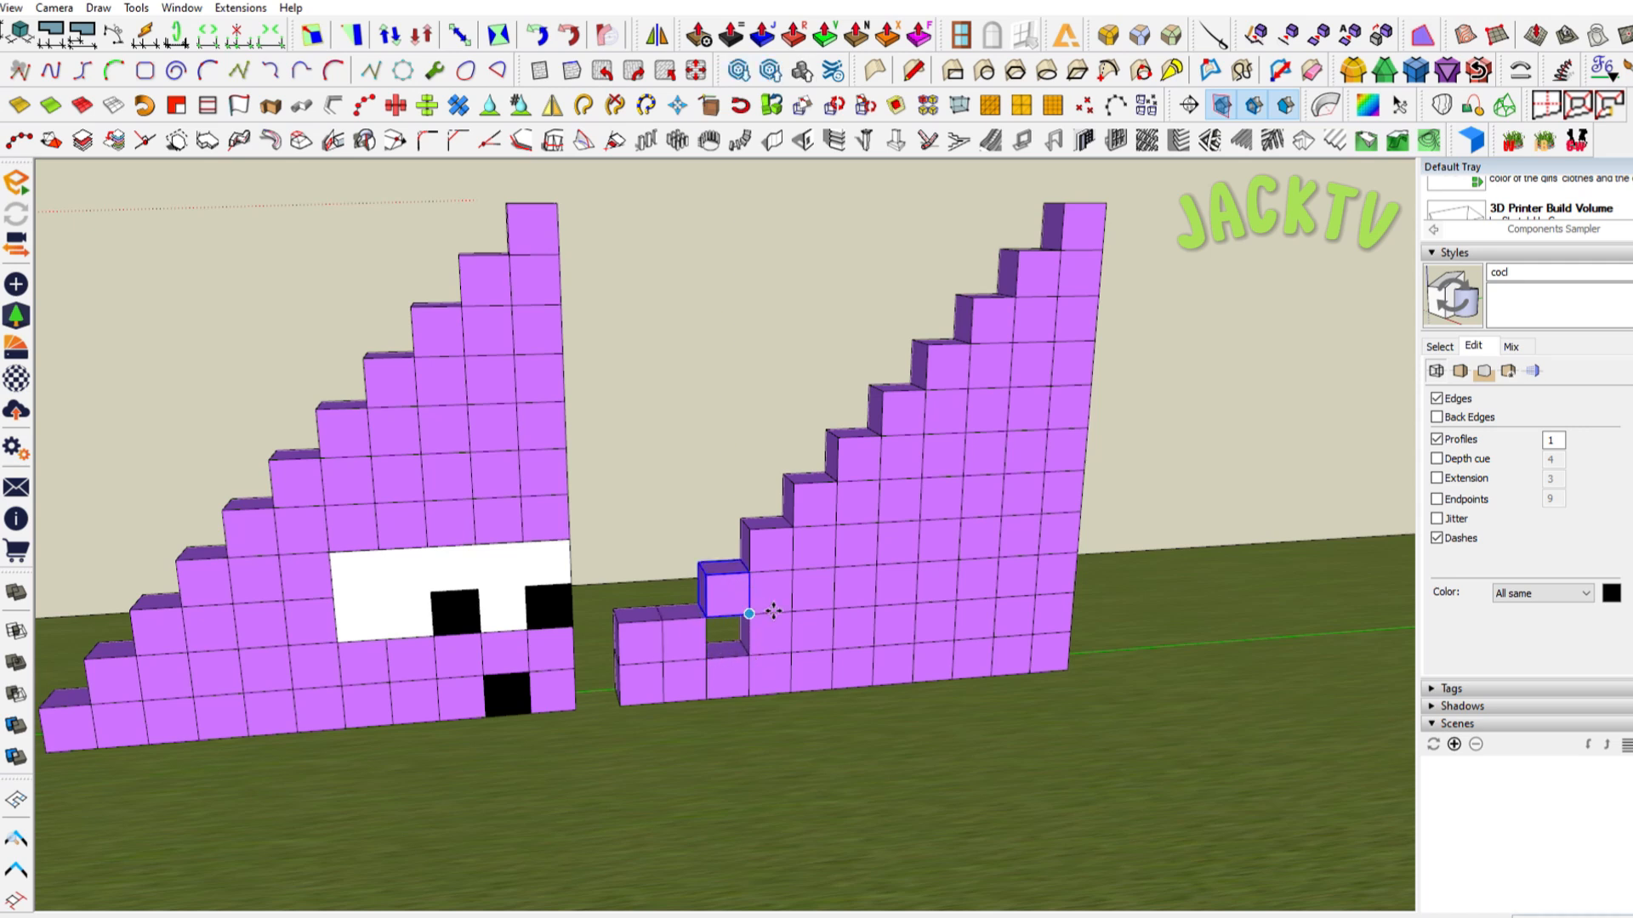
left_click(749, 613)
left_click(748, 652)
Move the top block of the fourth column onto the first column to start the third row
key("space")
left_click(777, 538)
key("m")
left_click(792, 569)
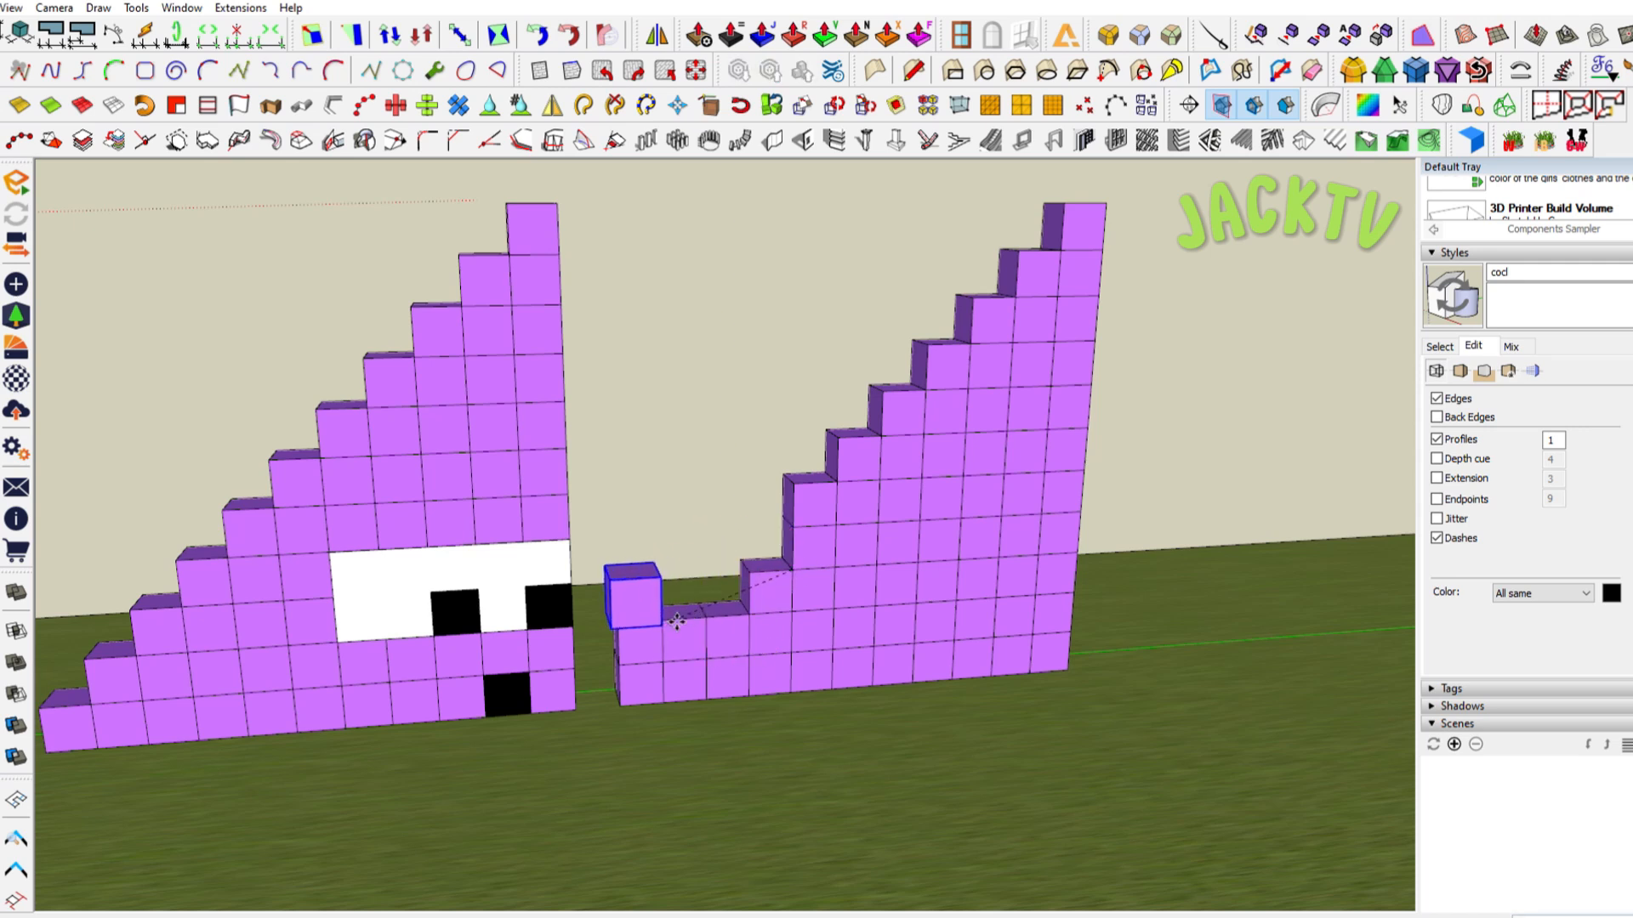
left_click(676, 621)
scroll(783, 580, "up", 3)
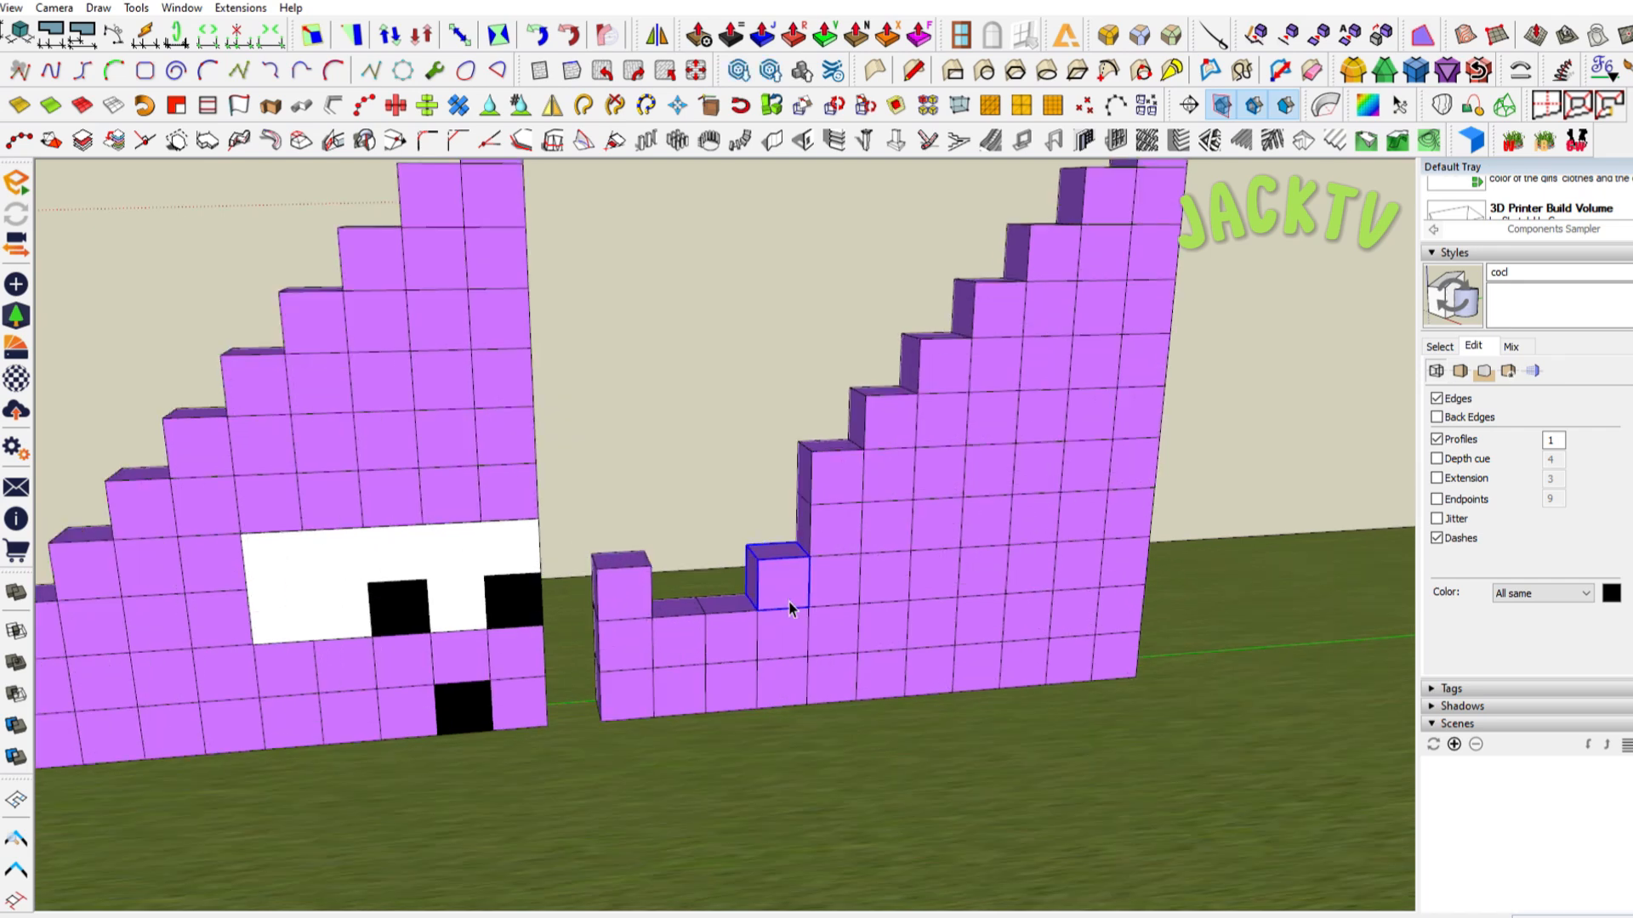
Fill the remaining gaps in the third row with blocks taken from the neighbouring stair columns
left_click(601, 646)
left_click(462, 654)
left_click(666, 509)
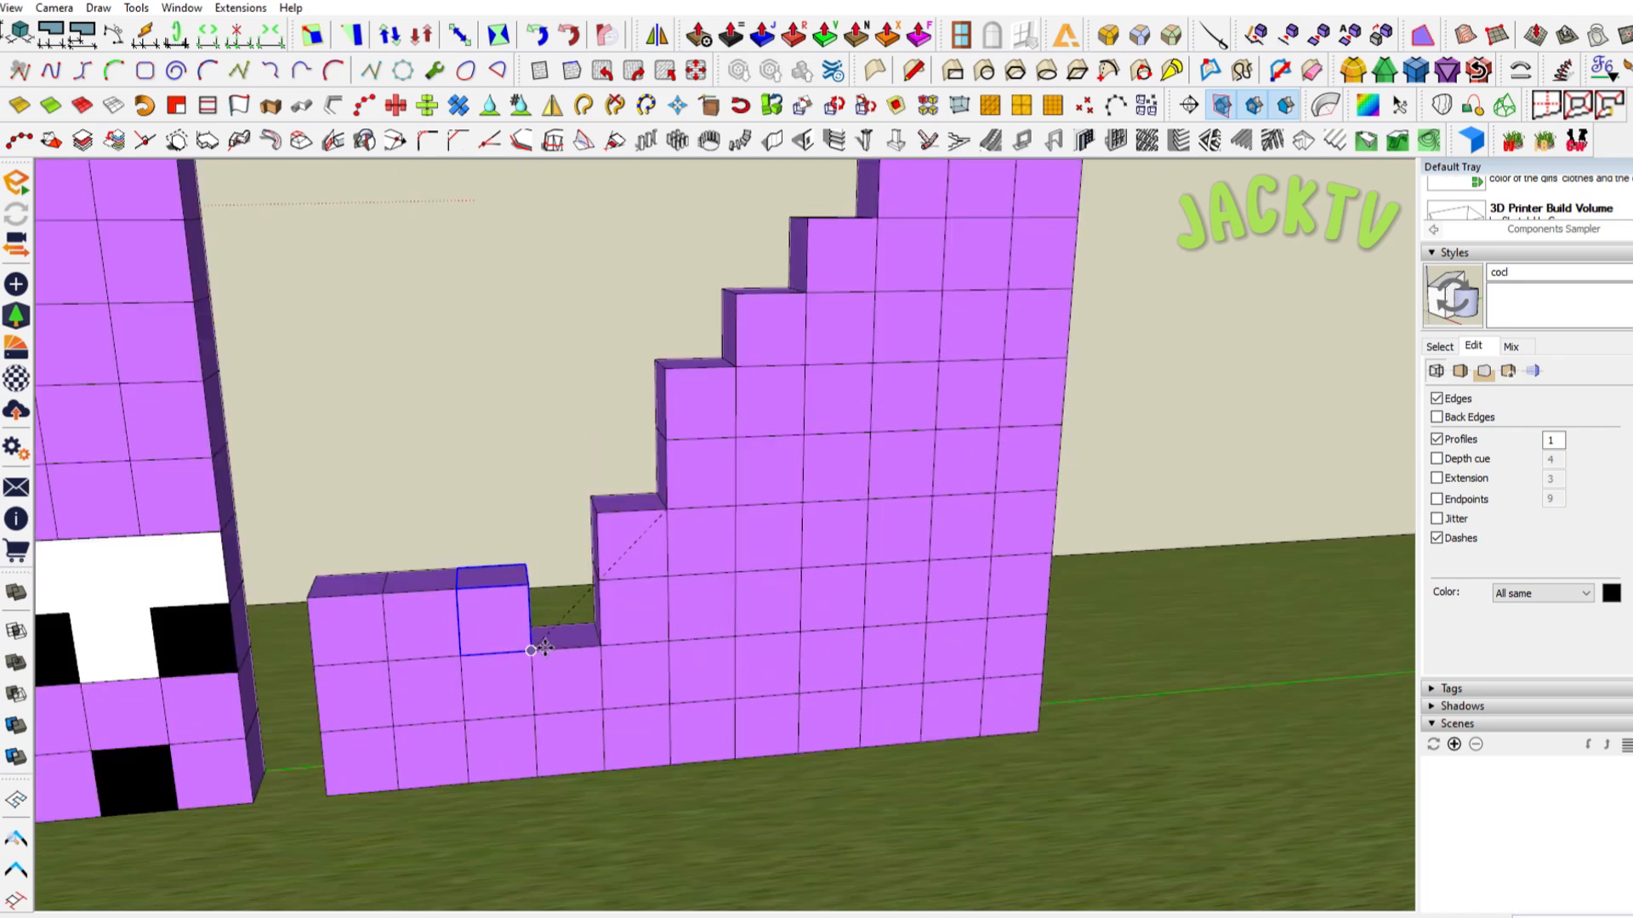
left_click(532, 650)
left_click(736, 438)
left_click(600, 646)
scroll(722, 463, "down", 3)
middle_click_drag(723, 464, 776, 481)
Place two stair blocks on the first two columns to start the fourth row
key("space")
left_click(702, 488)
left_click(504, 561)
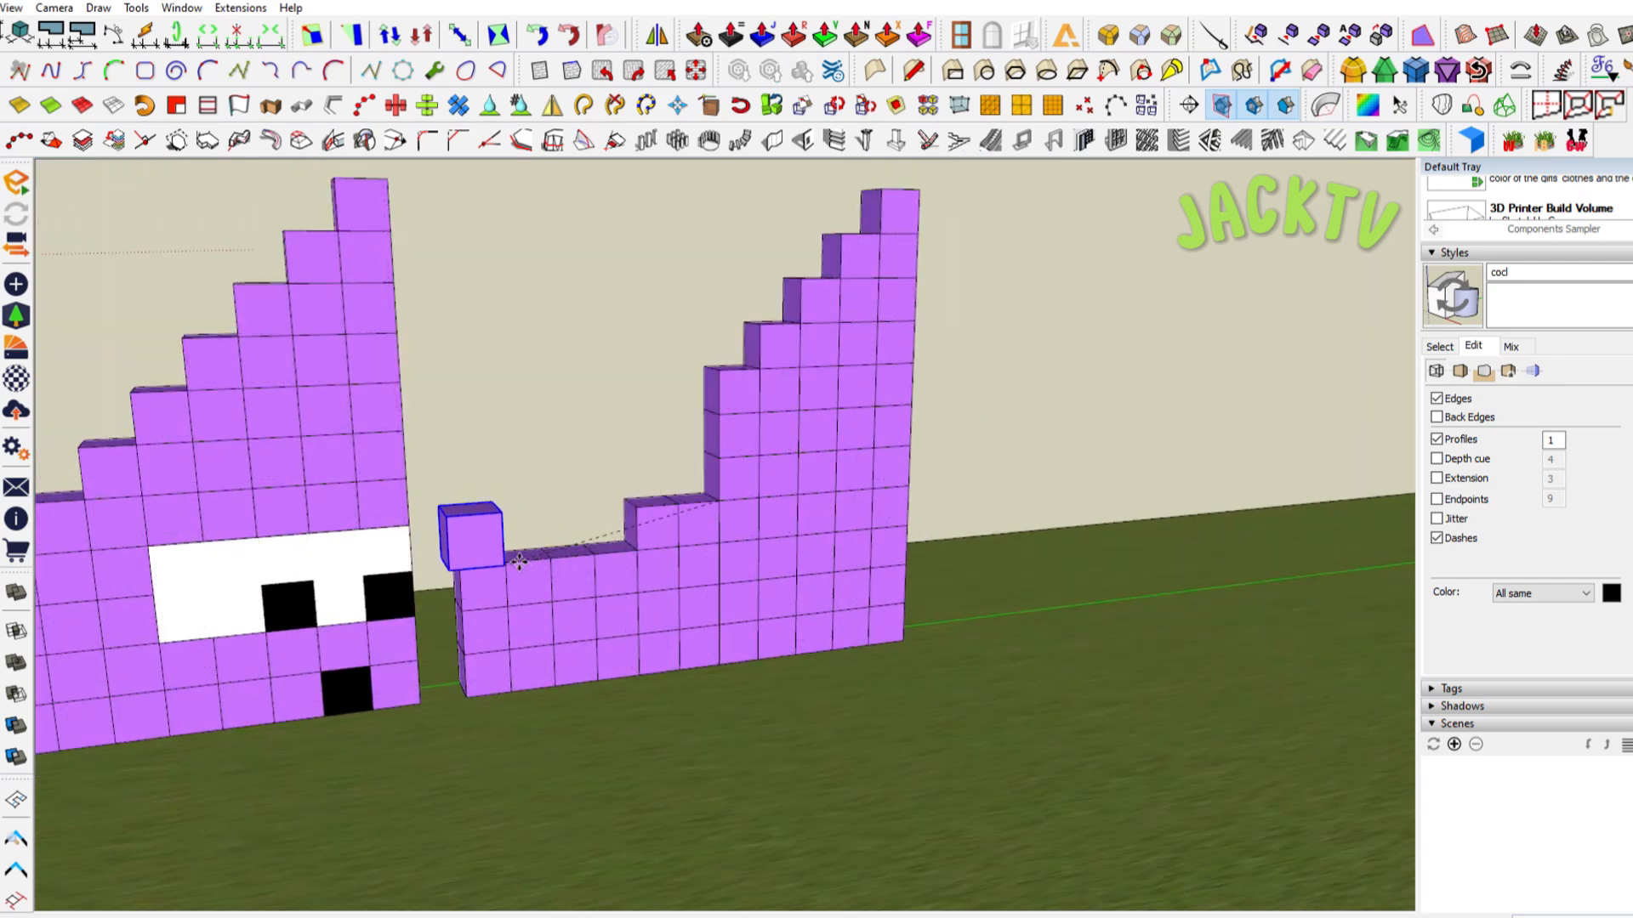
key("space")
left_click(667, 517)
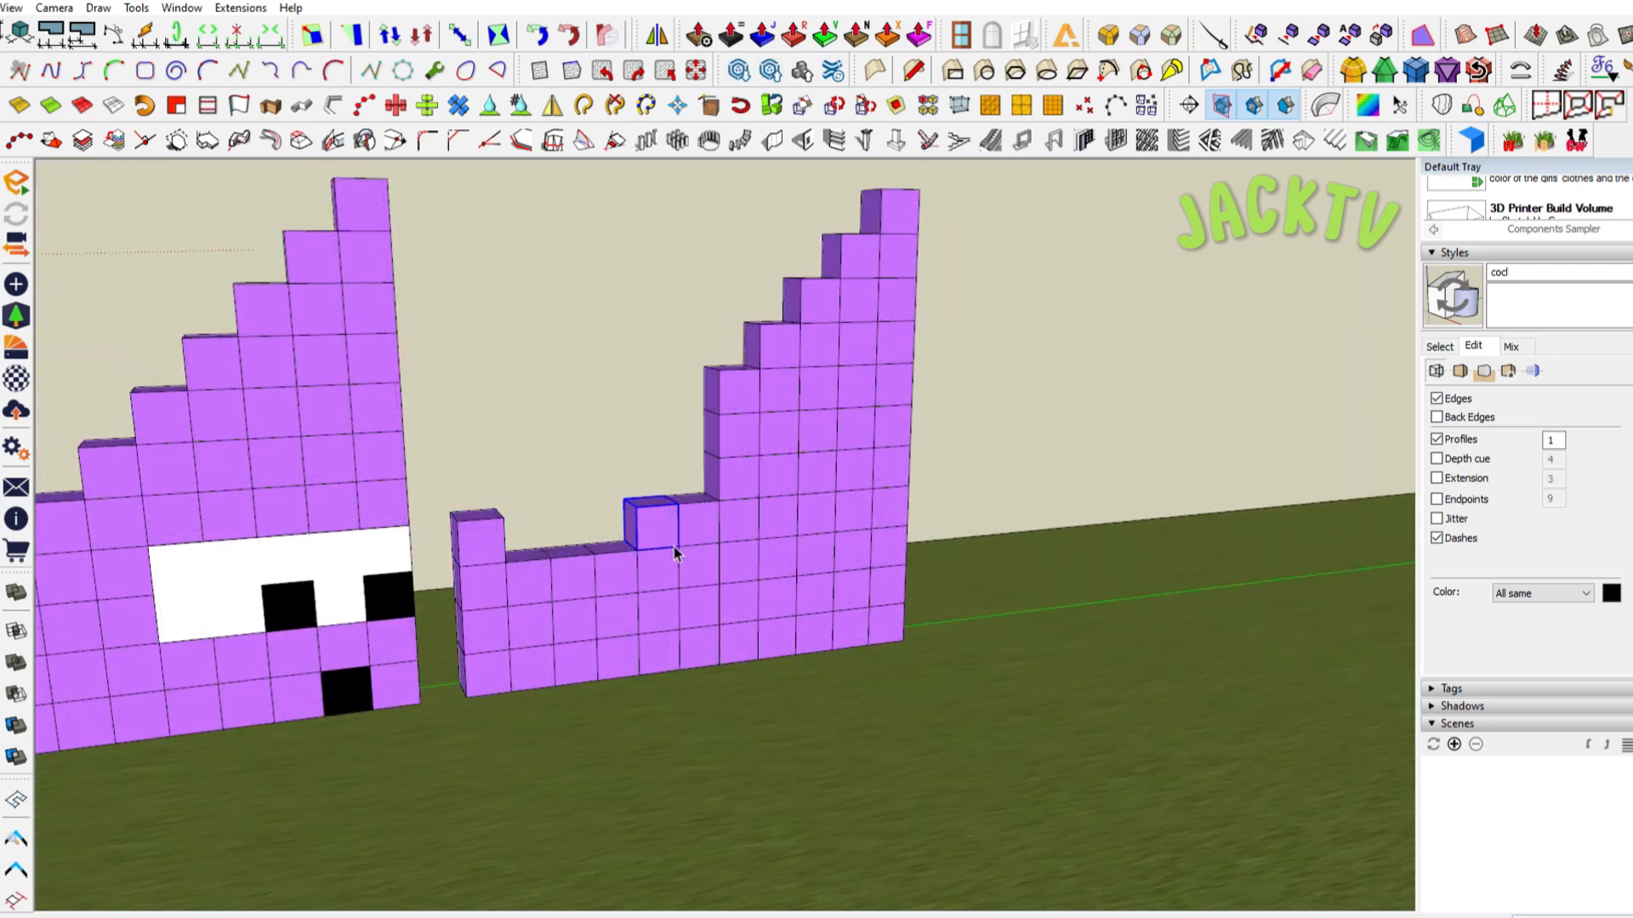
key("m")
left_click(679, 550)
left_click(550, 557)
Move the six-block peak of the staircase into the three-block gap in the fourth row
key("space")
scroll(734, 477, "down", 2)
left_click_drag(766, 216, 930, 353)
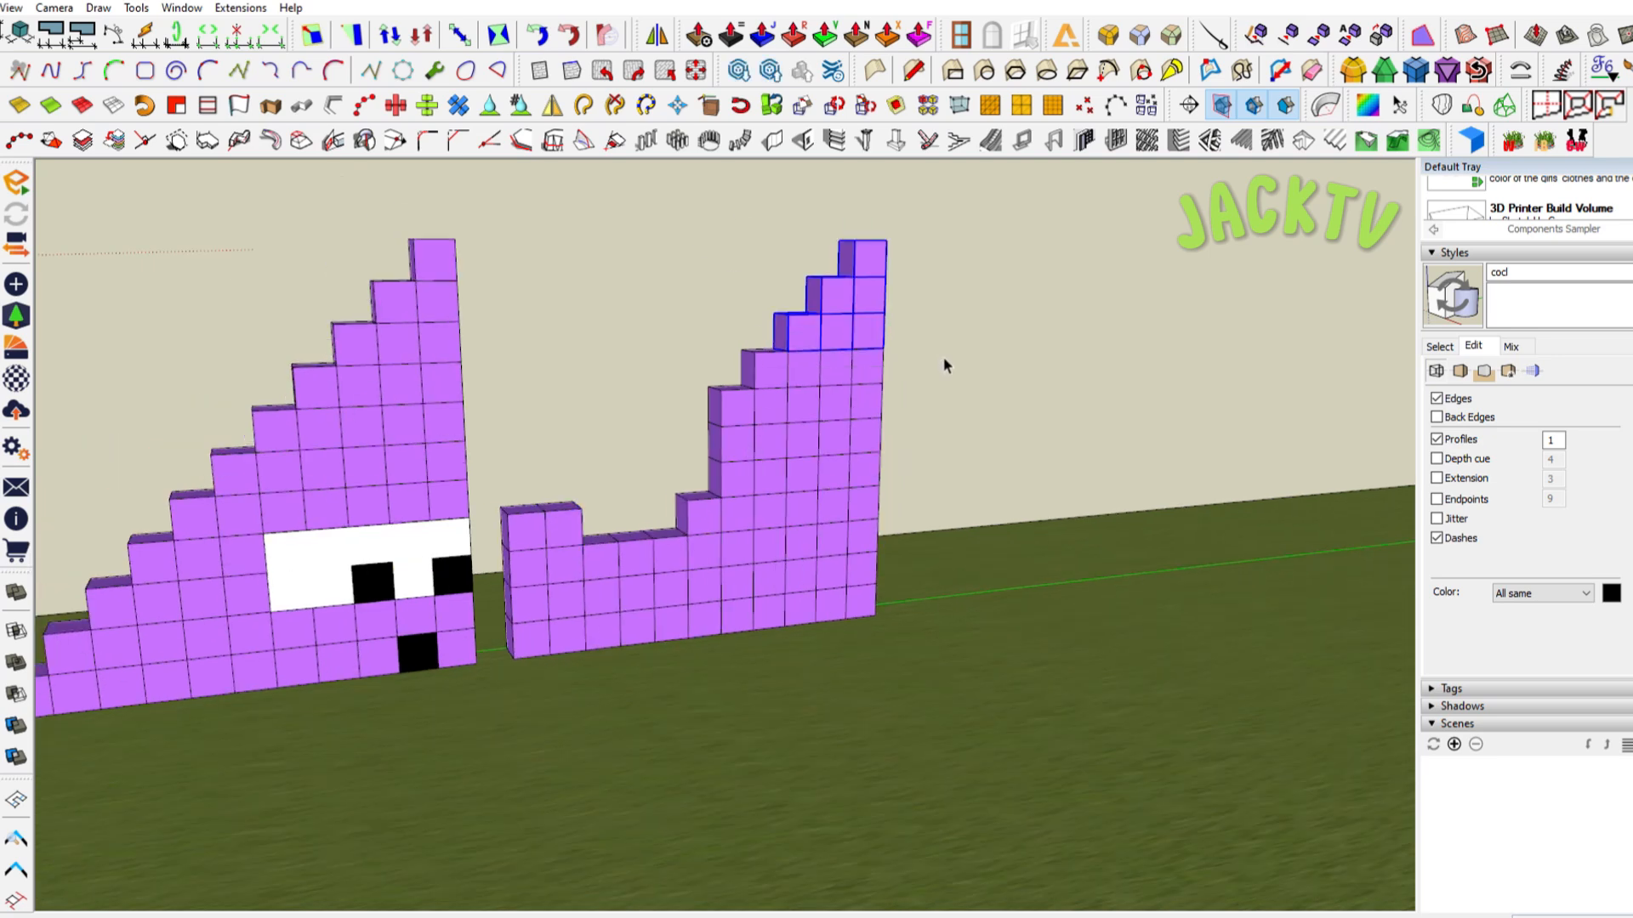
left_click(884, 349)
scroll(671, 531, "up", 2)
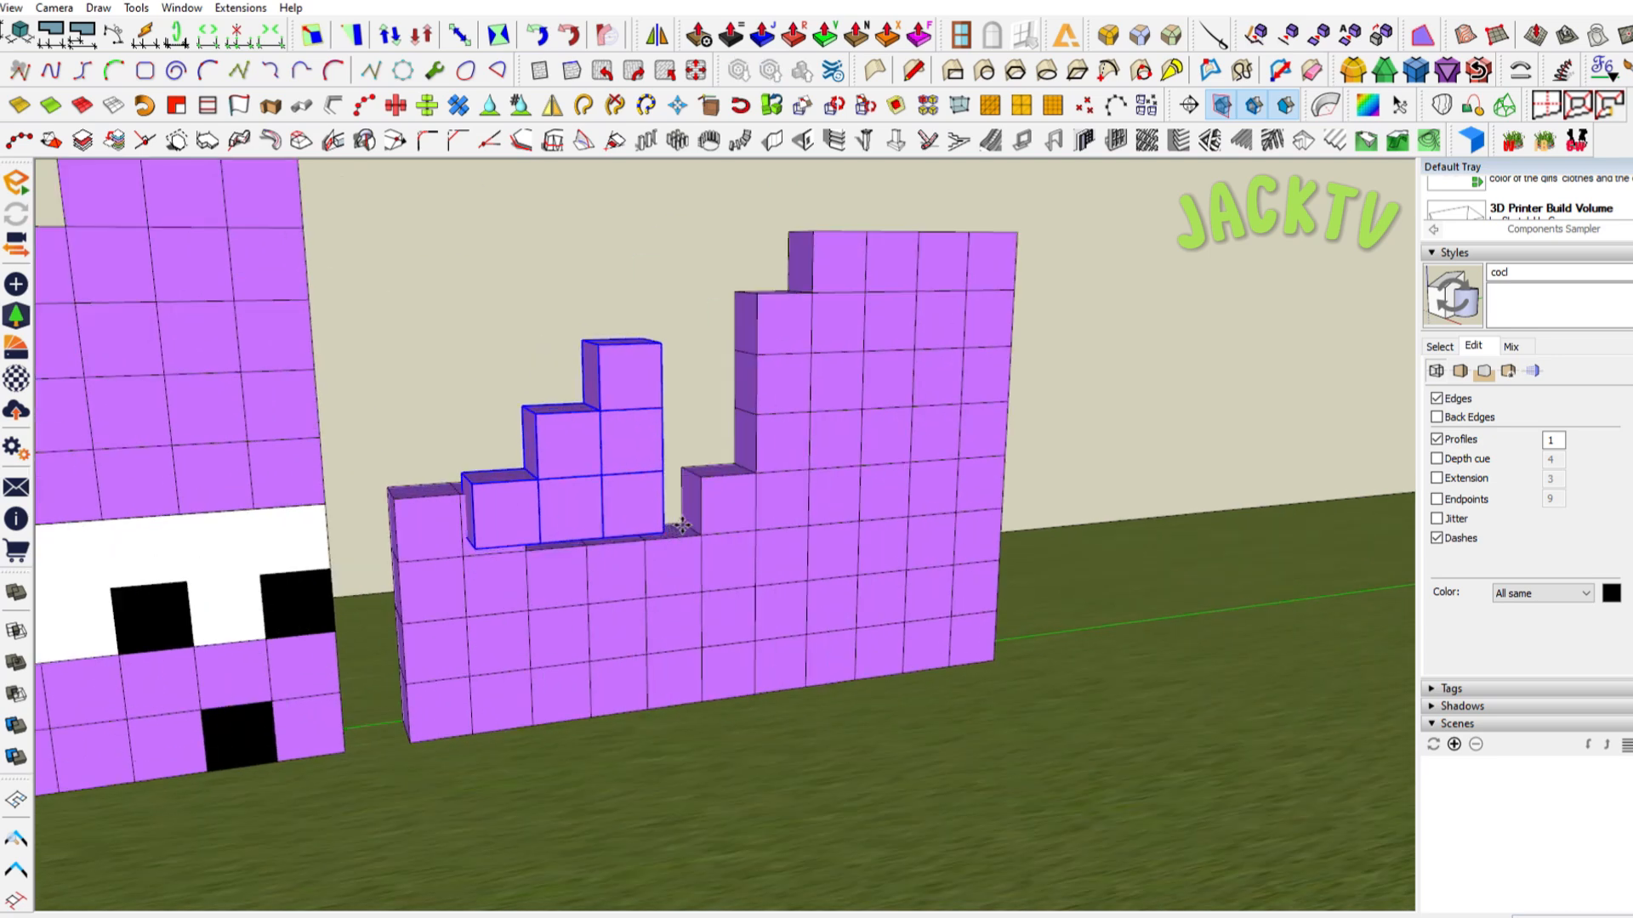
left_click(699, 535)
Move the highest block of the relocated peak into the fifth-row gap beside the tall columns
key("space")
scroll(697, 529, "down", 1)
left_click(697, 432)
key("m")
left_click(698, 443)
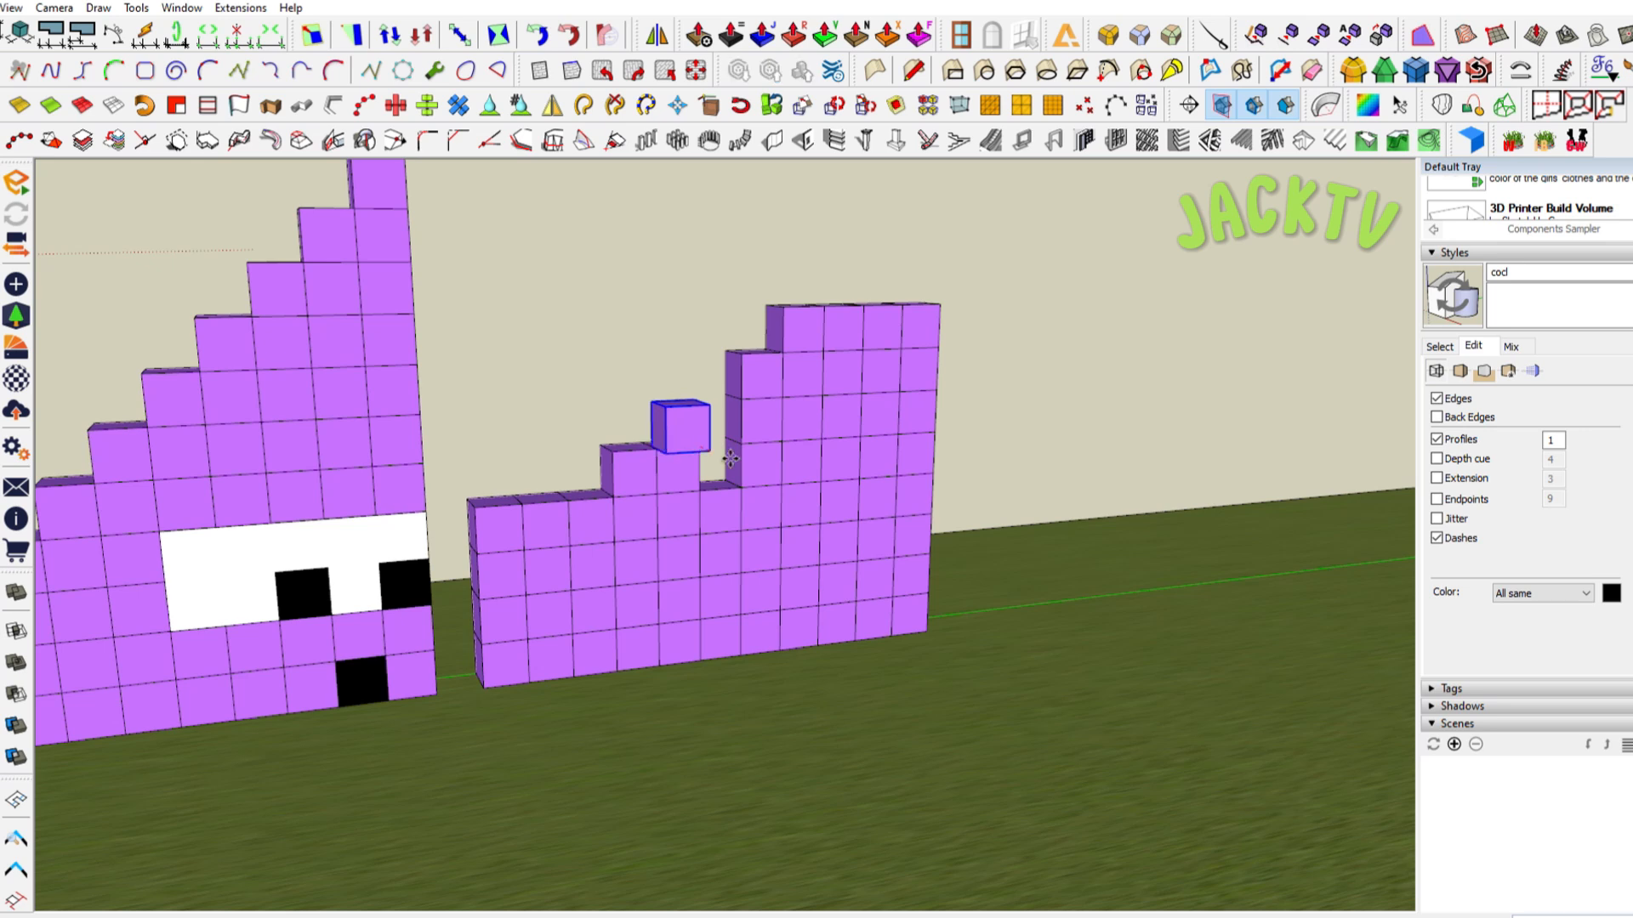
left_click(781, 382)
Move three blocks from the top row onto the first three columns to complete the fifth row
key("space")
left_click_drag(761, 272, 919, 354)
key("m")
left_click(903, 349)
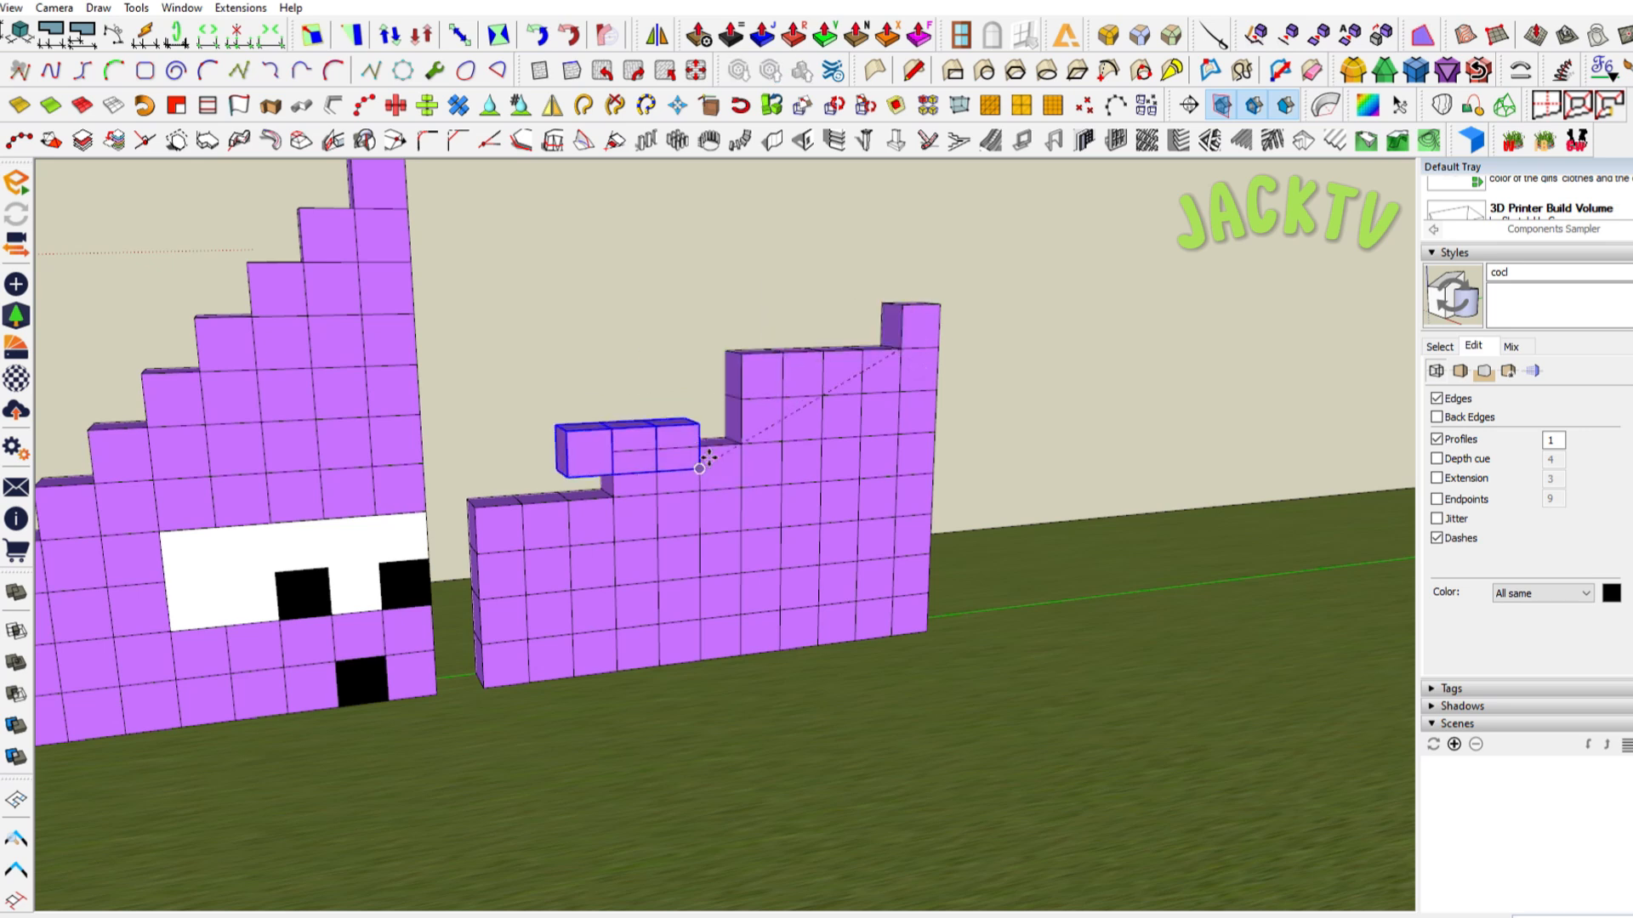
left_click(613, 495)
Move the last block above the seventh row down to the sixth row beside the tall columns
key("space")
left_click(919, 327)
key("m")
left_click(938, 348)
left_click(740, 443)
Move the whole end column farthest from the face figure on top of the fifth column
key("space")
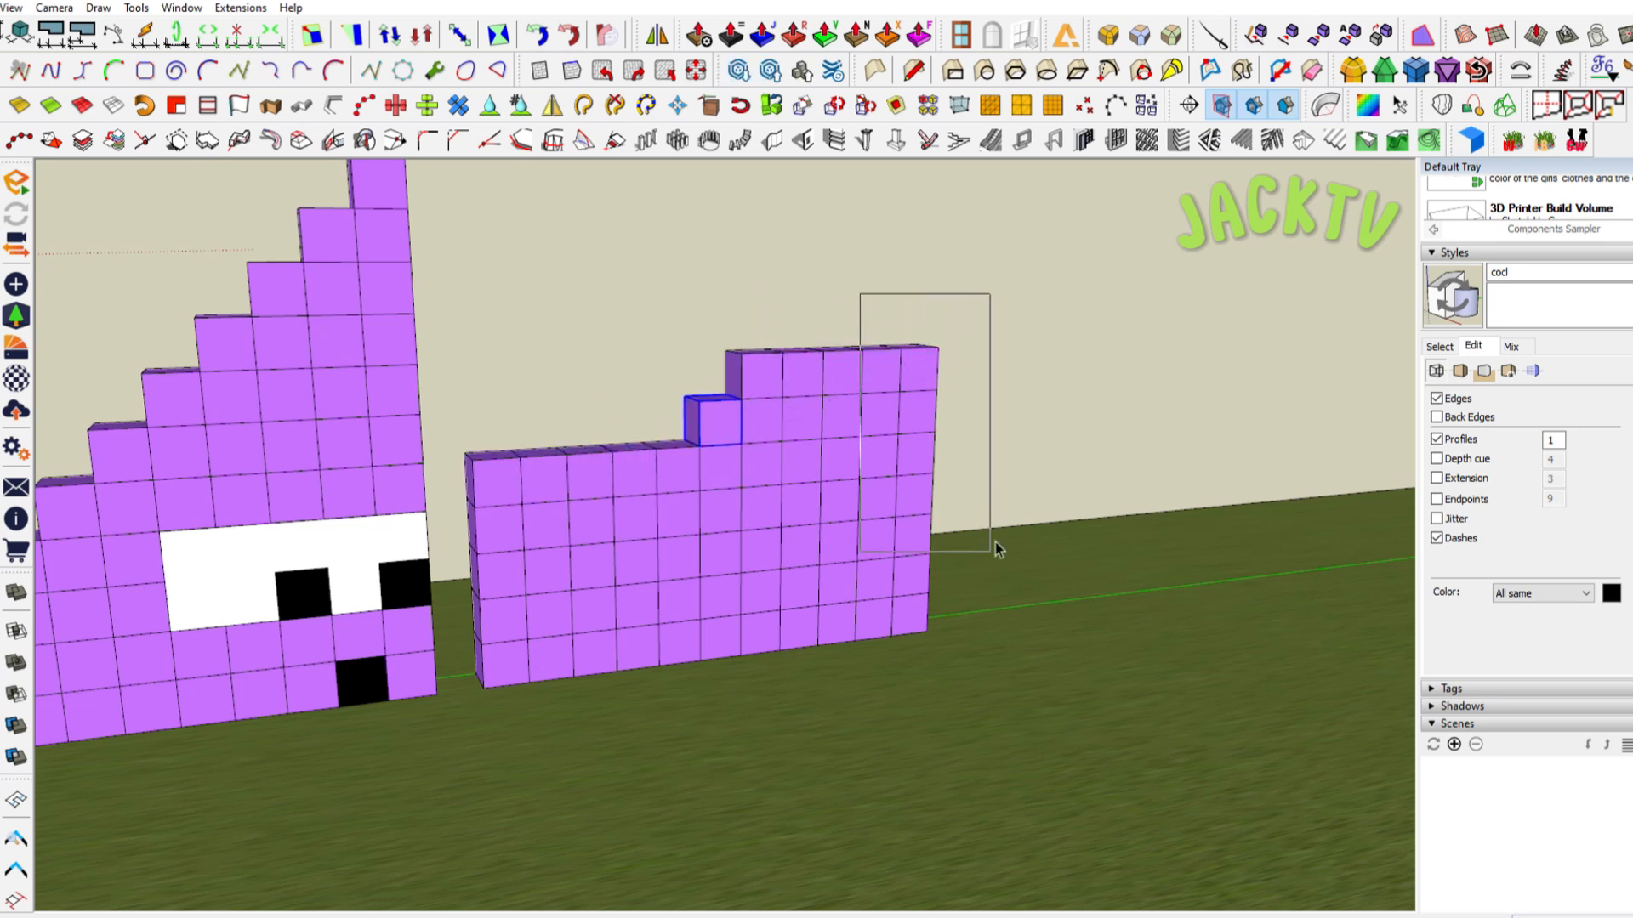
left_click_drag(995, 543, 999, 648)
key("m")
left_click(928, 631)
left_click(701, 444)
Move the top three blocks of the resulting tower onto the neighbouring fourth column
key("space")
scroll(701, 443, "down", 3)
left_click_drag(626, 227, 739, 342)
key("m")
left_click(698, 339)
left_click(675, 443)
Move the tower's topmost block to ground level at the wall's far end to start a new column
scroll(681, 437, "up", 3)
key("space")
left_click(648, 356)
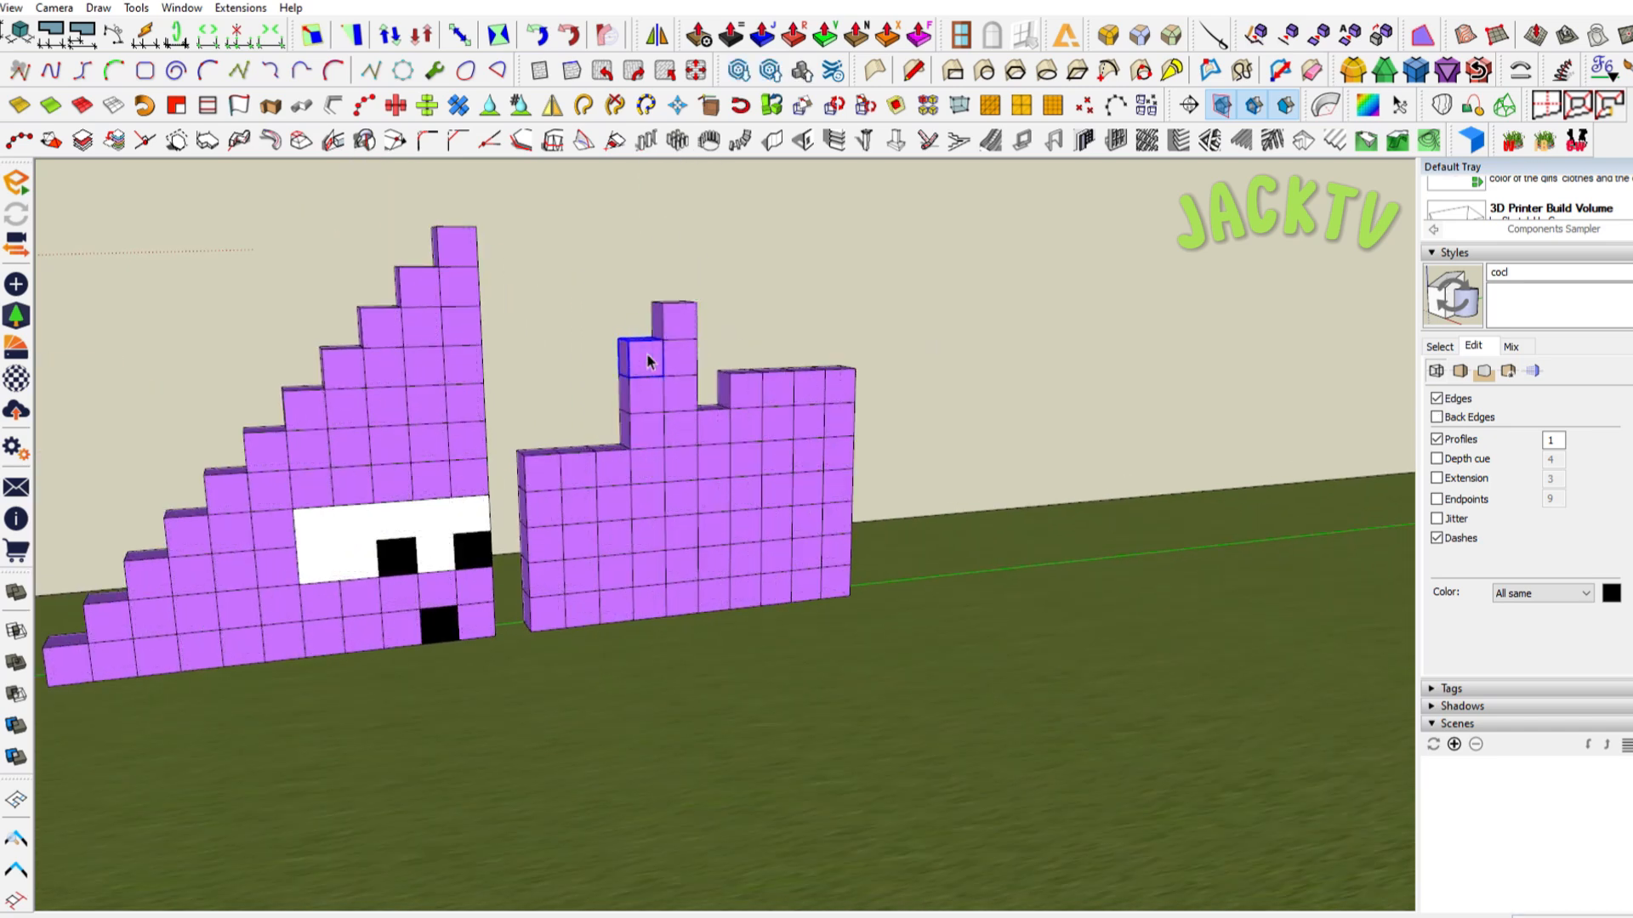
left_click(694, 327)
left_click(663, 341)
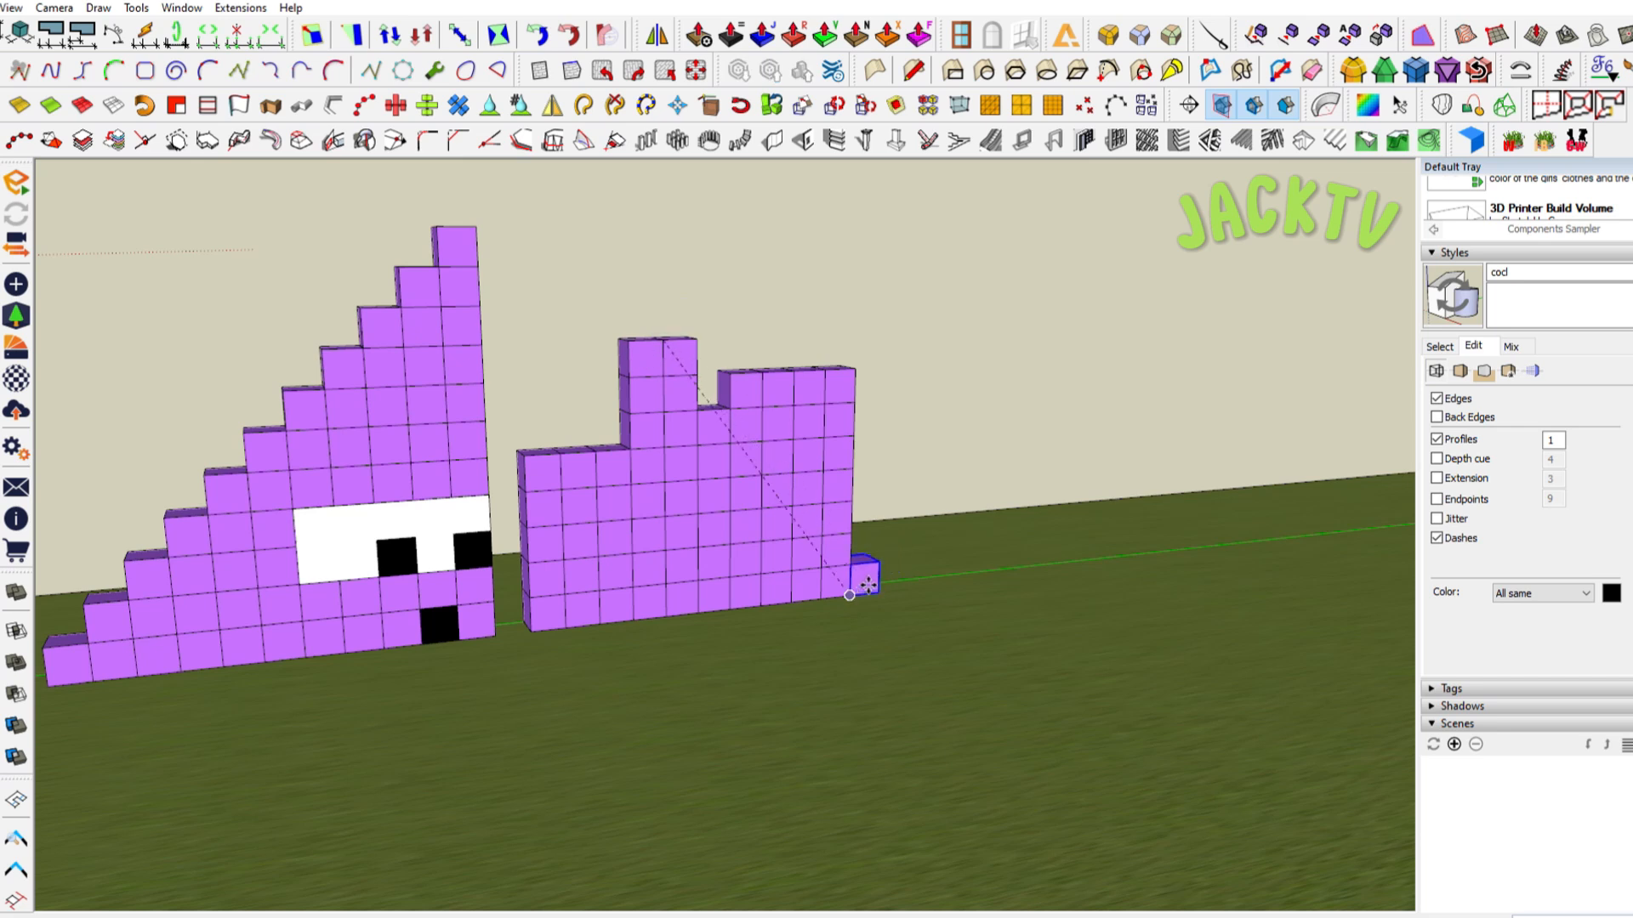
left_click(851, 596)
Stack the three raised blocks of the fourth column on the new end column
key("space")
left_click(646, 355)
left_click_drag(579, 330, 693, 451)
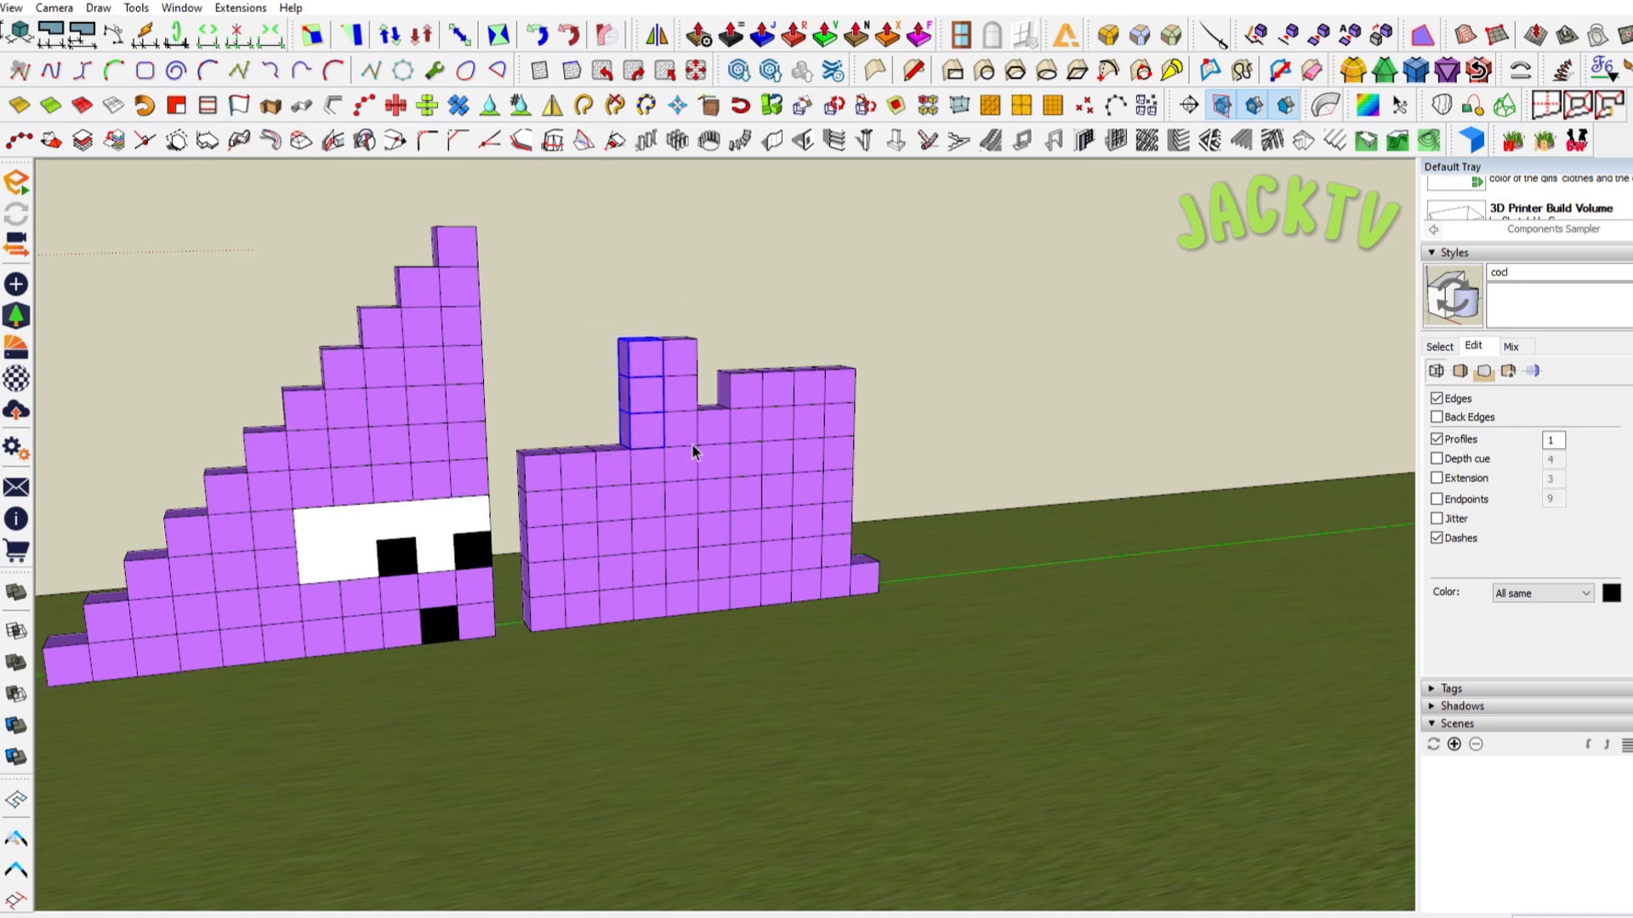
key("m")
left_click(632, 448)
left_click(850, 564)
Move two more blocks from the raised tower one by one onto the new end column
key("space")
left_click(691, 361)
key("m")
left_click(698, 376)
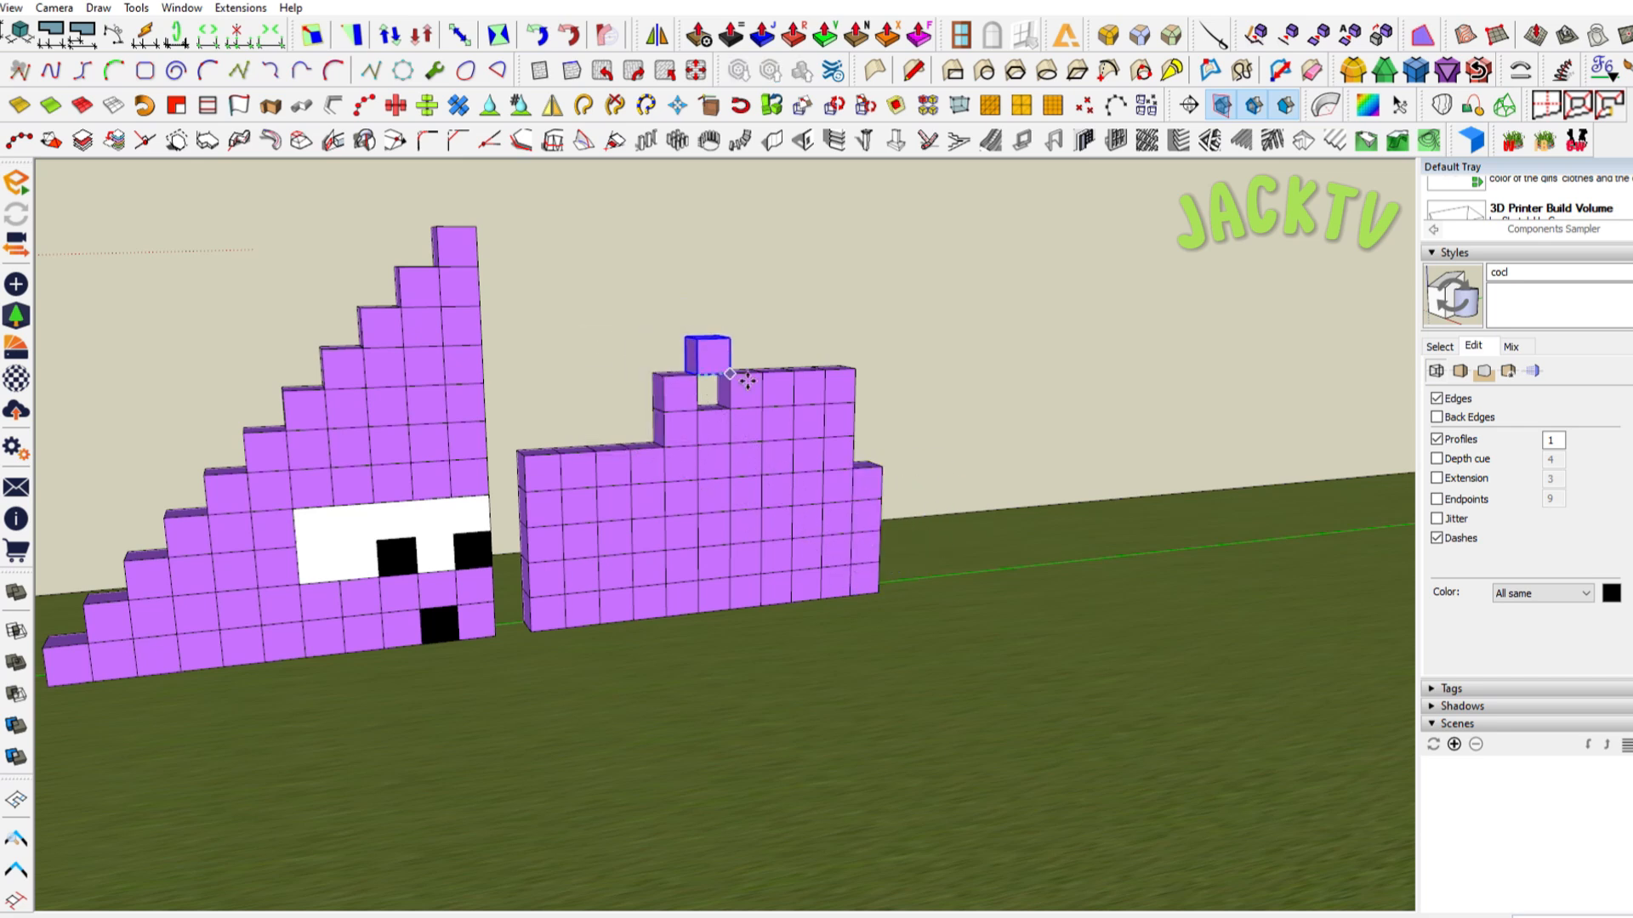
left_click(884, 465)
key("space")
left_click(698, 404)
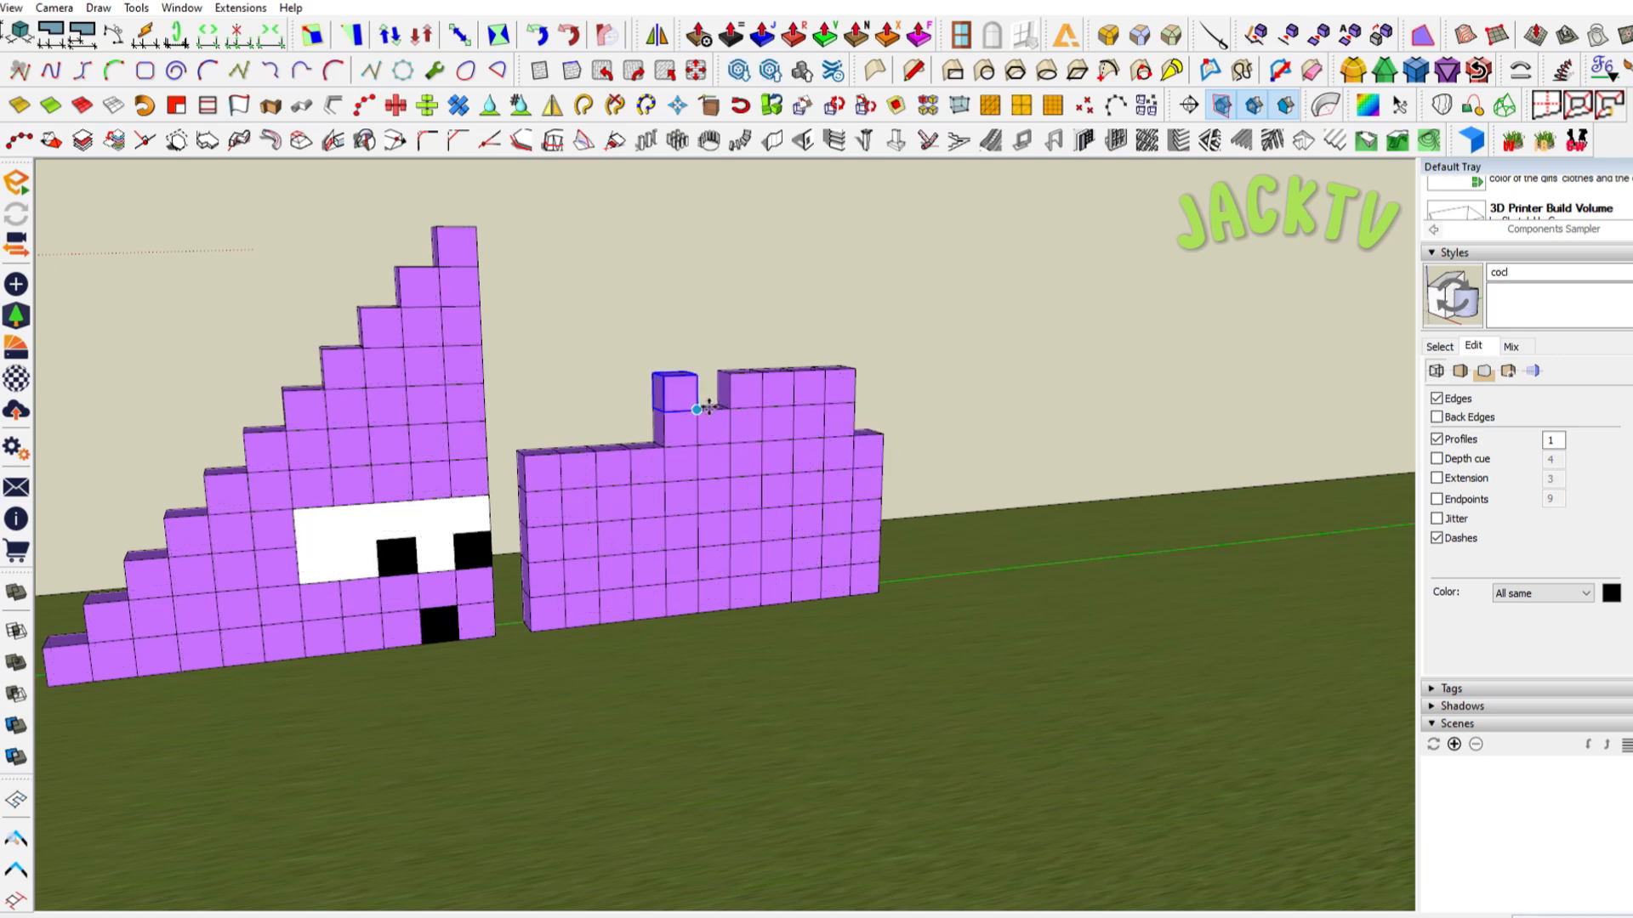
left_click(697, 409)
left_click(885, 430)
key("space")
Shift the whole plain purple wall one block width away from the face figure
scroll(779, 417, "up", 3)
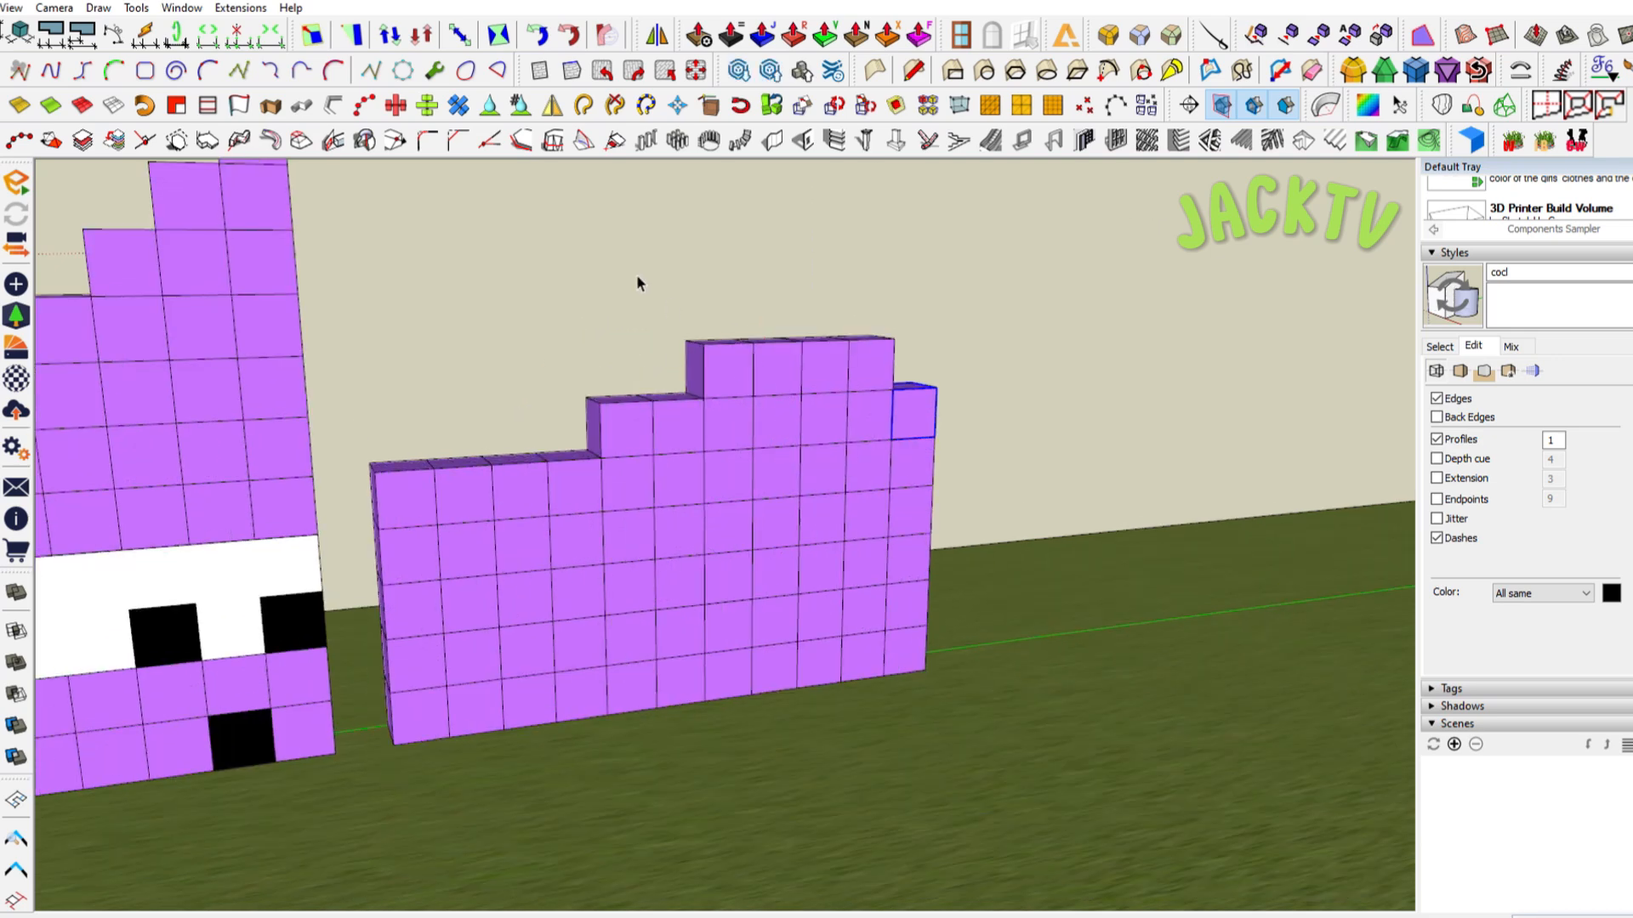
scroll(777, 422, "down", 3)
left_click_drag(419, 365, 944, 650)
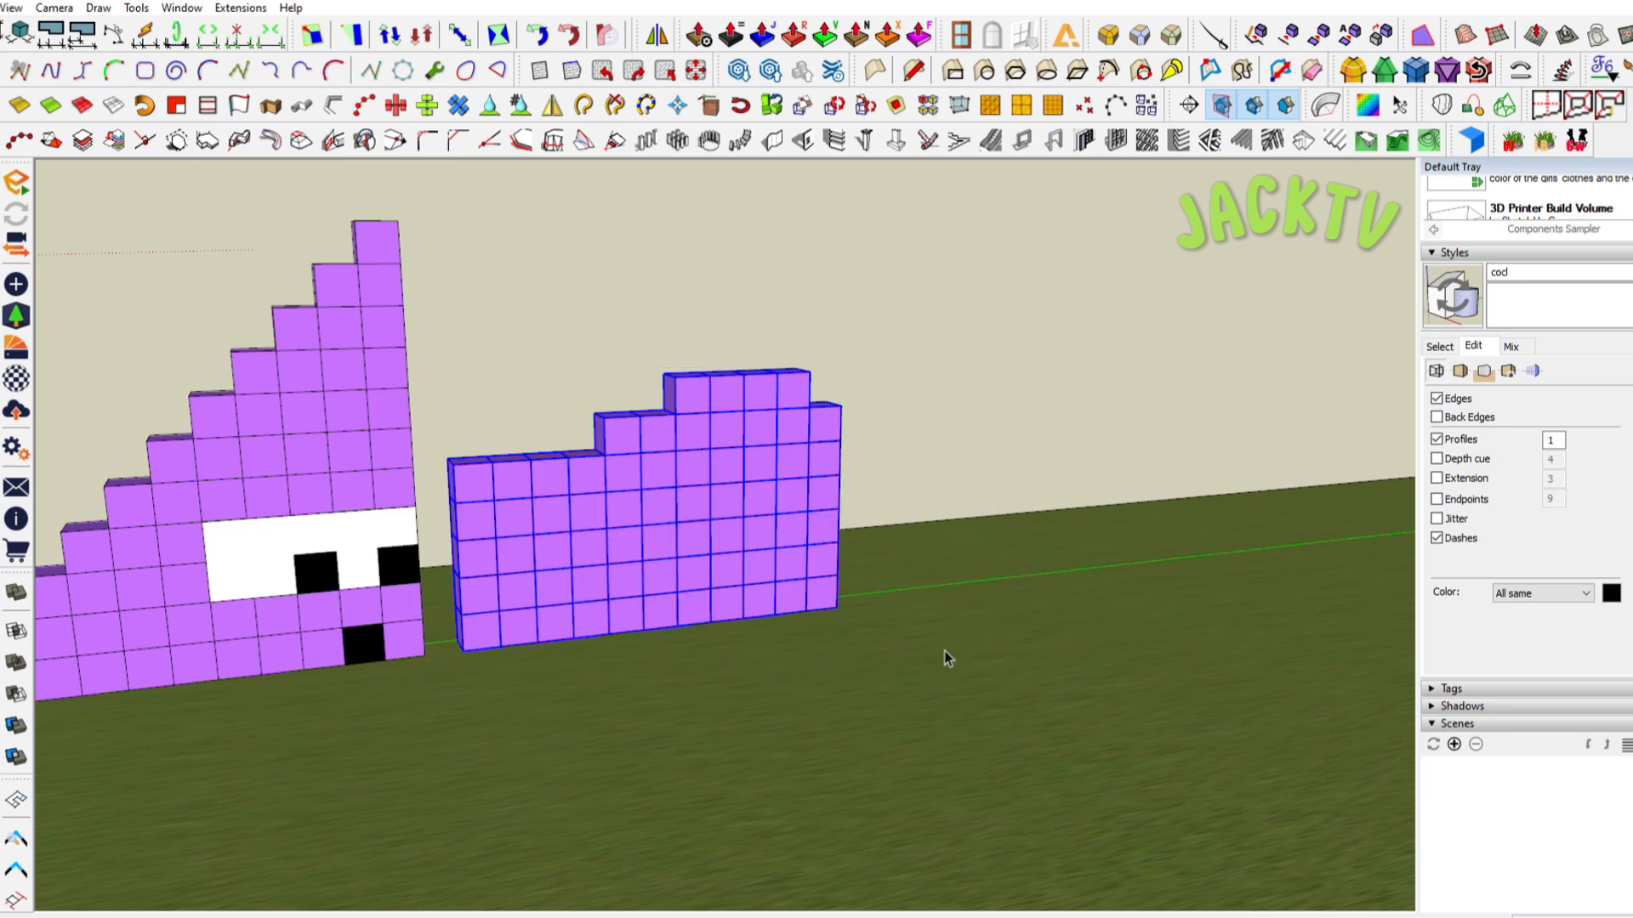
key("m")
left_click(385, 659)
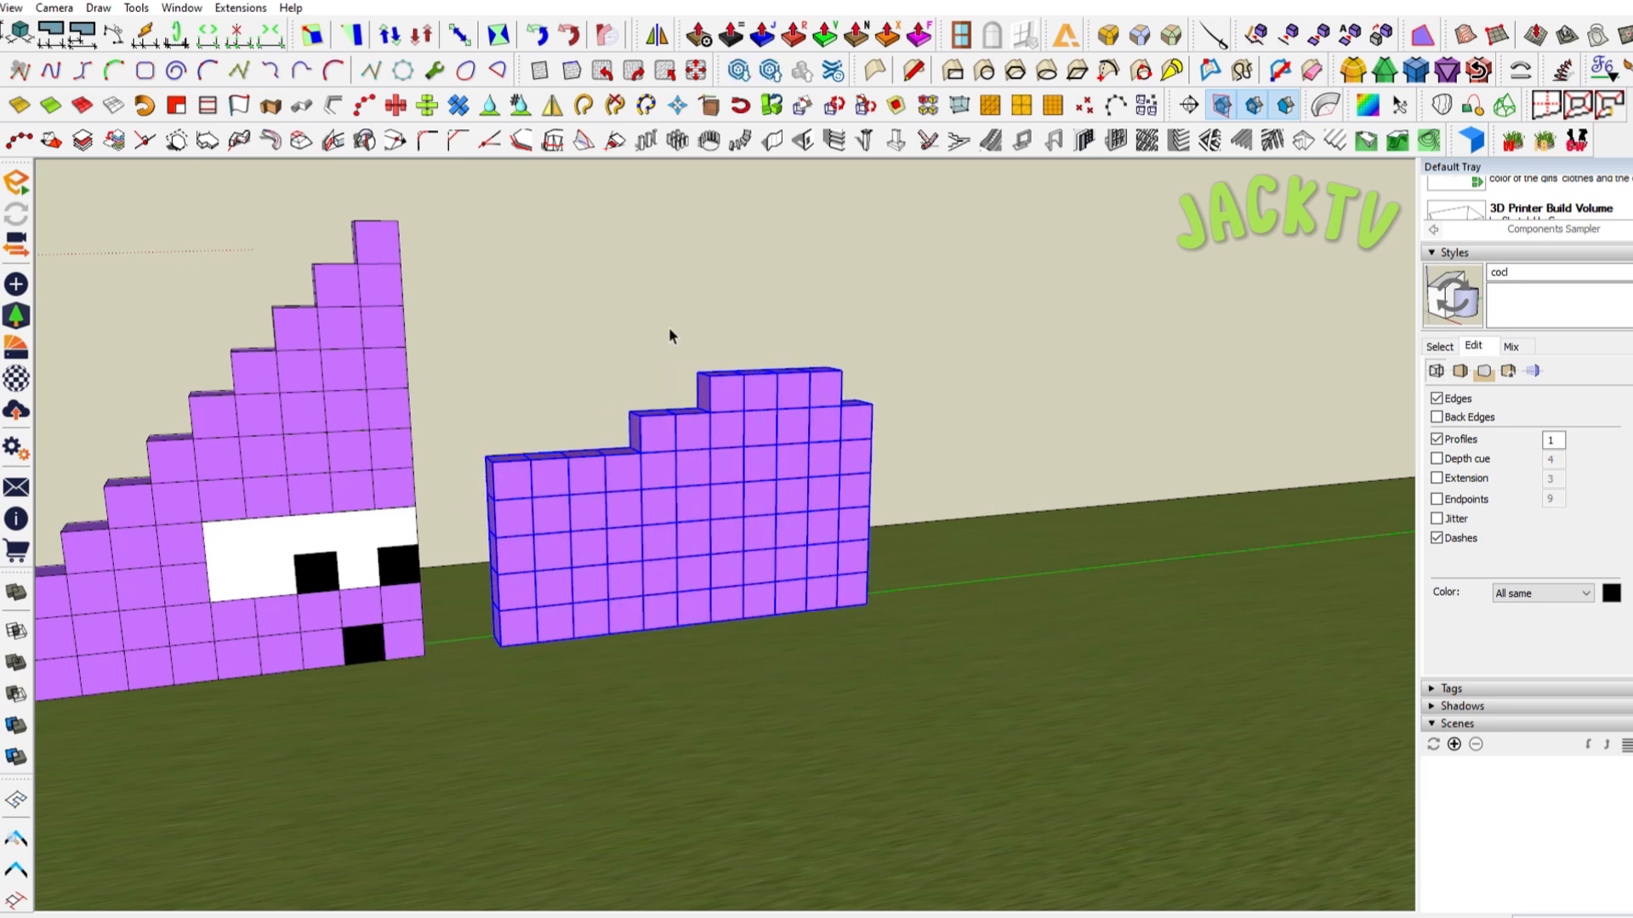
Build the lowest two blocks of a new first column from the first two top-row blocks
left_click(723, 392)
key("m")
left_click(744, 411)
left_click(500, 646)
key("space")
left_click(760, 393)
key("m")
left_click(777, 409)
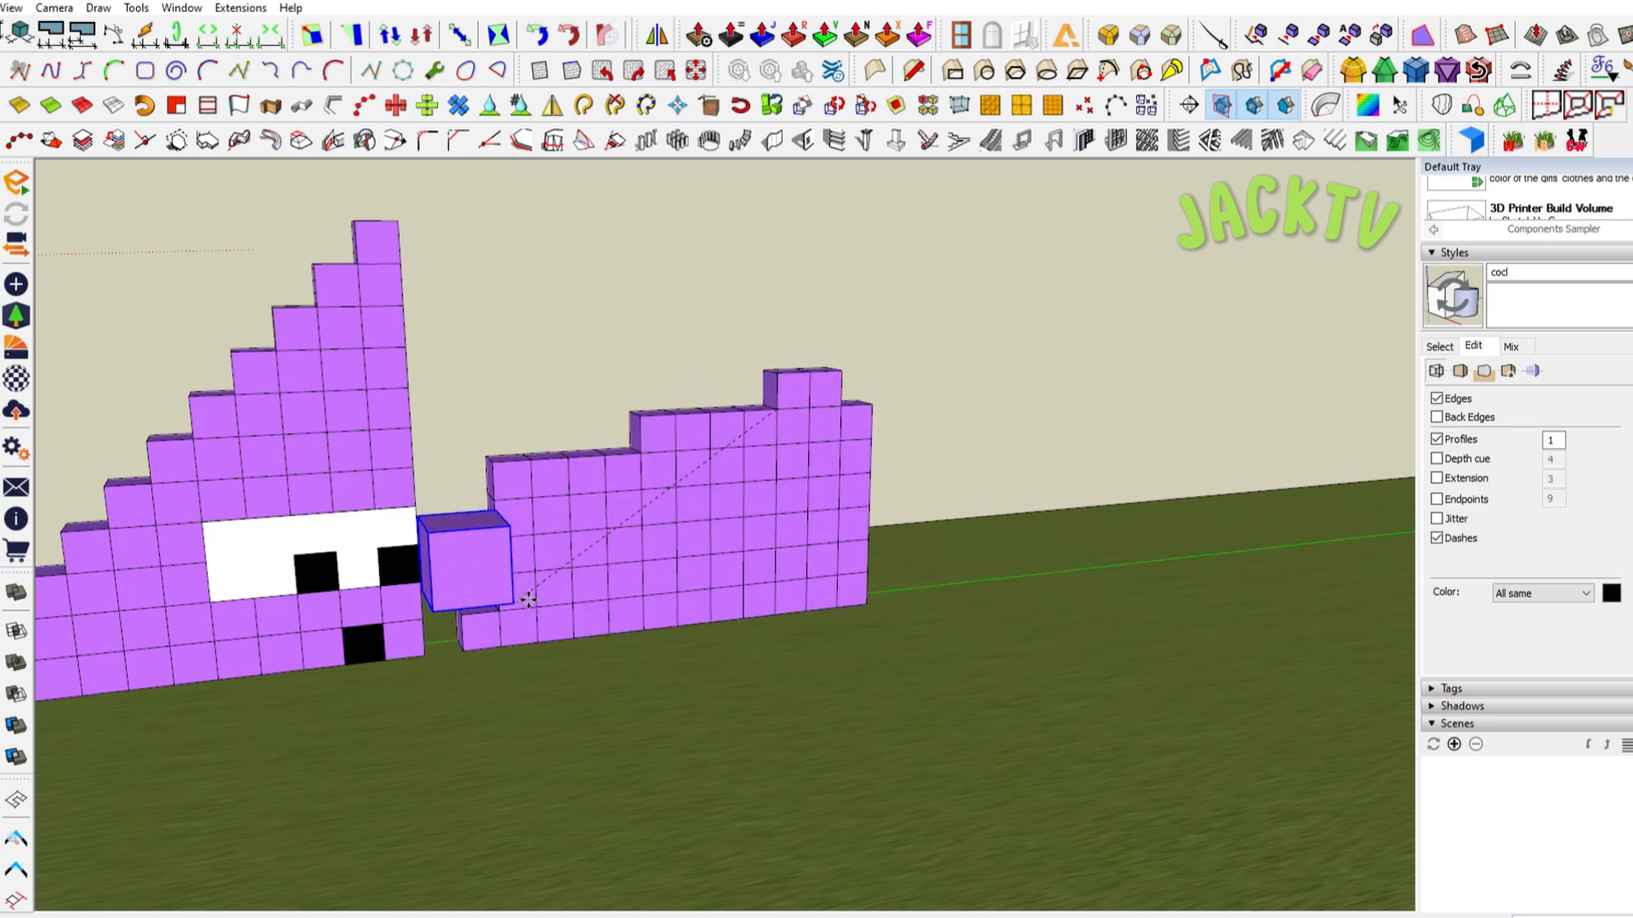
left_click(503, 609)
Stack the last two top-row blocks on the new first column
key("space")
left_click_drag(750, 347, 840, 422)
key("m")
left_click(810, 409)
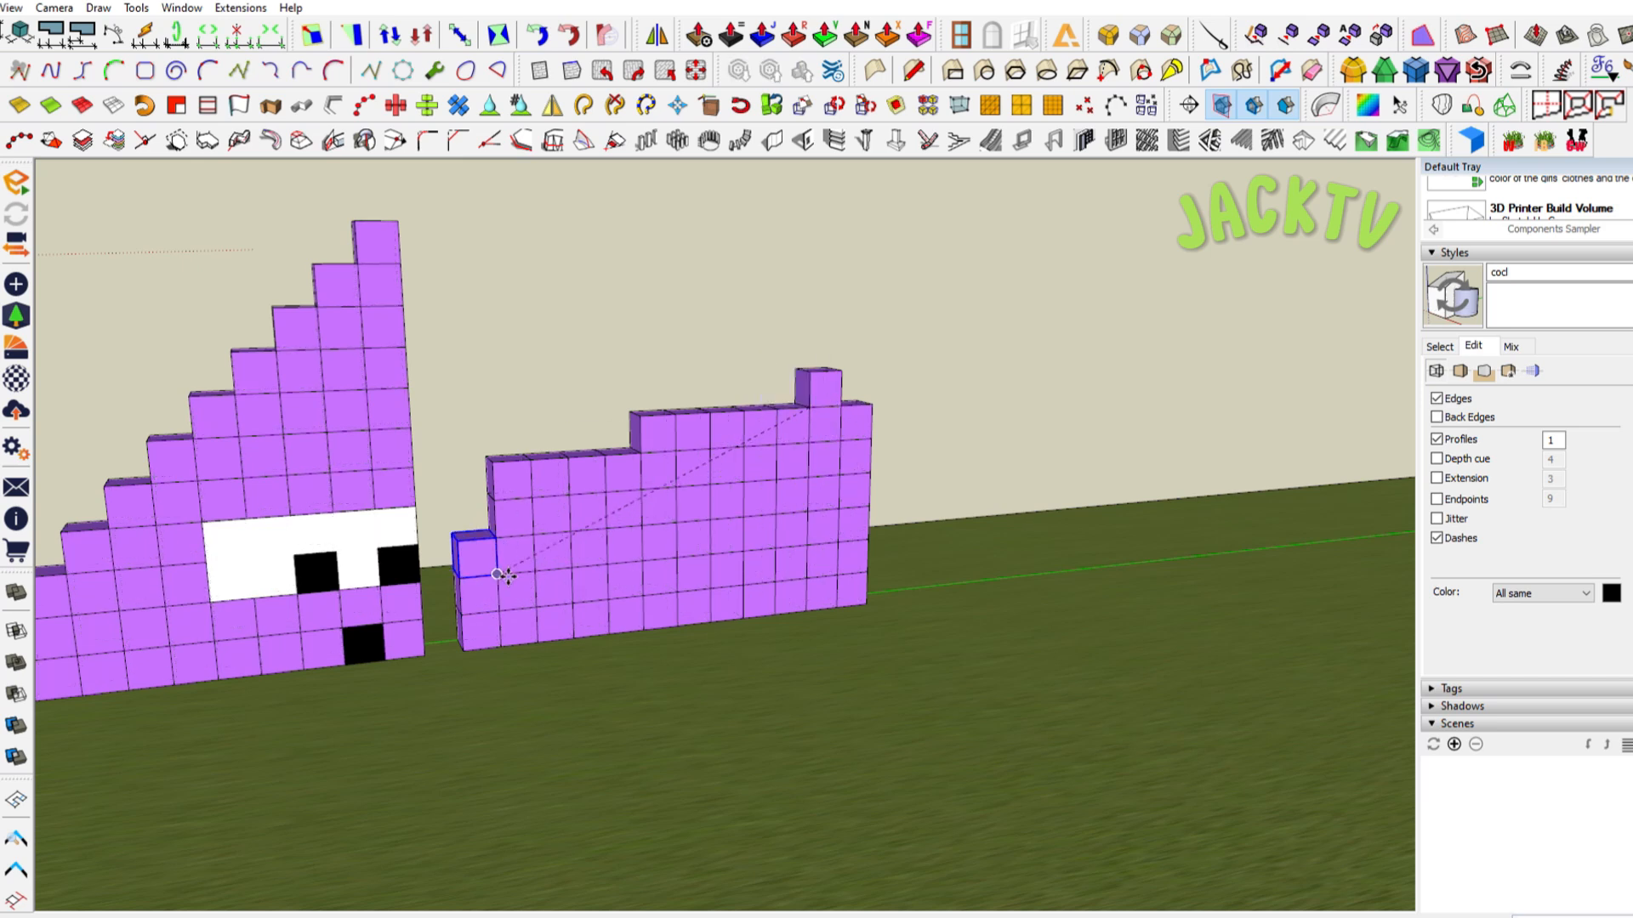
left_click(504, 576)
left_click(847, 405)
left_click(498, 537)
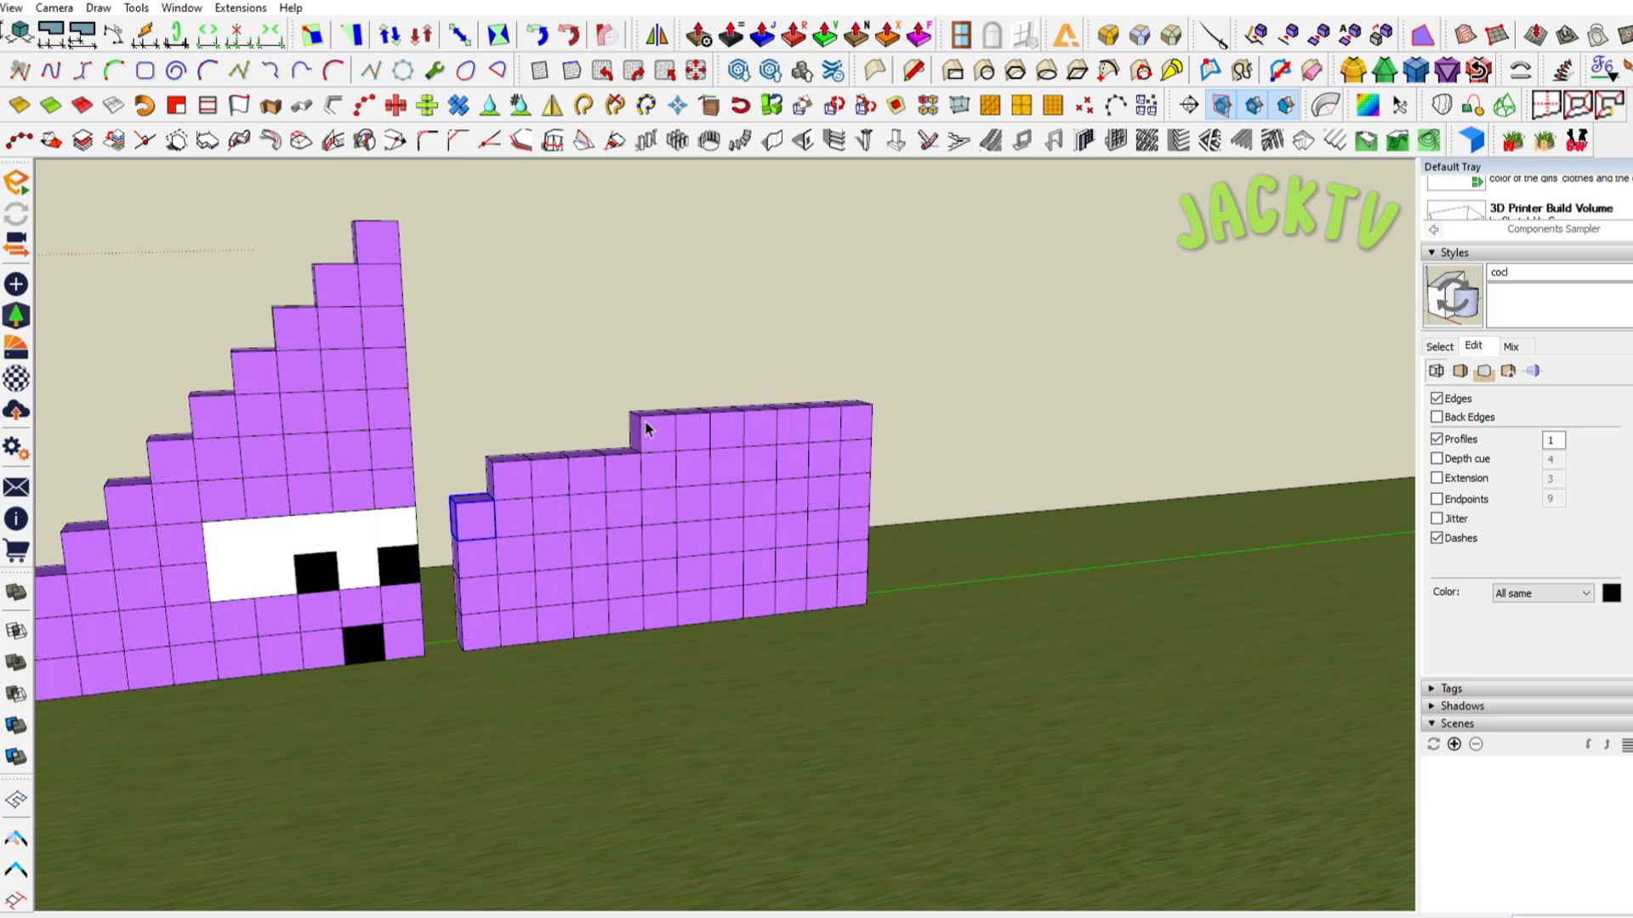
Move the sixth row's first block onto the first column to complete the fifth row
scroll(721, 444, "up", 4)
scroll(671, 437, "down", 5)
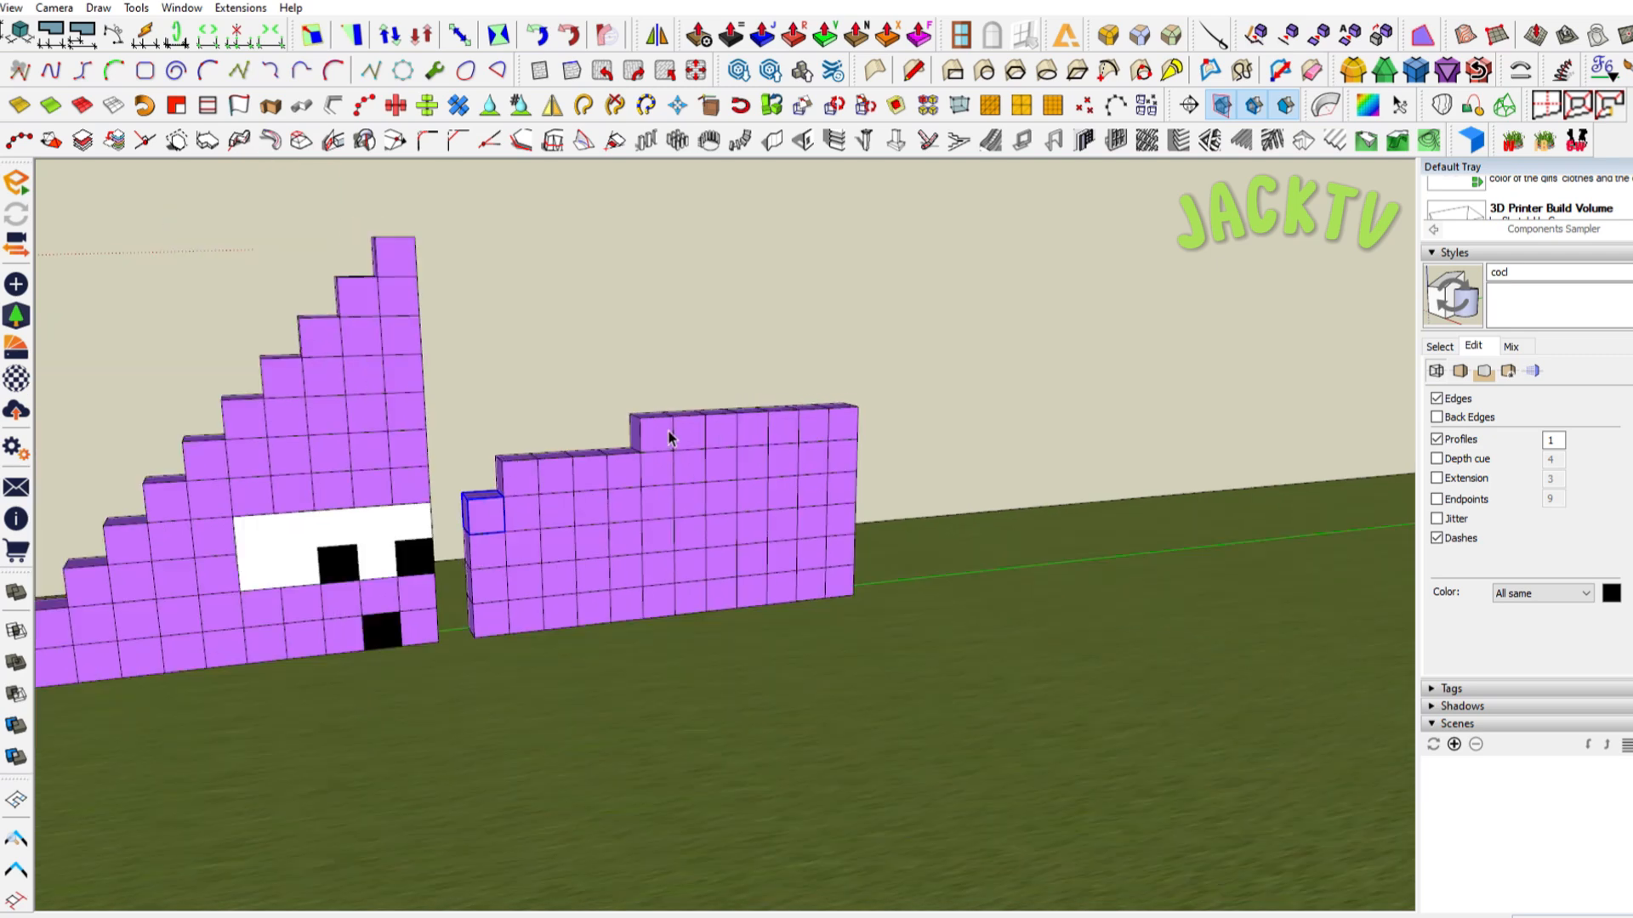
scroll(665, 438, "down", 1)
scroll(662, 439, "up", 1)
scroll(661, 439, "down", 1)
left_click_drag(464, 373, 934, 632)
left_click(655, 435)
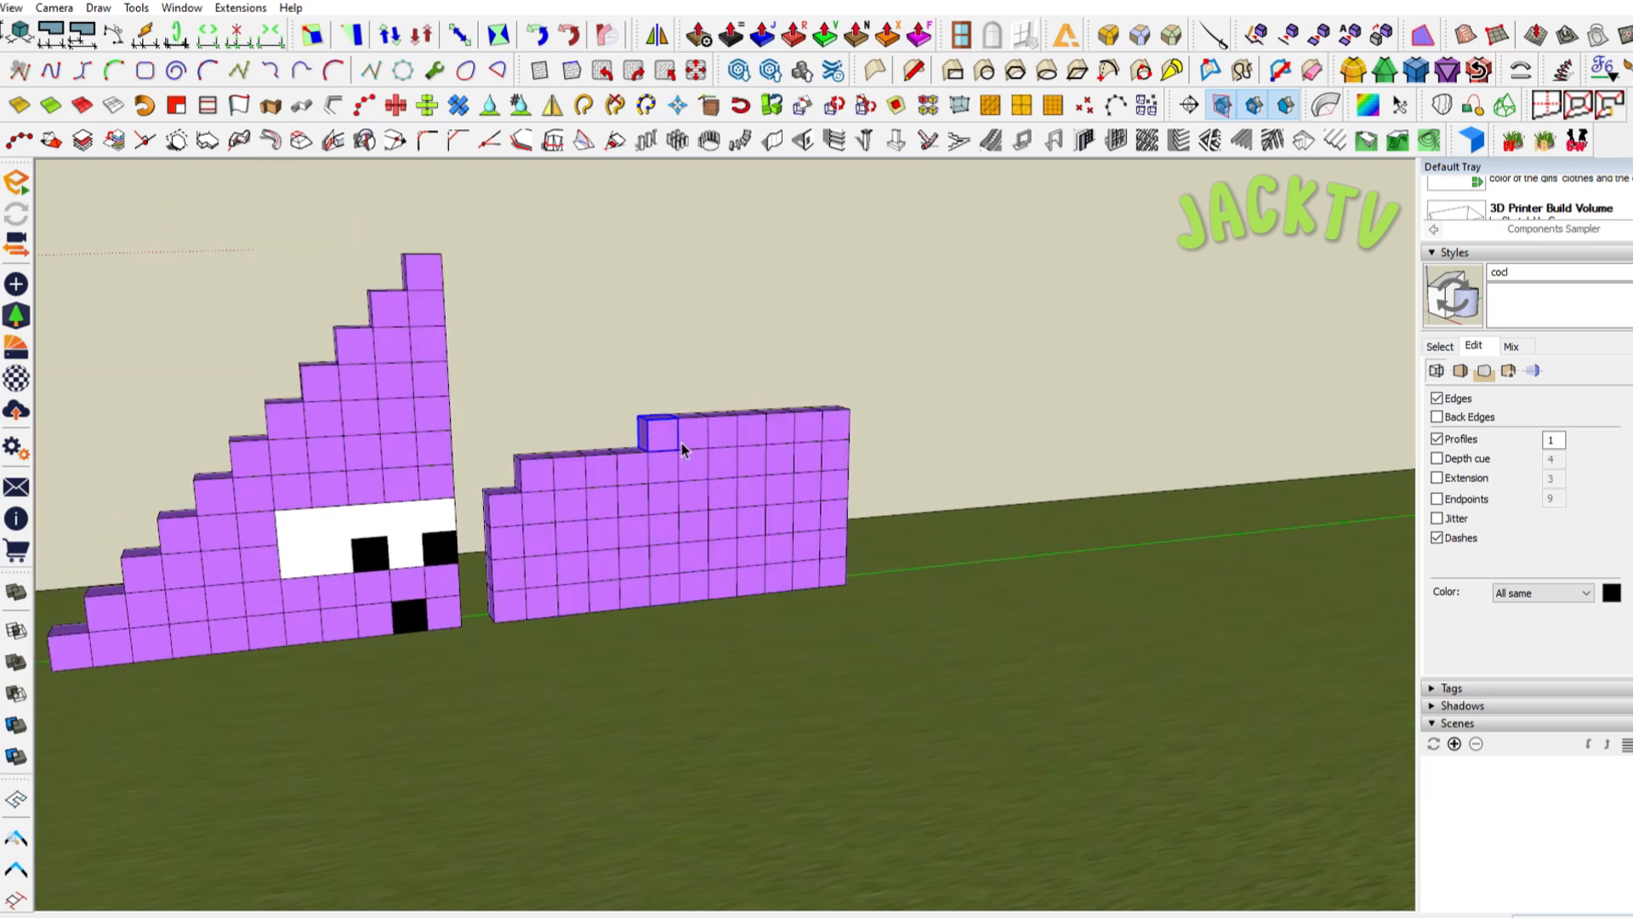
left_click(834, 431)
key("m")
key("space")
left_click(667, 437)
key("m")
scroll(708, 461, "up", 2)
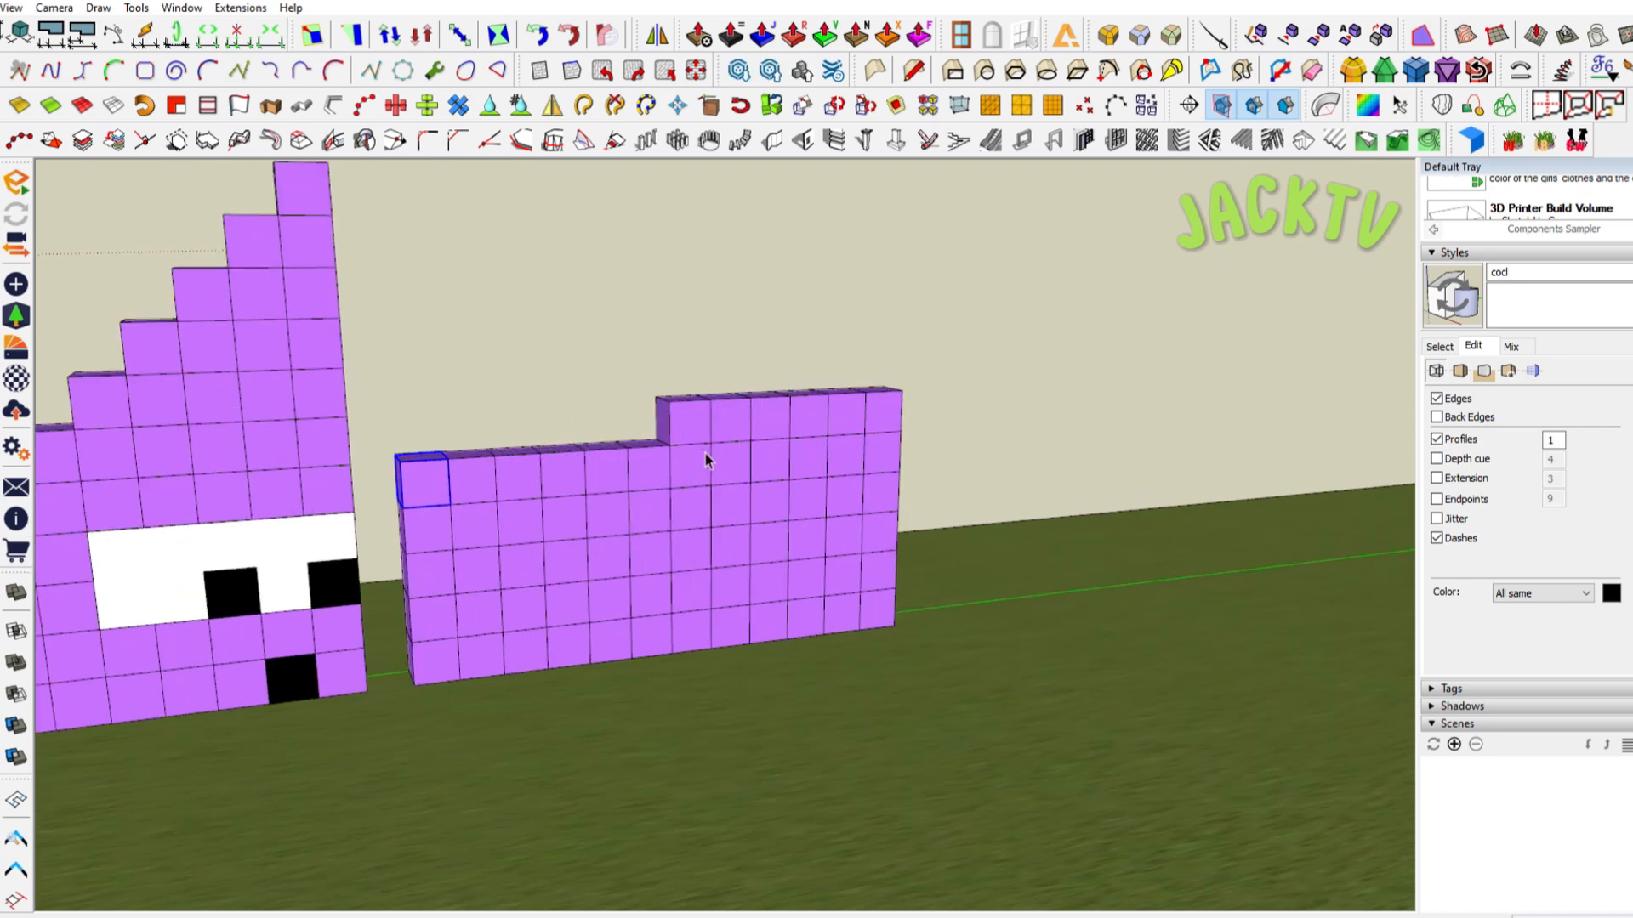
Paint the first block of the wide wall's partial top row red with Color_A01
scroll(676, 449, "down", 1)
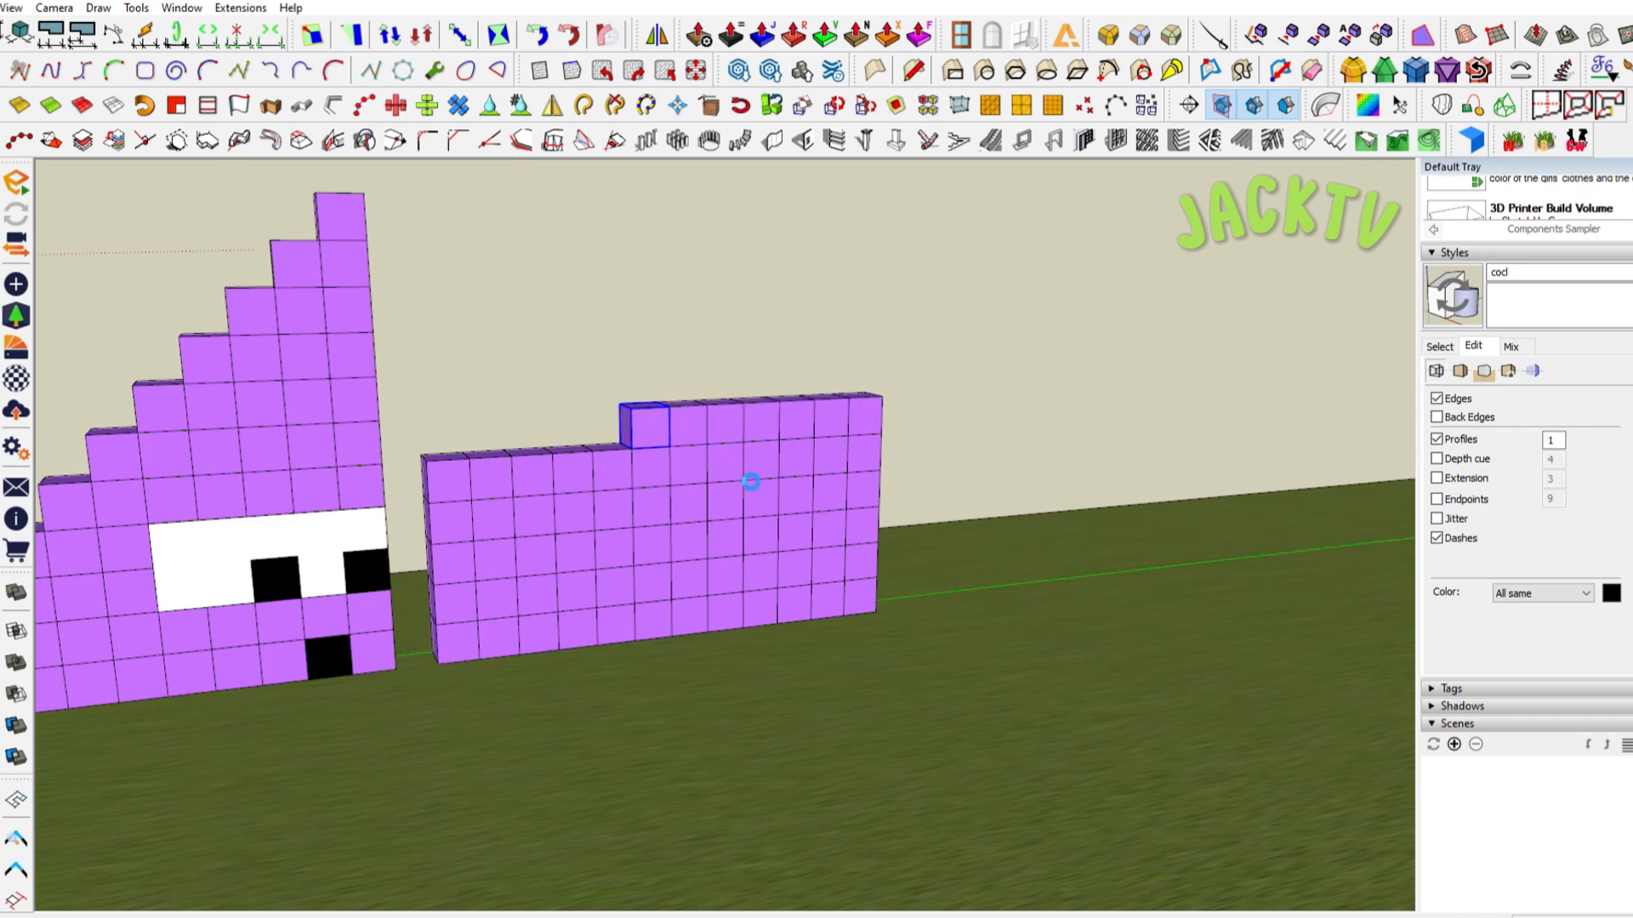
middle_click_drag(750, 481, 742, 484)
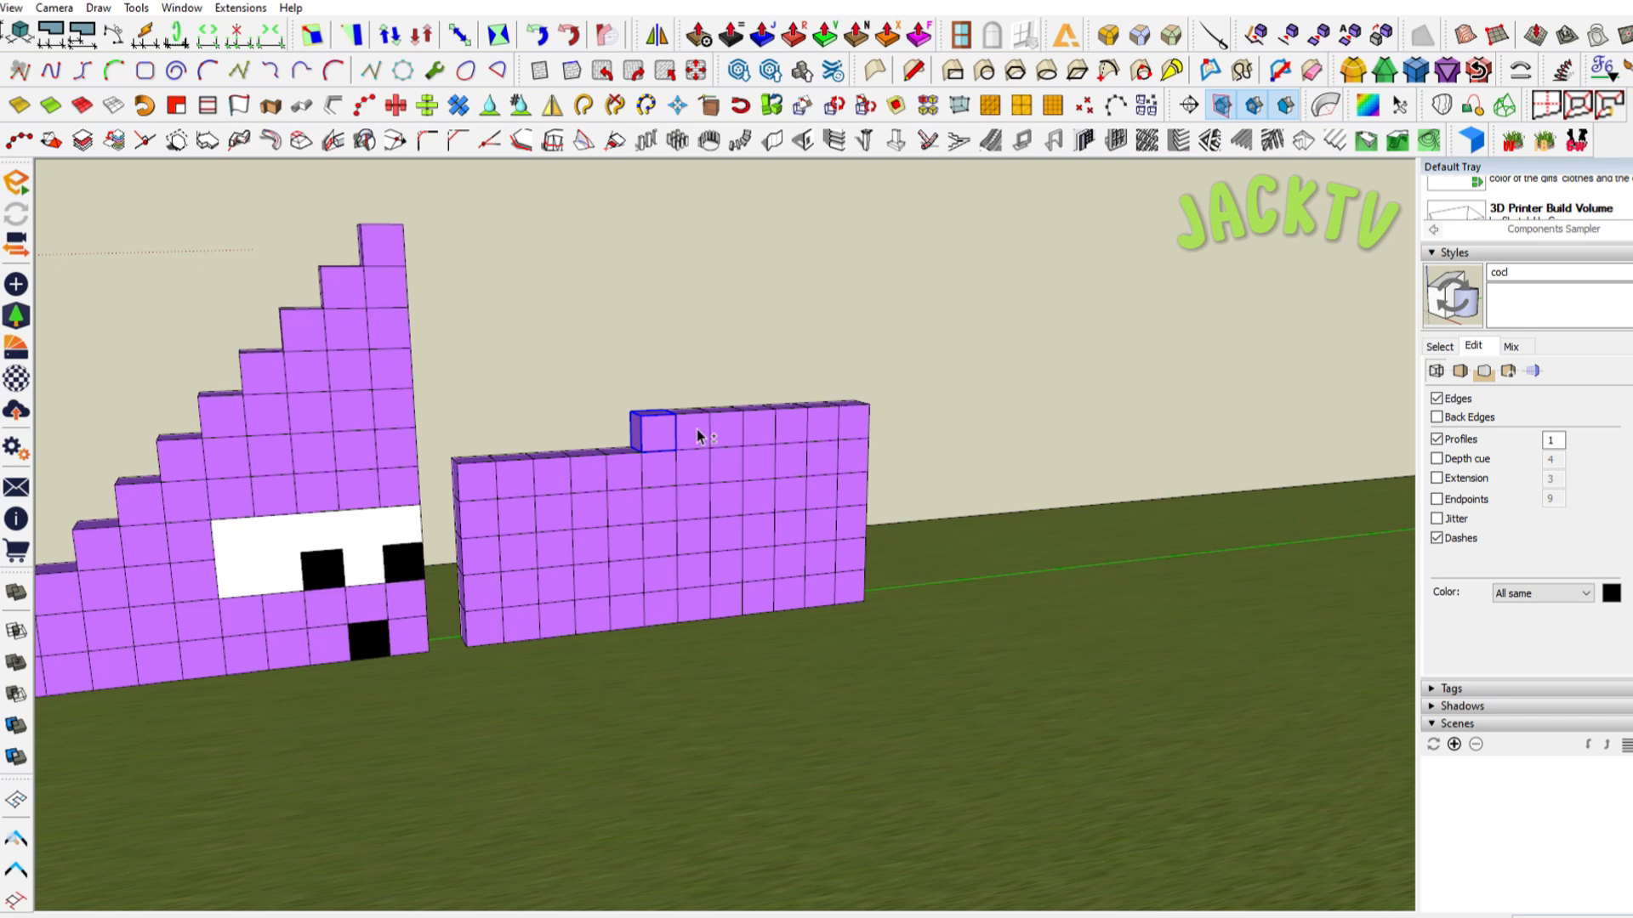
double_click(662, 430)
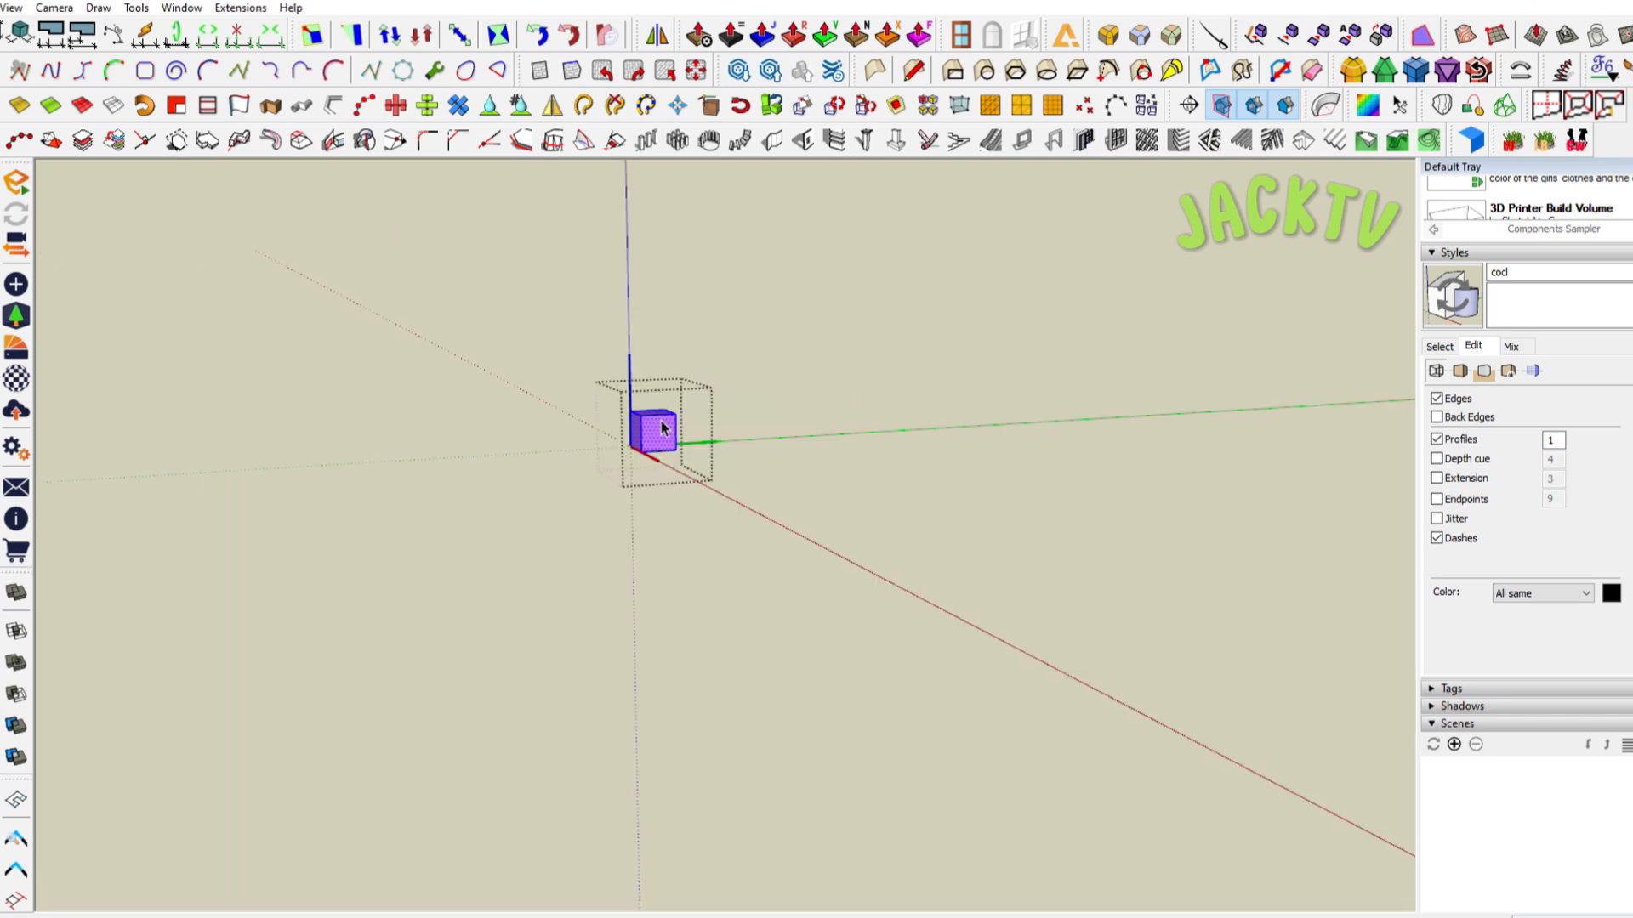
key("b")
scroll(1562, 430, "up", 8)
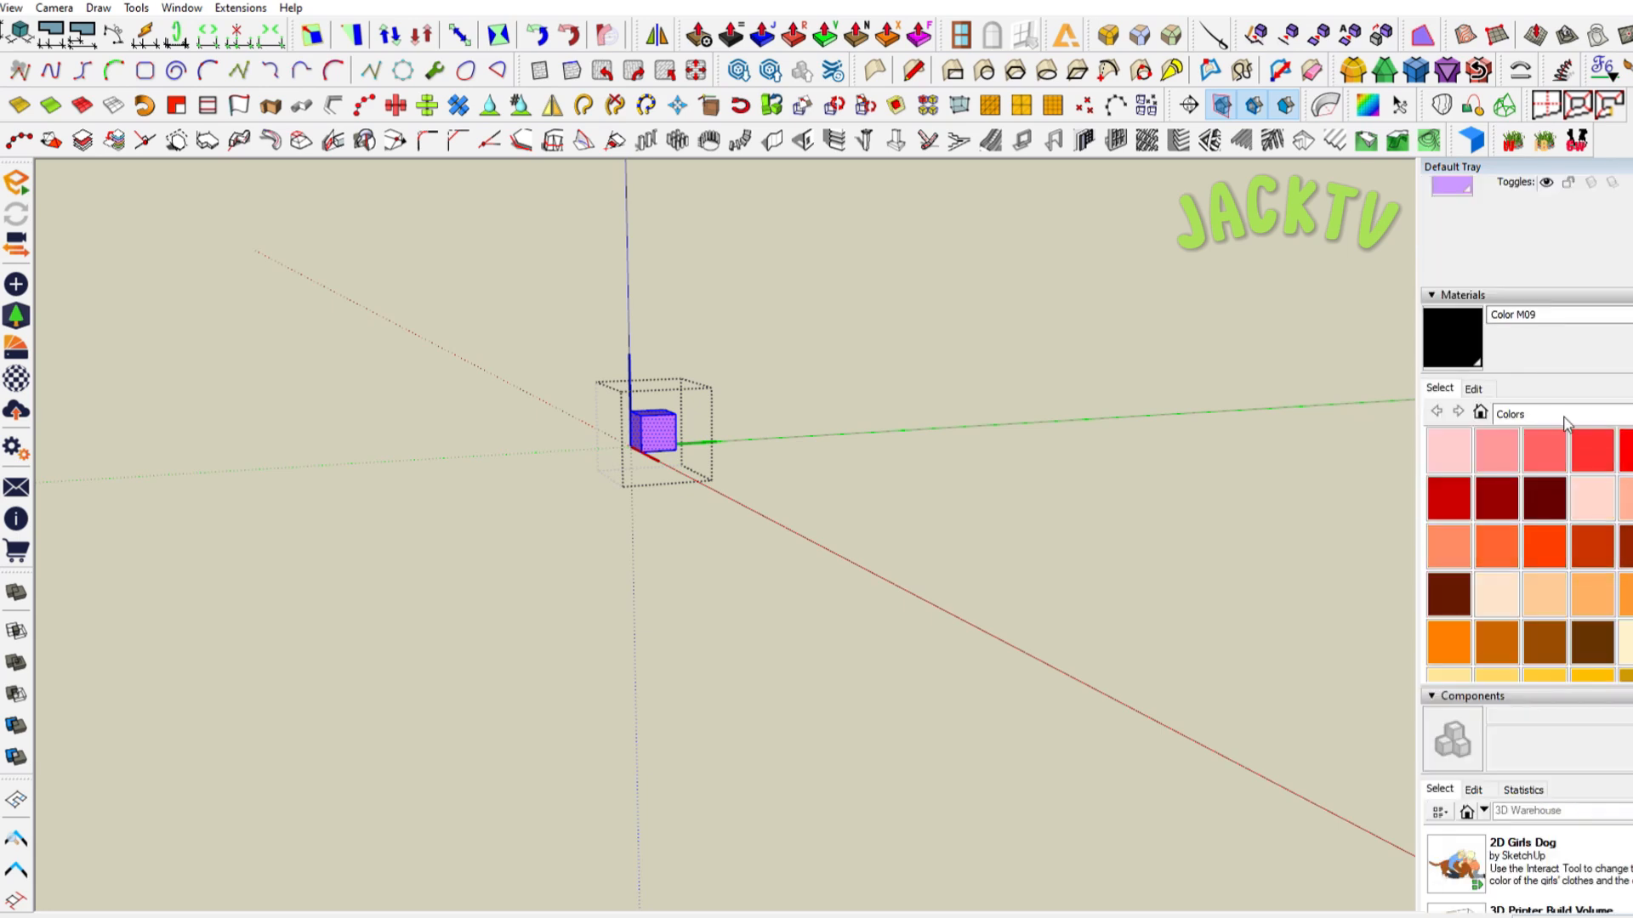
left_click(1628, 450)
left_click(652, 437)
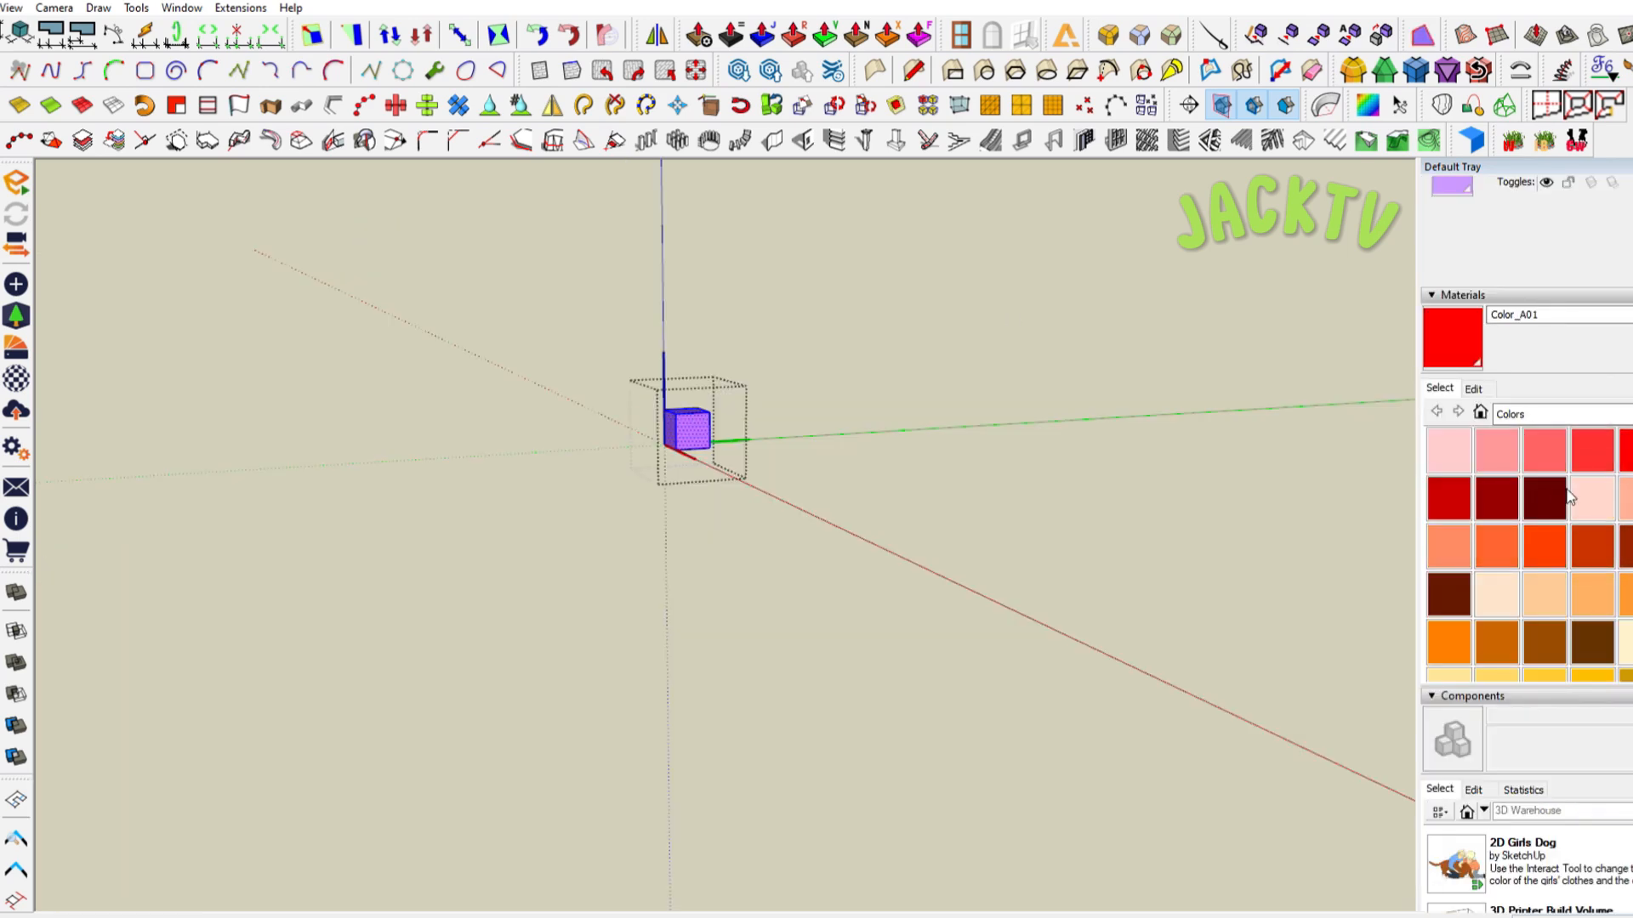
Paint the second top-row block orange with Color C05 and the third yellow with Color E05
scroll(1502, 519, "down", 2)
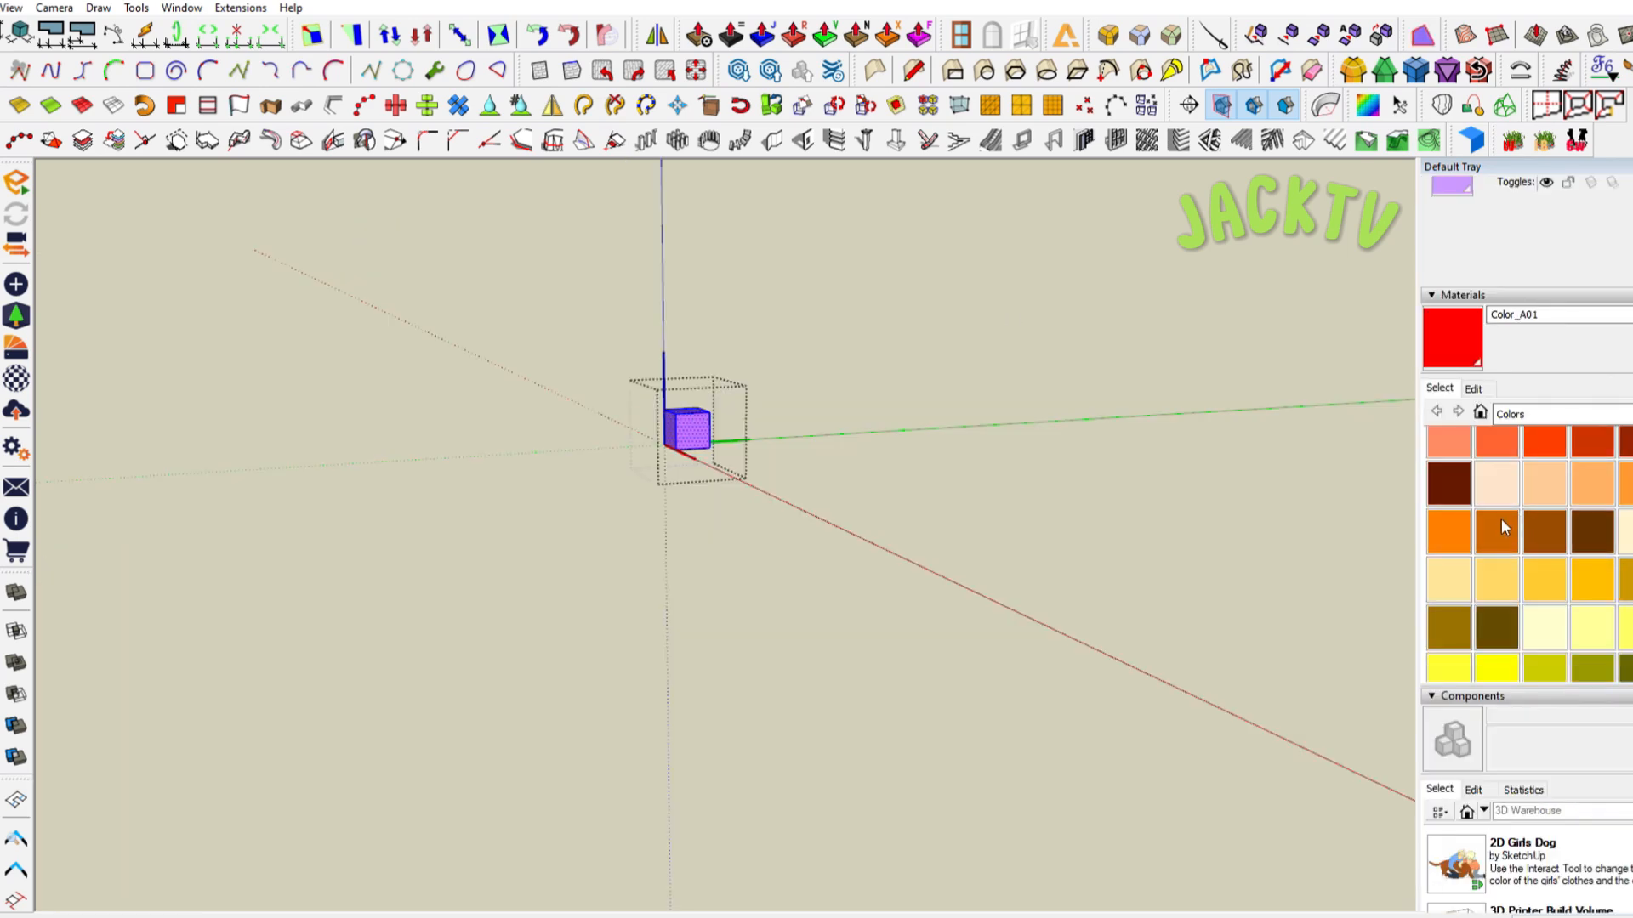
left_click(1449, 511)
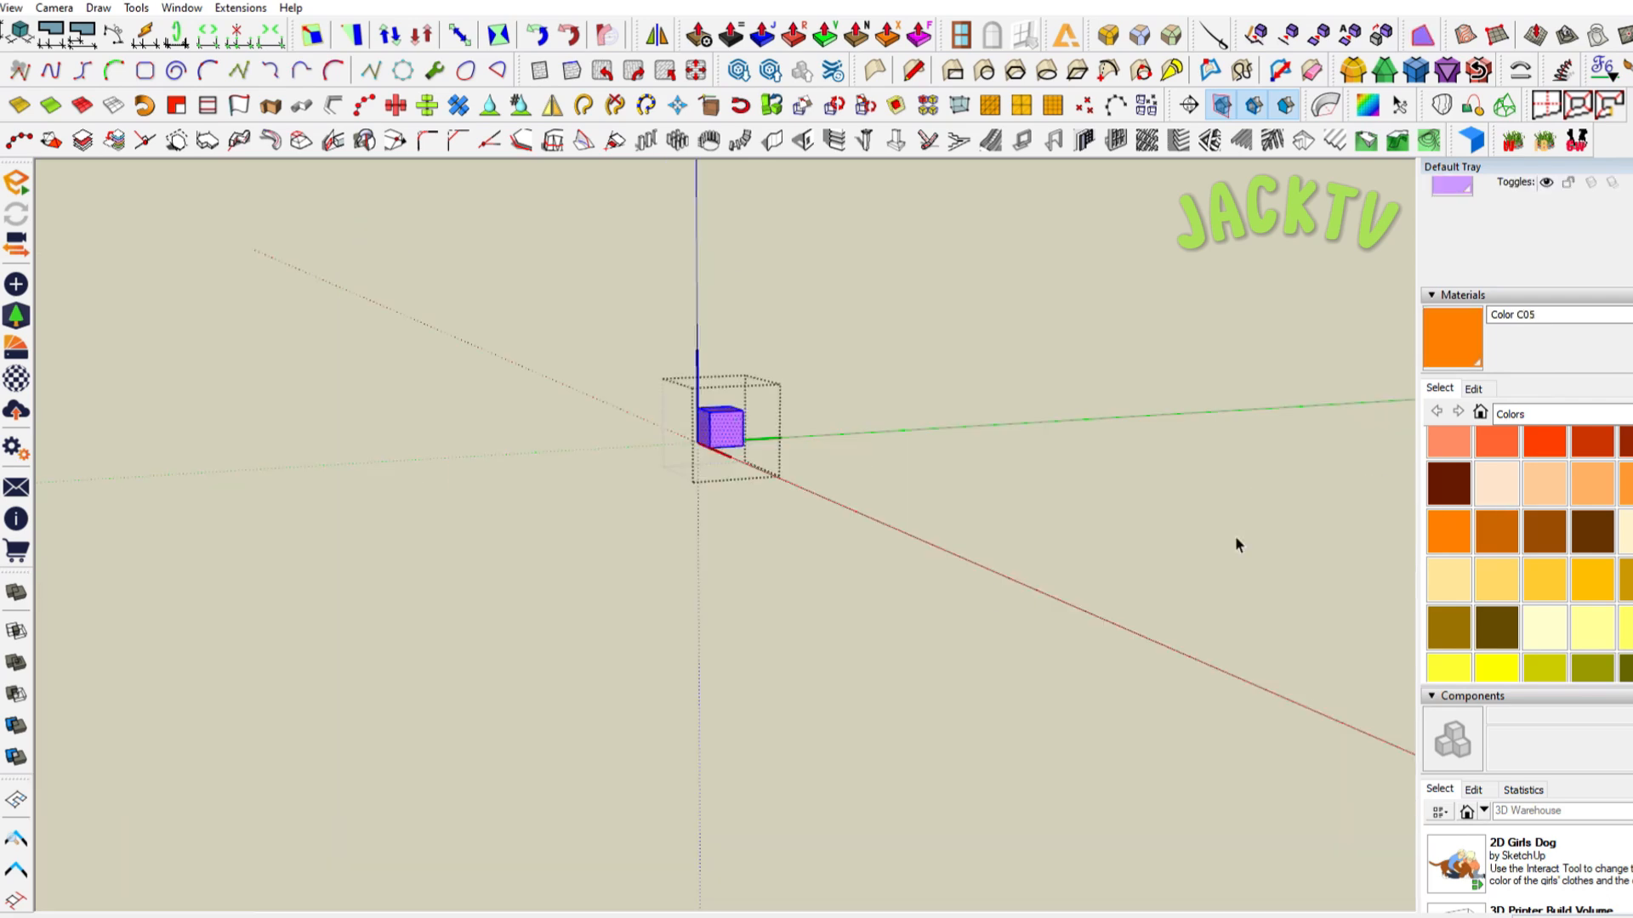
left_click(1496, 660)
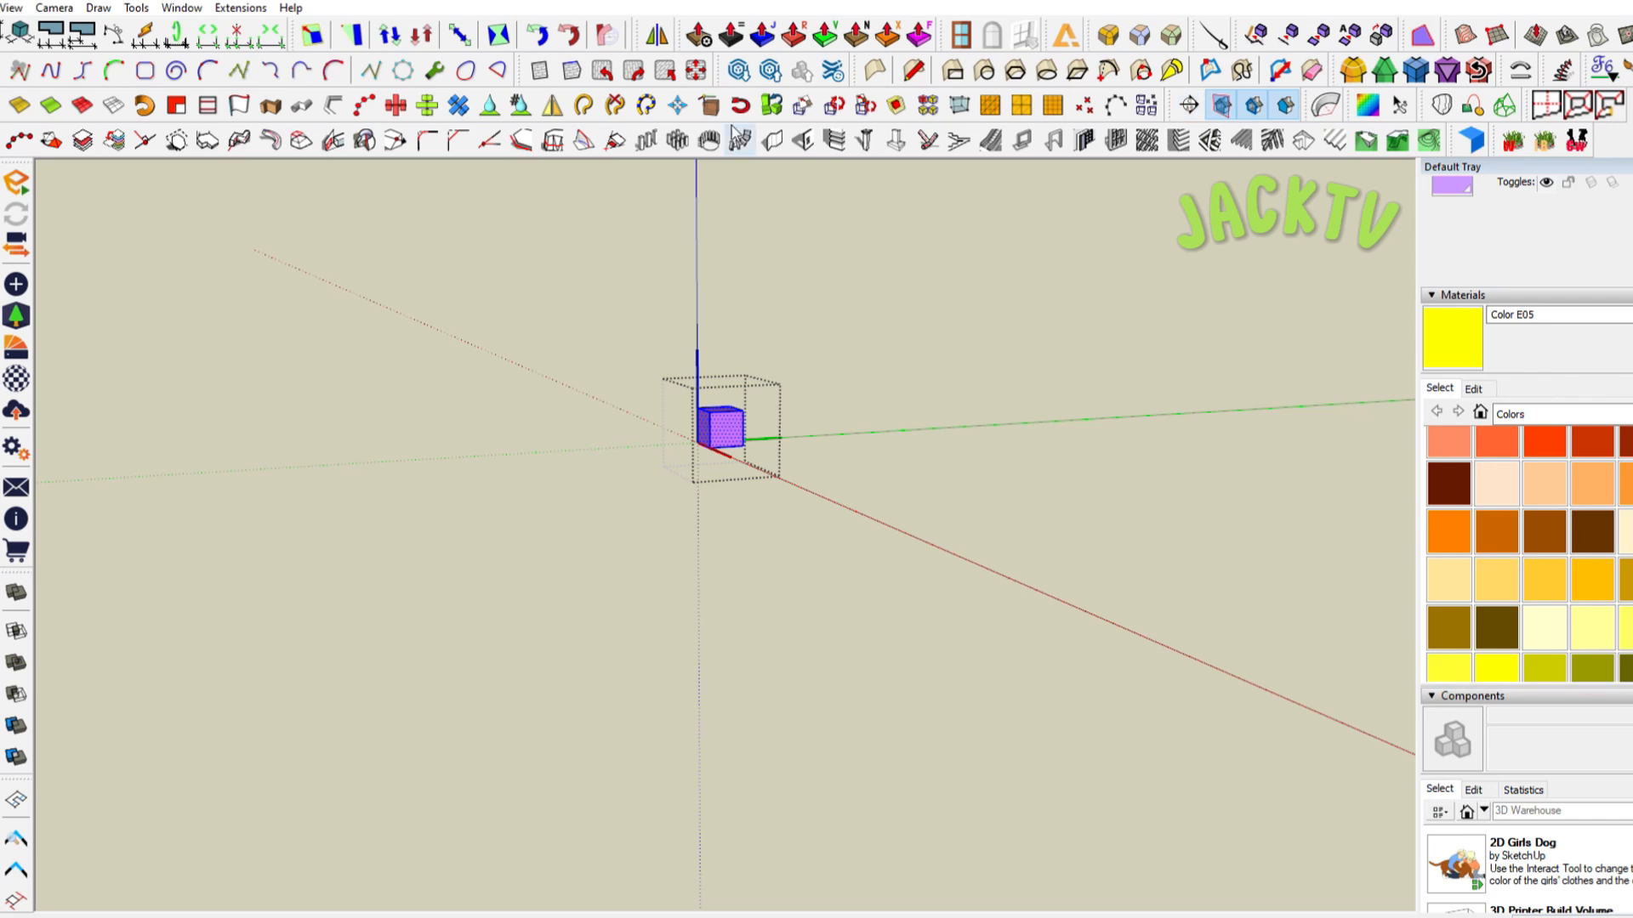
left_click(733, 440)
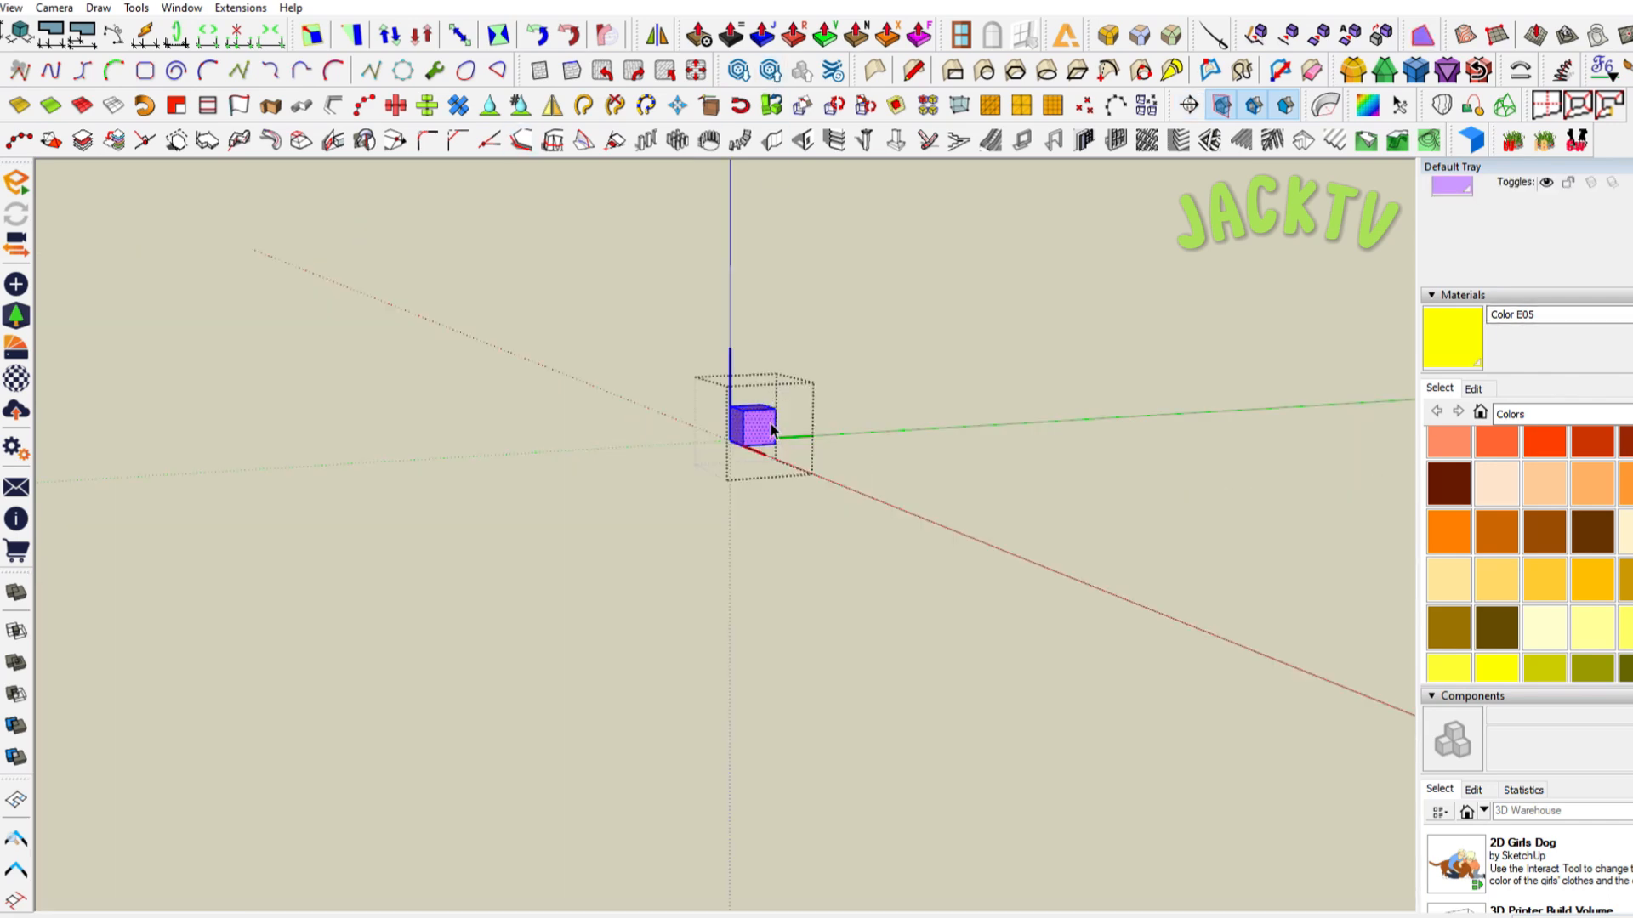
Paint the fourth top-row block dark green with Color F08 and the fifth cyan with Color H04
scroll(1521, 460, "down", 2)
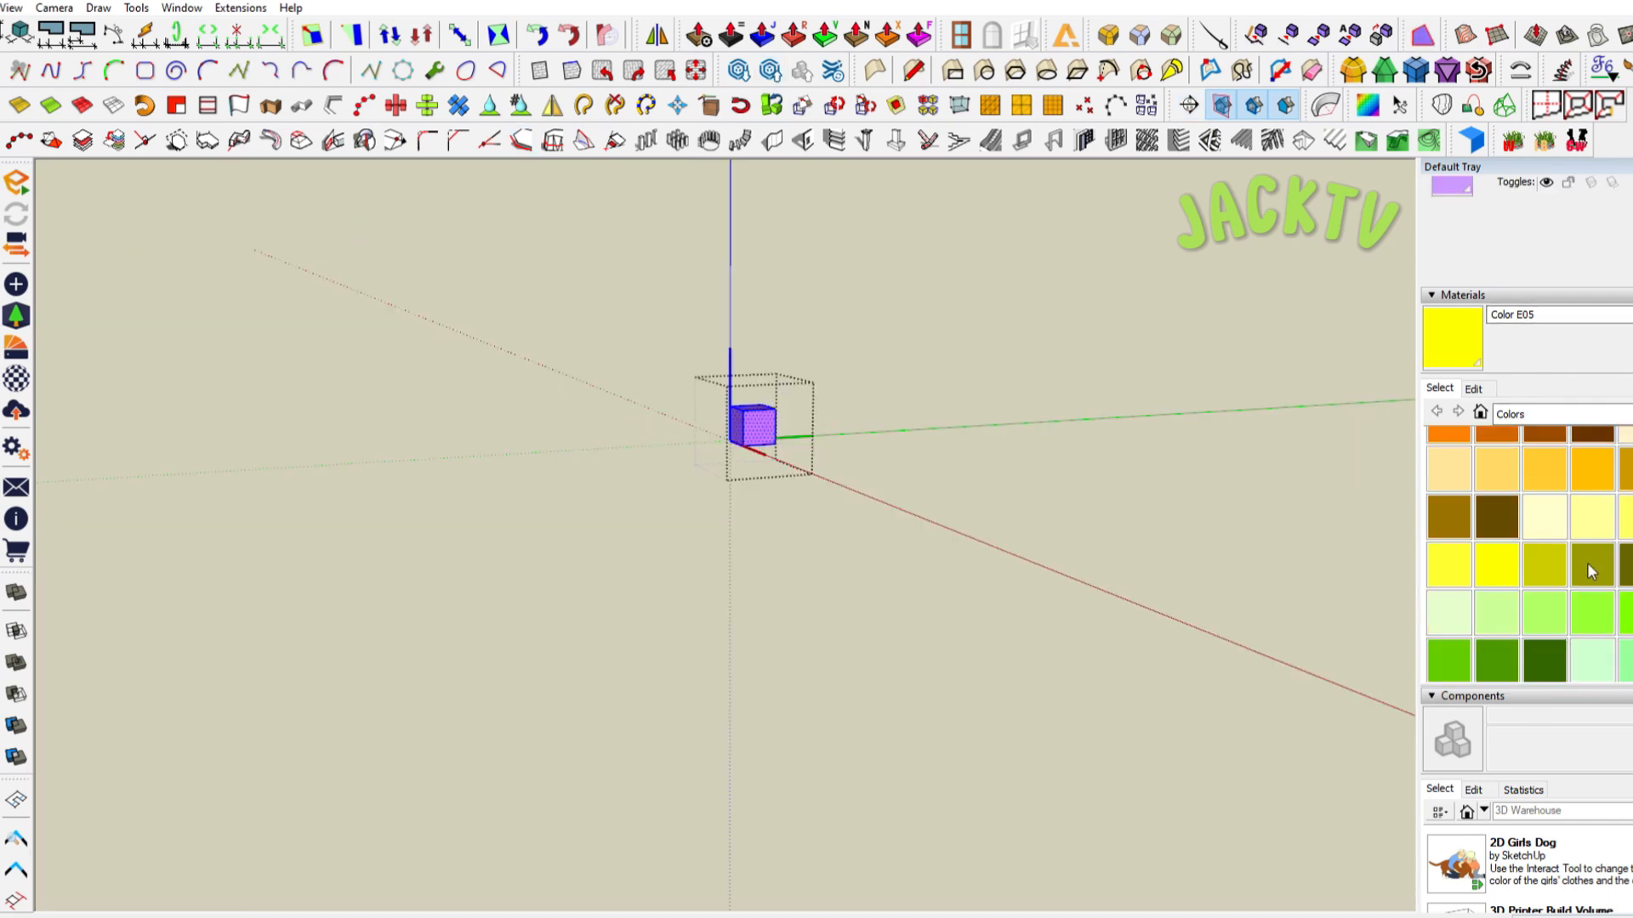
left_click(1544, 654)
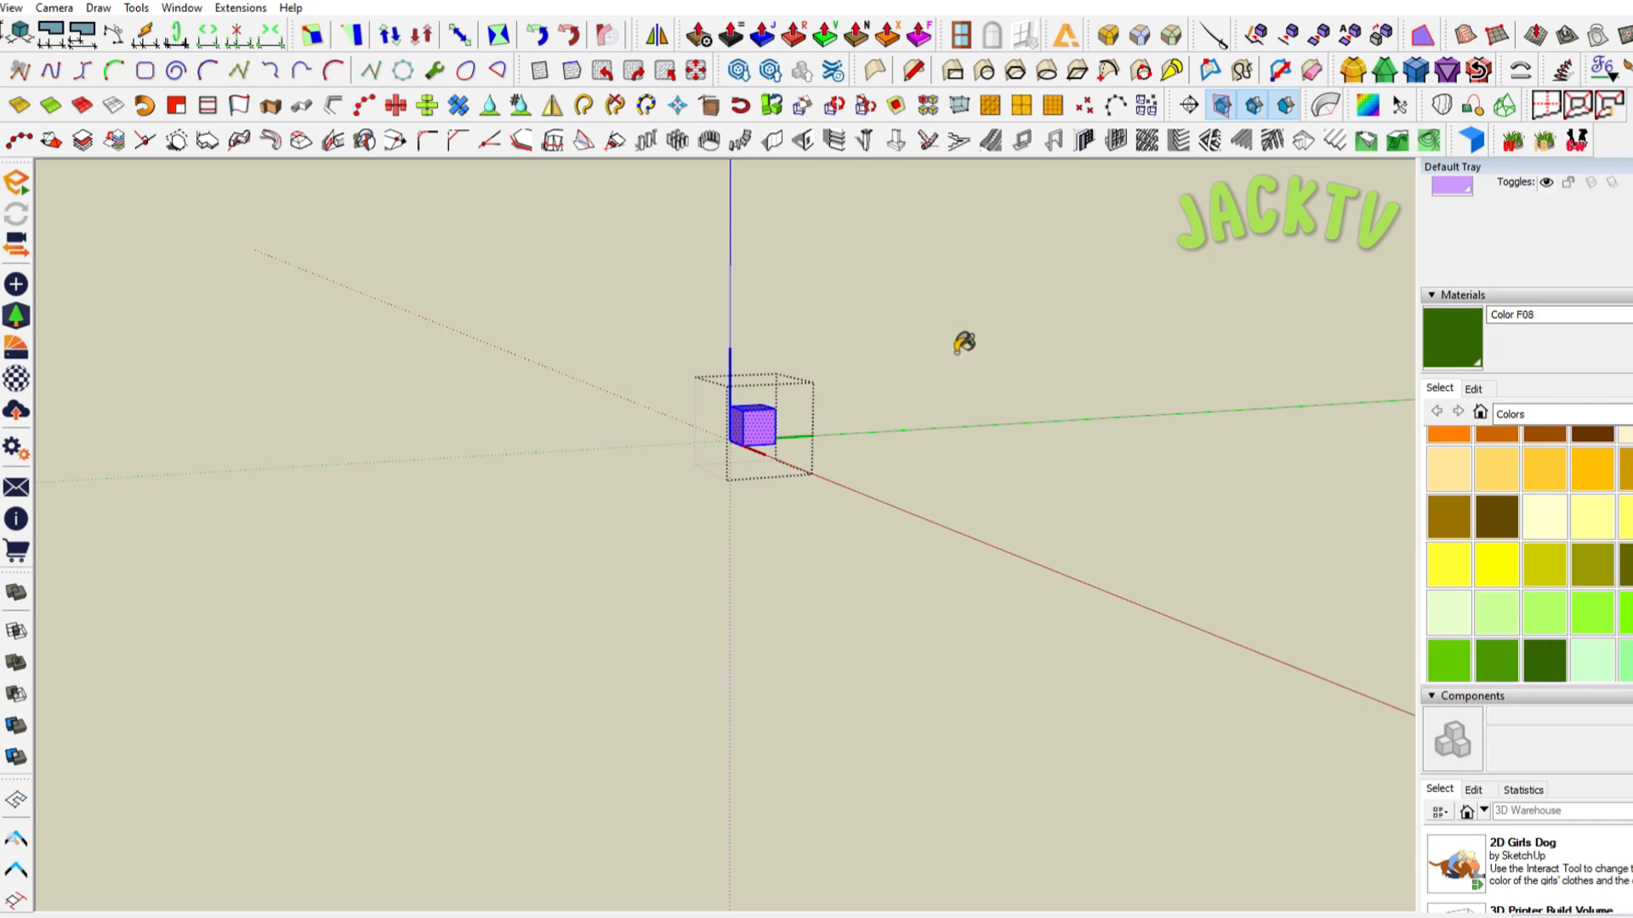
left_click(763, 436)
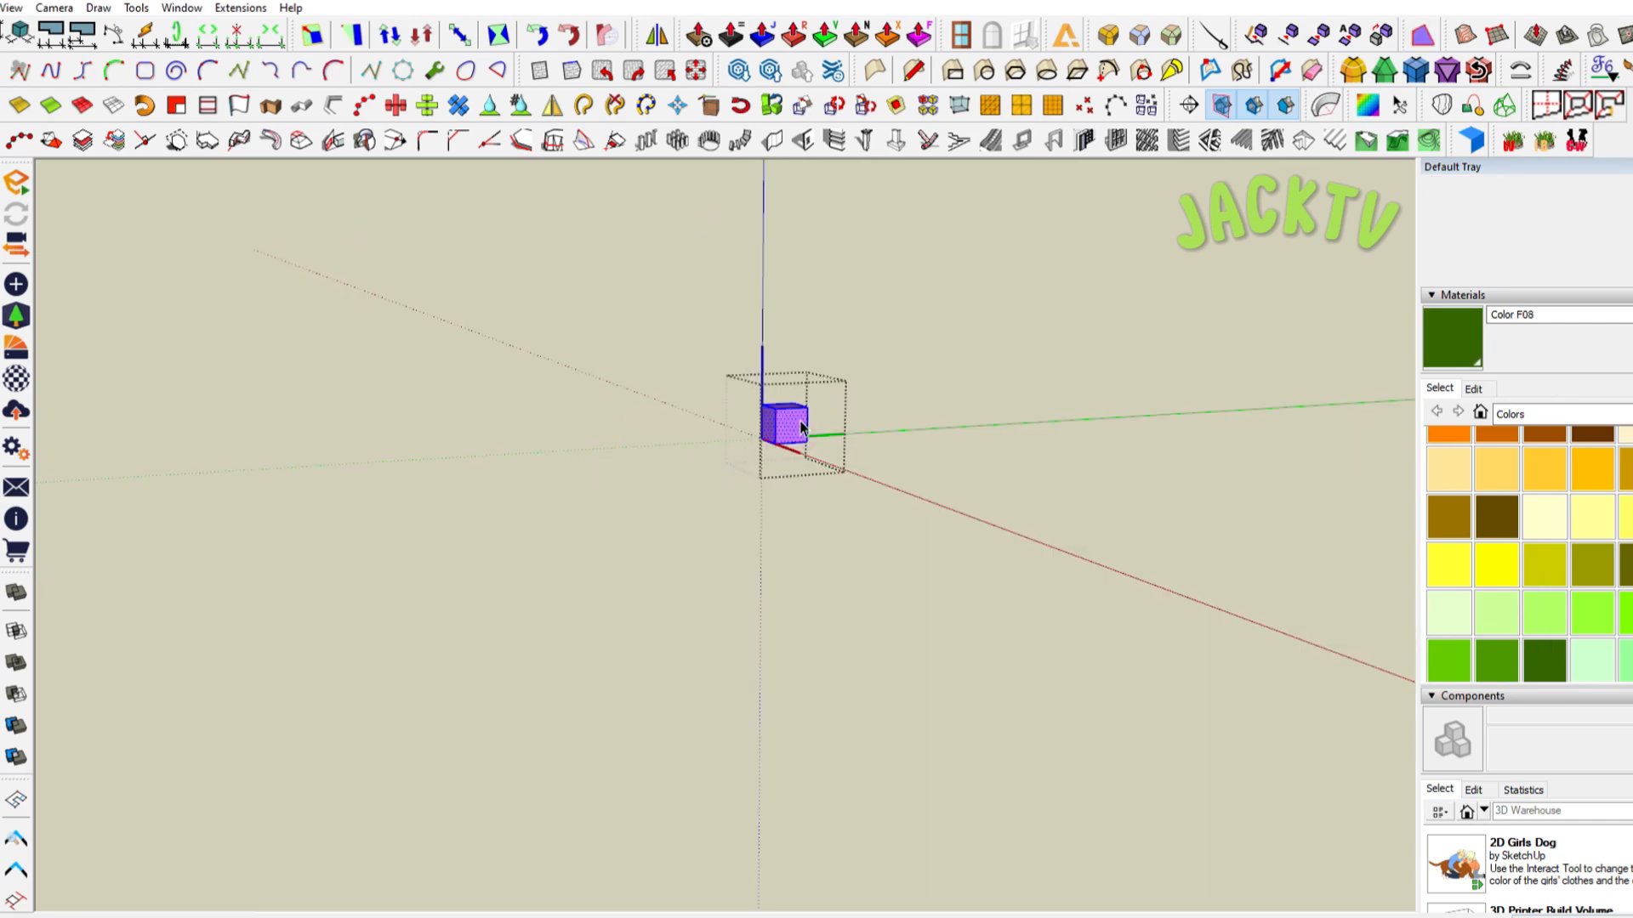
scroll(1478, 502, "down", 2)
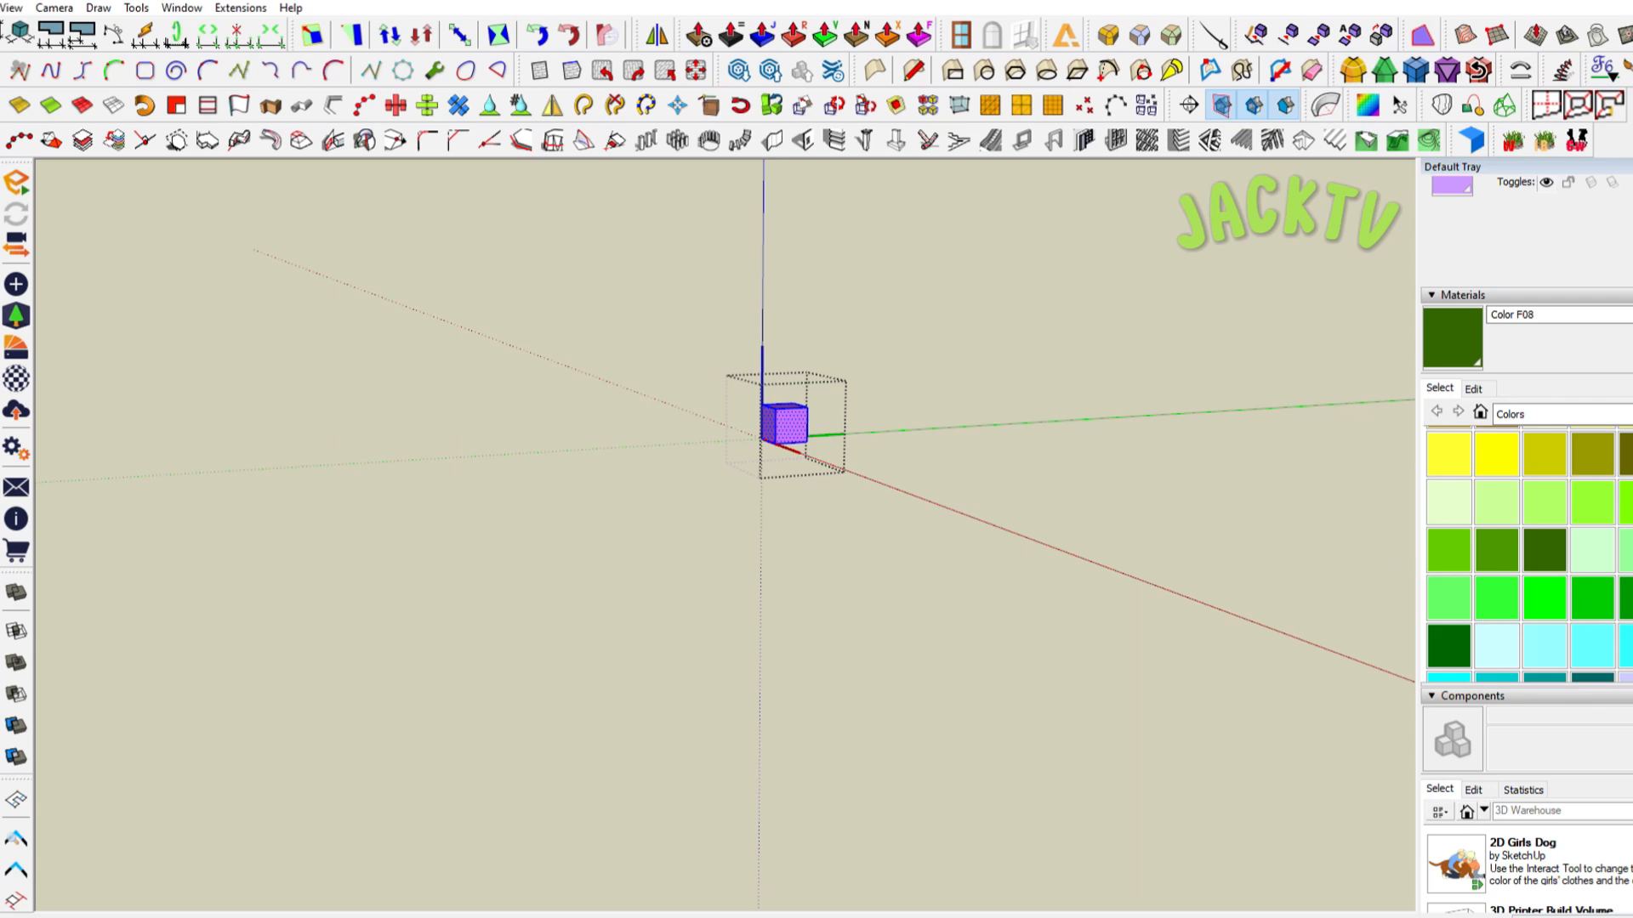
left_click(1583, 636)
left_click(790, 427)
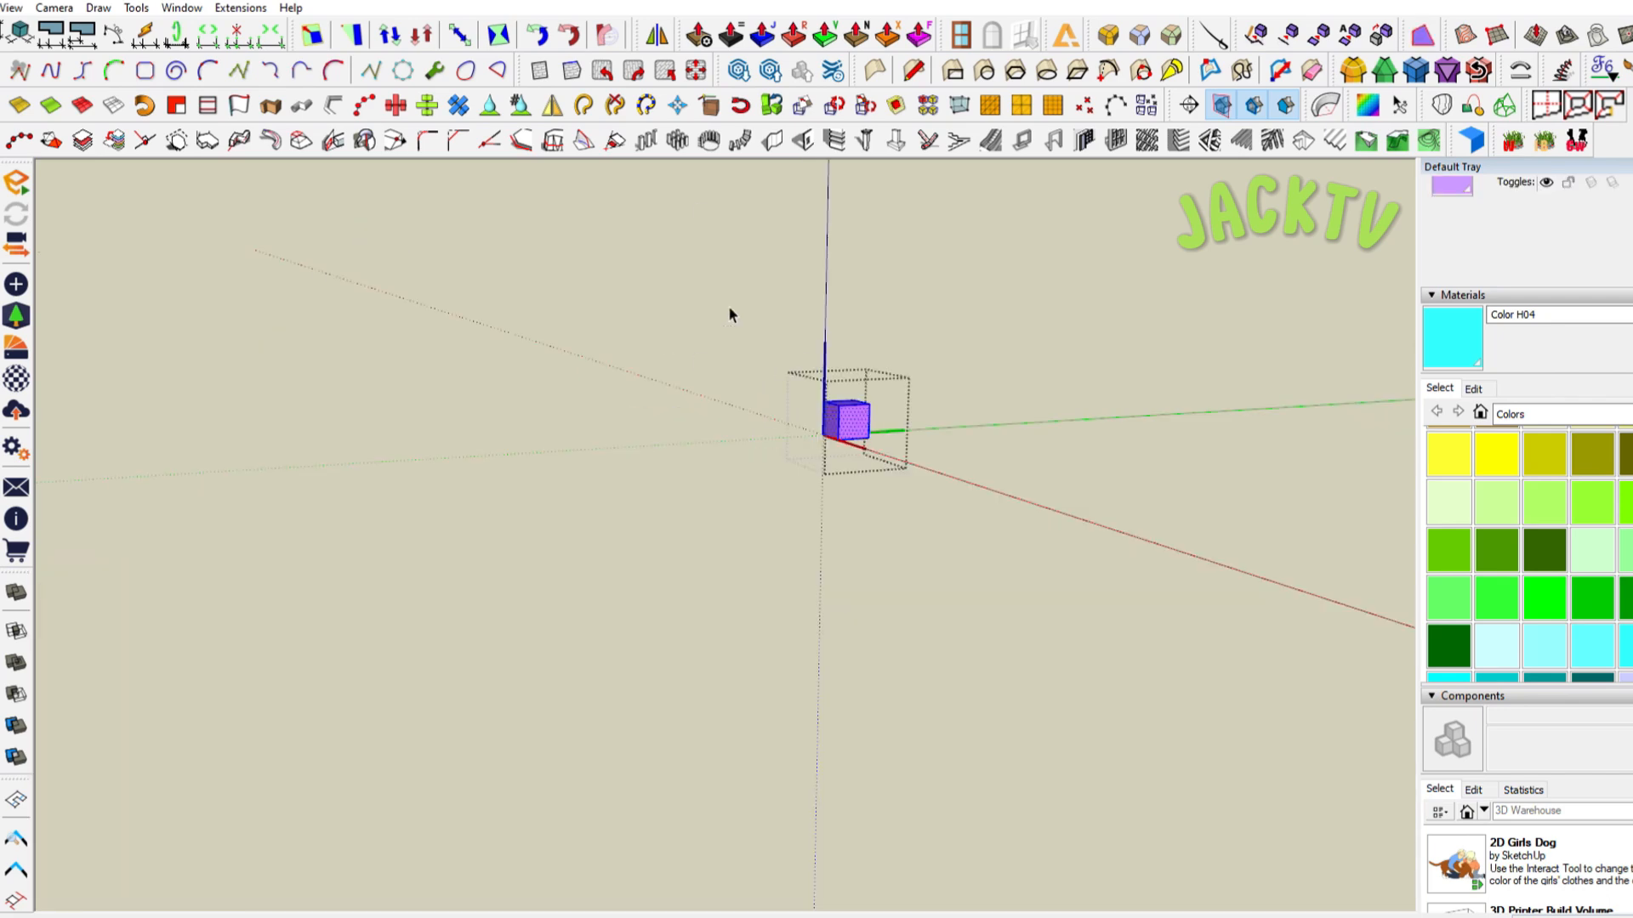
Paint the last top-row block lavender, finishing with Color J02
scroll(1522, 553, "down", 2)
left_click(1624, 583)
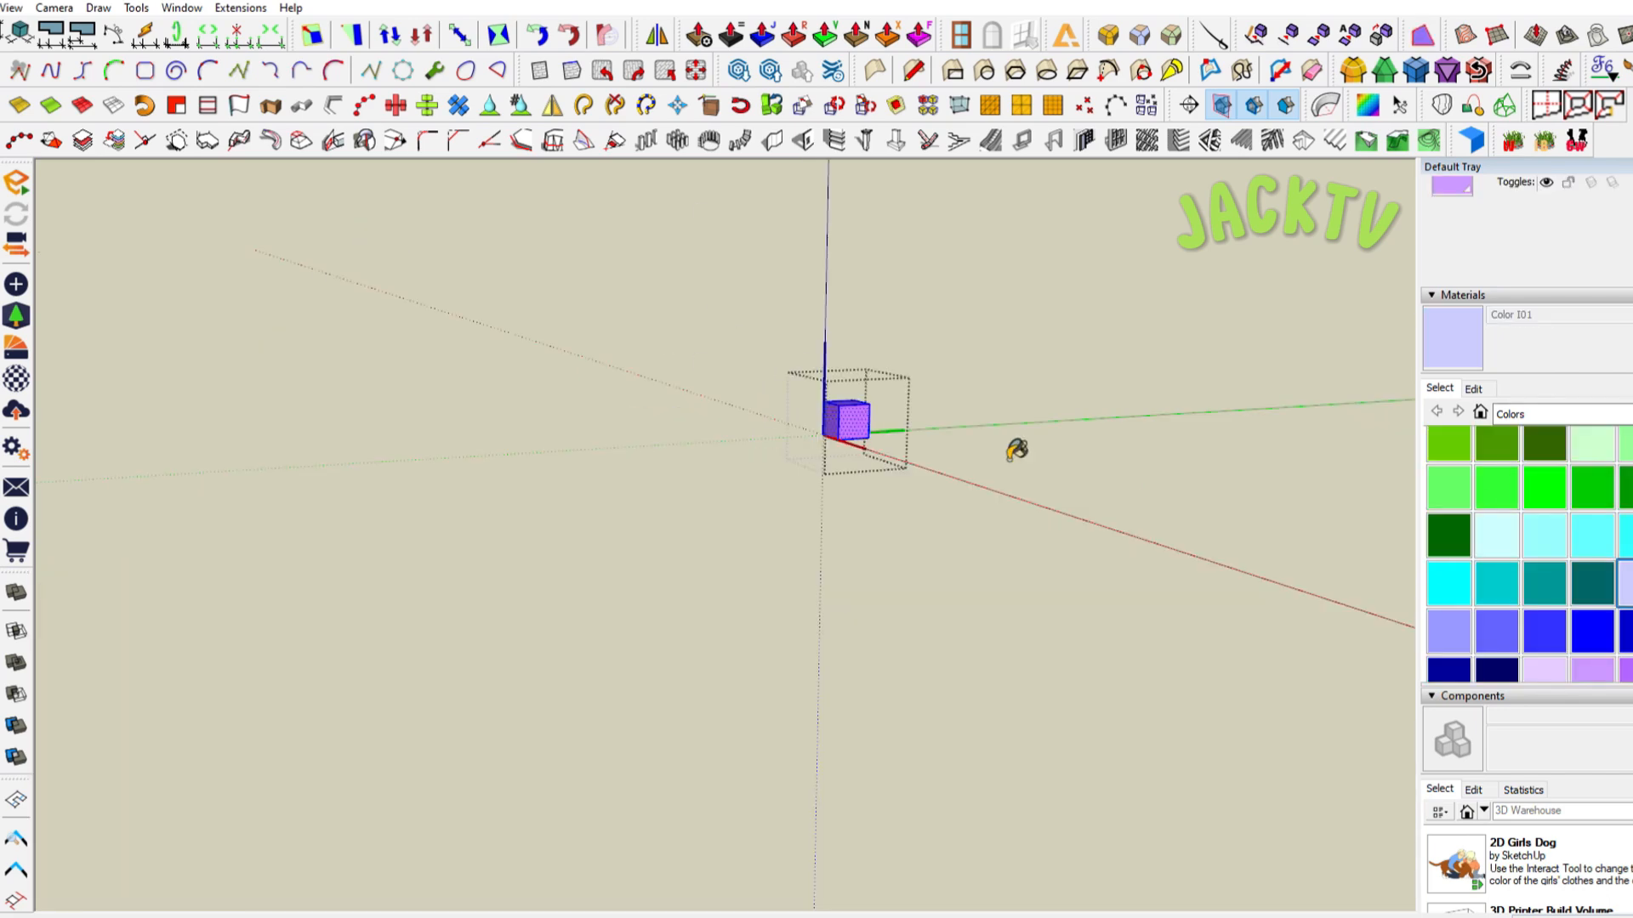
left_click(853, 423)
scroll(1531, 586, "down", 2)
left_click(1588, 551)
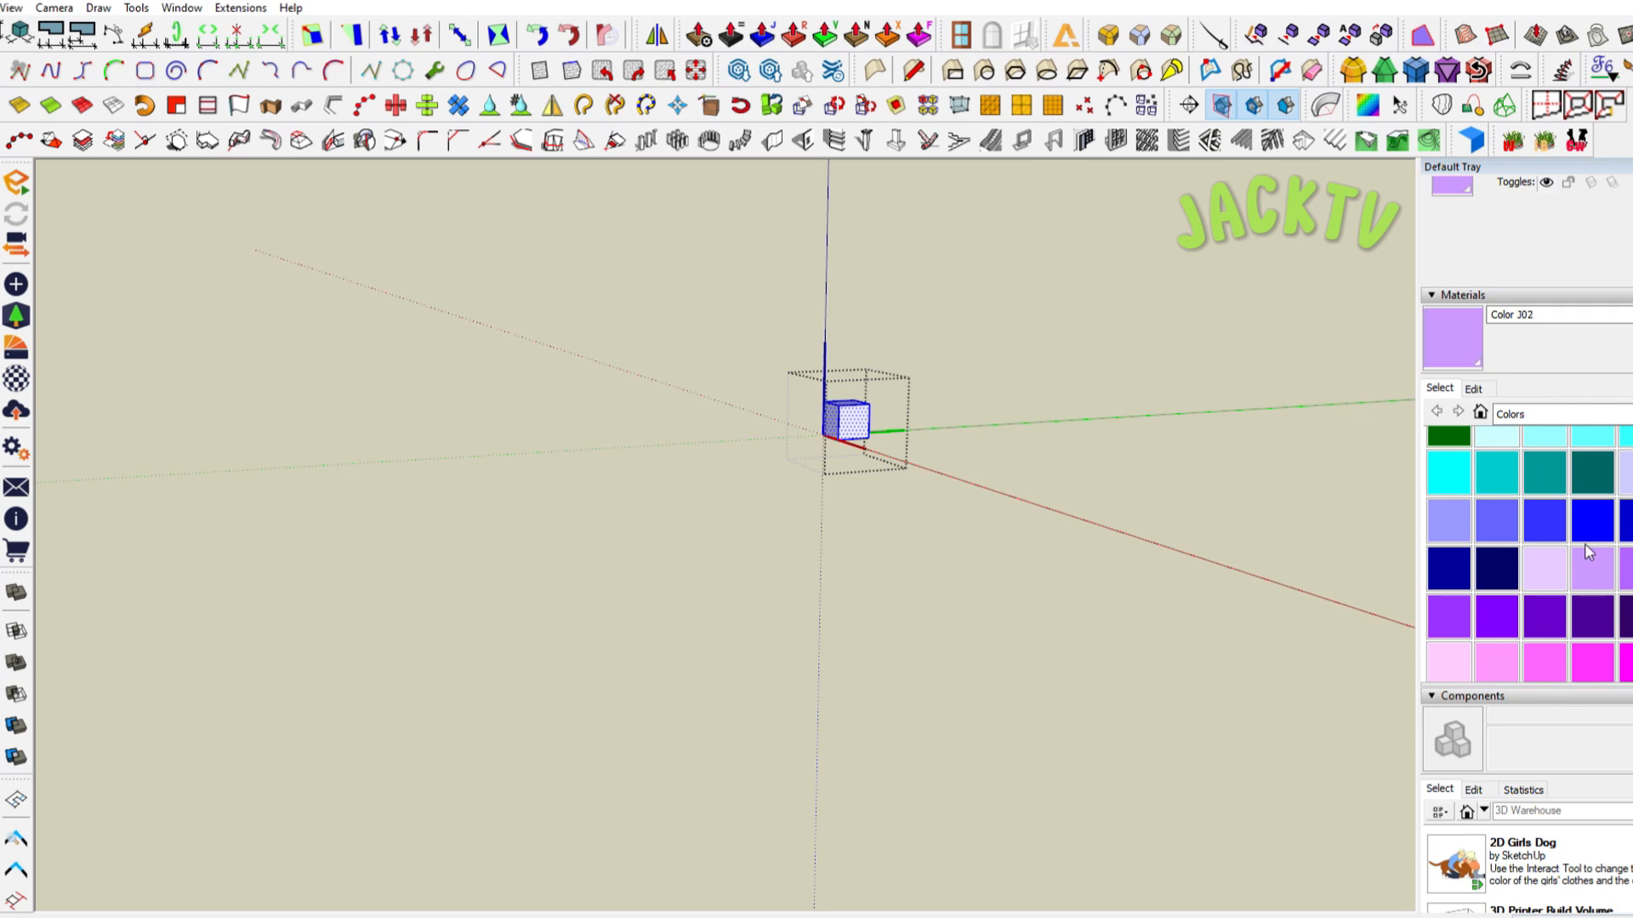
left_click(861, 434)
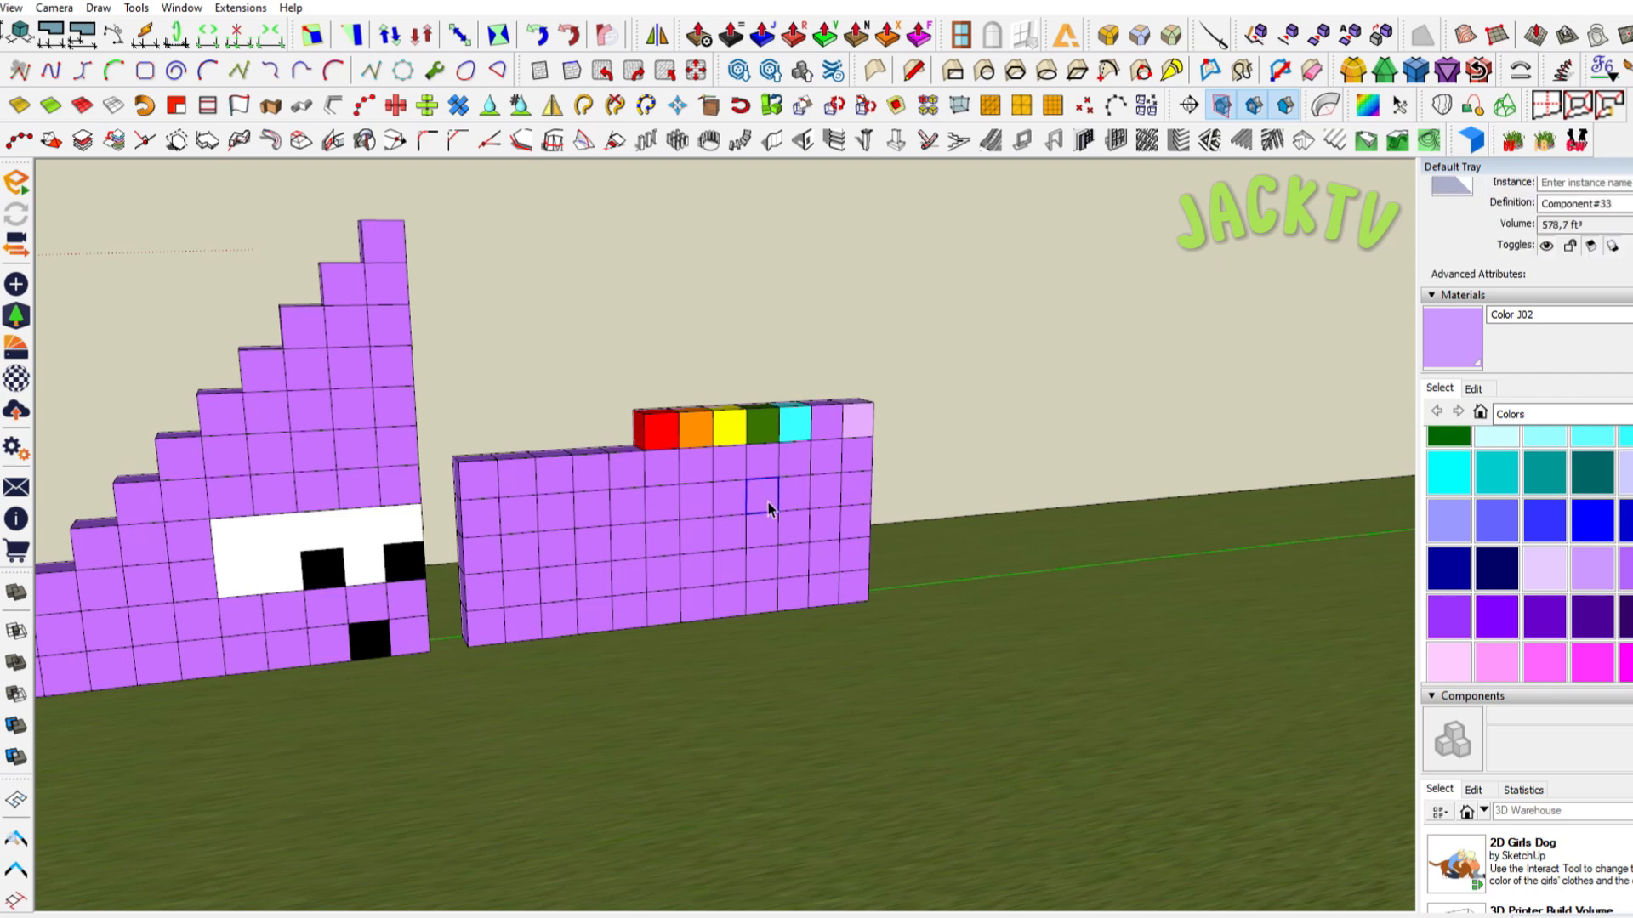
Draw an eye one block wide and two blocks high below the green block and split it into two halves
key("l")
scroll(748, 474, "up", 2)
left_click(785, 563)
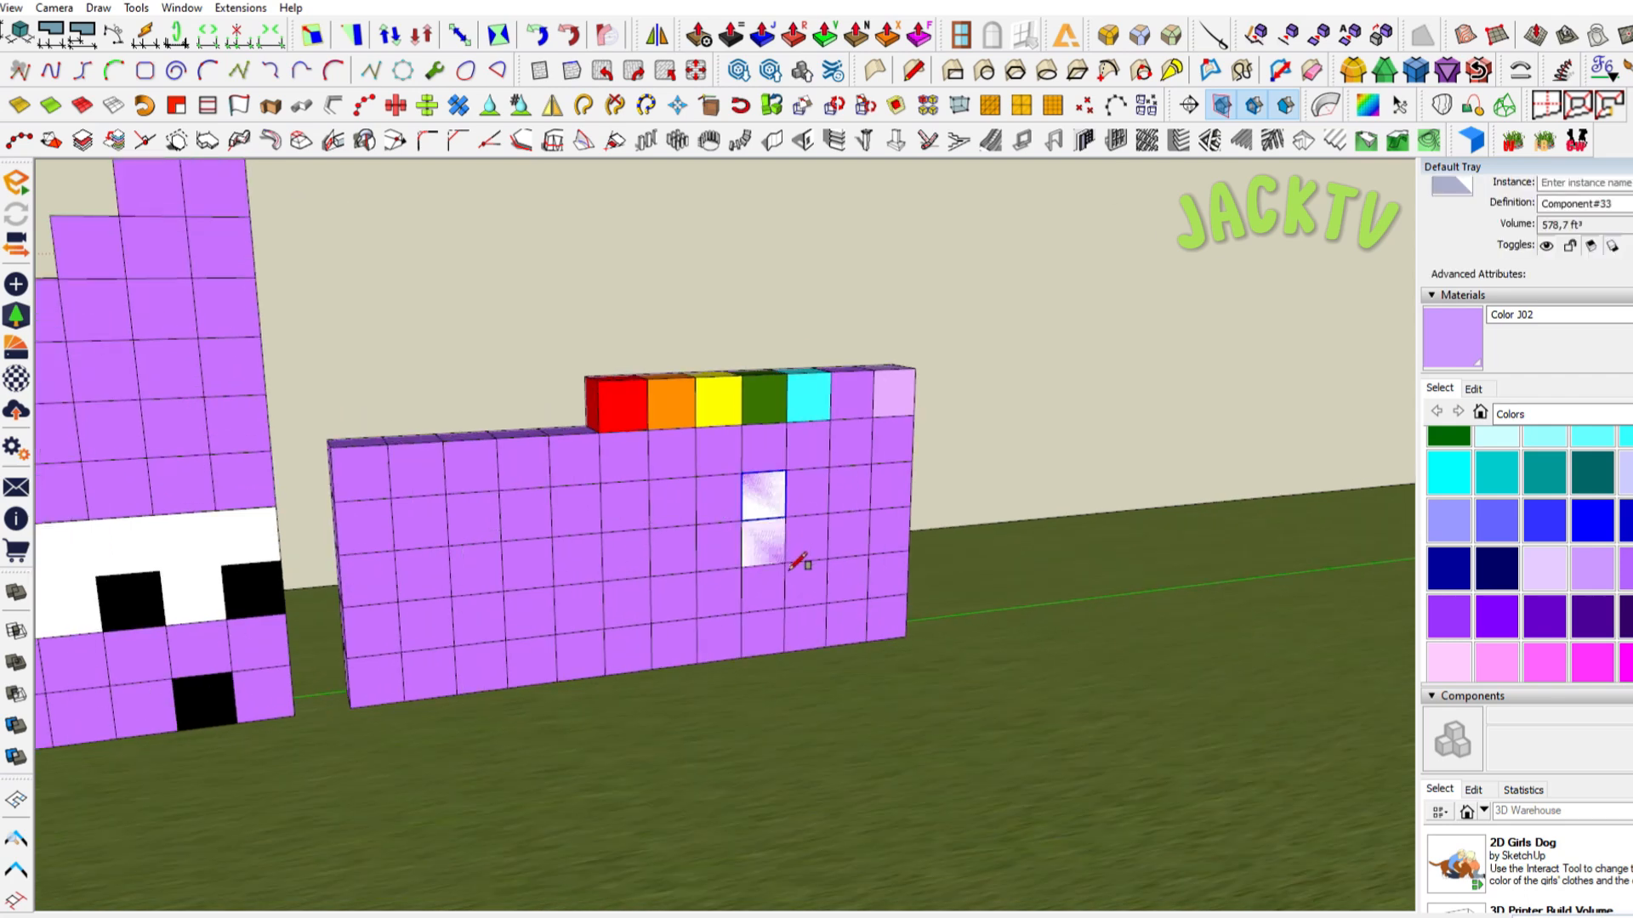
double_click(770, 501)
key("l")
left_click(741, 520)
left_click(785, 517)
key("space")
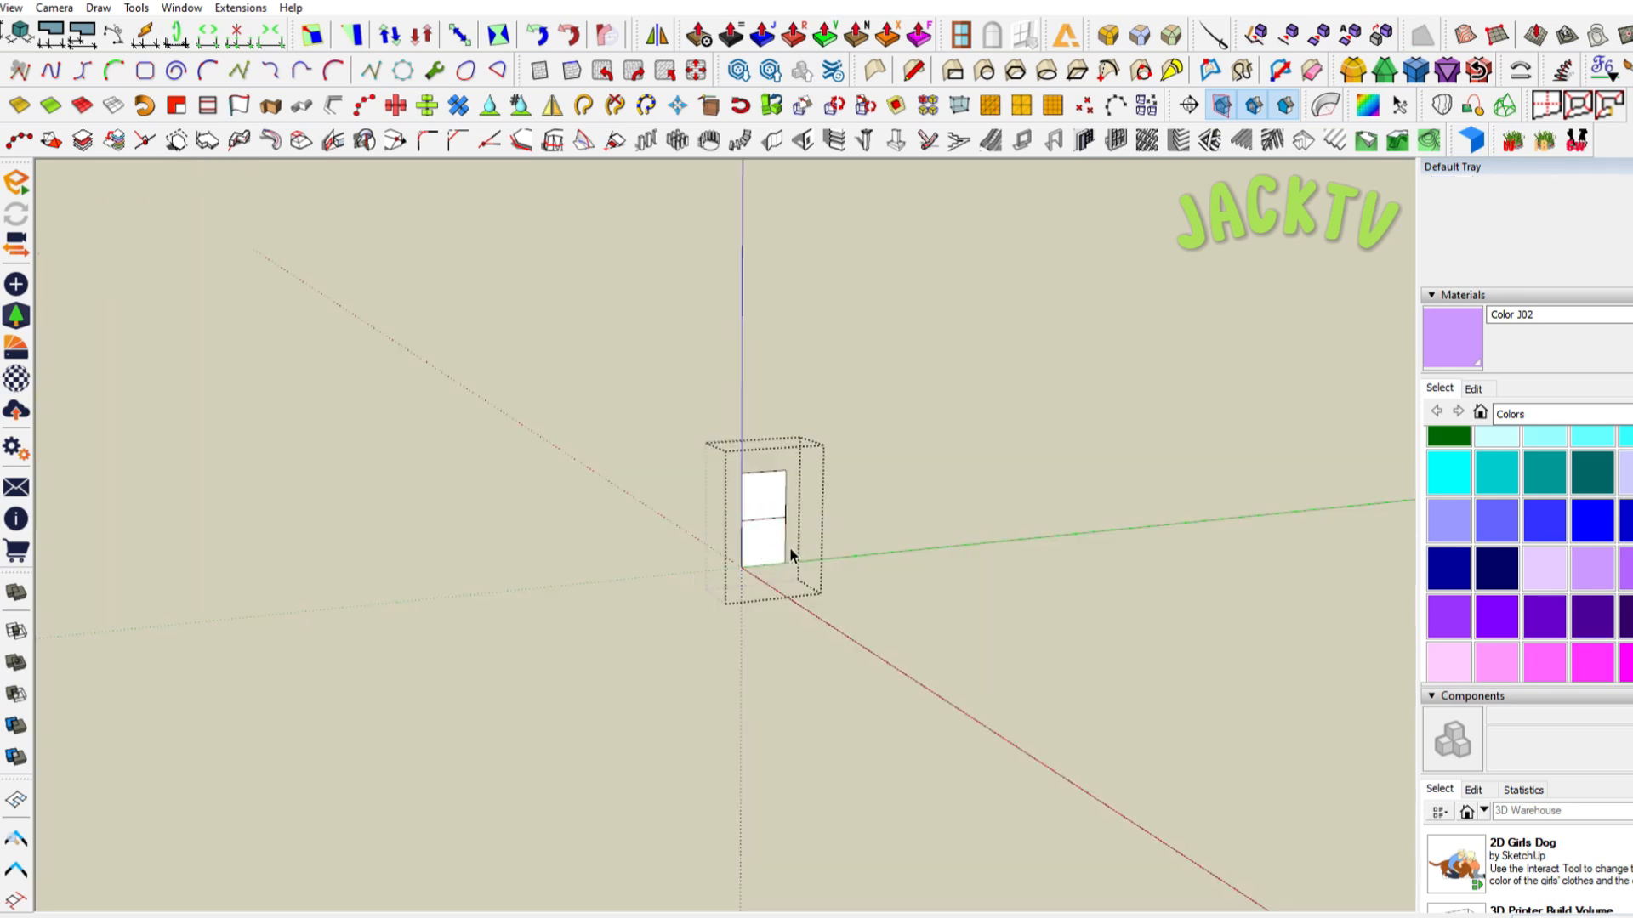
Paint the eye's lower half black with Color M09
scroll(1415, 531, "down", 5)
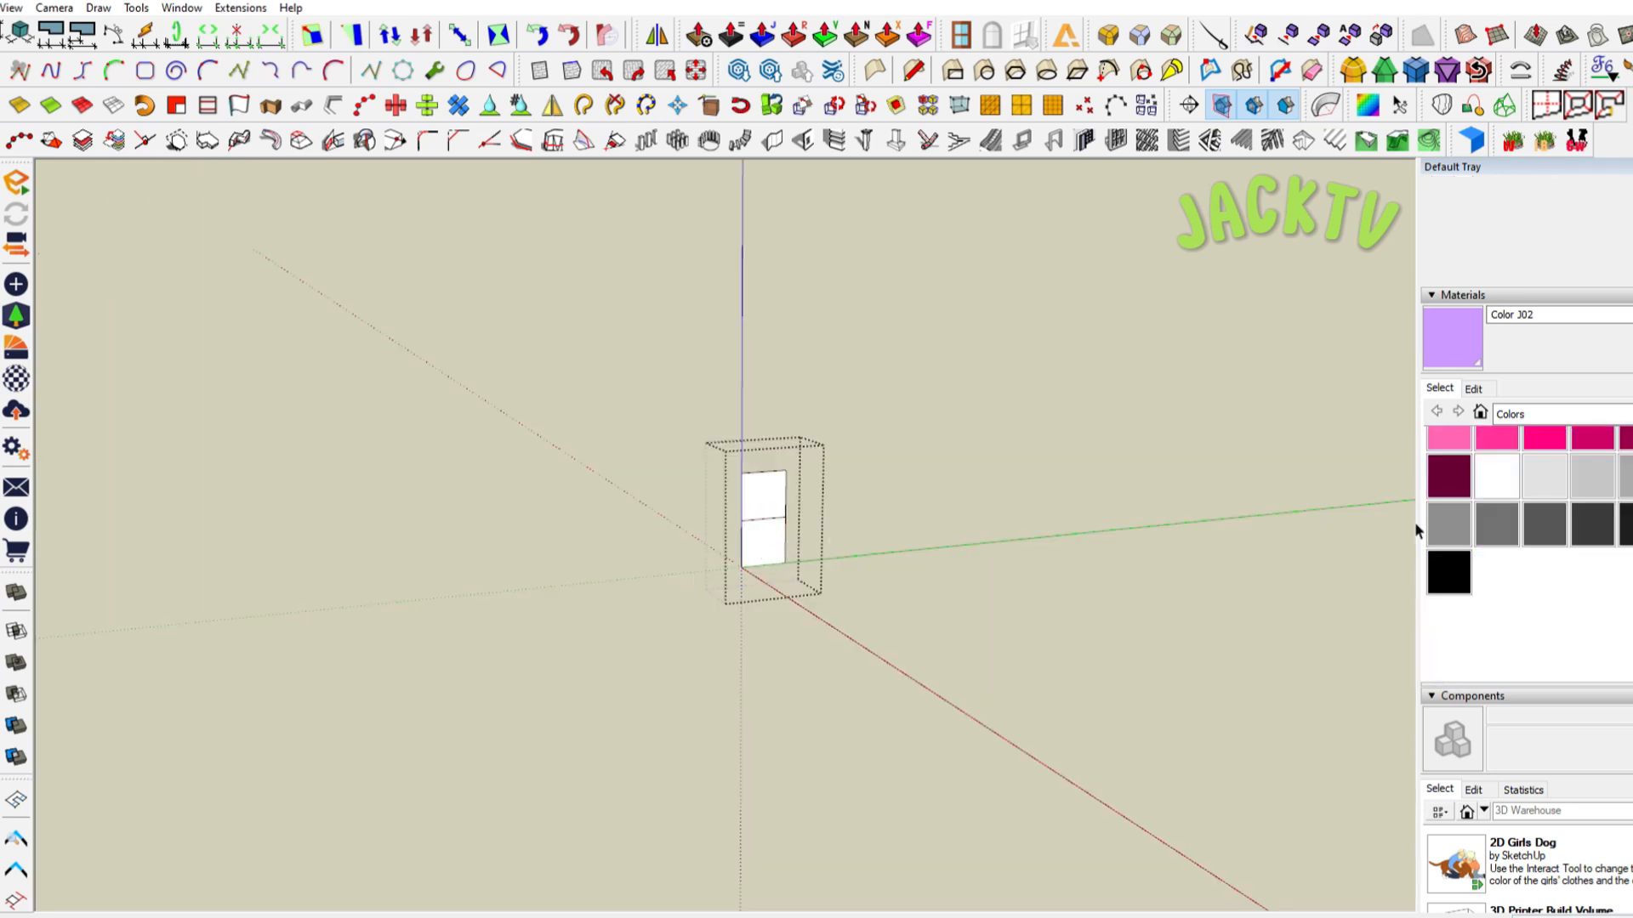
left_click(1448, 572)
left_click(761, 549)
scroll(1545, 501, "up", 5)
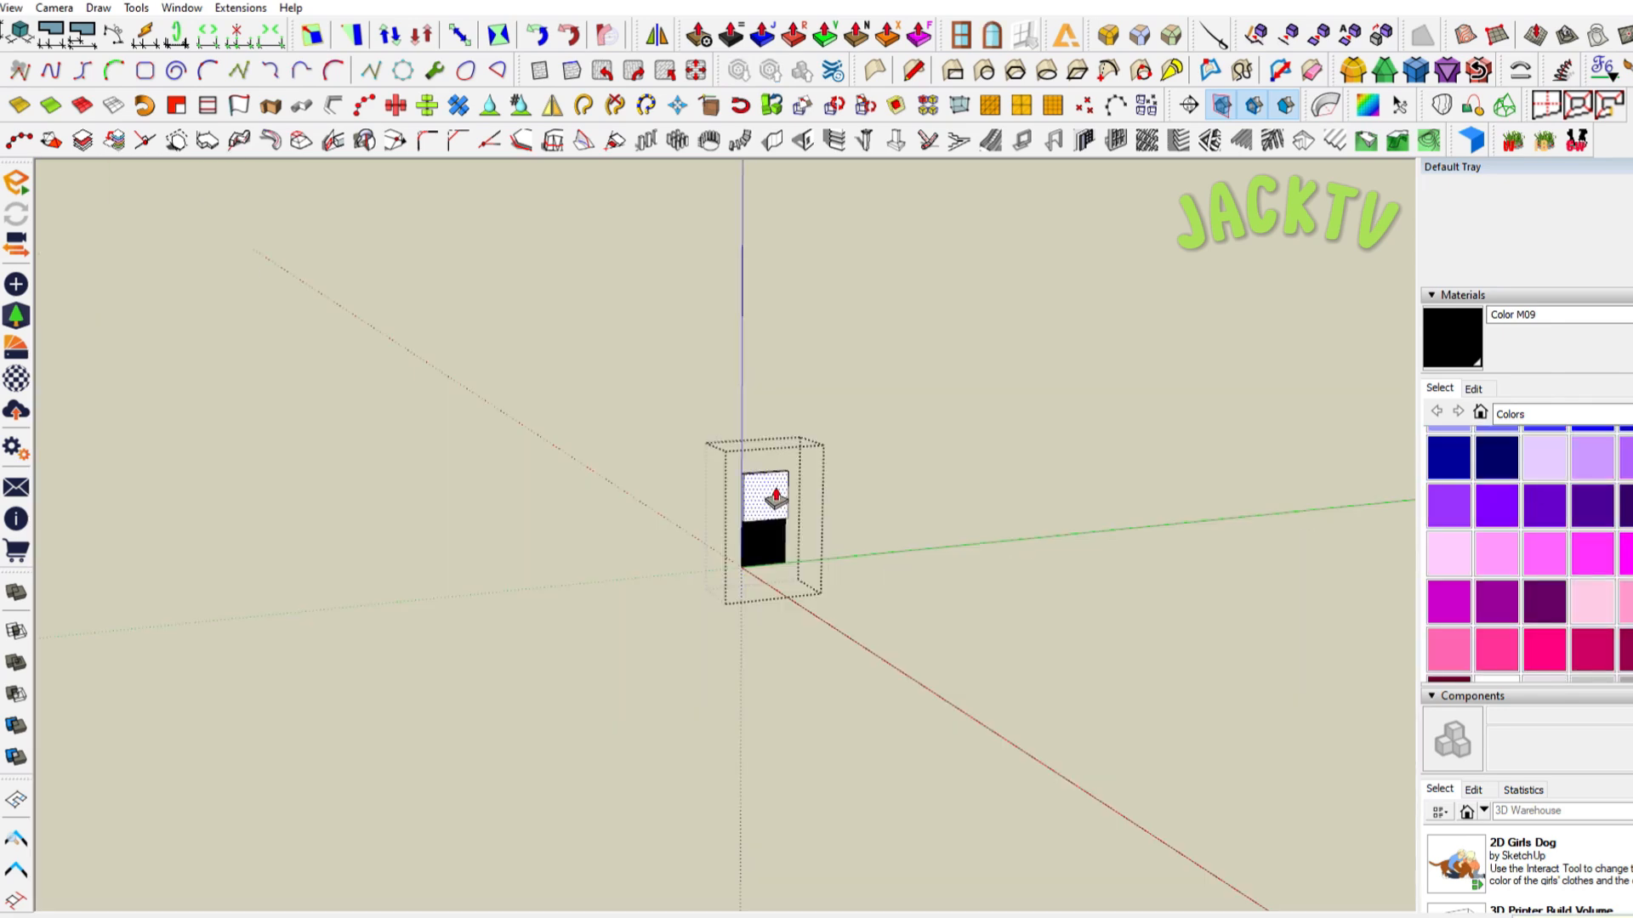
key("space")
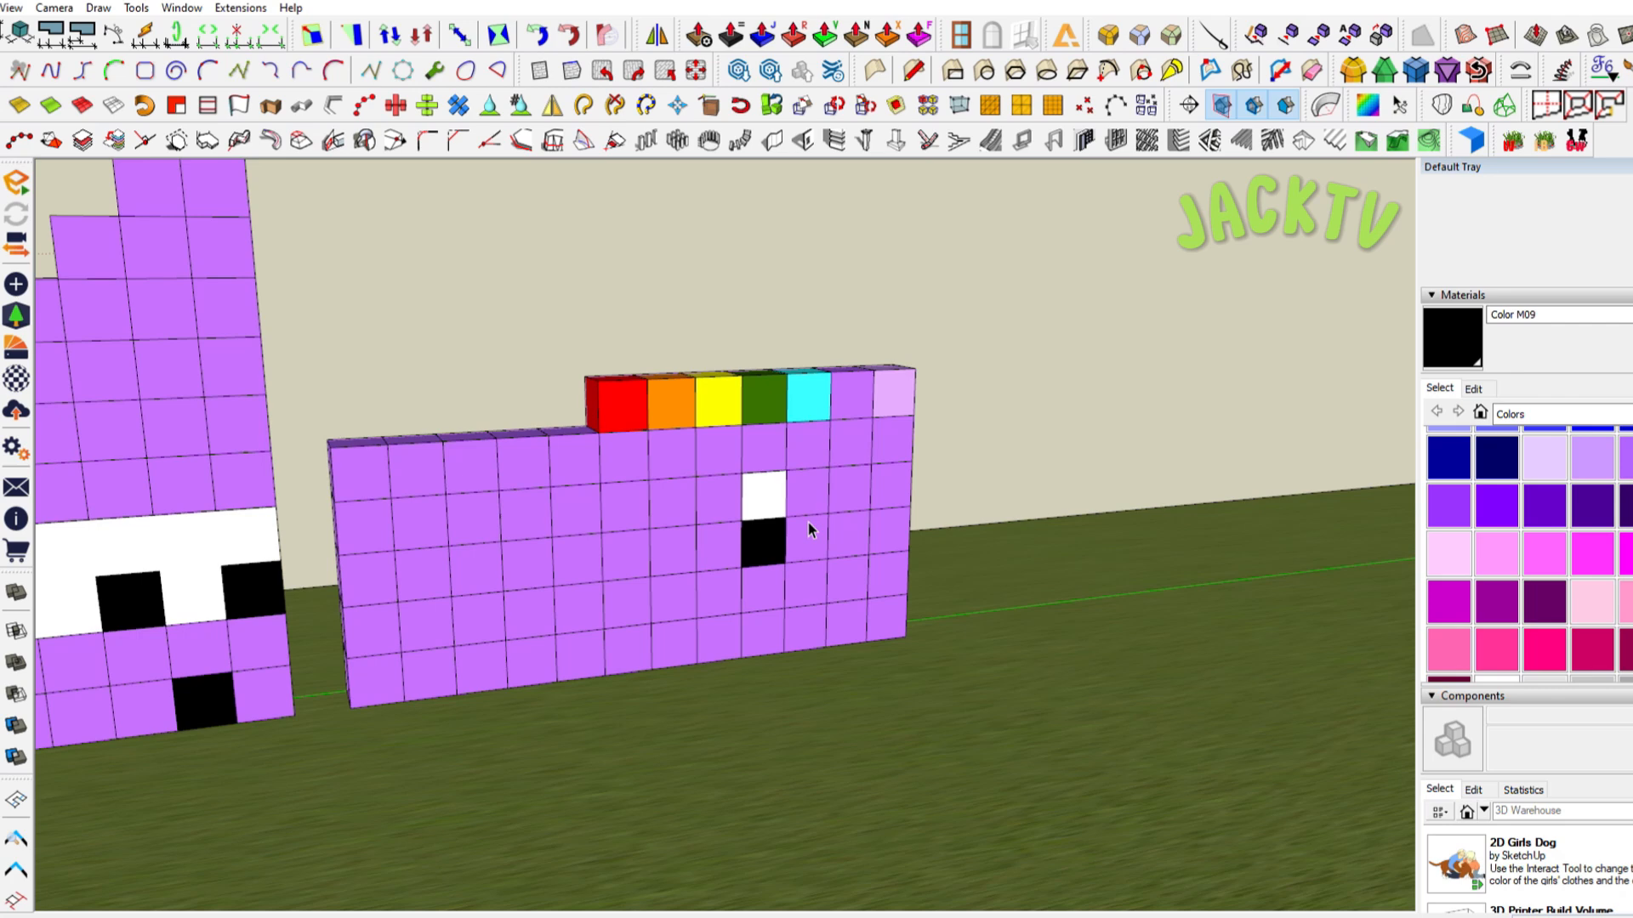
Copy the eye two columns over, so the second eye sits below the orange block
left_click(772, 508)
scroll(780, 542, "up", 4)
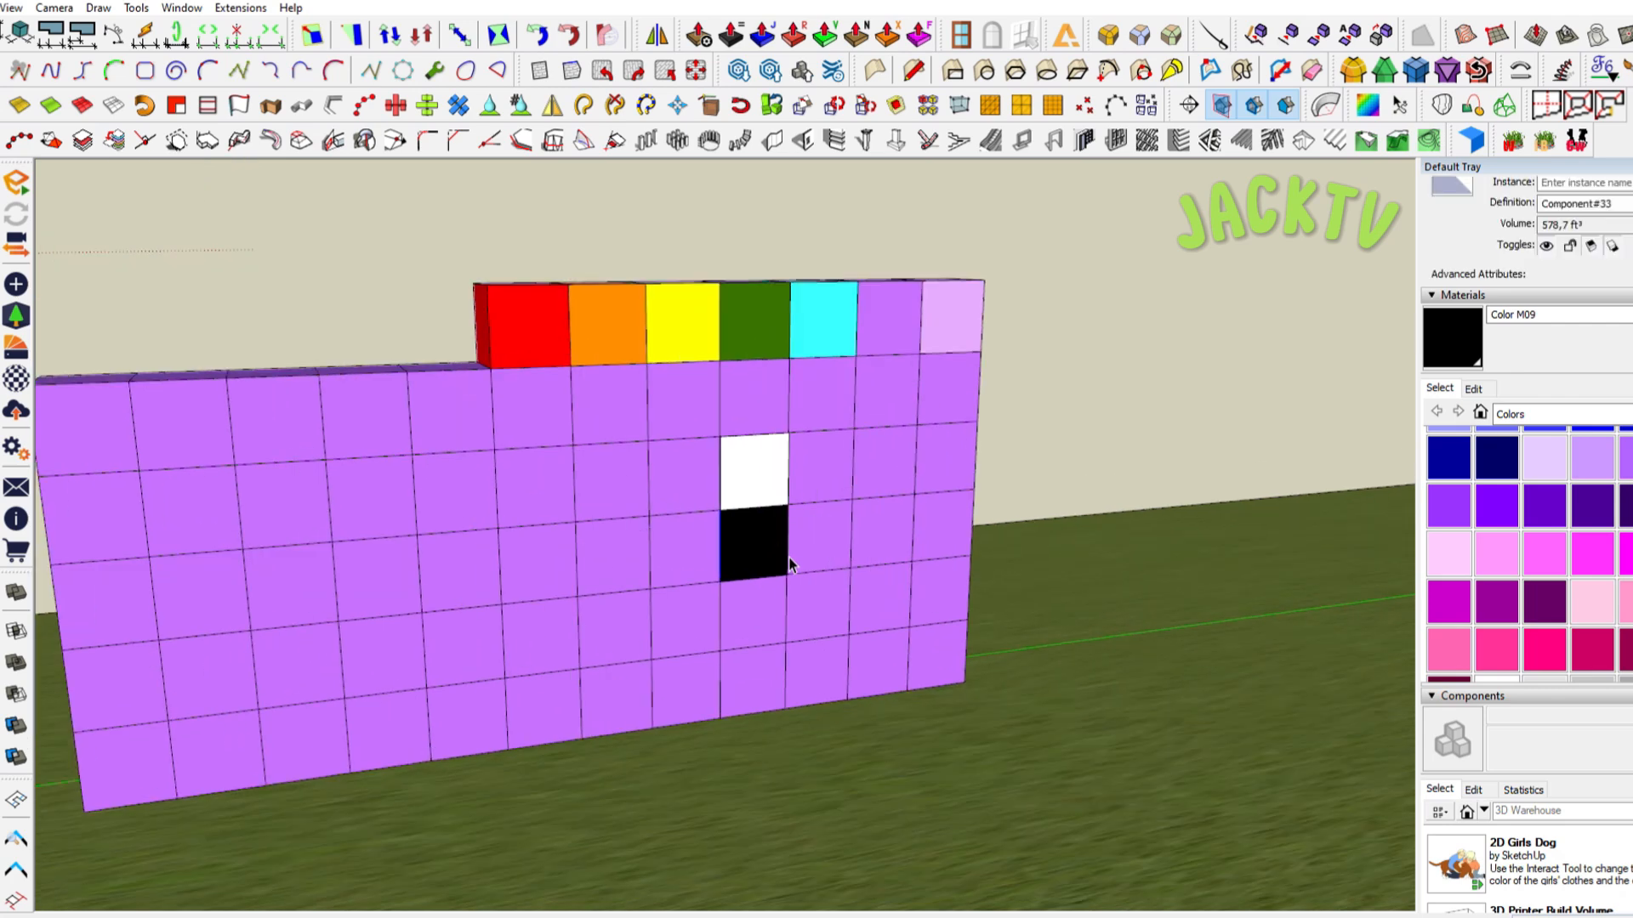
middle_click_drag(790, 565, 803, 570)
scroll(802, 571, "up", 5)
left_click(768, 566, "shift")
key("m")
left_click(779, 699)
scroll(625, 733, "down", 3)
scroll(623, 734, "down", 3)
key("ctrl")
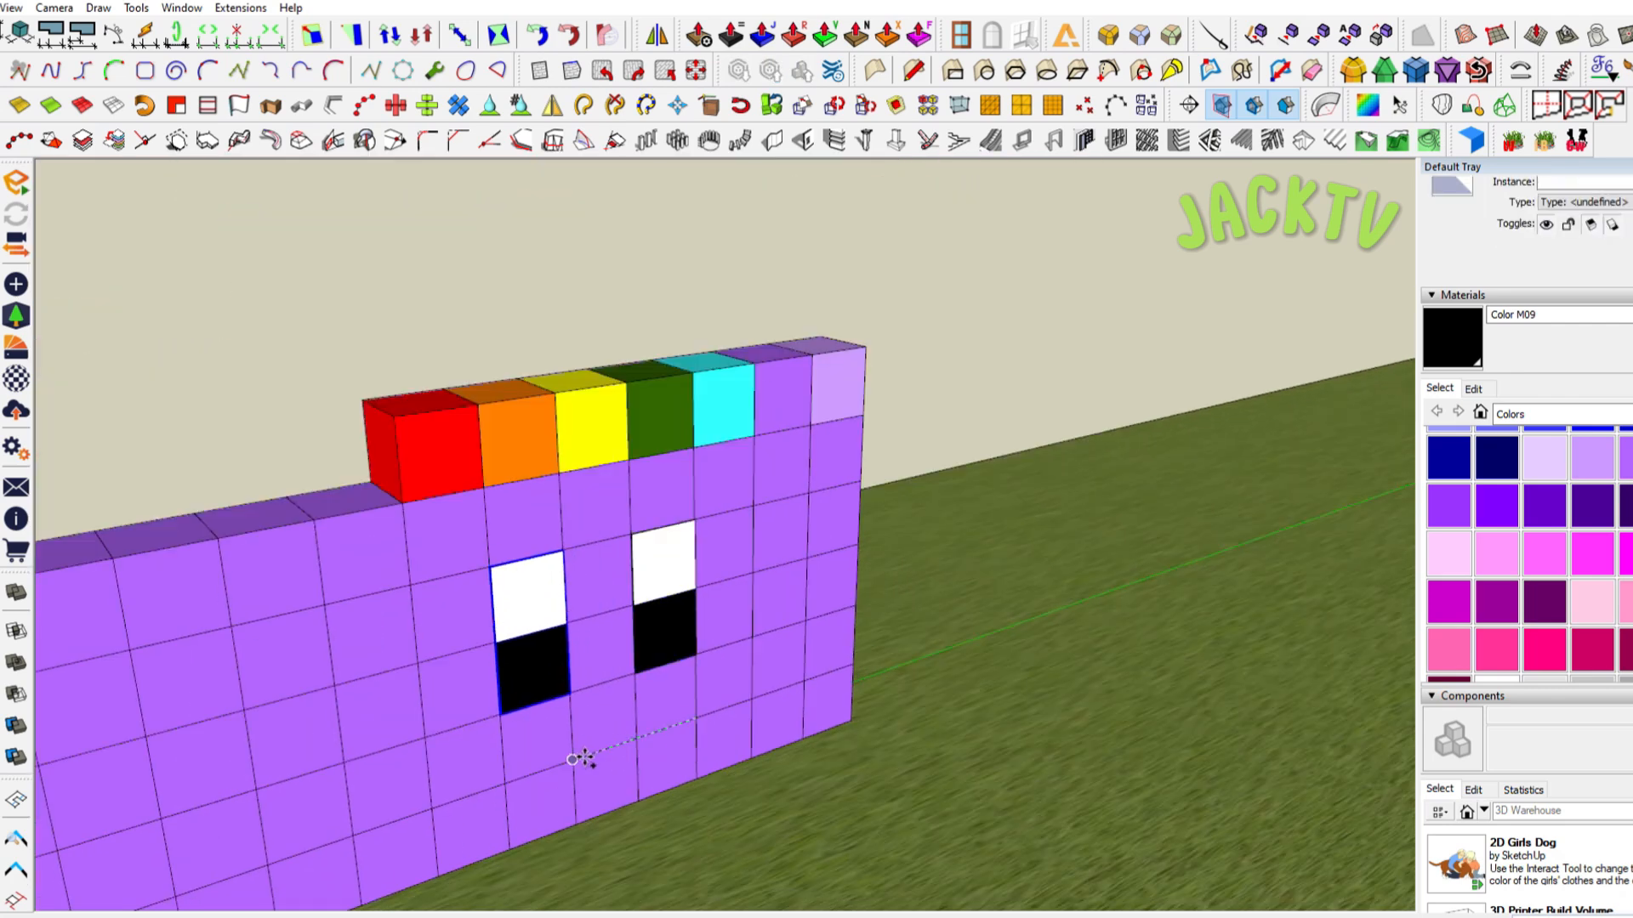
left_click(584, 762)
key("space")
Paint a three-block mouth black with Color M09, using two adjacent bottom-row blocks and one diagonally above them
scroll(612, 686, "down", 2)
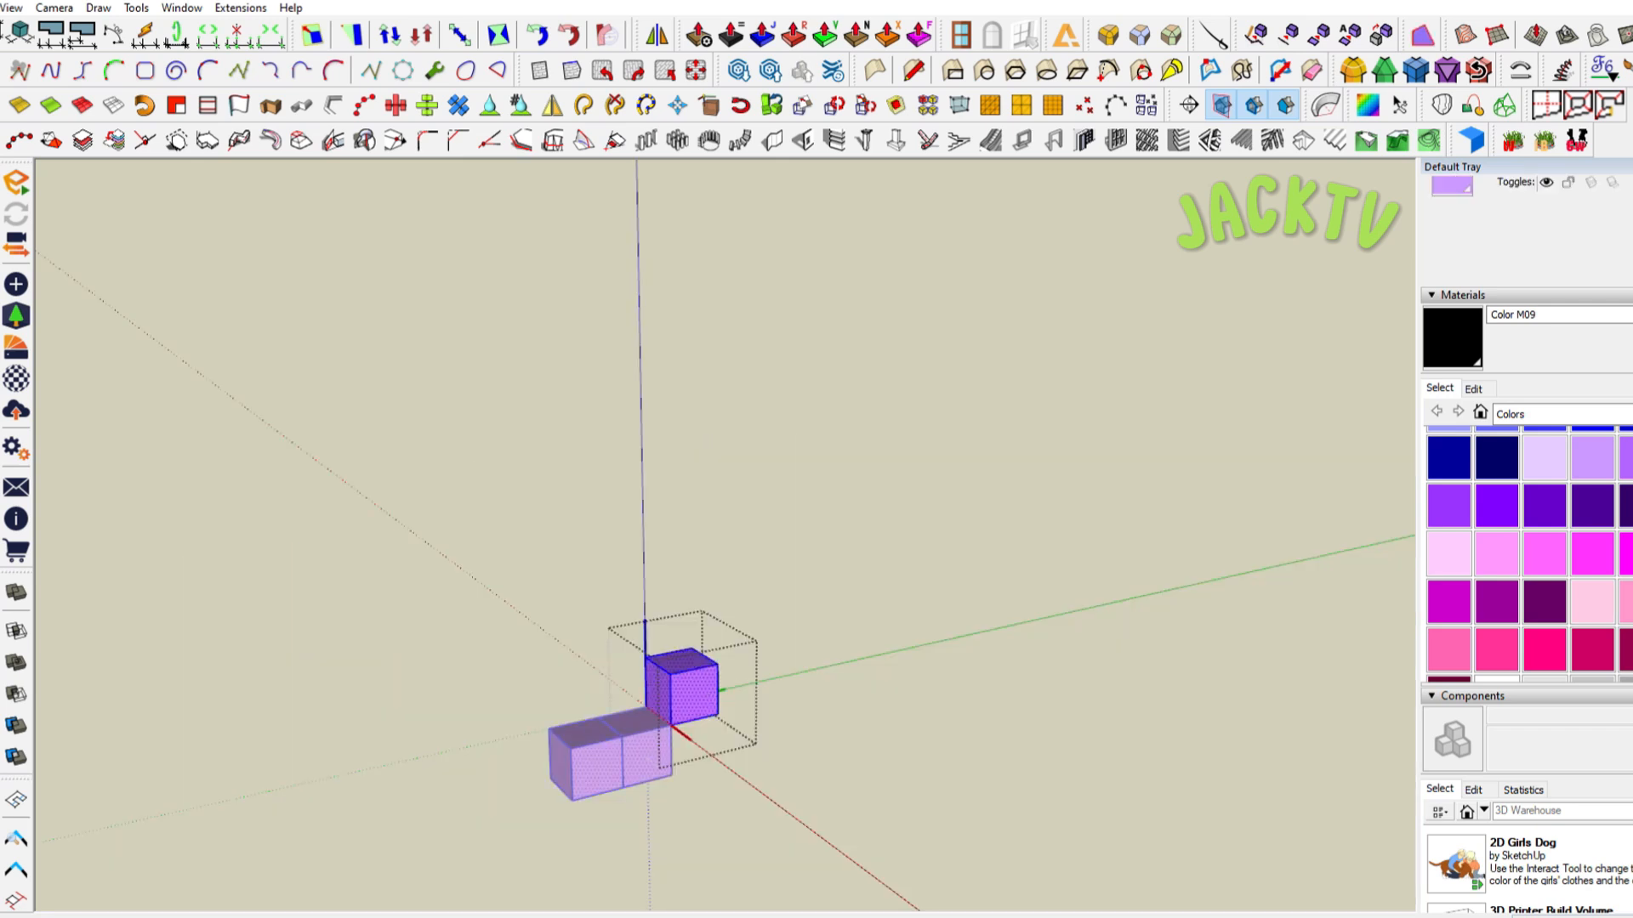
scroll(1428, 661, "down", 3)
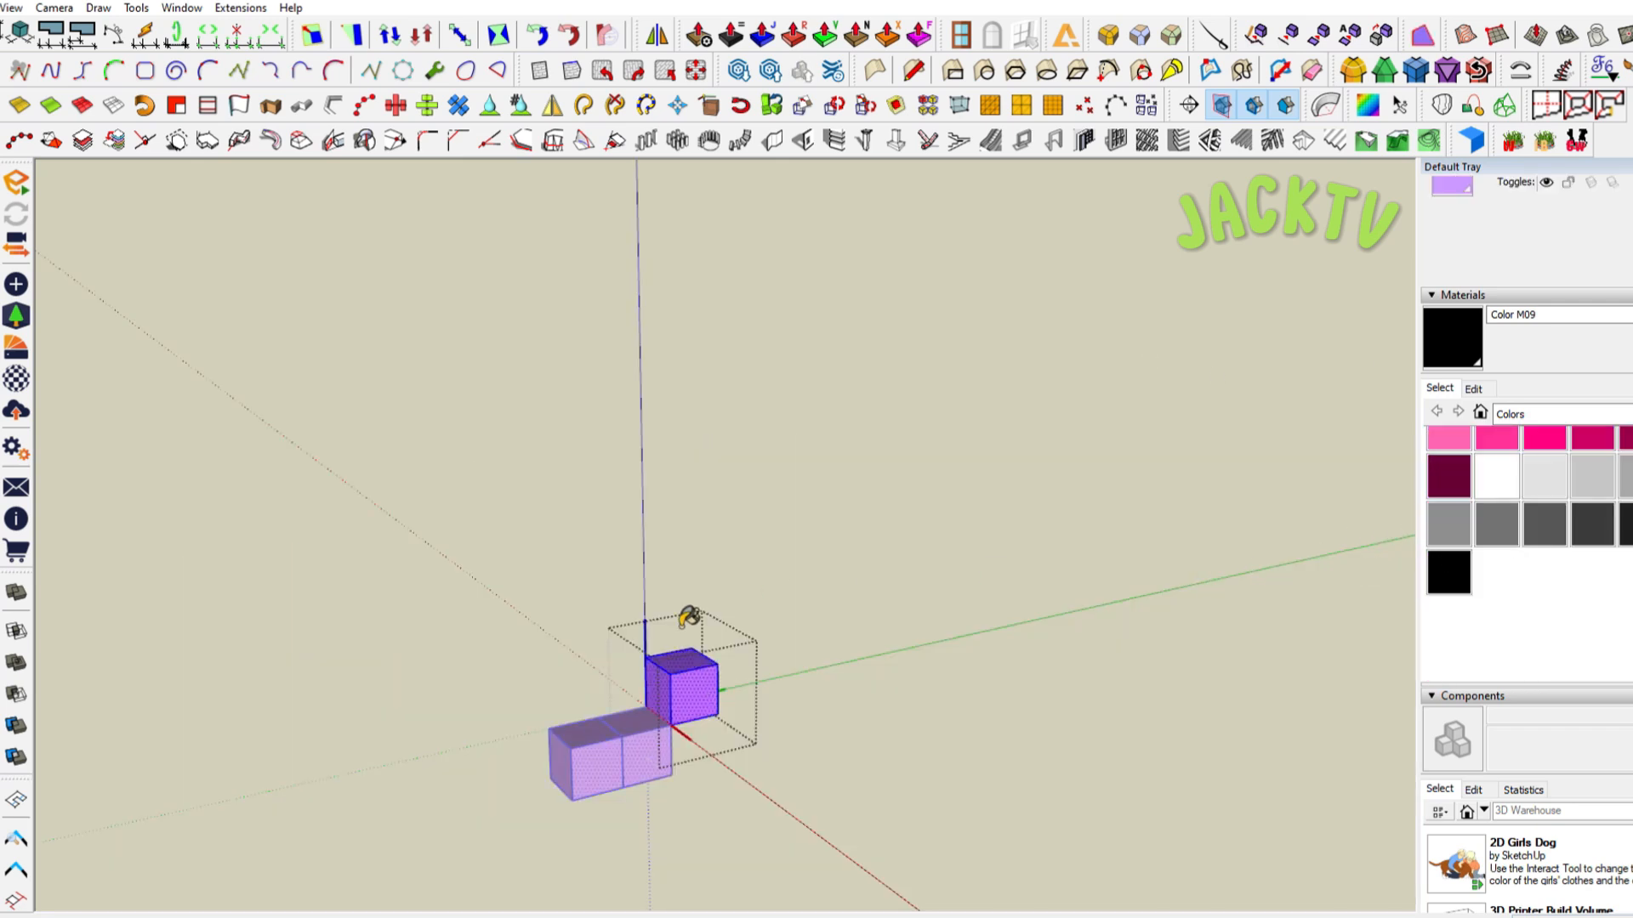
left_click(706, 693)
scroll(1563, 508, "up", 2)
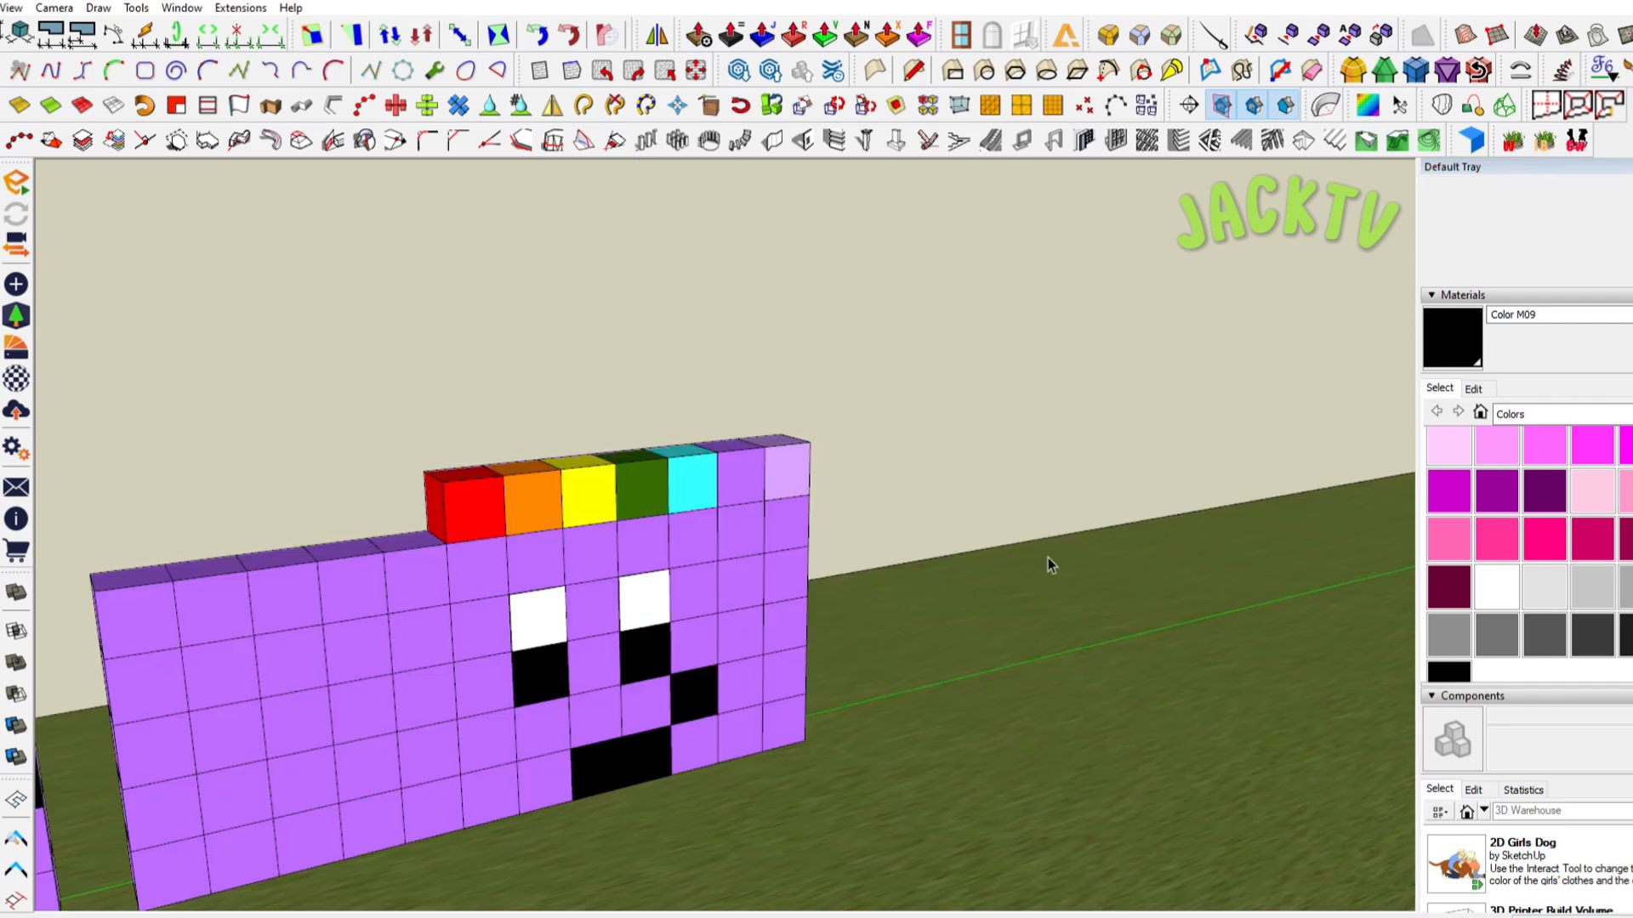
Copy the purple figure with the red eye mask to the end of the row, beside the rainbow-topped figure
scroll(1048, 561, "down", 3)
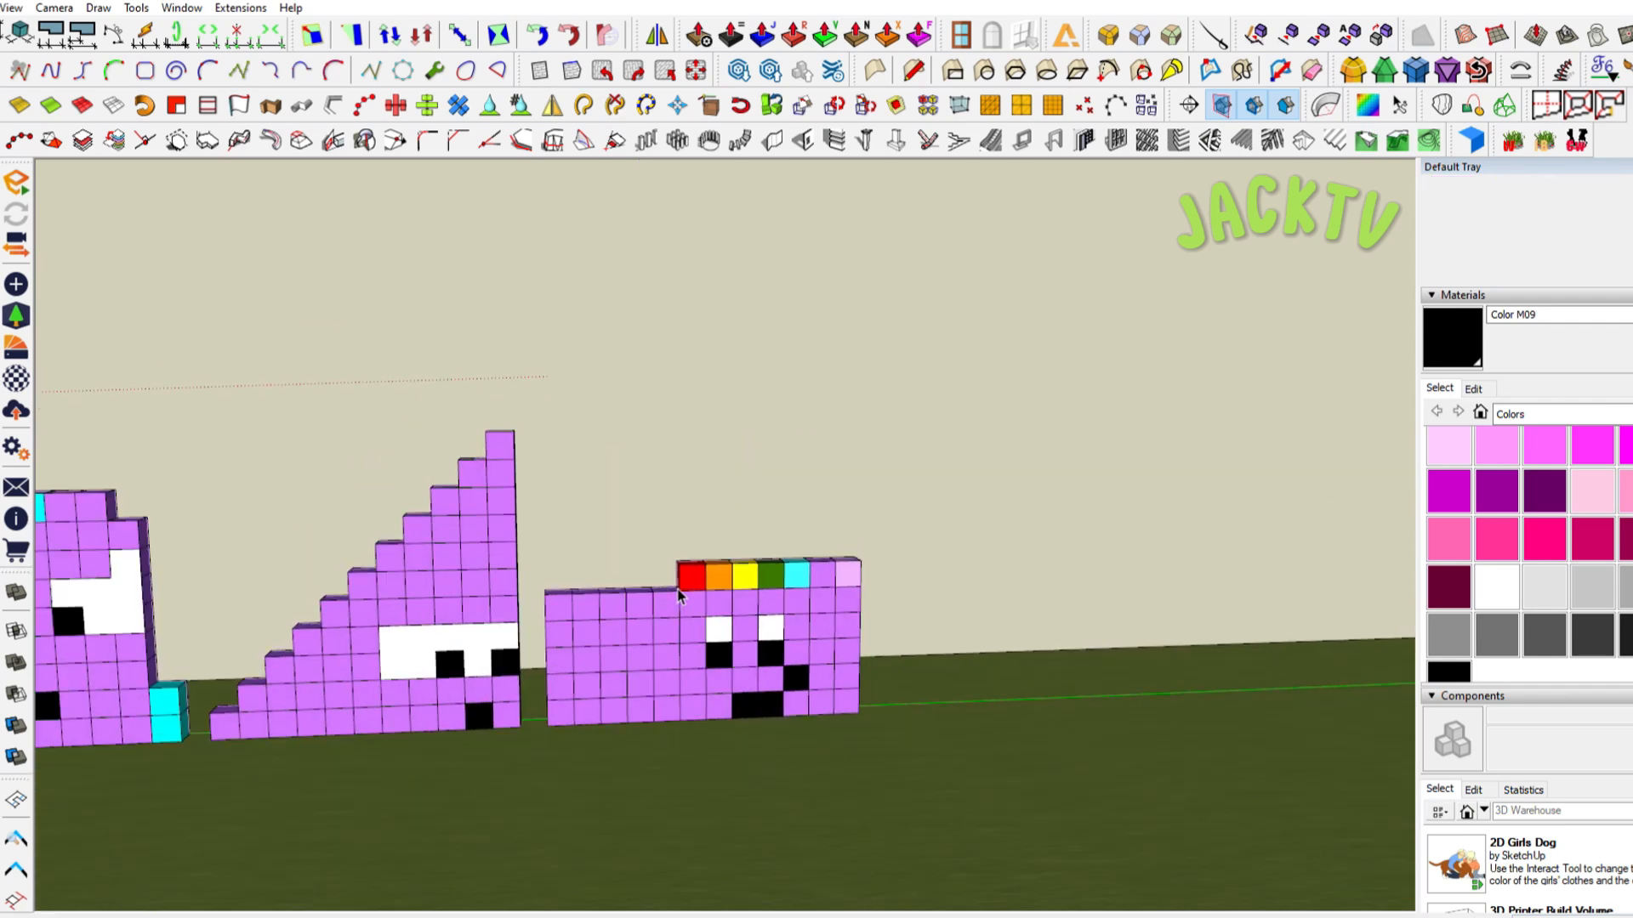
scroll(678, 593, "down", 1)
scroll(677, 593, "down", 3)
middle_click_drag(228, 587, 485, 540, "shift")
scroll(484, 540, "up", 4)
left_click_drag(379, 376, 631, 768)
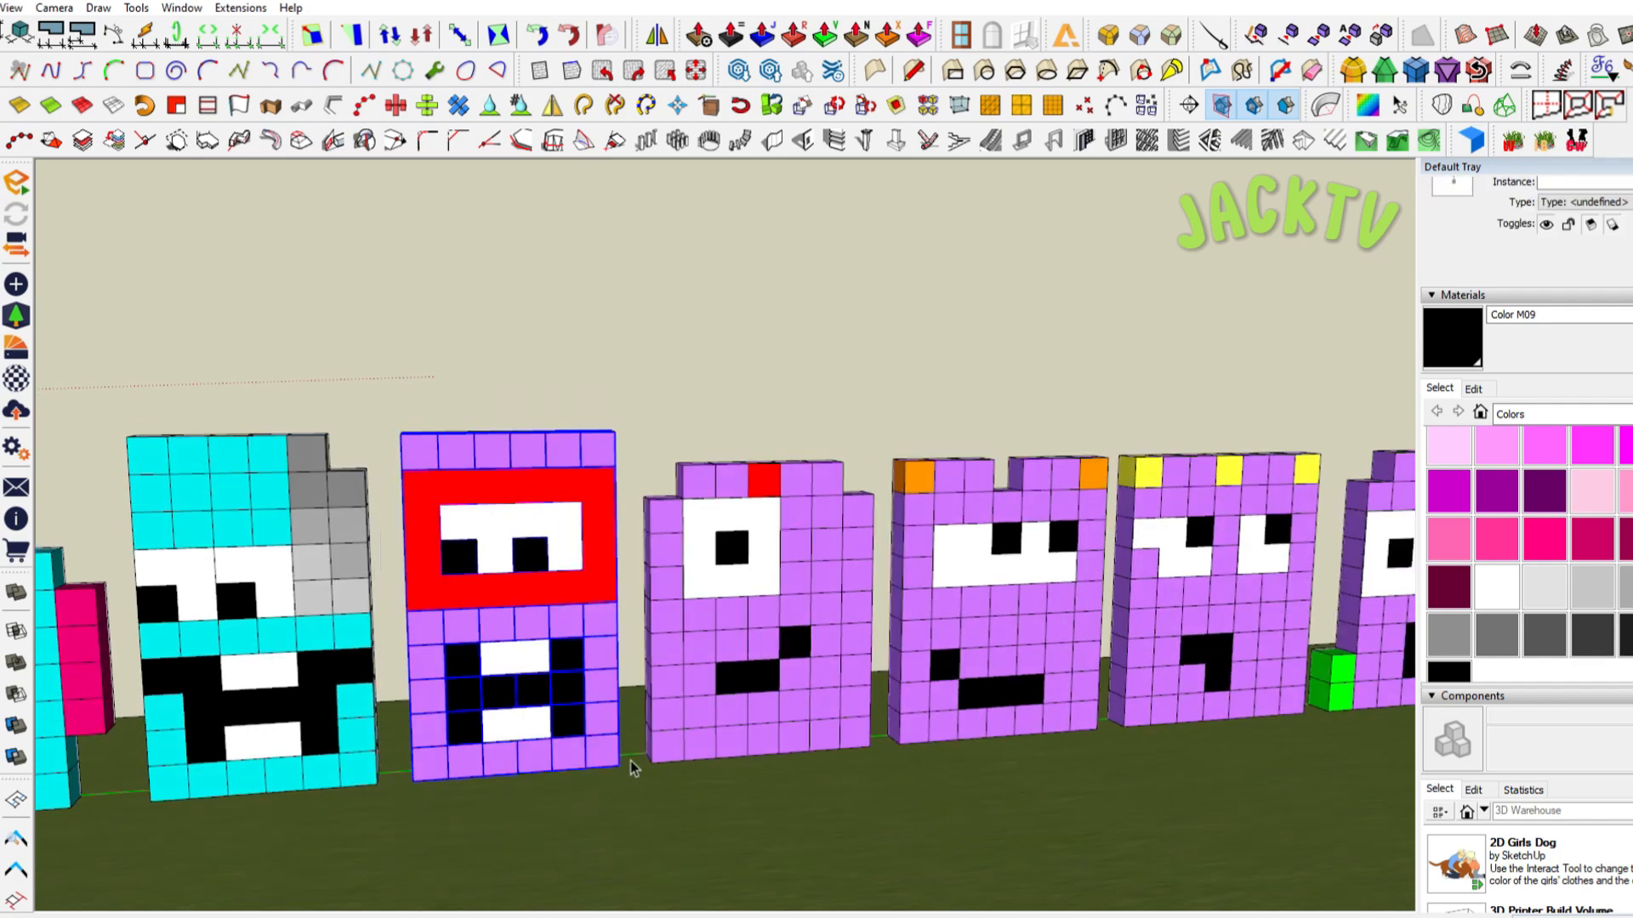
left_click(376, 783)
key("ctrl")
scroll(417, 756, "down", 3)
middle_click_drag(496, 751, 695, 445, "shift")
scroll(547, 685, "up", 4)
scroll(487, 554, "up", 2)
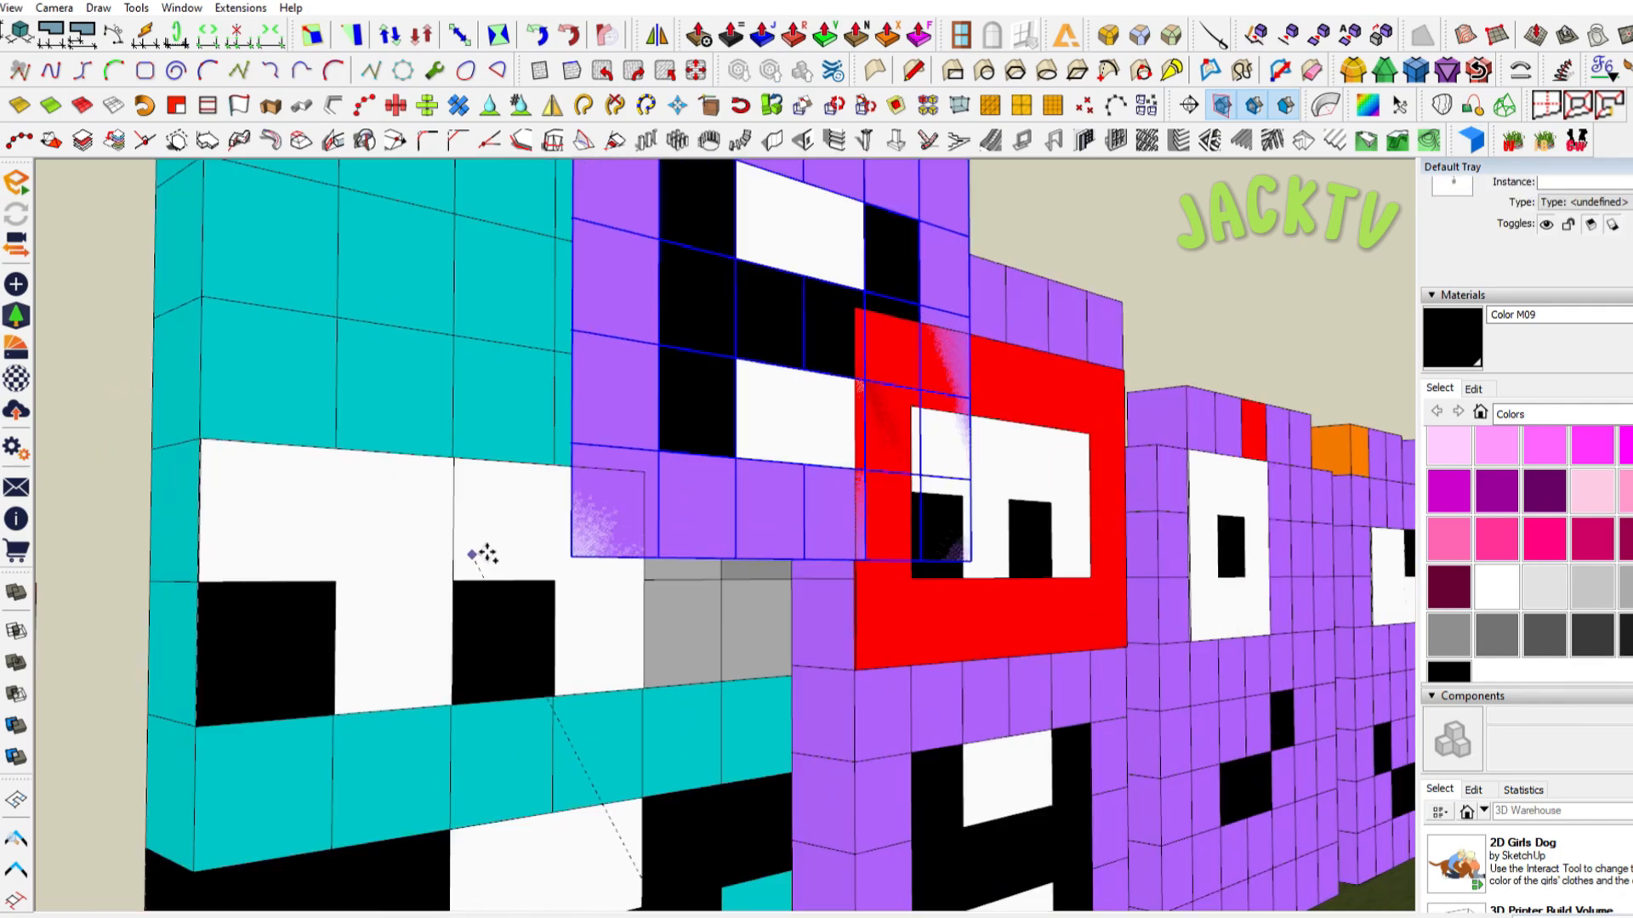
scroll(482, 553, "down", 5)
scroll(940, 638, "up", 4)
scroll(825, 676, "down", 3)
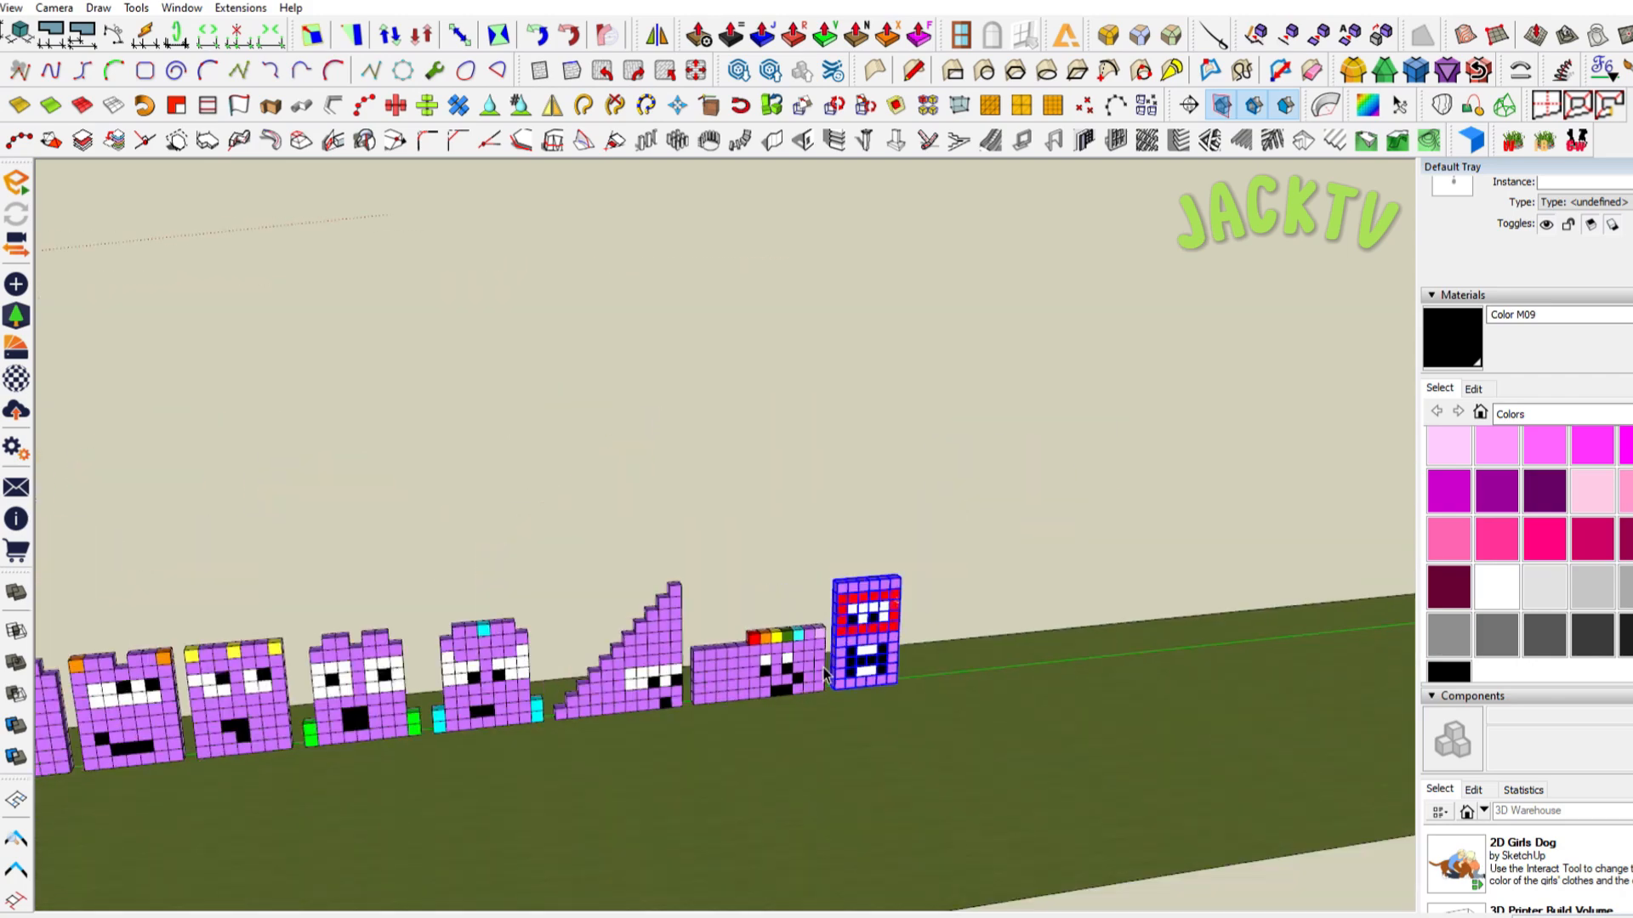
Place a copy of the magenta two-by-four block tower on top of the copied figure, above its last two columns
scroll(824, 675, "down", 5)
scroll(627, 635, "up", 5)
scroll(561, 627, "up", 3)
left_click_drag(474, 517, 588, 711)
key("m")
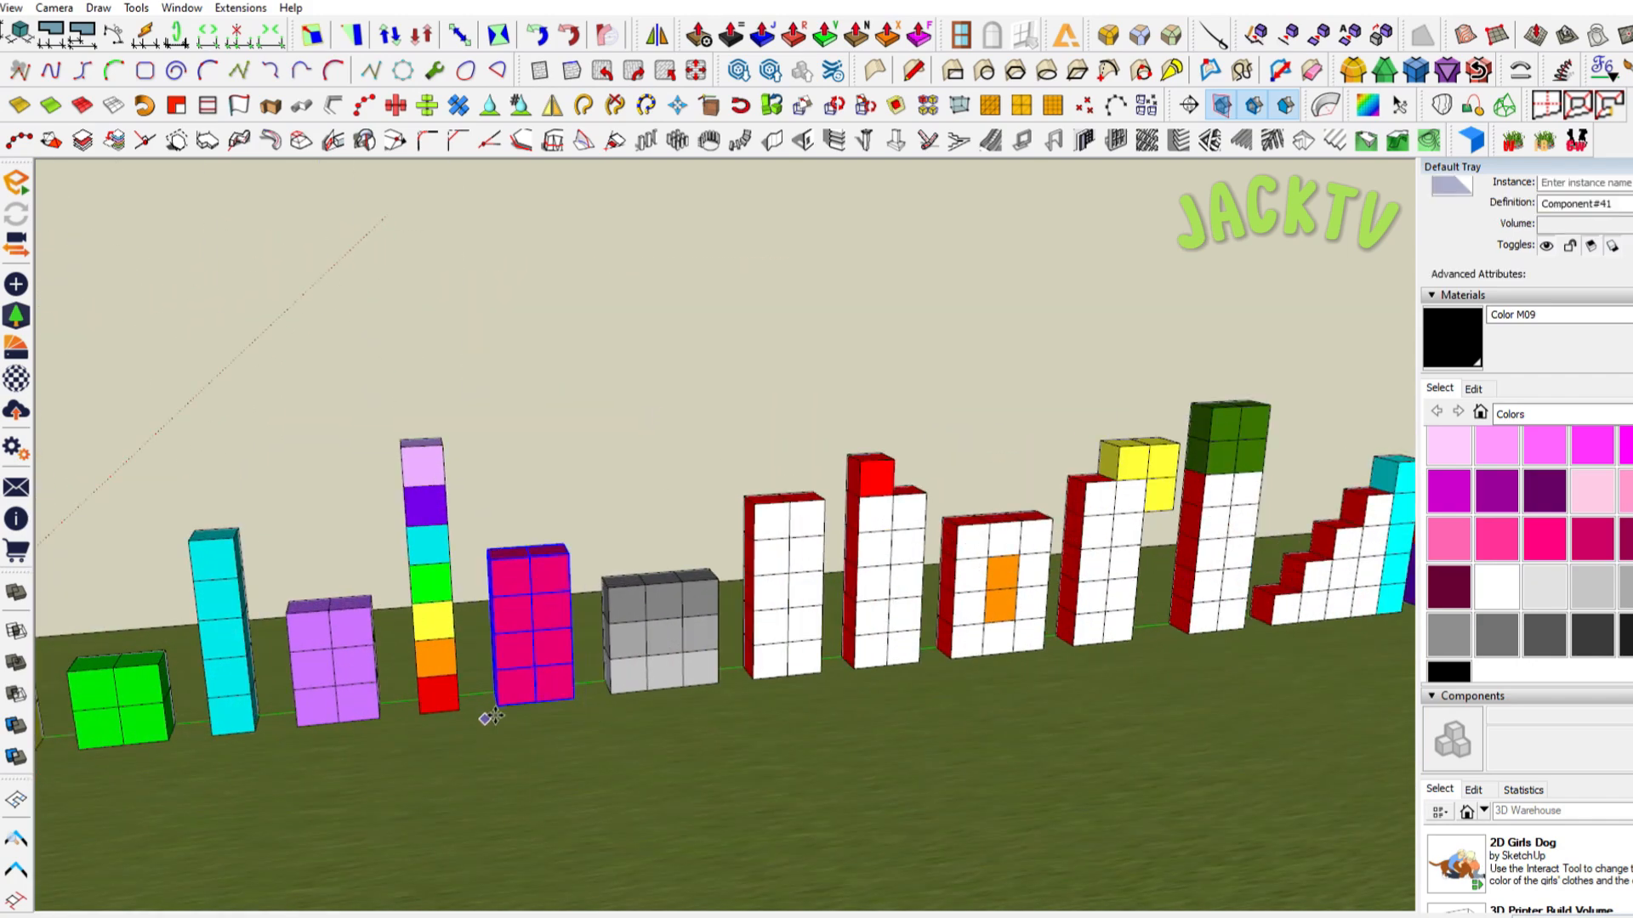
left_click(491, 717)
scroll(491, 717, "down", 5)
scroll(323, 717, "up", 7)
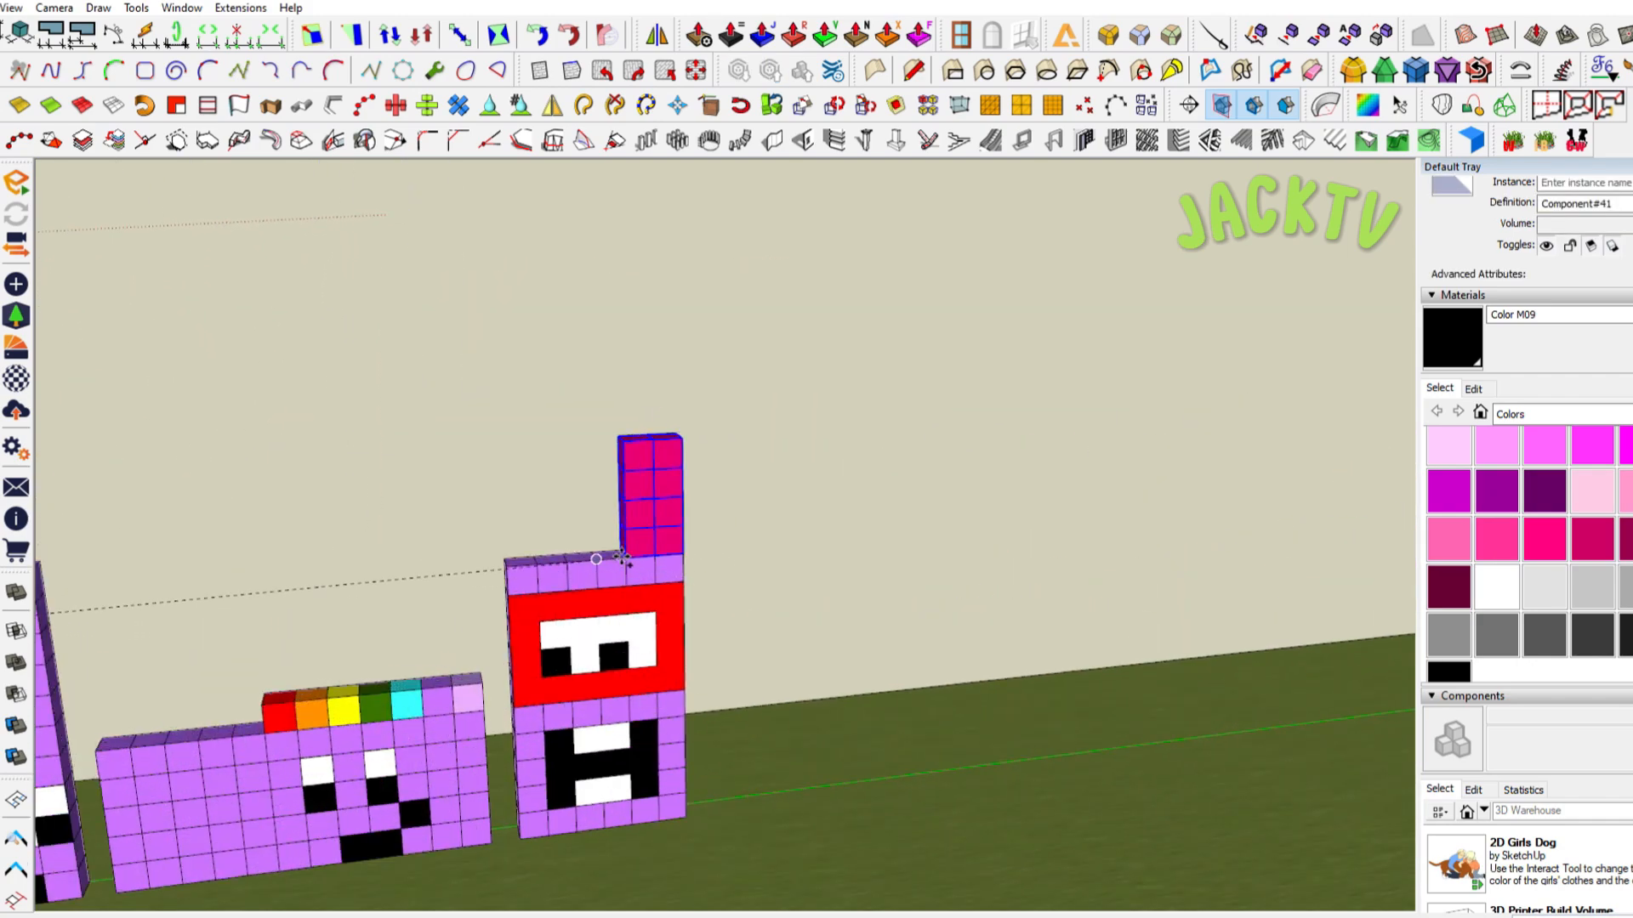
left_click(621, 556)
Delete the red mask and its eyes from the copied figure
key("space")
scroll(685, 599, "up", 6)
left_click(682, 601)
scroll(692, 766, "down", 4)
middle_click_drag(655, 706, 748, 680)
scroll(616, 876, "up", 3)
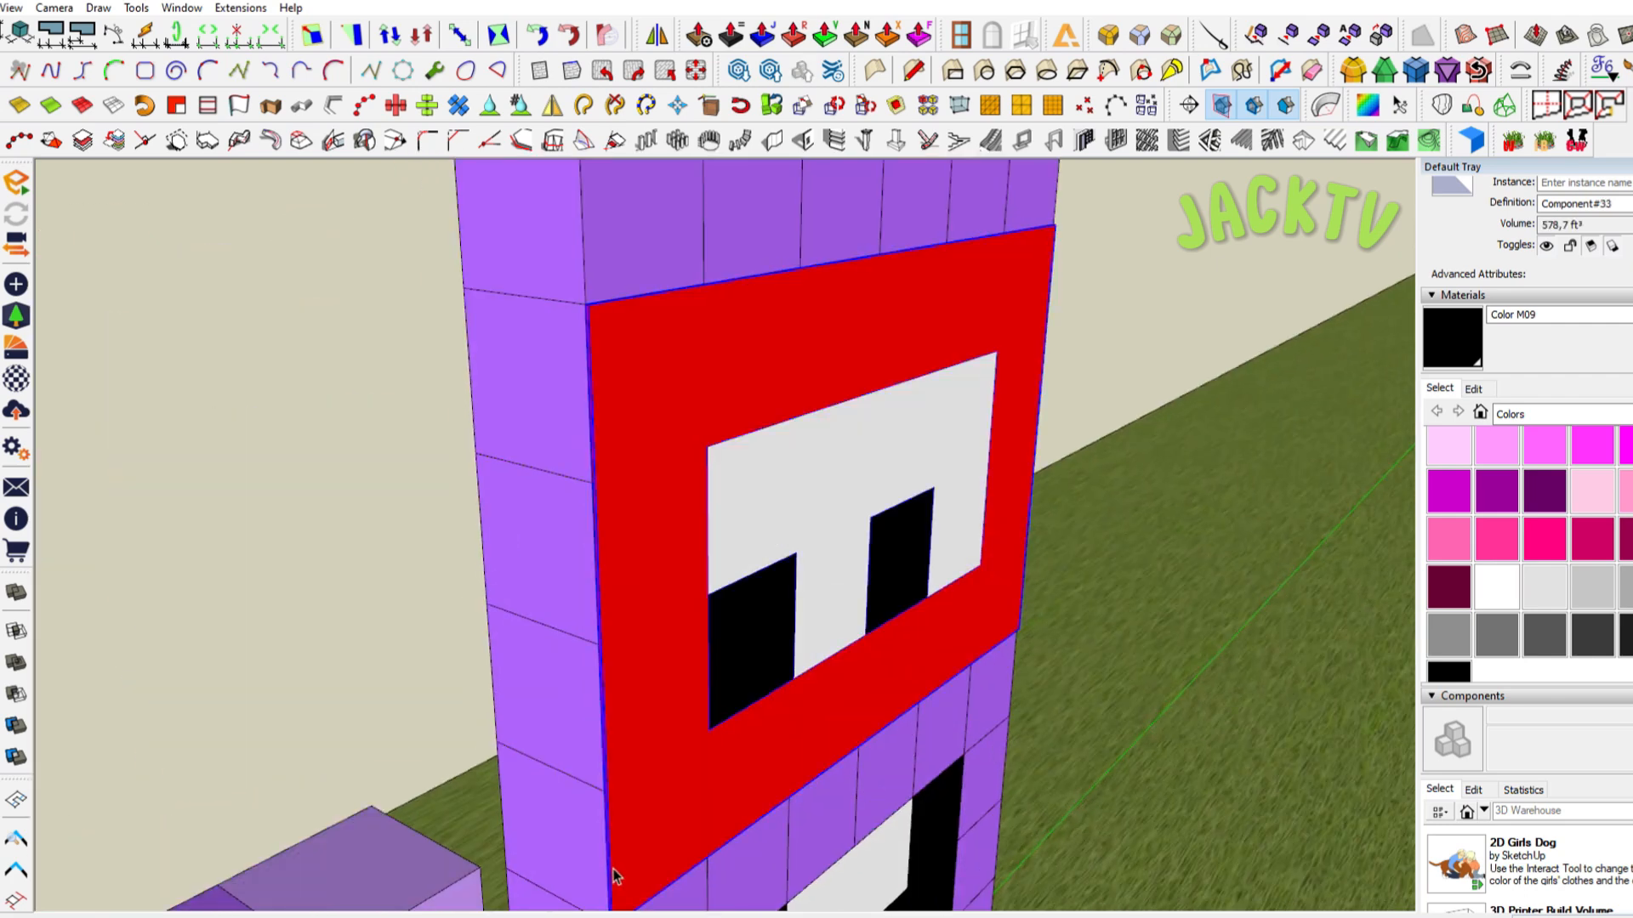
key("Delete")
Delete the black and white mouth blocks from the copied figure
scroll(714, 791, "down", 4)
middle_click_drag(772, 780, 612, 723)
scroll(599, 655, "up", 3)
left_click(595, 613)
key("Delete")
left_click(689, 586)
key("Delete")
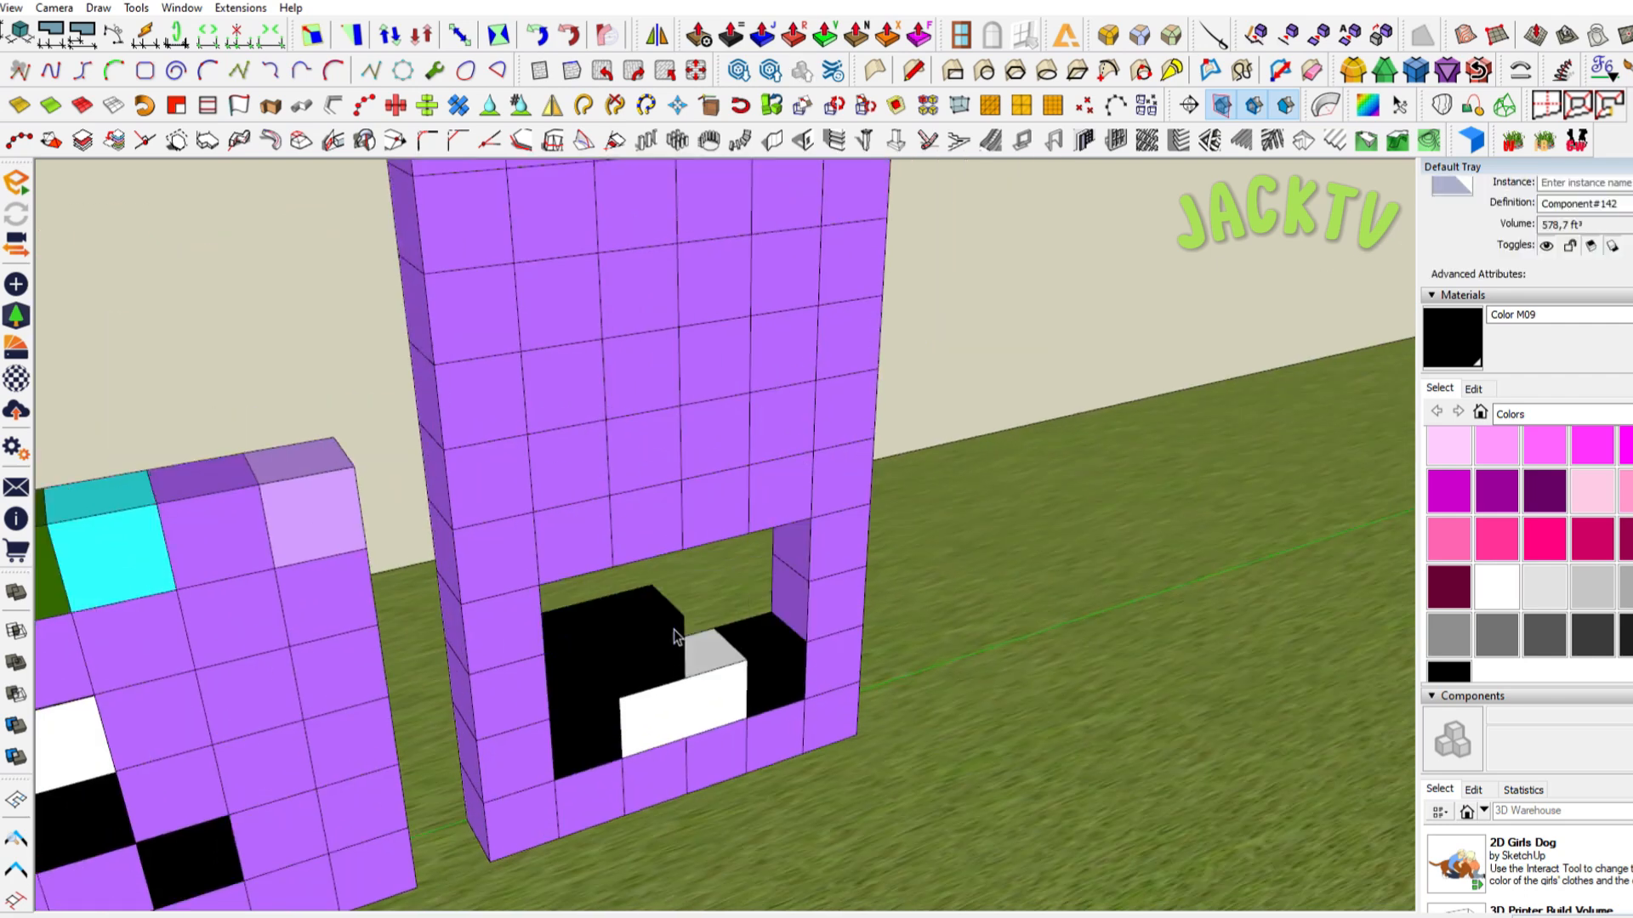
left_click(674, 636)
key("Delete")
left_click(721, 695)
key("Delete")
left_click(733, 689)
key("Delete")
Copy the four purple blocks below the mouth gap upward to fill both of its empty rows
left_click(653, 770)
left_click(798, 723)
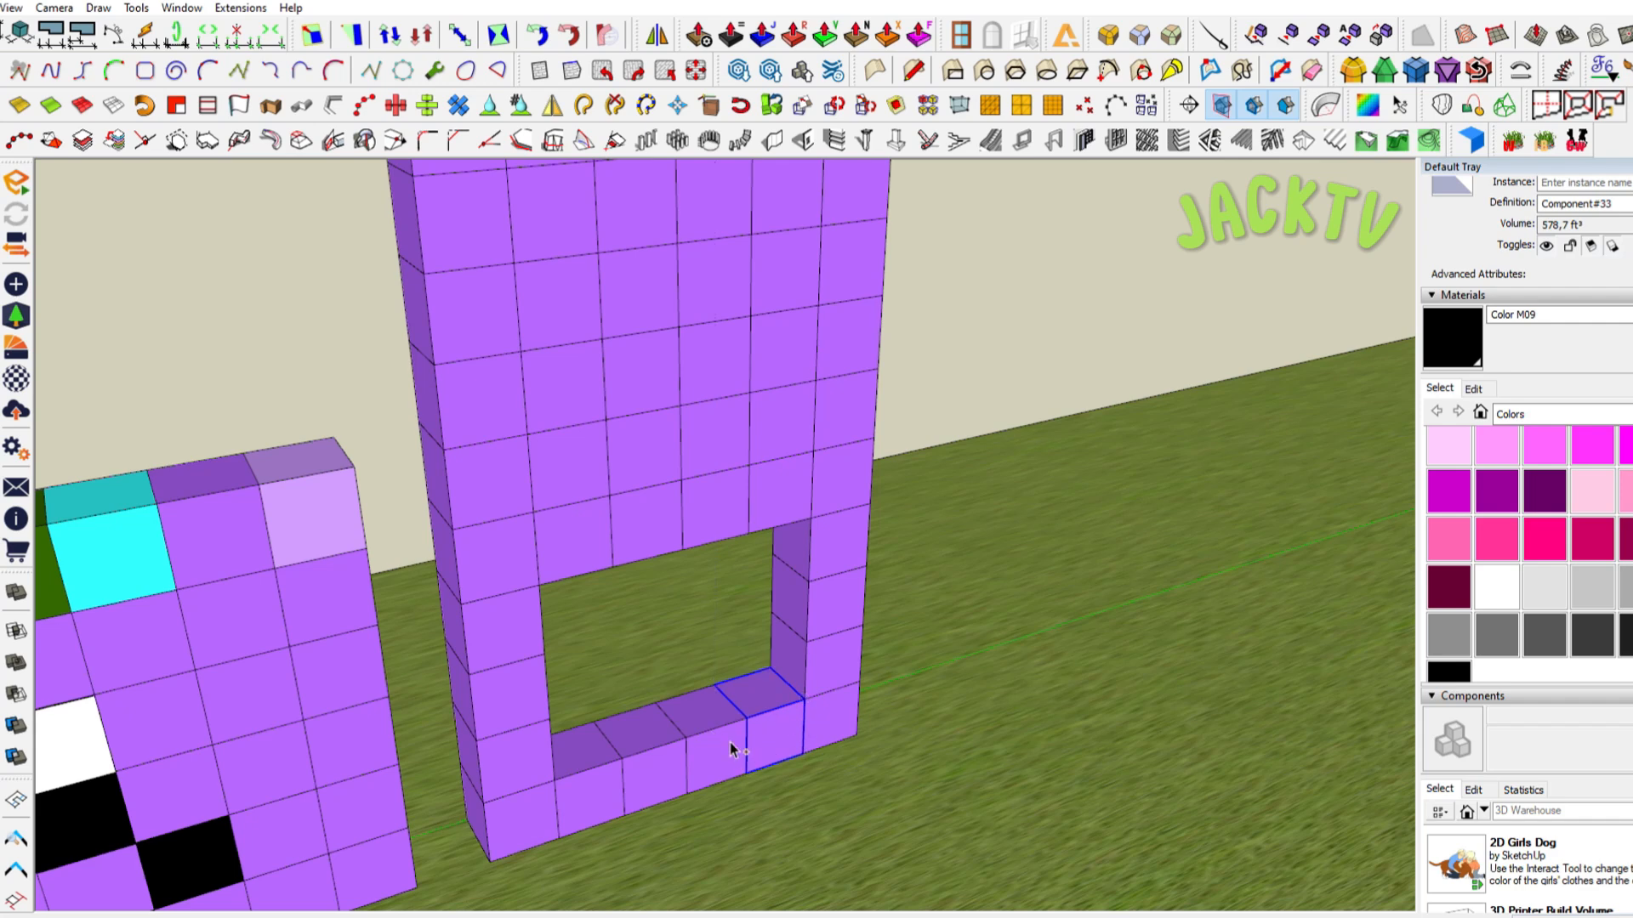
left_click_drag(748, 765, 819, 711, "ctrl")
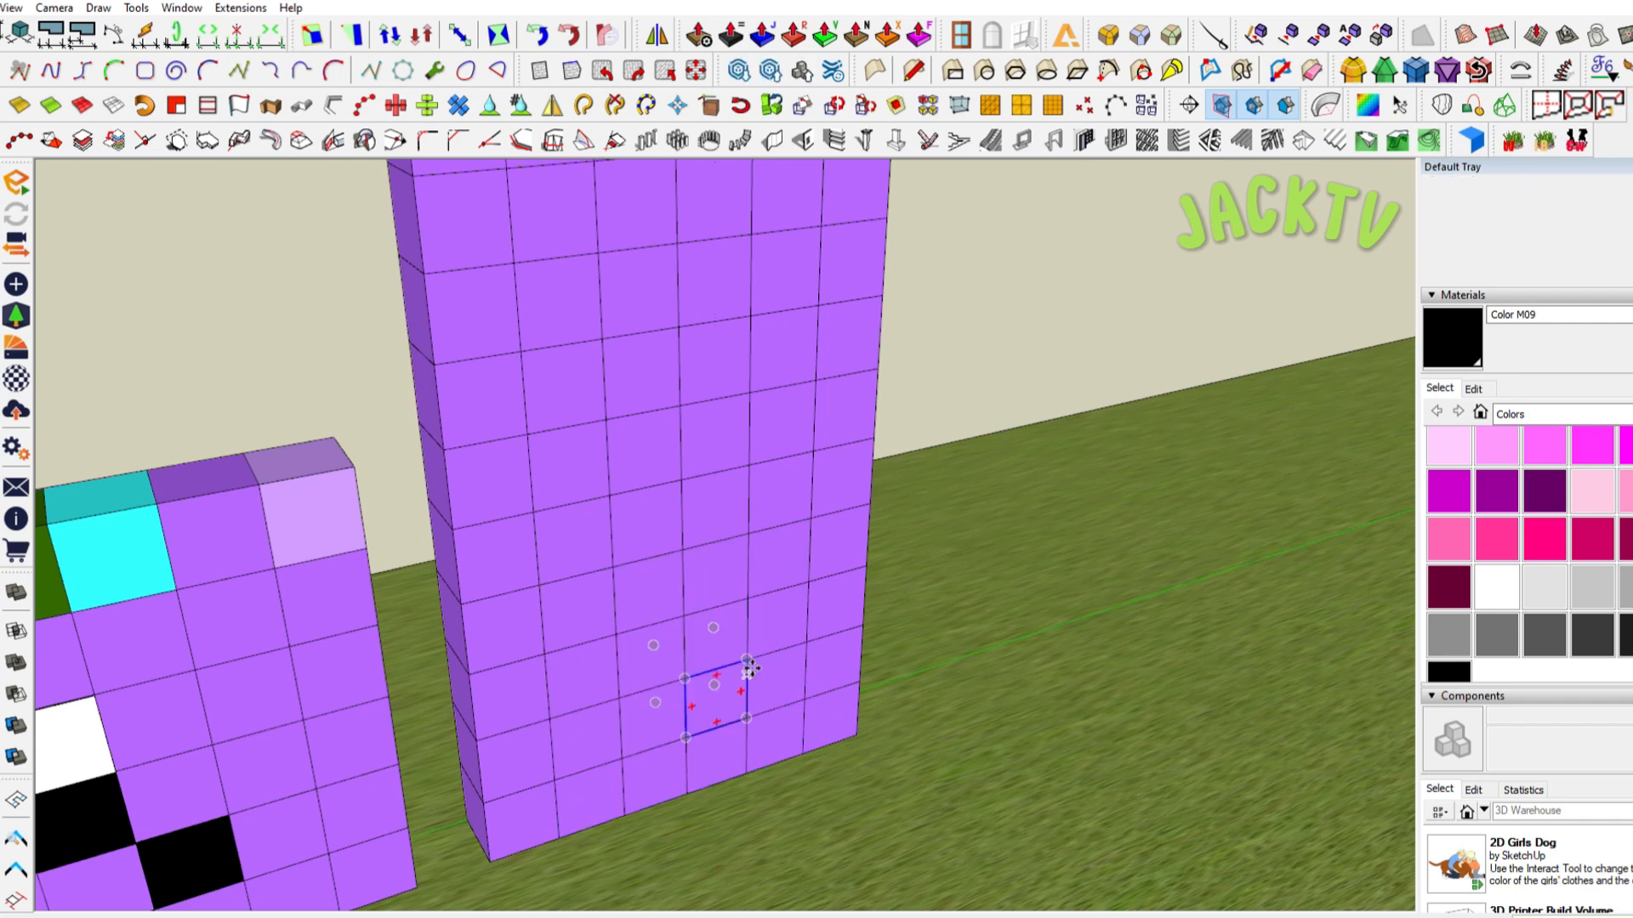
scroll(752, 669, "down", 4)
key("space")
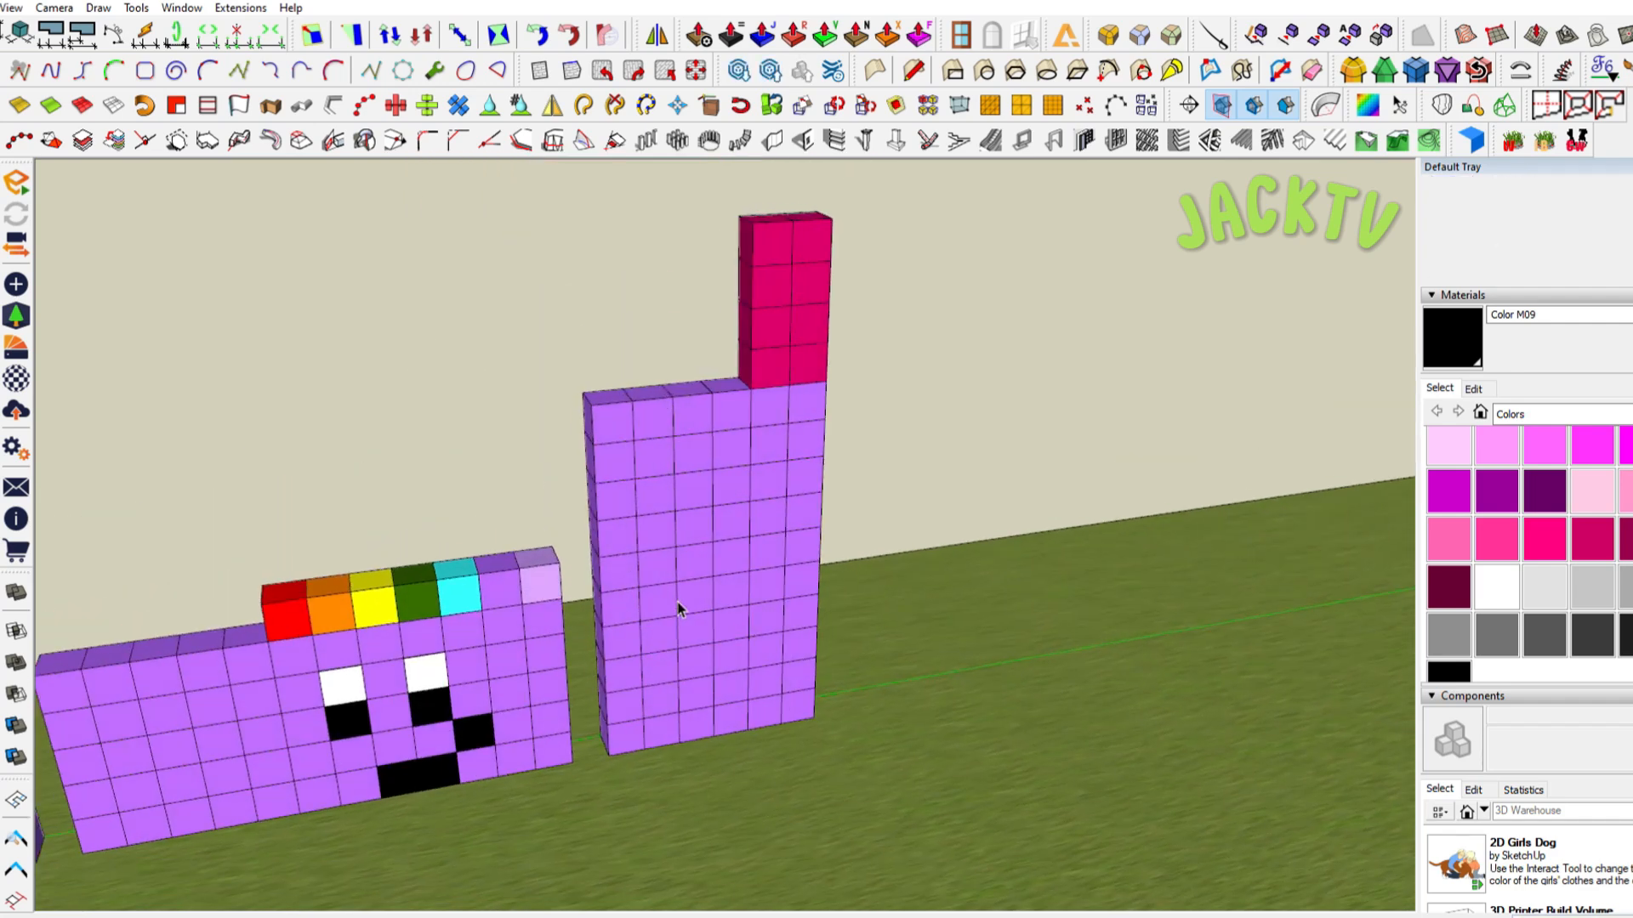
Move the first column's second-lowest block to the base of a new column beside the last one, and fill its gap with the first column's top block
left_click(626, 703)
key("k")
key("m")
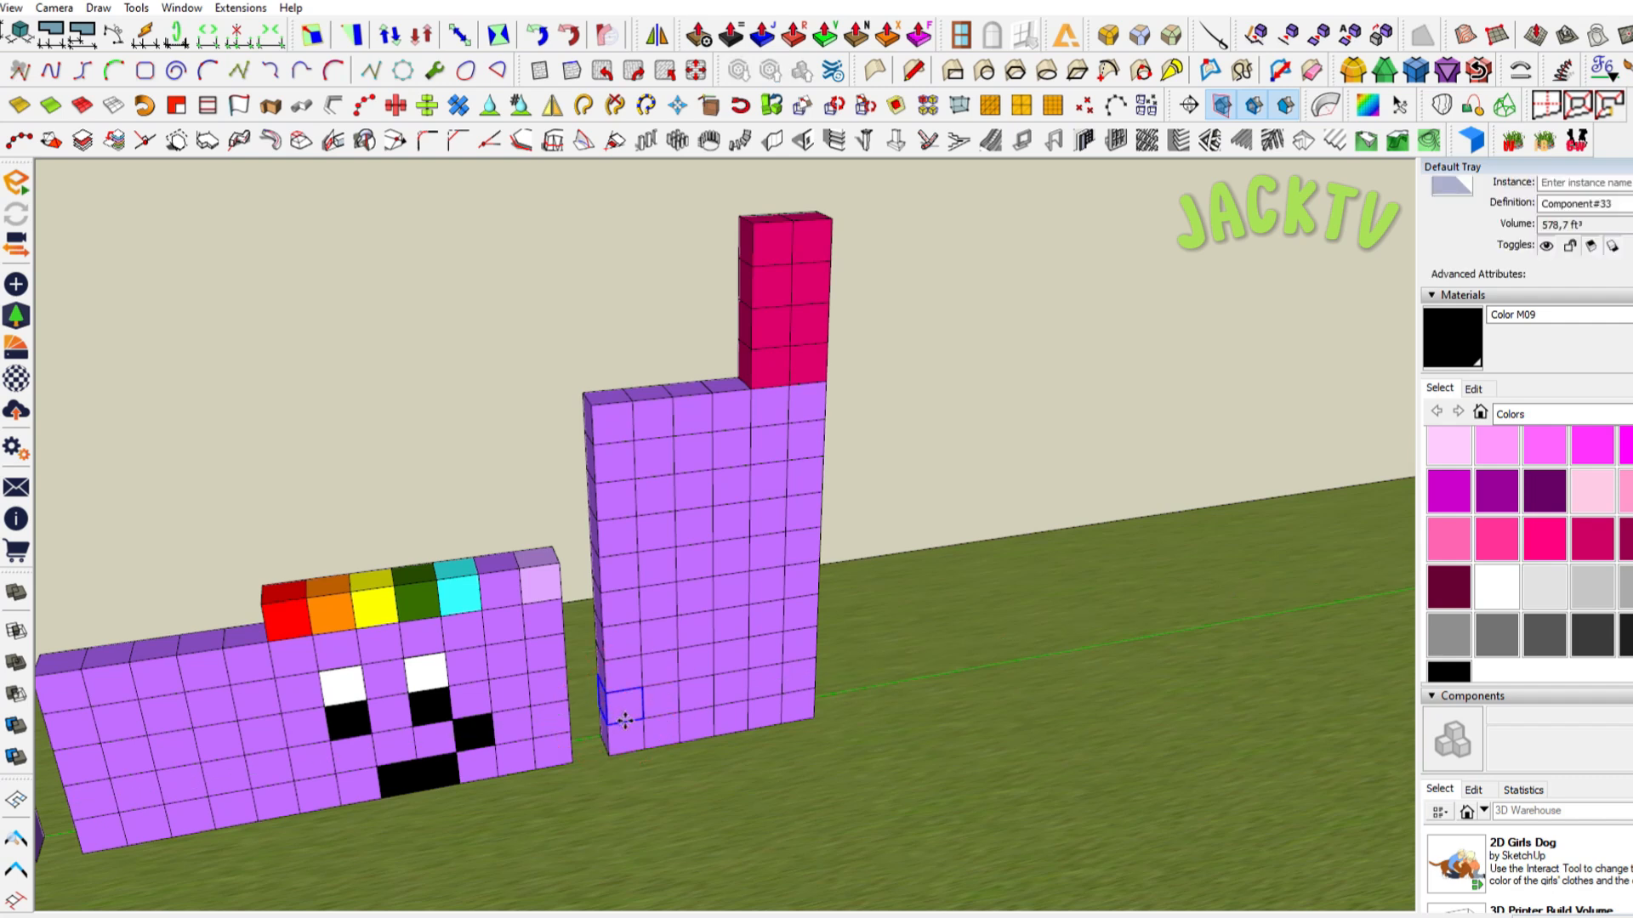
left_click(622, 719)
left_click(841, 708)
key("k")
key("space")
left_click(625, 415)
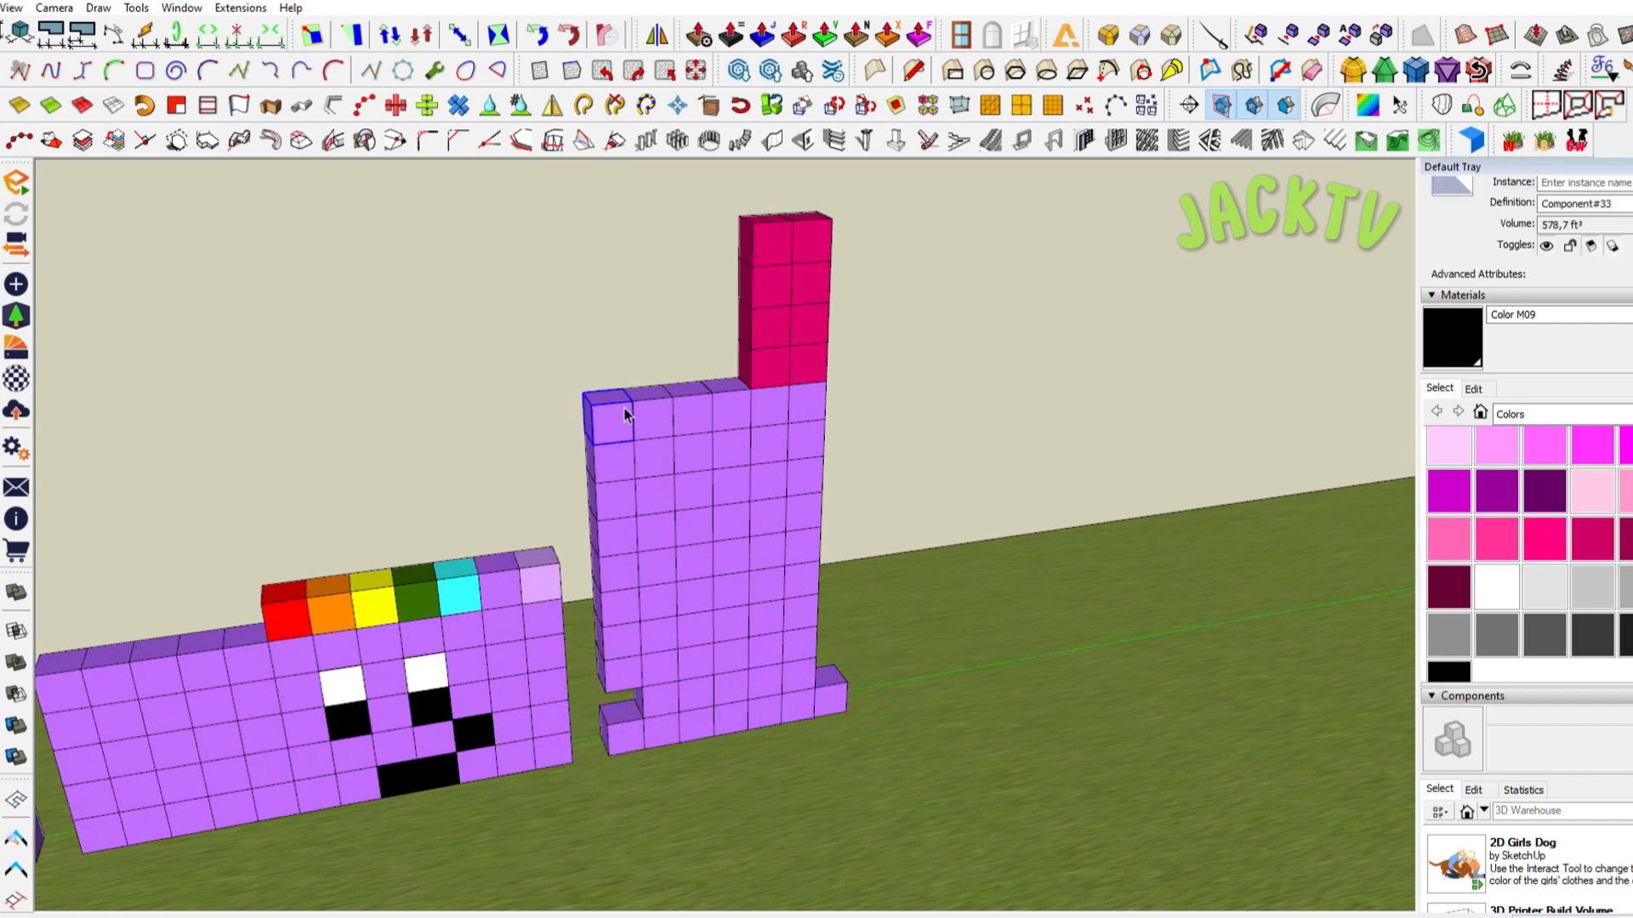
key("m")
left_click(621, 442)
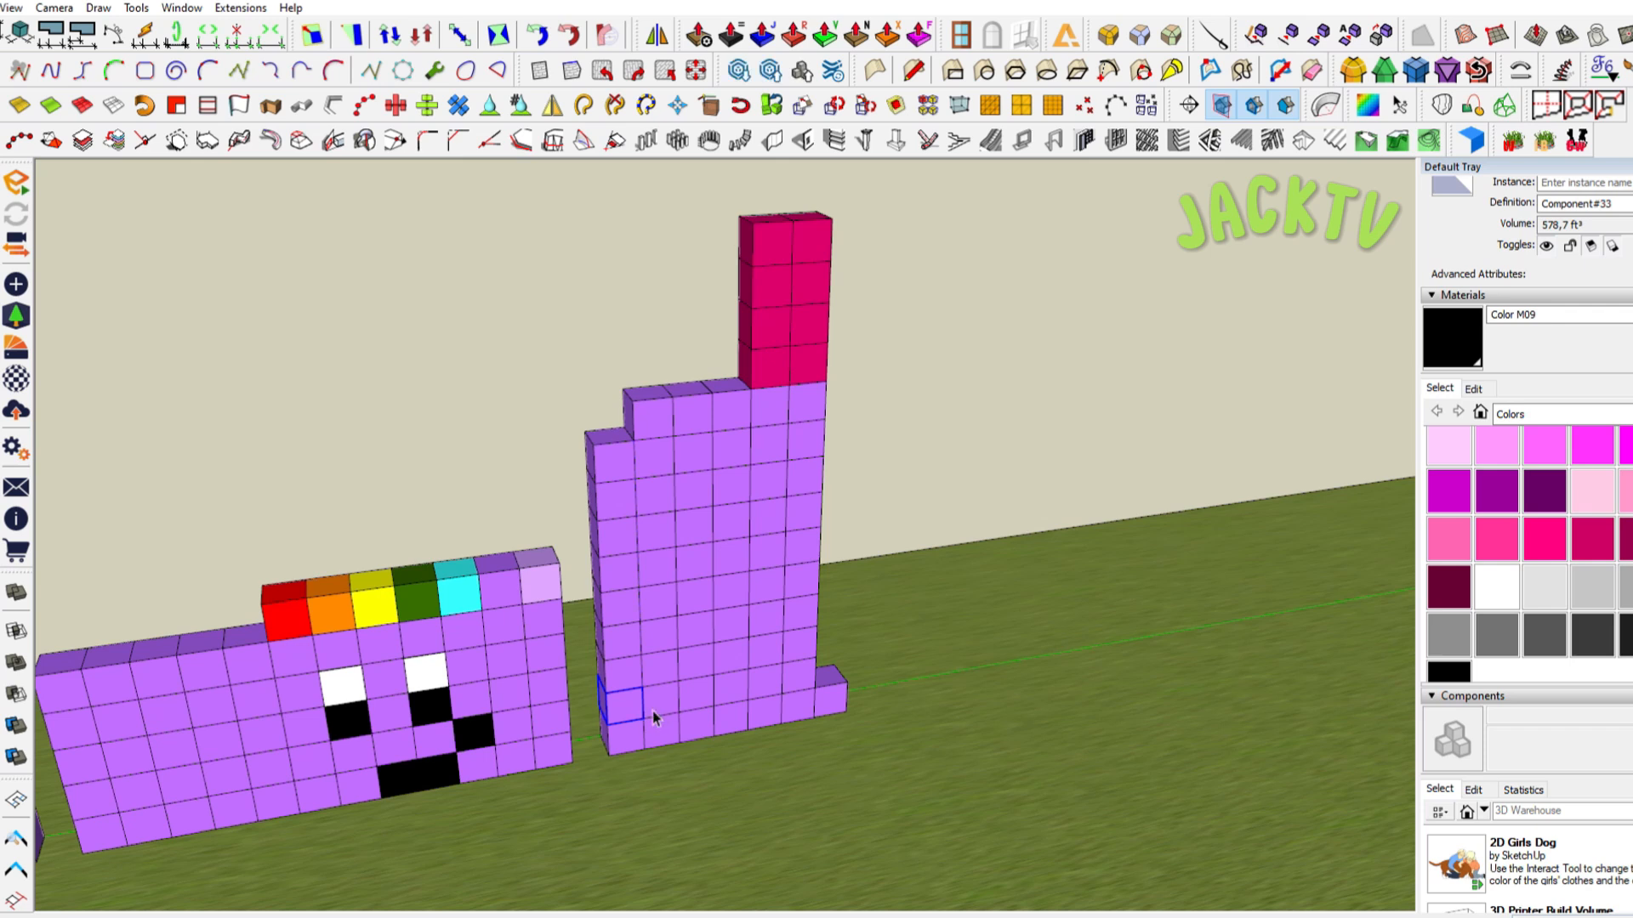
left_click(651, 711)
Move the five remaining purple blocks of the top row one by one onto the new column beside the figure
key("space")
left_click(665, 423)
key("m")
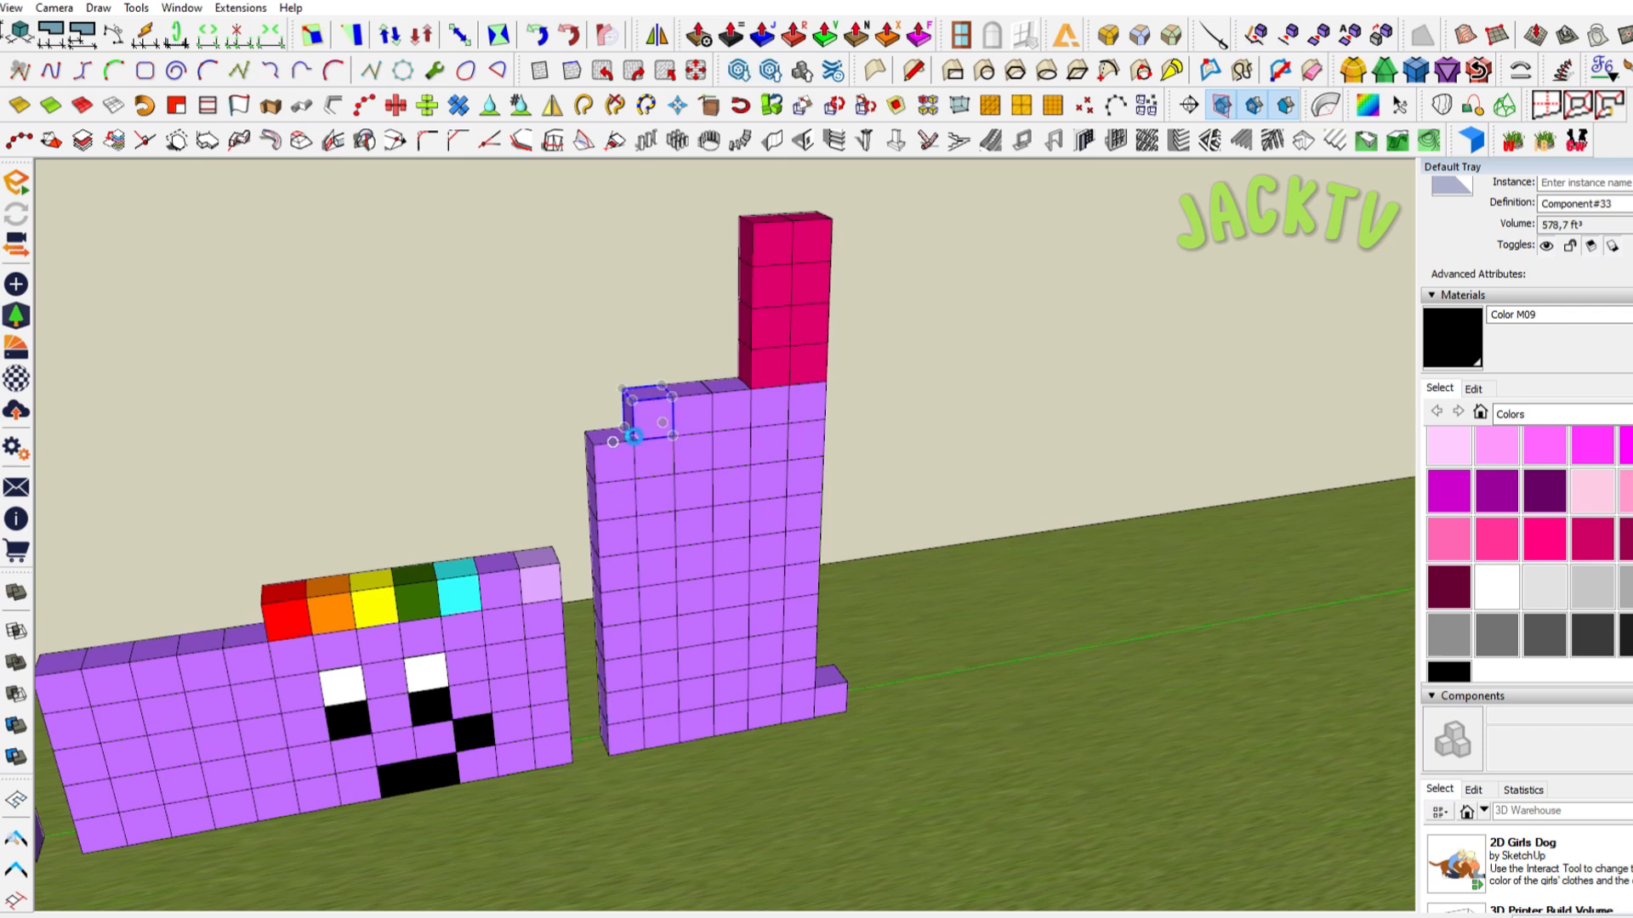
left_click(660, 448)
left_click(838, 693)
key("space")
left_click(685, 413)
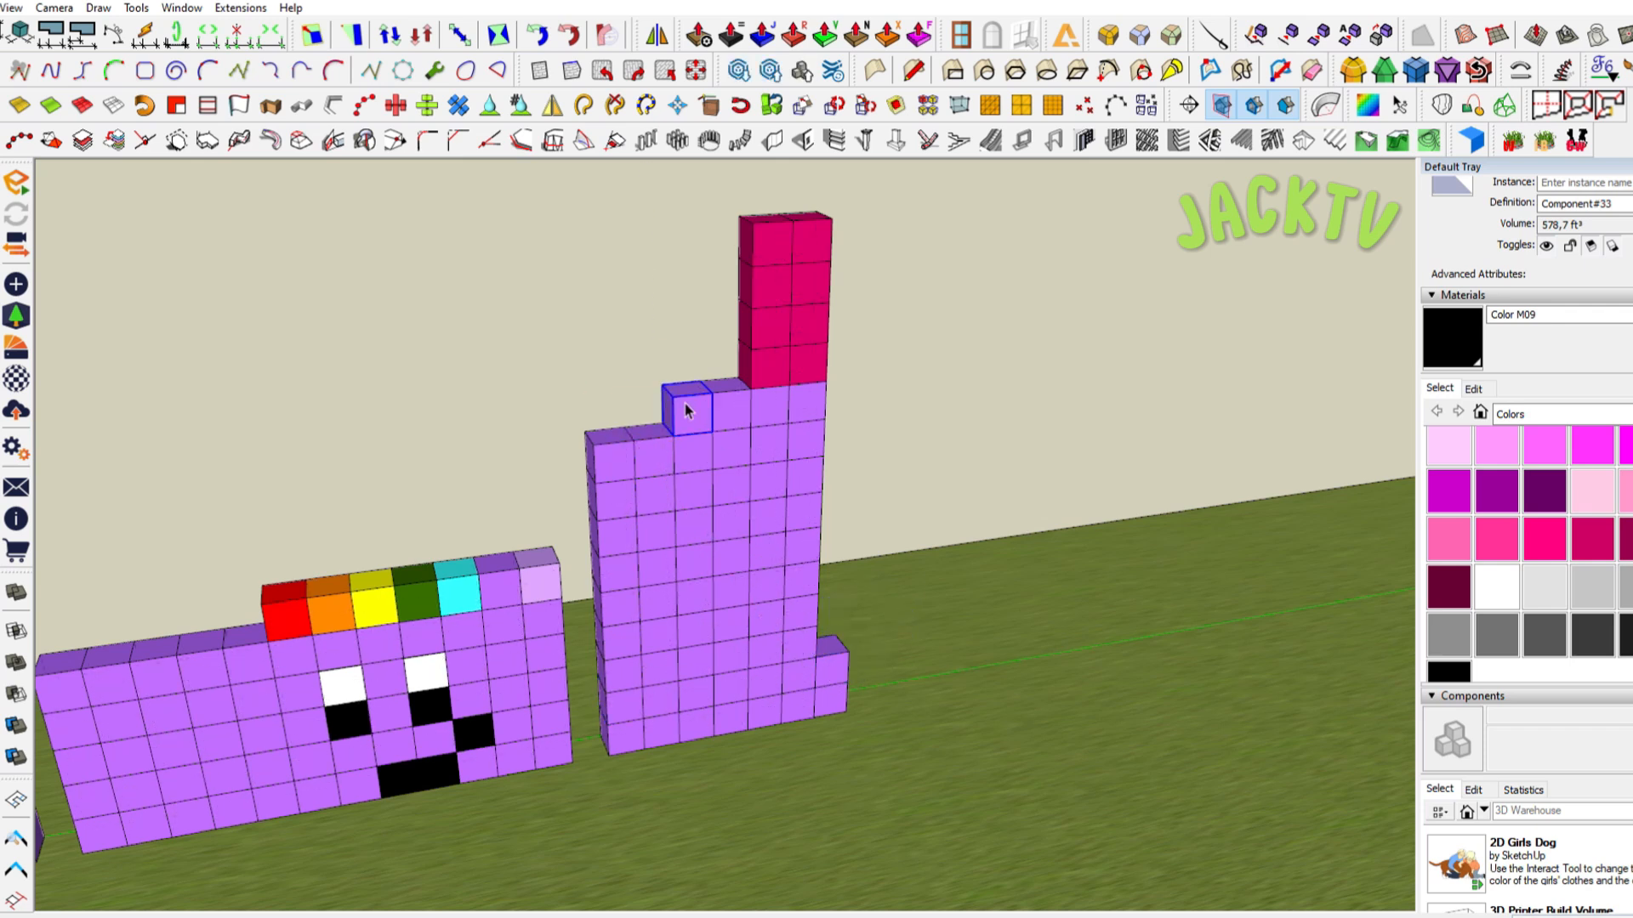
key("m")
left_click(684, 416)
left_click(840, 634)
key("space")
left_click(731, 399)
key("m")
left_click(731, 400)
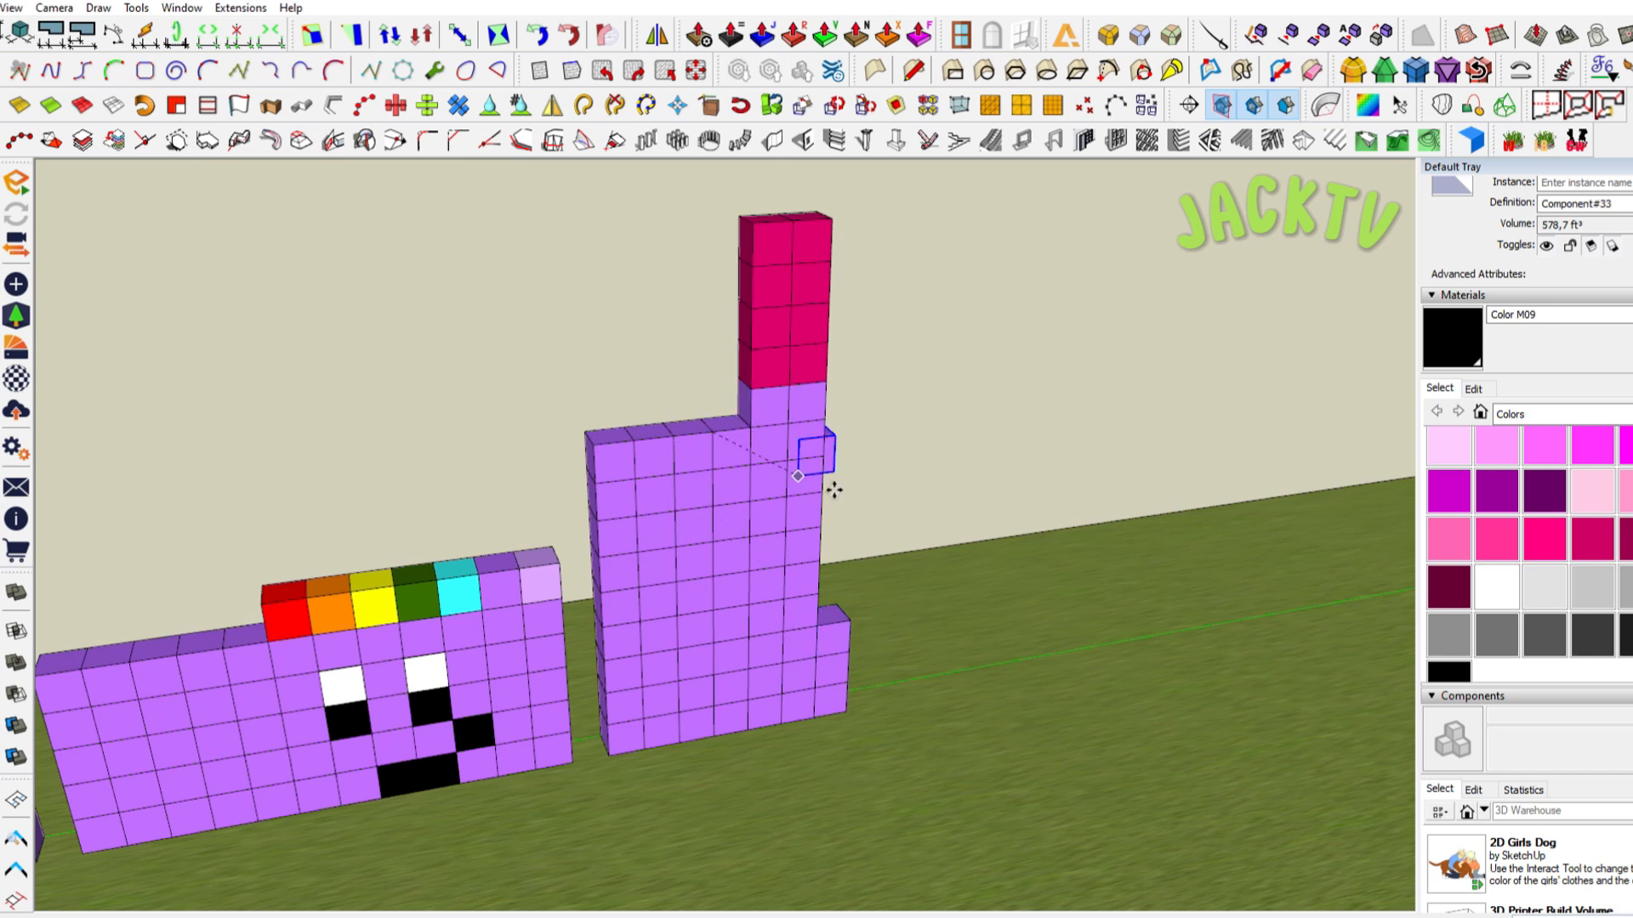
left_click(832, 582)
key("space")
left_click(799, 401)
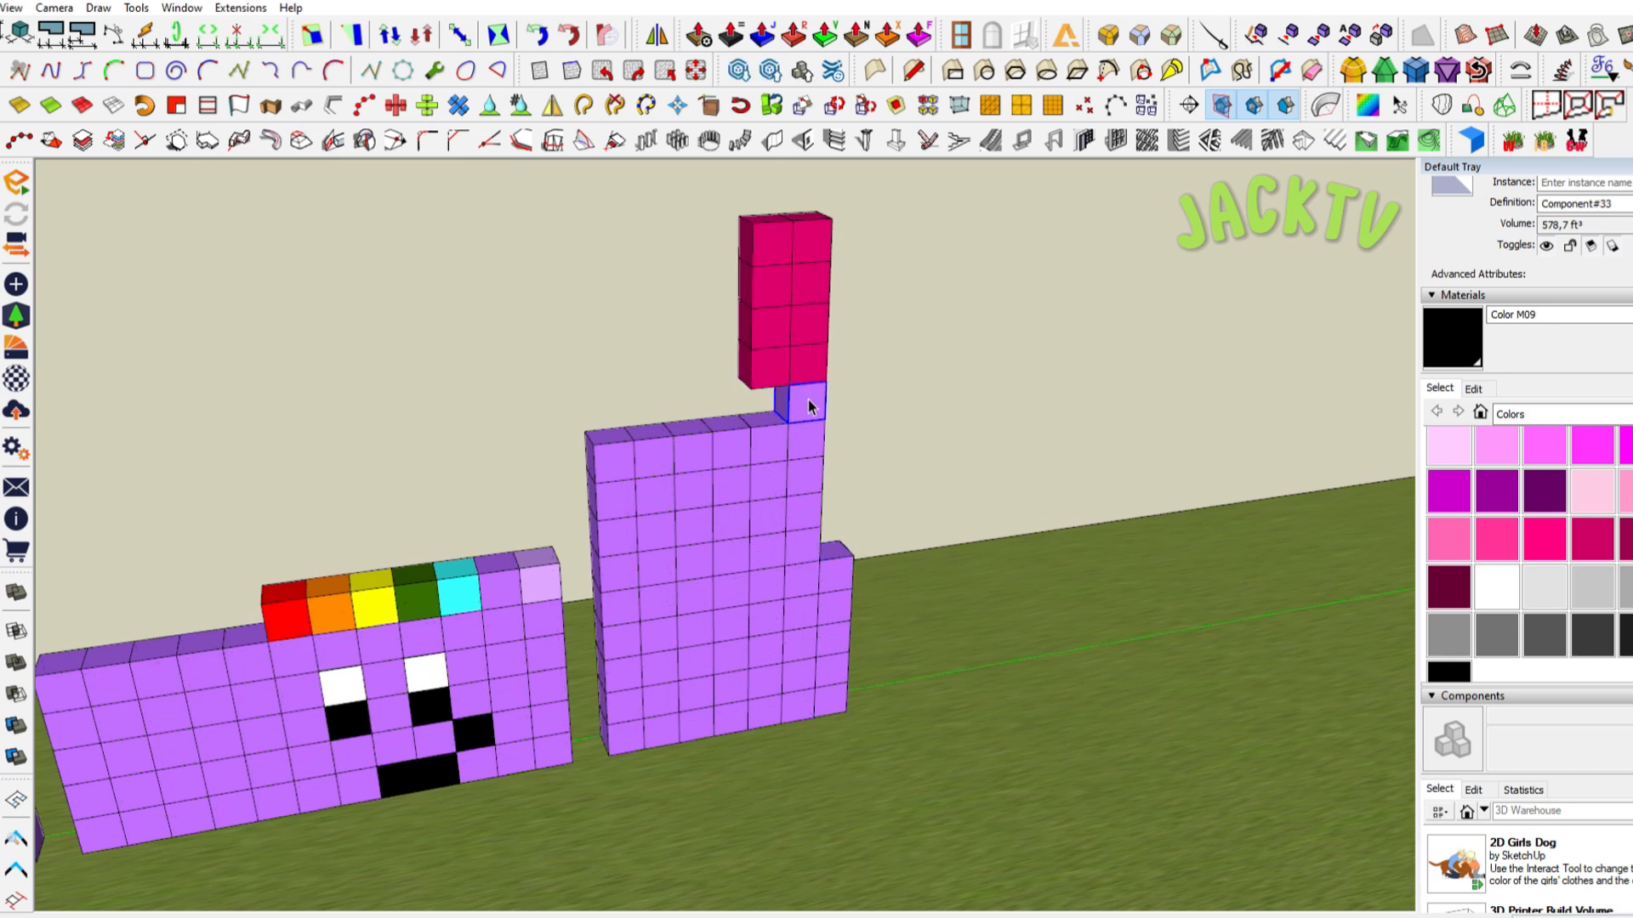
key("m")
left_click(799, 404)
left_click(832, 533)
key("space")
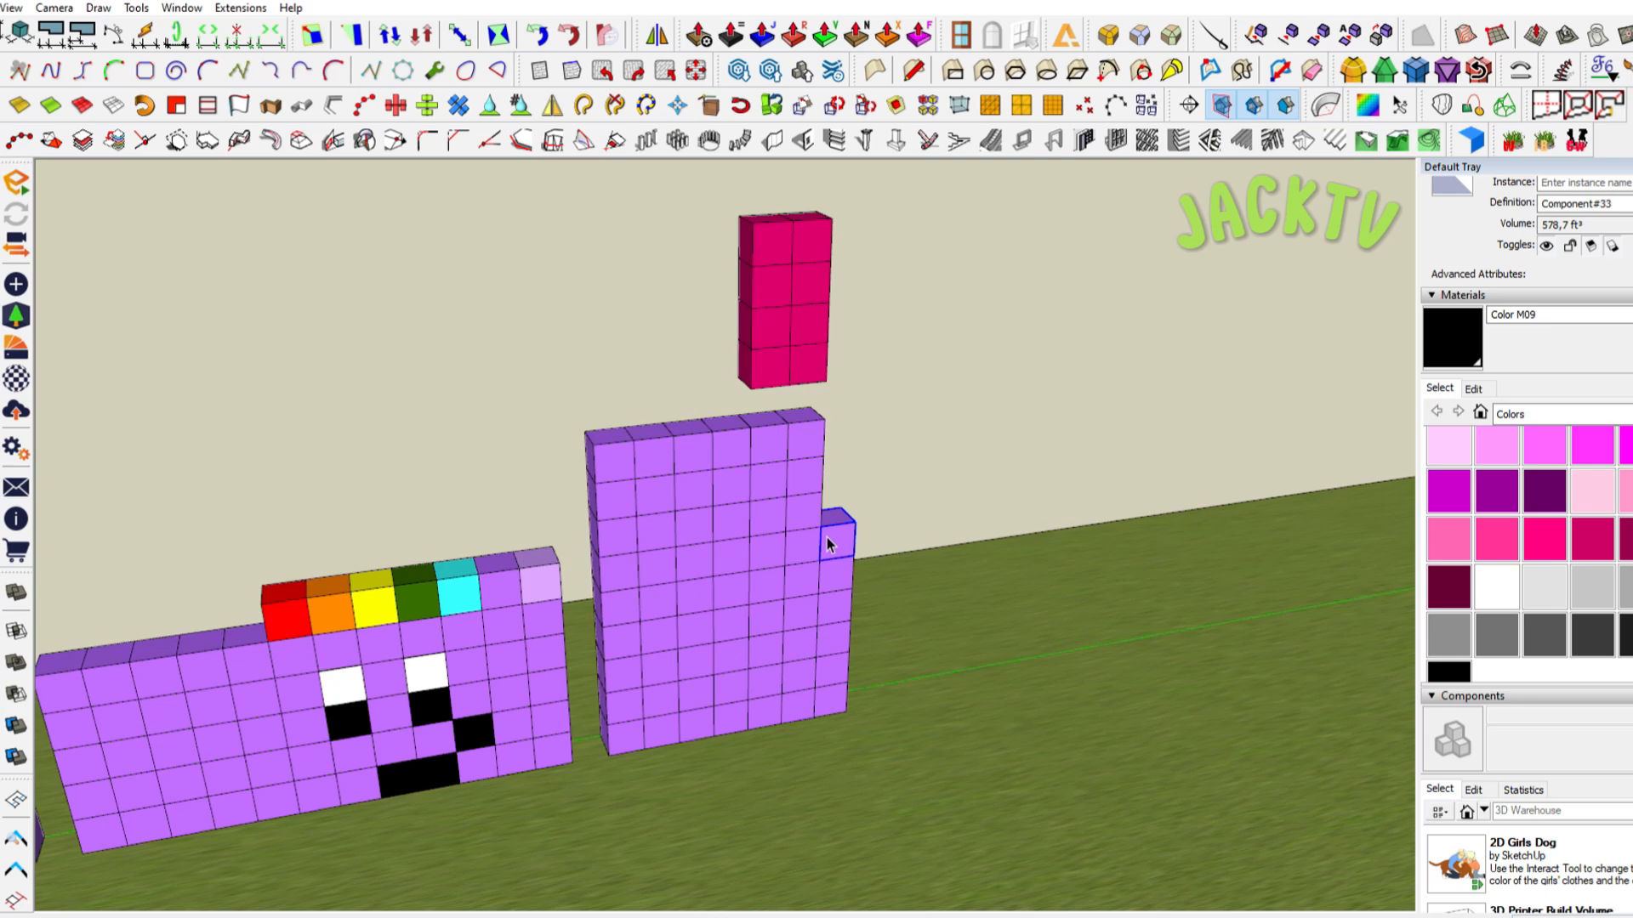
Undo the moves of the last two top-row blocks, under the magenta tower
scroll(826, 538, "up", 2)
left_click(805, 451)
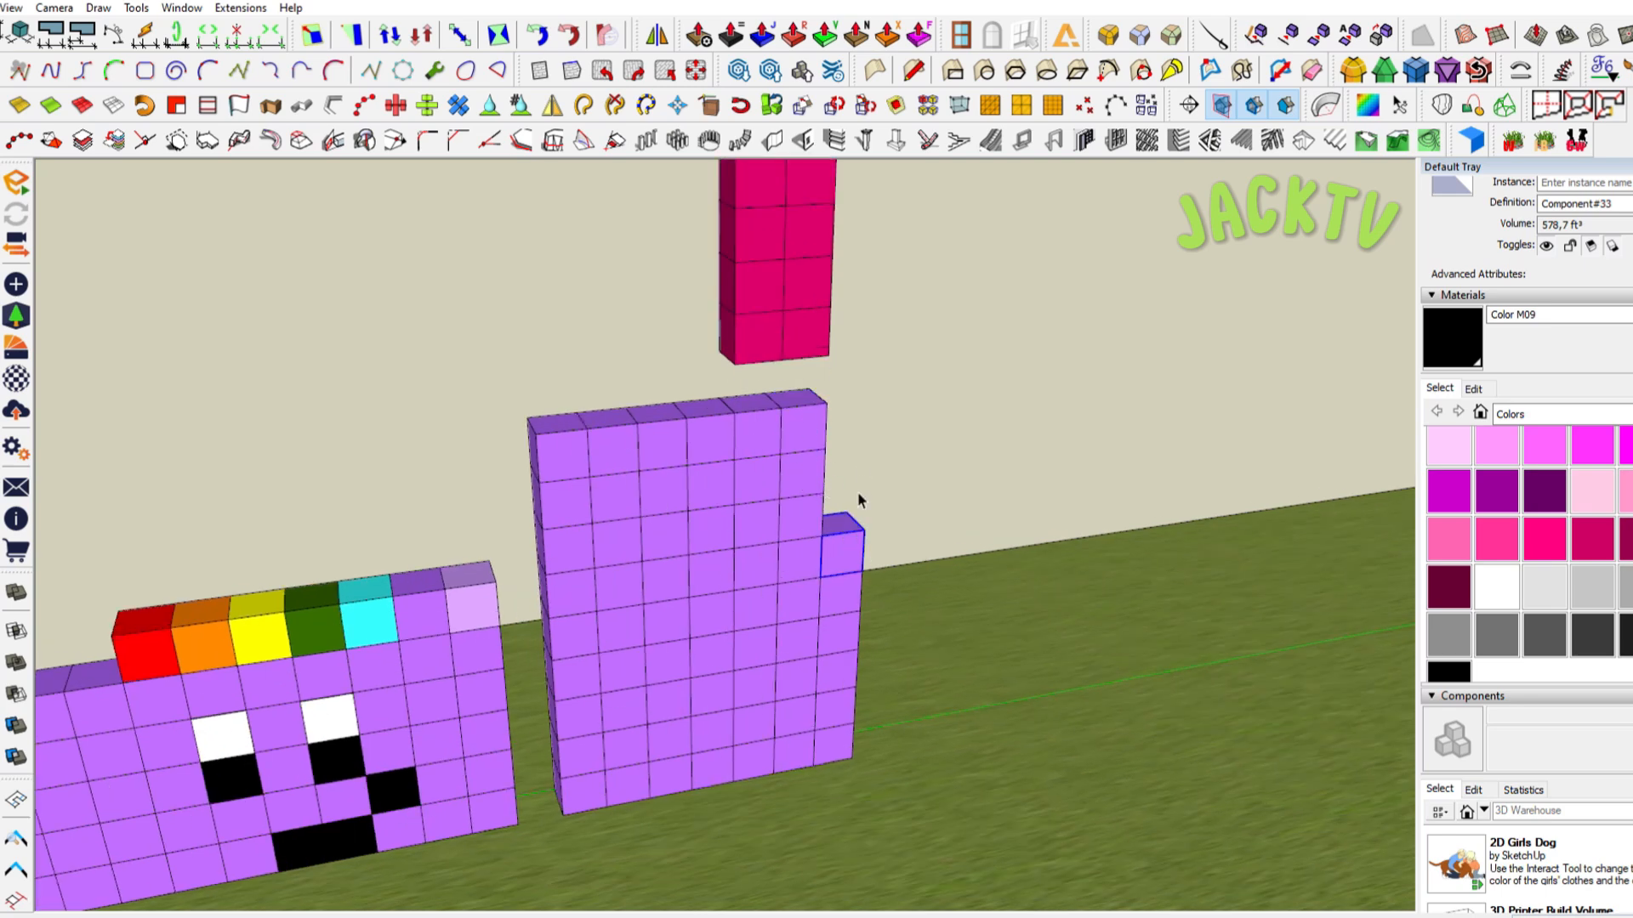
key("ctrl+z")
key("ctrl+y")
key("ctrl+z")
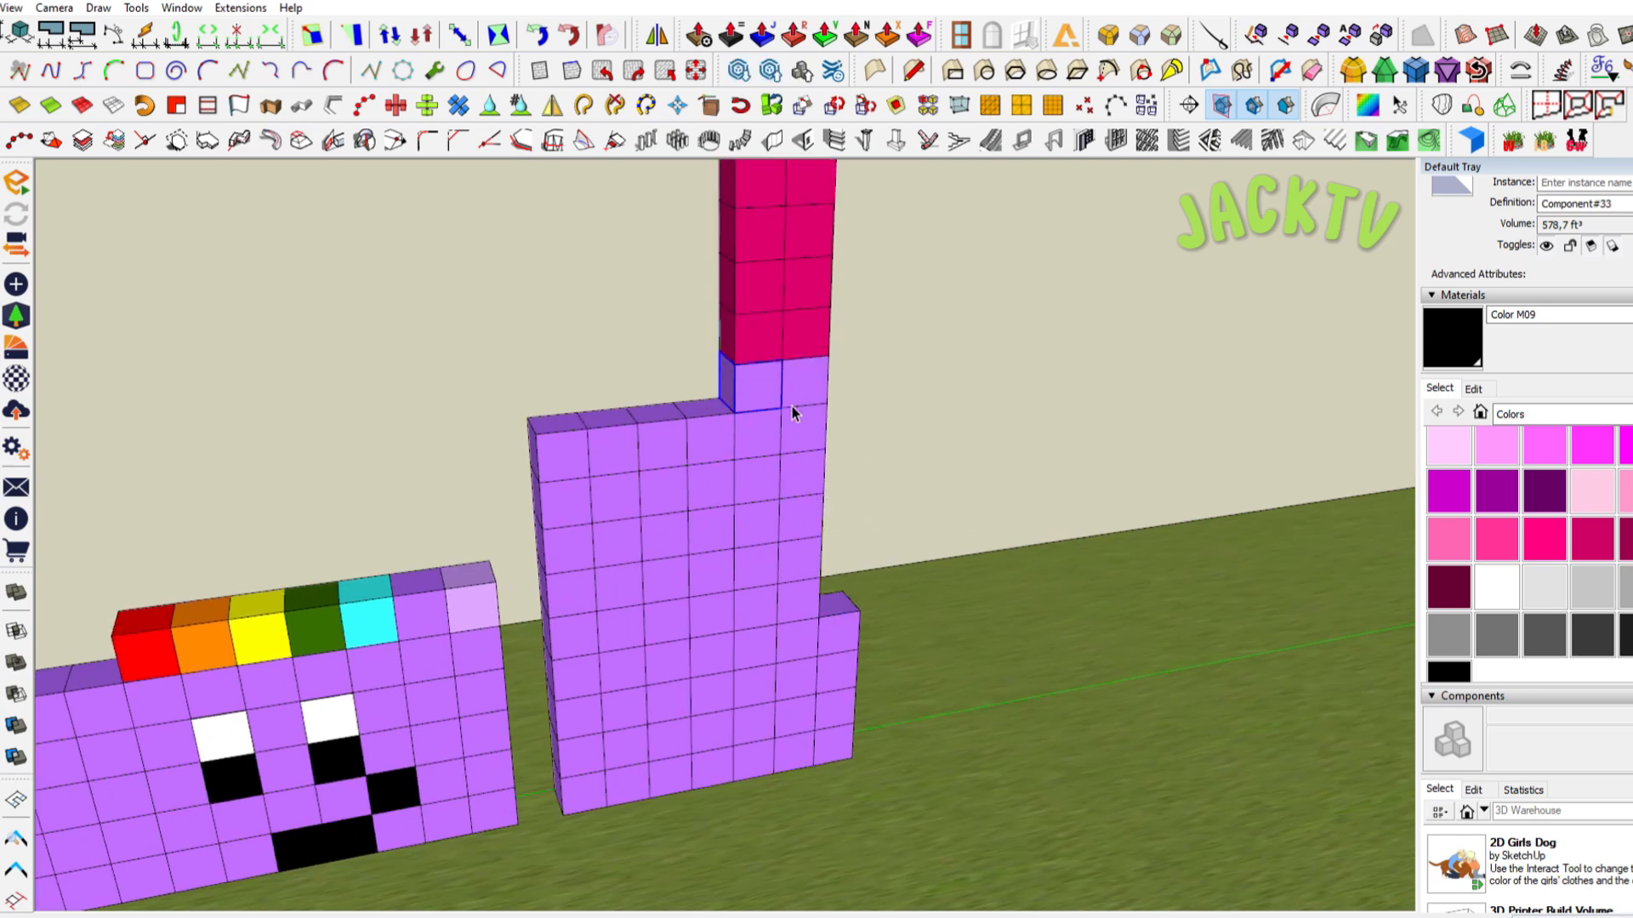
Move the four purple blocks of the side column back onto the figure's top row
left_click(848, 631)
key("m")
left_click(857, 650)
left_click(735, 412)
left_click(846, 670)
key("m")
left_click(855, 688)
left_click(686, 419)
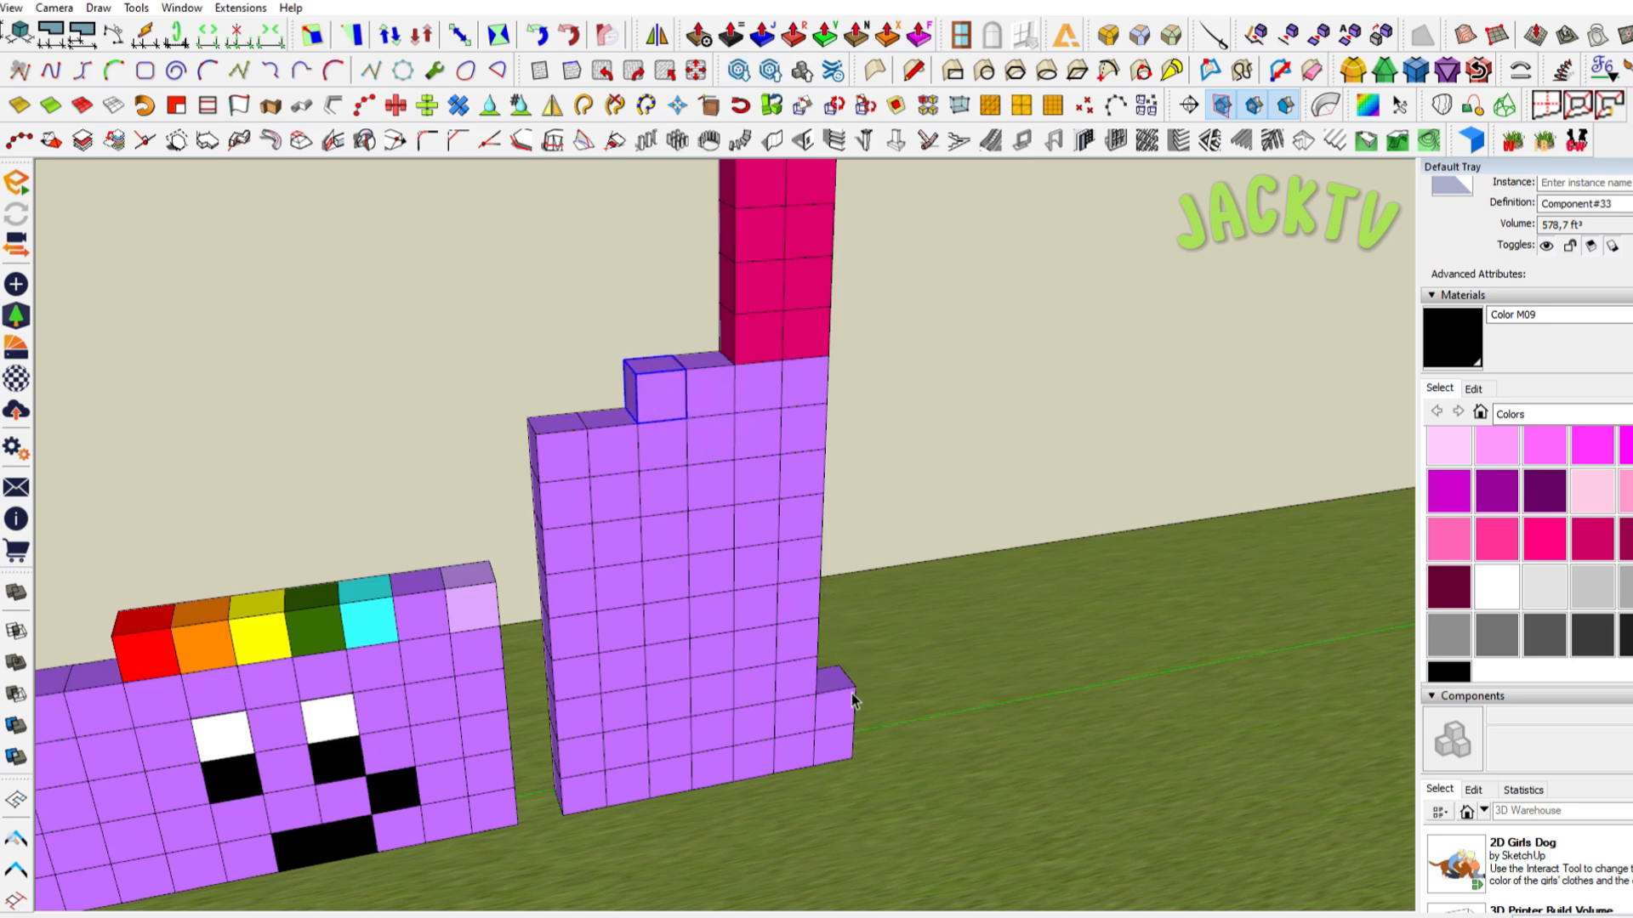
left_click(851, 707)
key("m")
left_click_drag(853, 723, 638, 423)
left_click(844, 743)
key("m")
left_click_drag(852, 757, 588, 428)
Move the magenta two-by-four tower down to the ground, against the purple figure's last column
scroll(749, 434, "down", 3)
left_click_drag(711, 274, 816, 609)
scroll(799, 613, "down", 3)
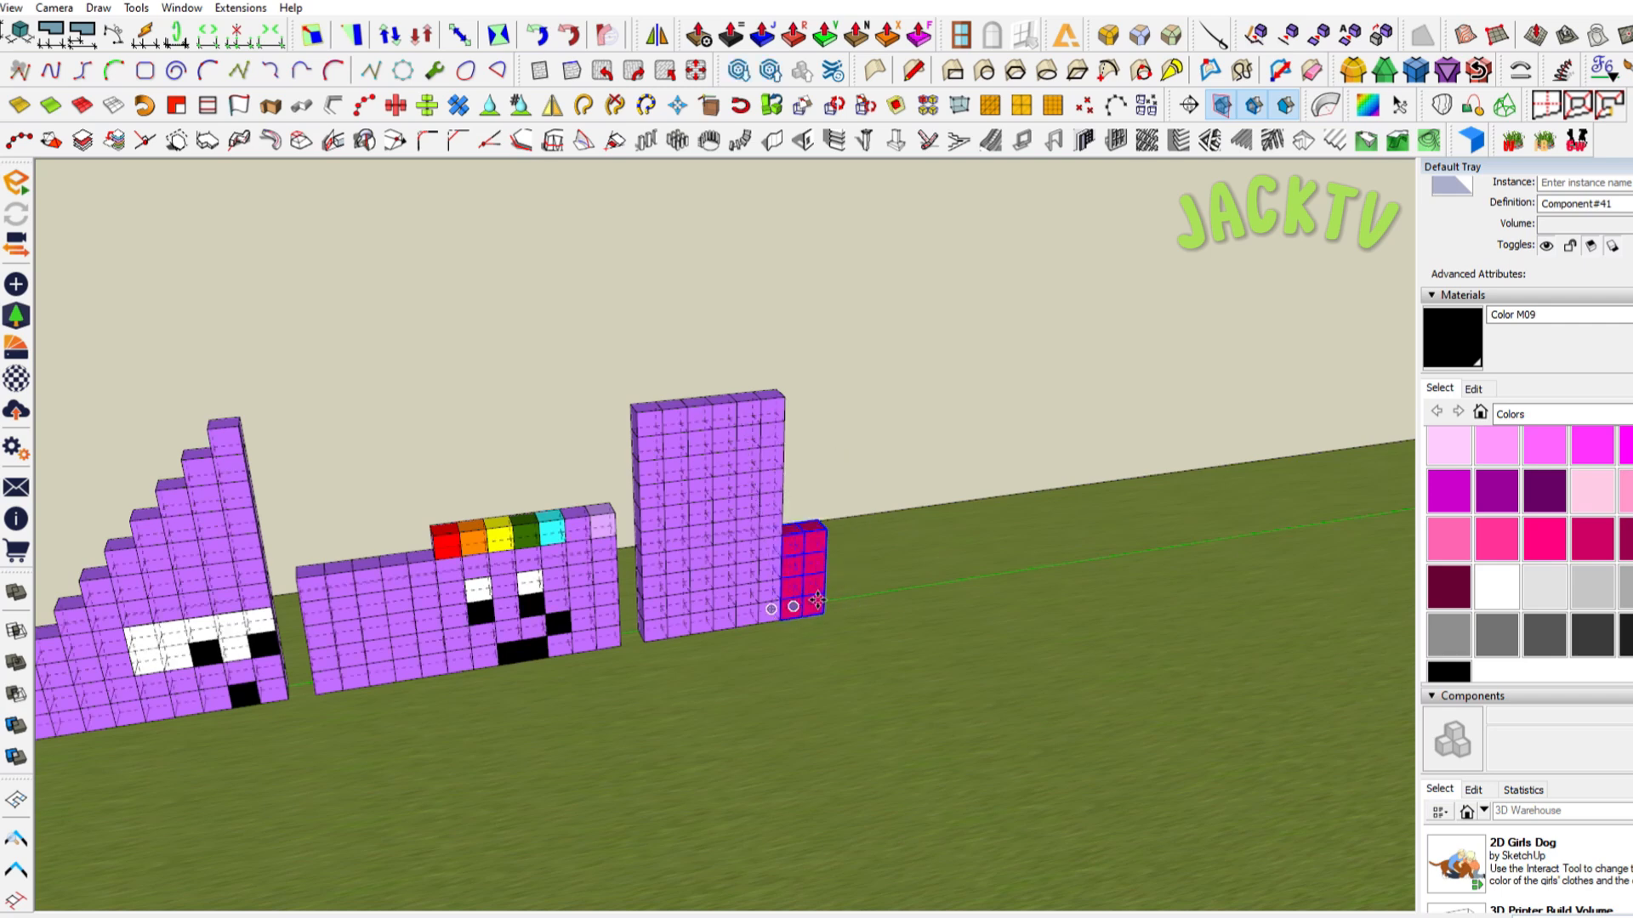
scroll(896, 670, "up", 5)
scroll(840, 582, "up", 3)
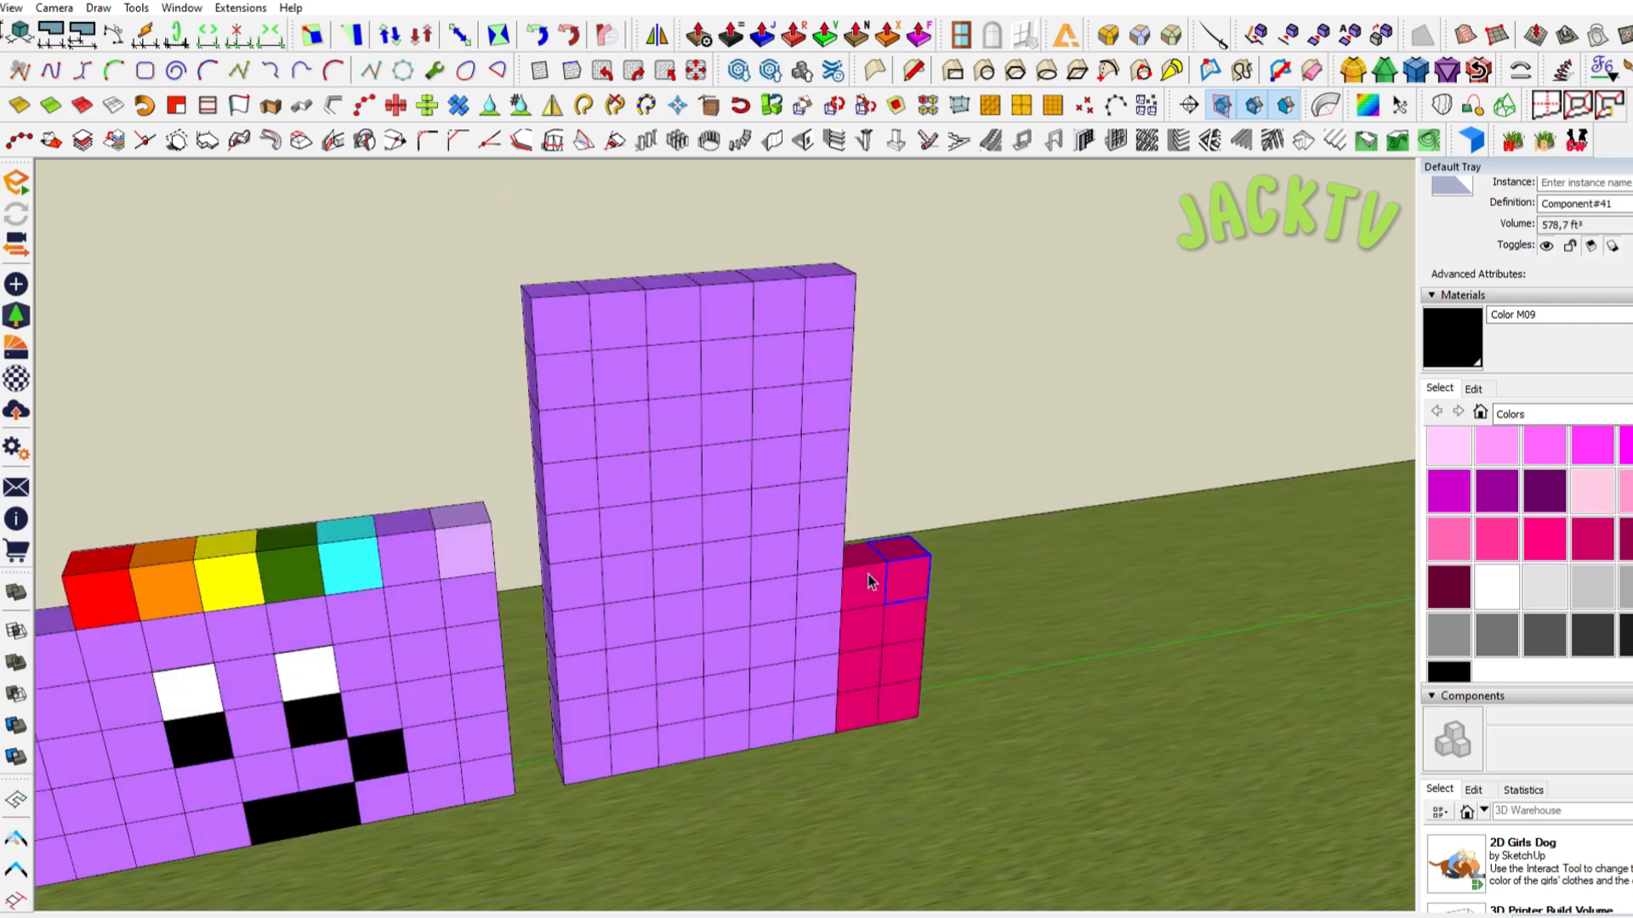
Stack the tower's outer four magenta blocks on top of its inner four to form a single eight-block column
left_click(913, 696, "ctrl")
key("m")
left_click_drag(916, 716, 880, 557)
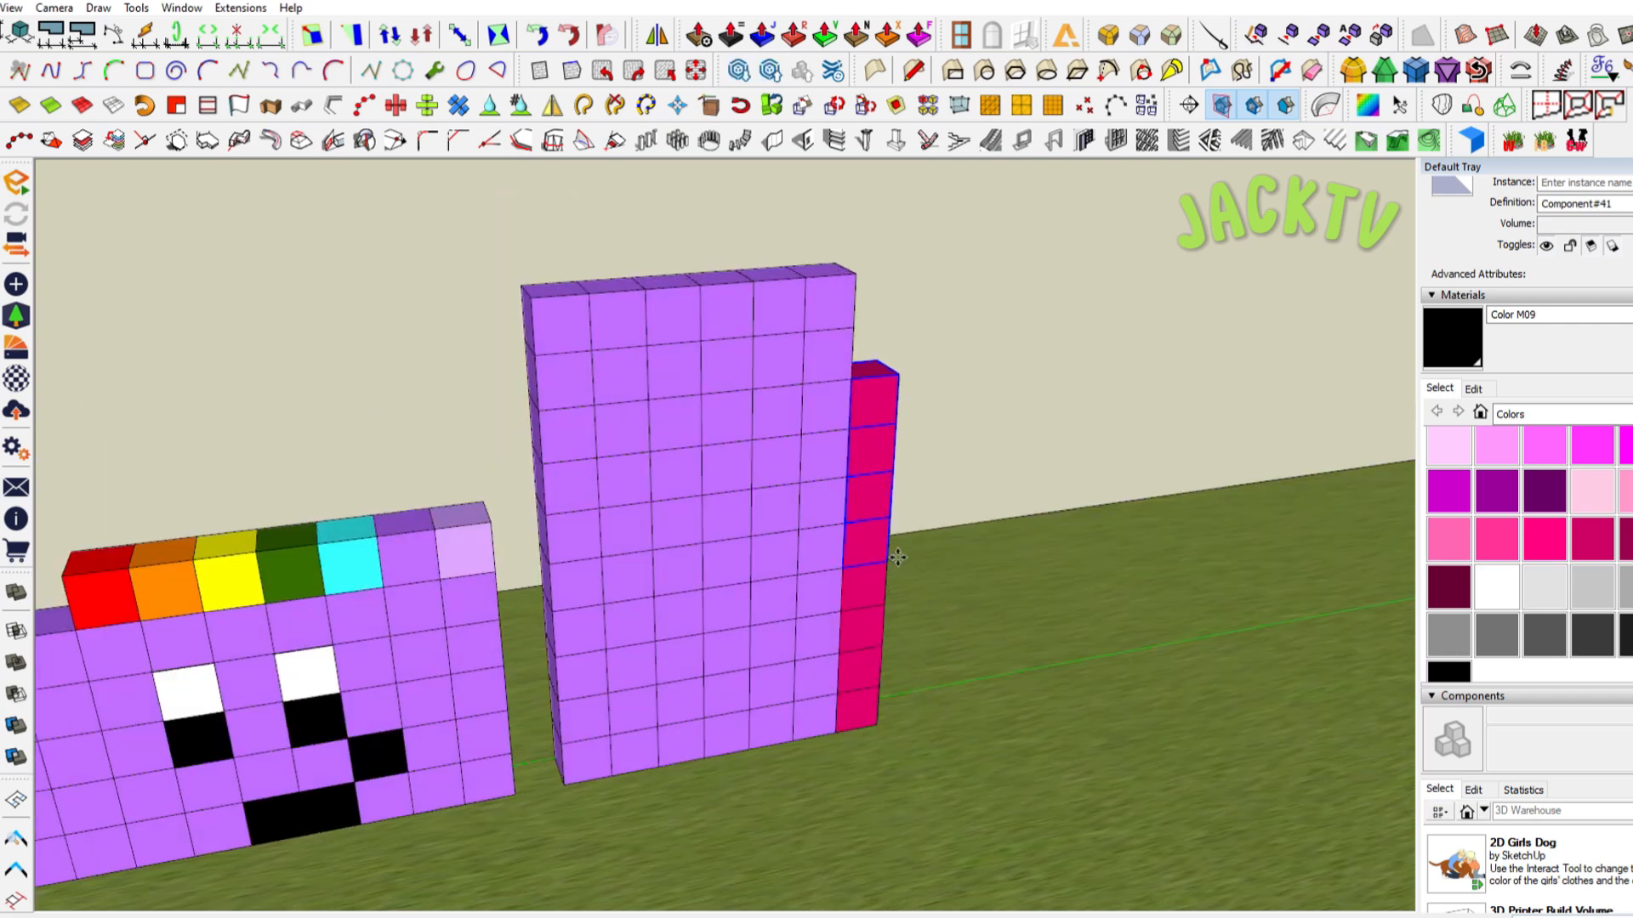
scroll(832, 483, "down", 3)
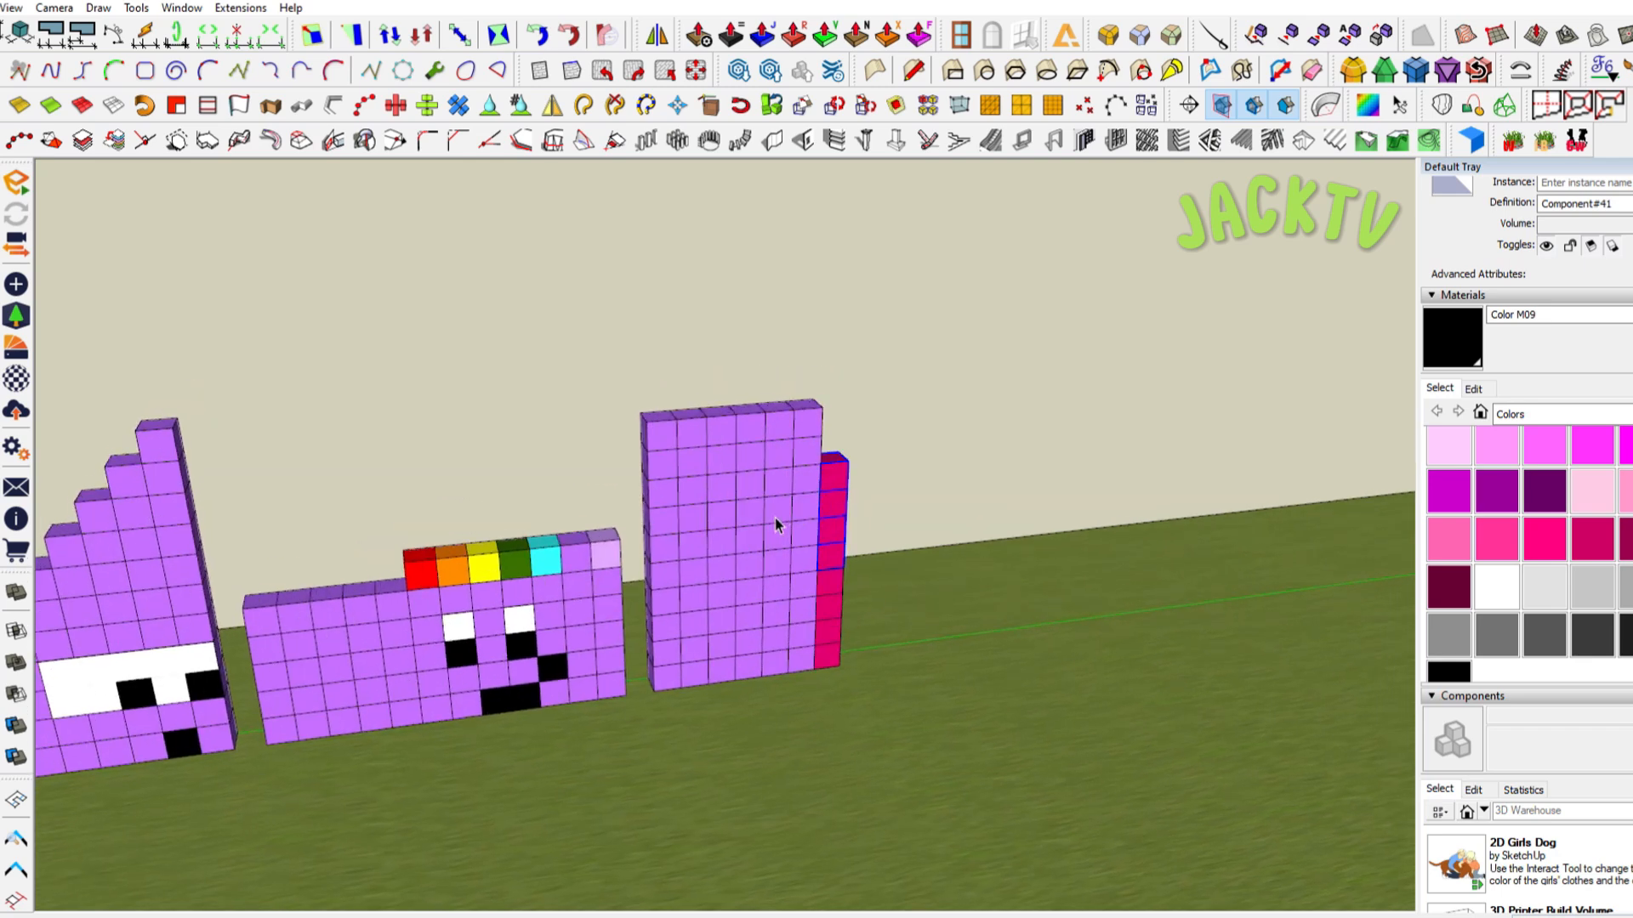
scroll(775, 525, "up", 2)
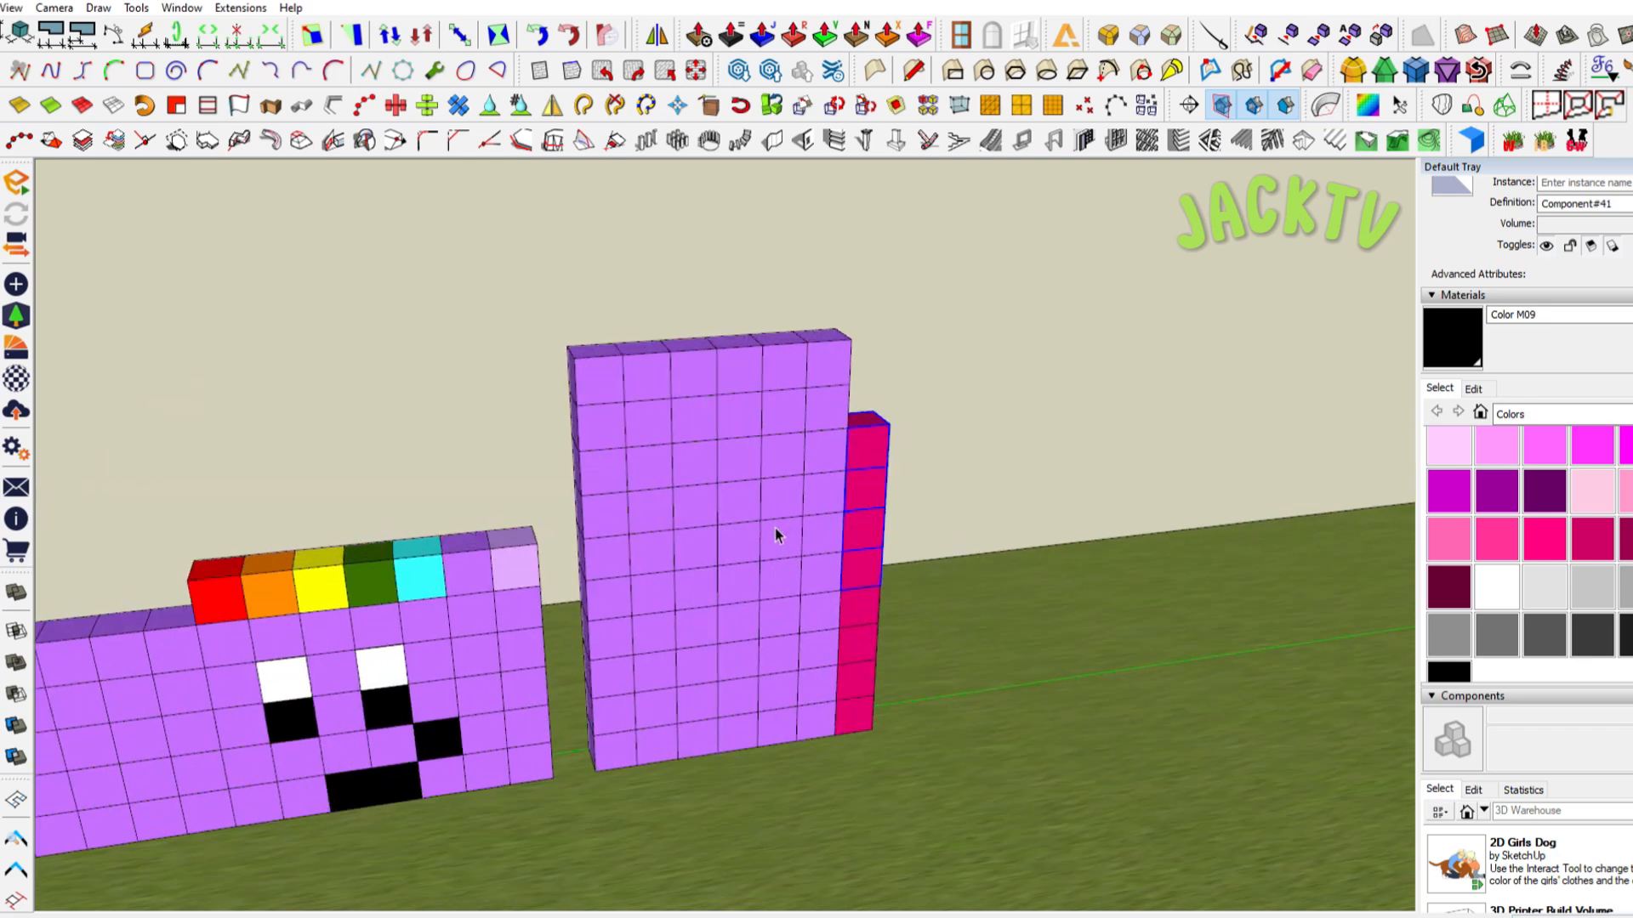
Draw a two-by-two-block eye square over the figure's second and third columns, starting in the third row from the top, and group it
key("r")
left_click(627, 447)
left_click(715, 528)
key("space")
left_click(699, 462)
key("Delete")
double_click(694, 461)
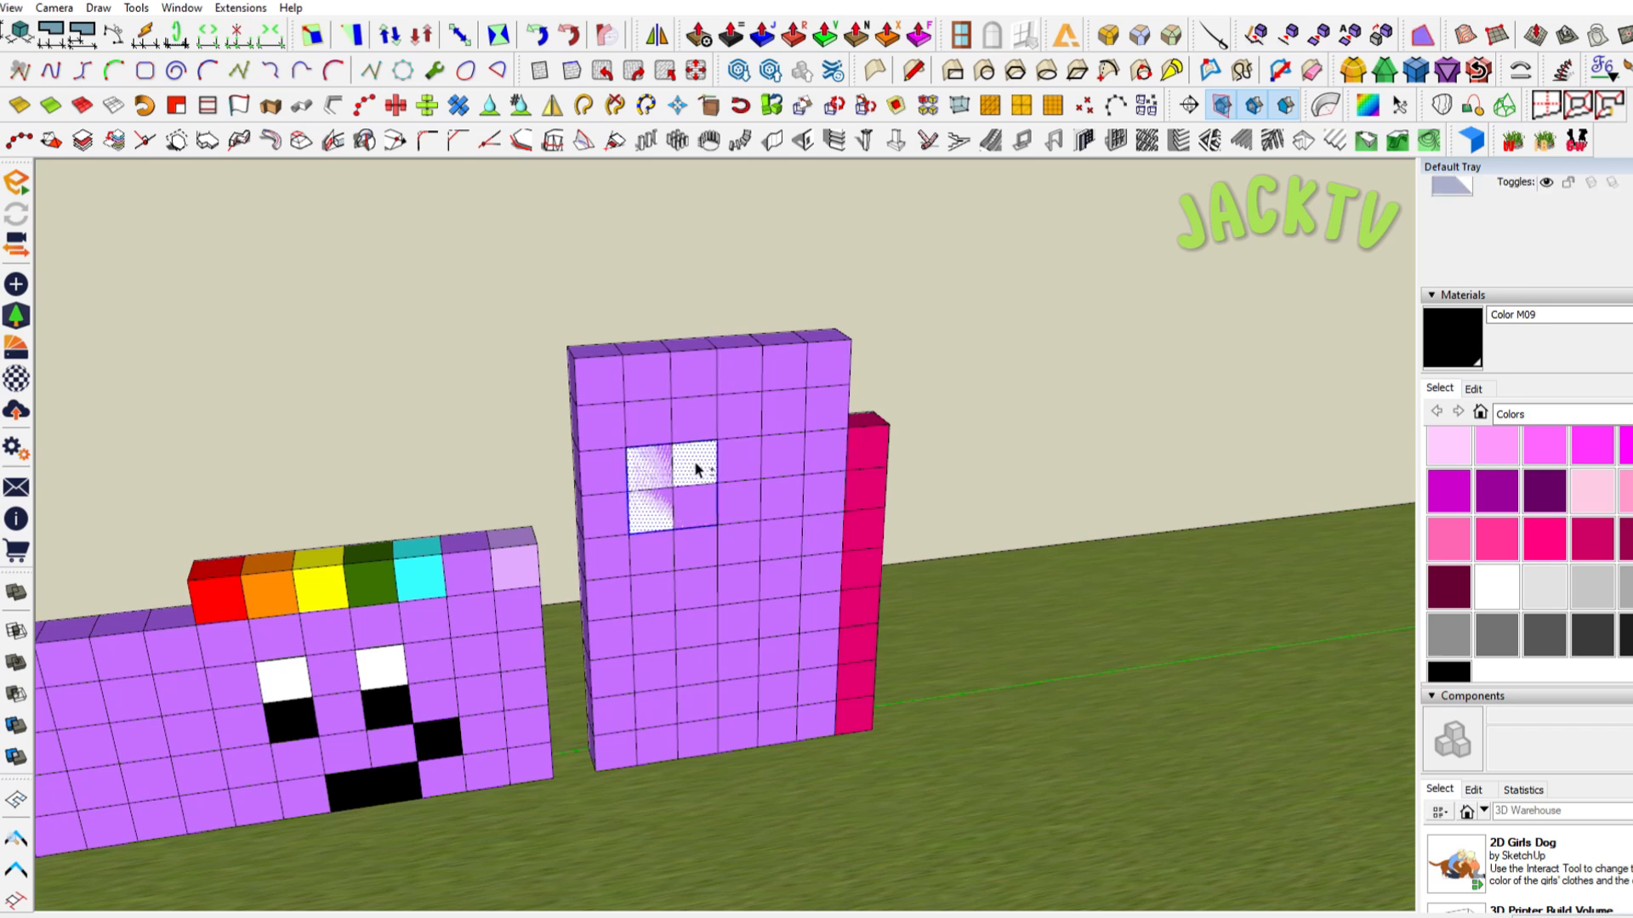
key("ctrl+g")
Draw a one-block pupil in the eye's lower inner corner and paint it black with Color M09, leaving the rest of the eye white
double_click(693, 461)
key("r")
left_click(717, 483)
left_click(673, 528)
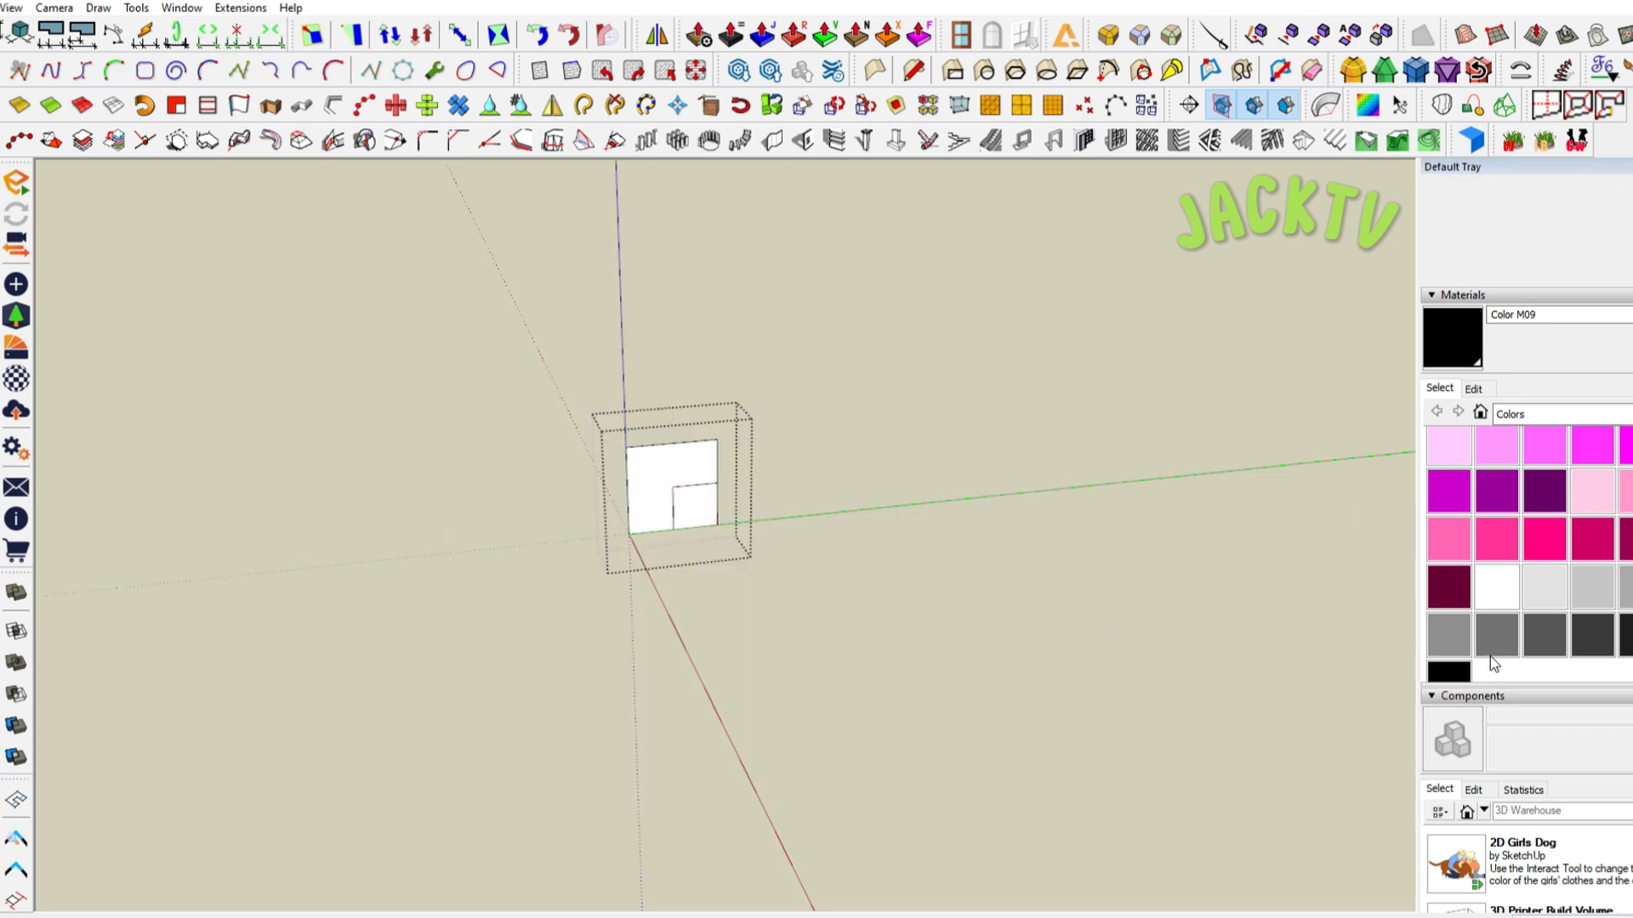
left_click(695, 515)
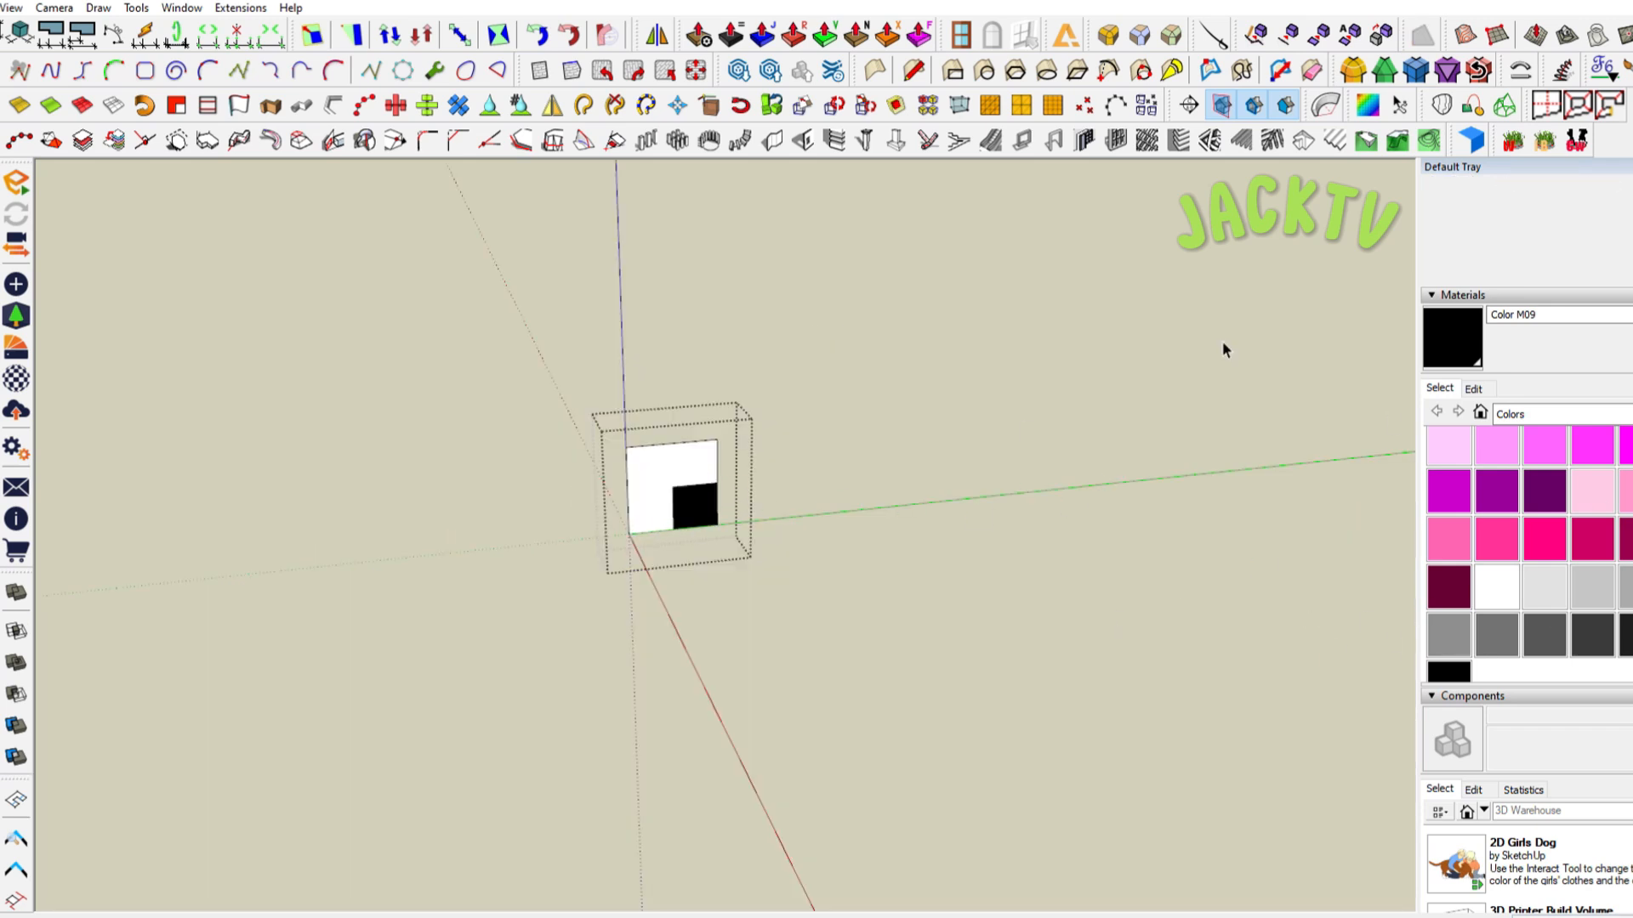
left_click(710, 454)
key("space")
key("Escape")
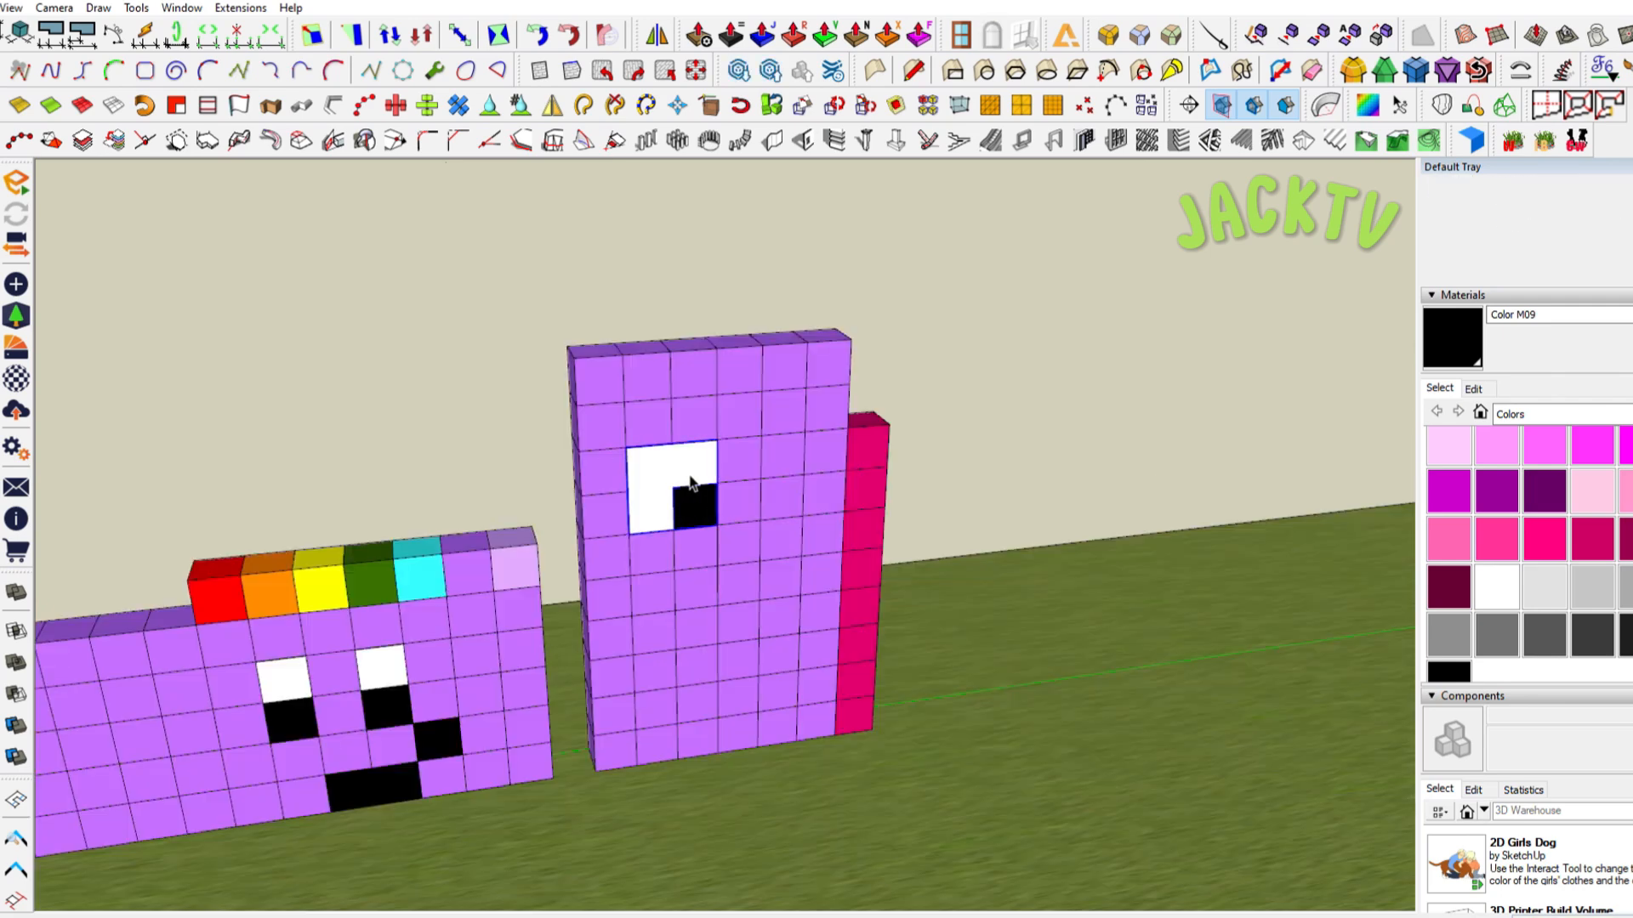
Copy the eye across to the figure's last two purple columns, leaving one column between the eyes
left_click(692, 485)
scroll(692, 484, "up", 1)
key("m")
left_click(718, 567)
key("ctrl")
left_click(854, 551)
Mirror the copied eye horizontally with the Scale tool so its pupil faces the first eye
middle_click_drag(759, 415, 752, 452)
scroll(752, 452, "up", 4)
key("s")
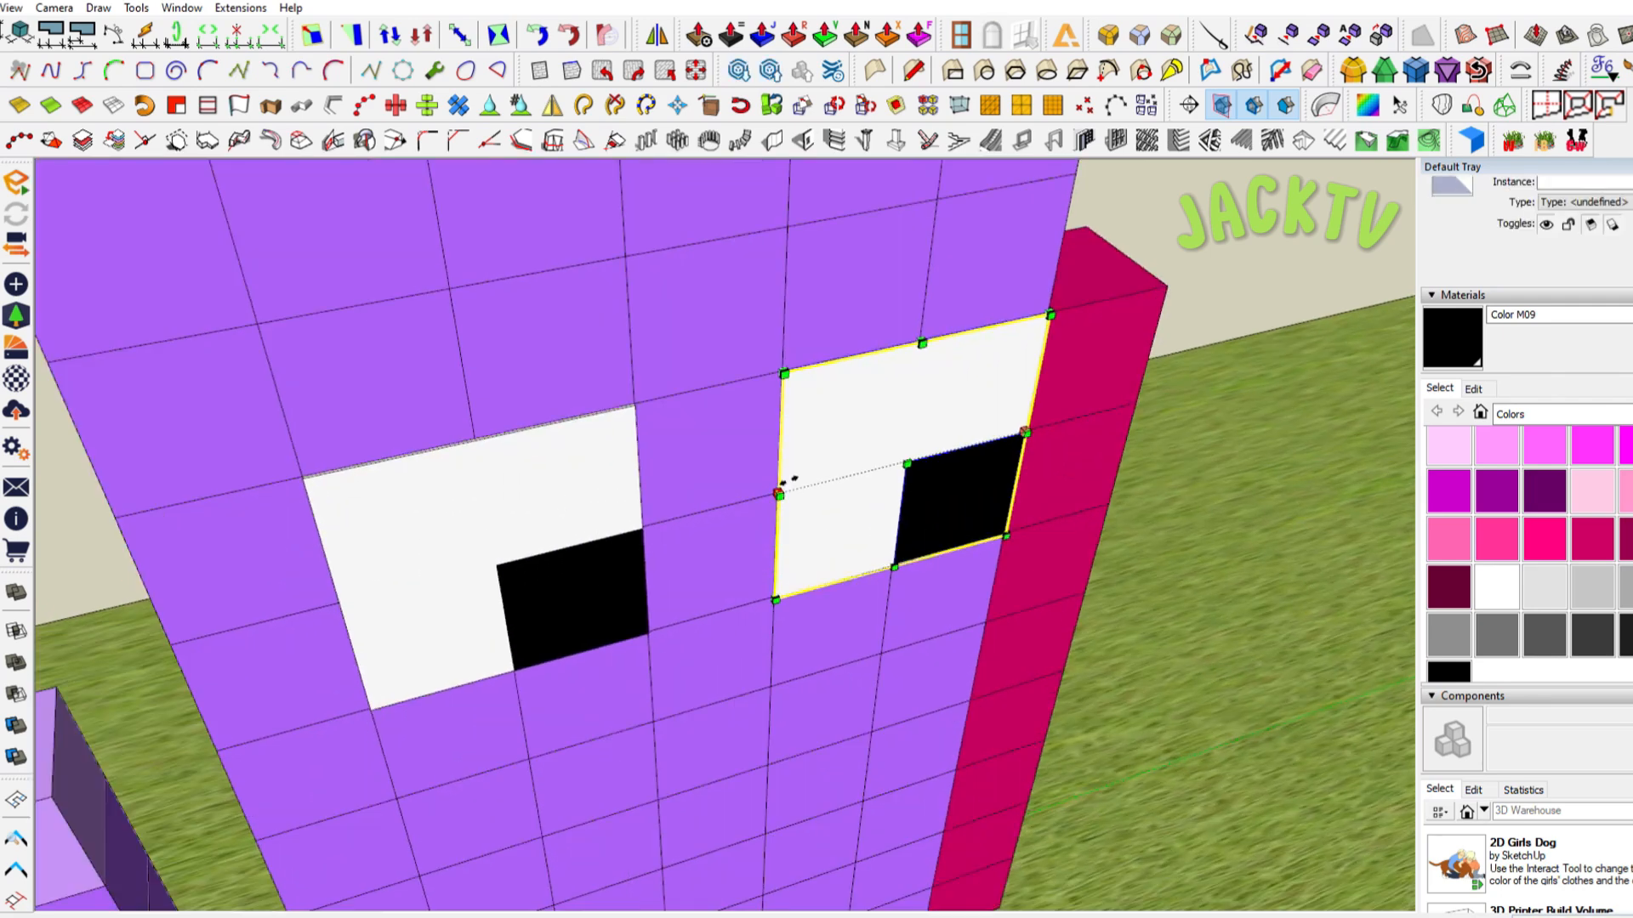
left_click_drag(780, 495, 1027, 429, "ctrl")
key("space")
scroll(848, 430, "down", 6)
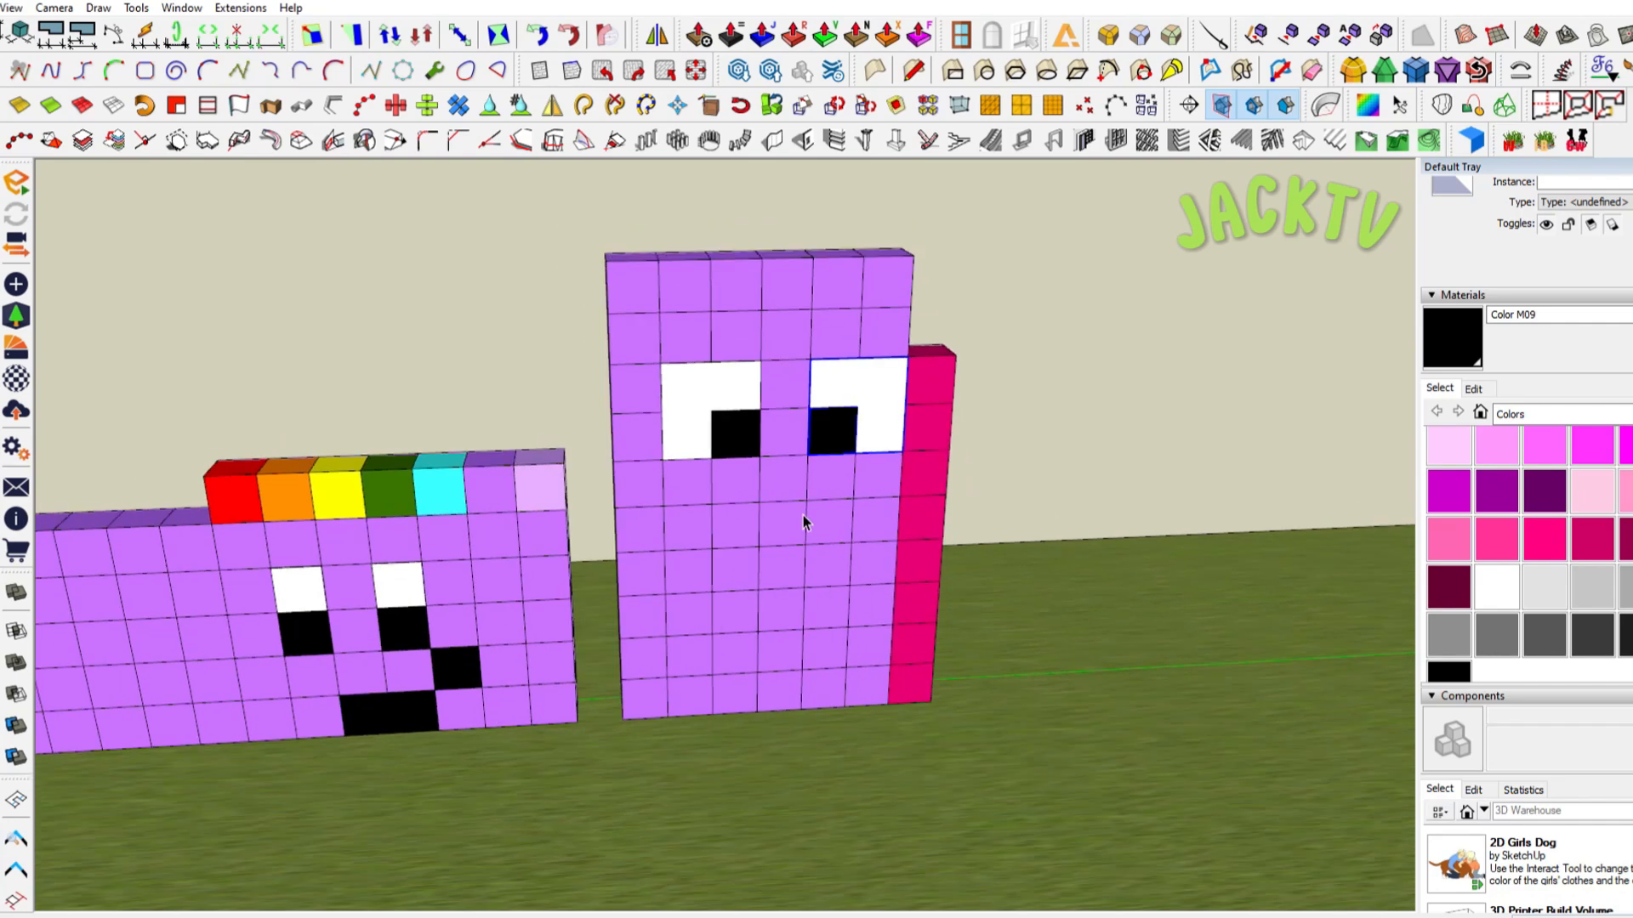
Paint the fourth-column block in the second row below the eyes black with Color M09
left_click(732, 515)
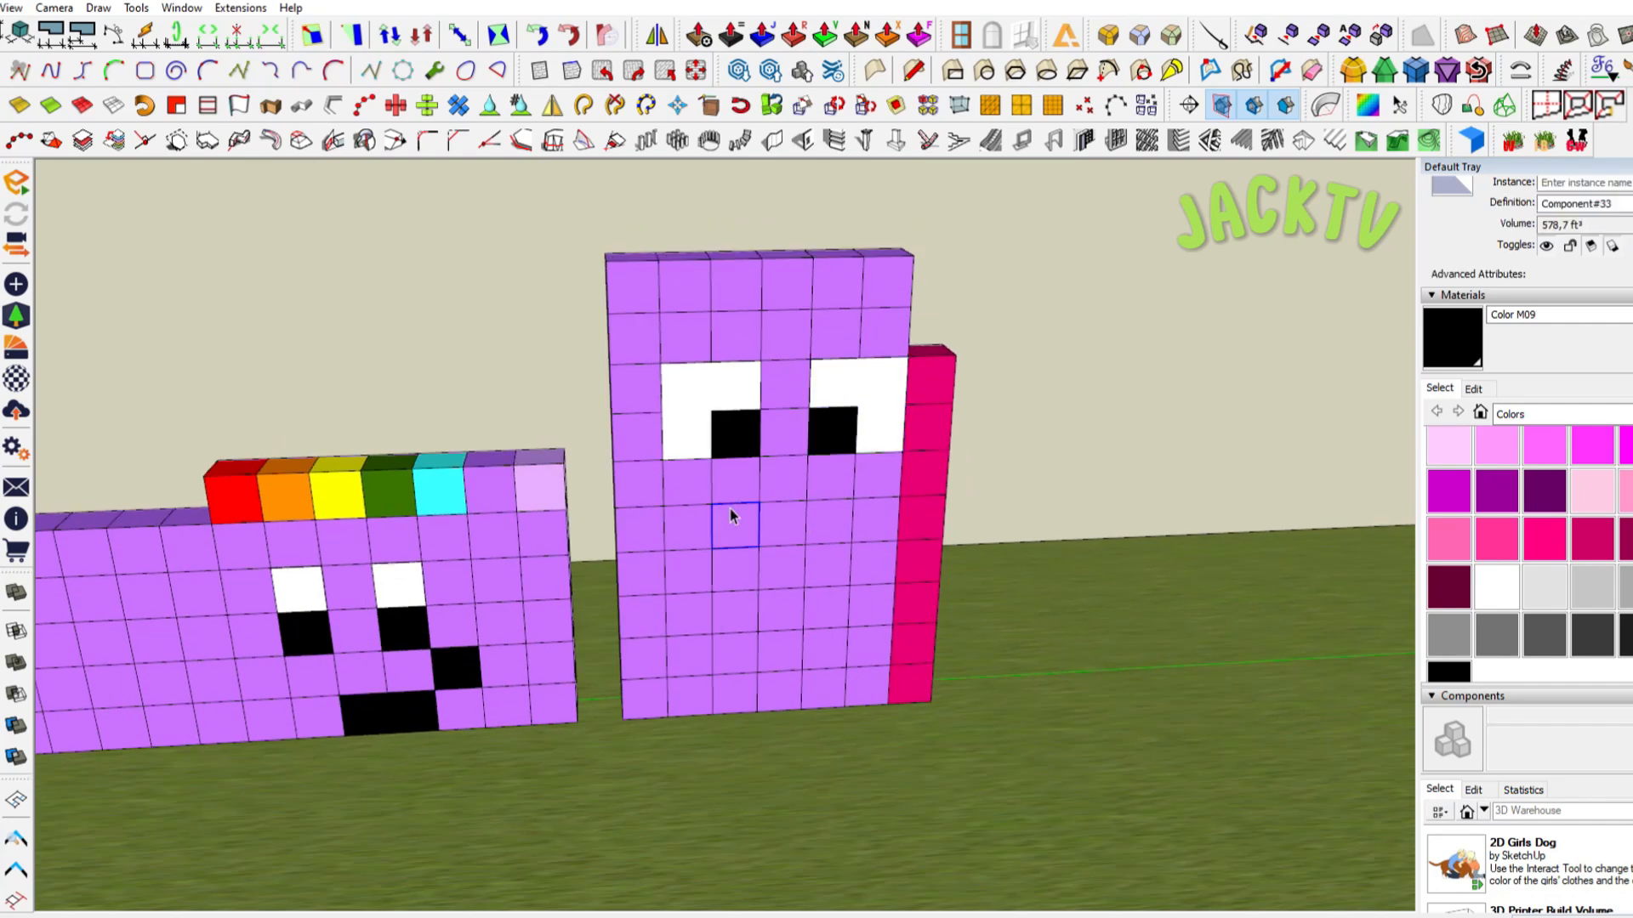
double_click(787, 516)
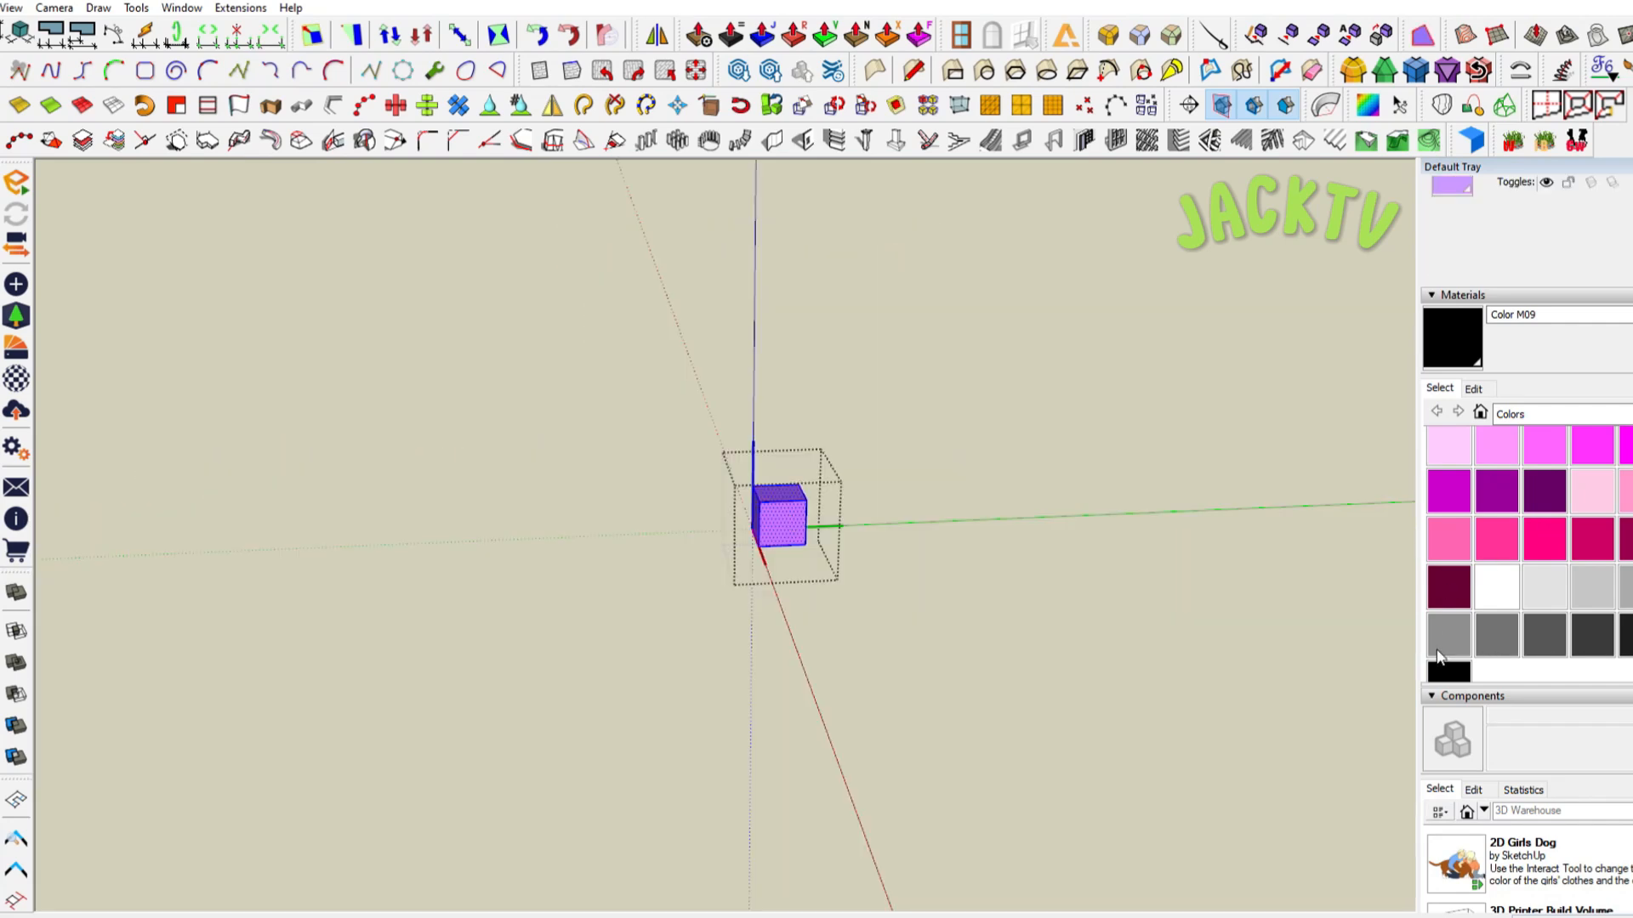
left_click(787, 527)
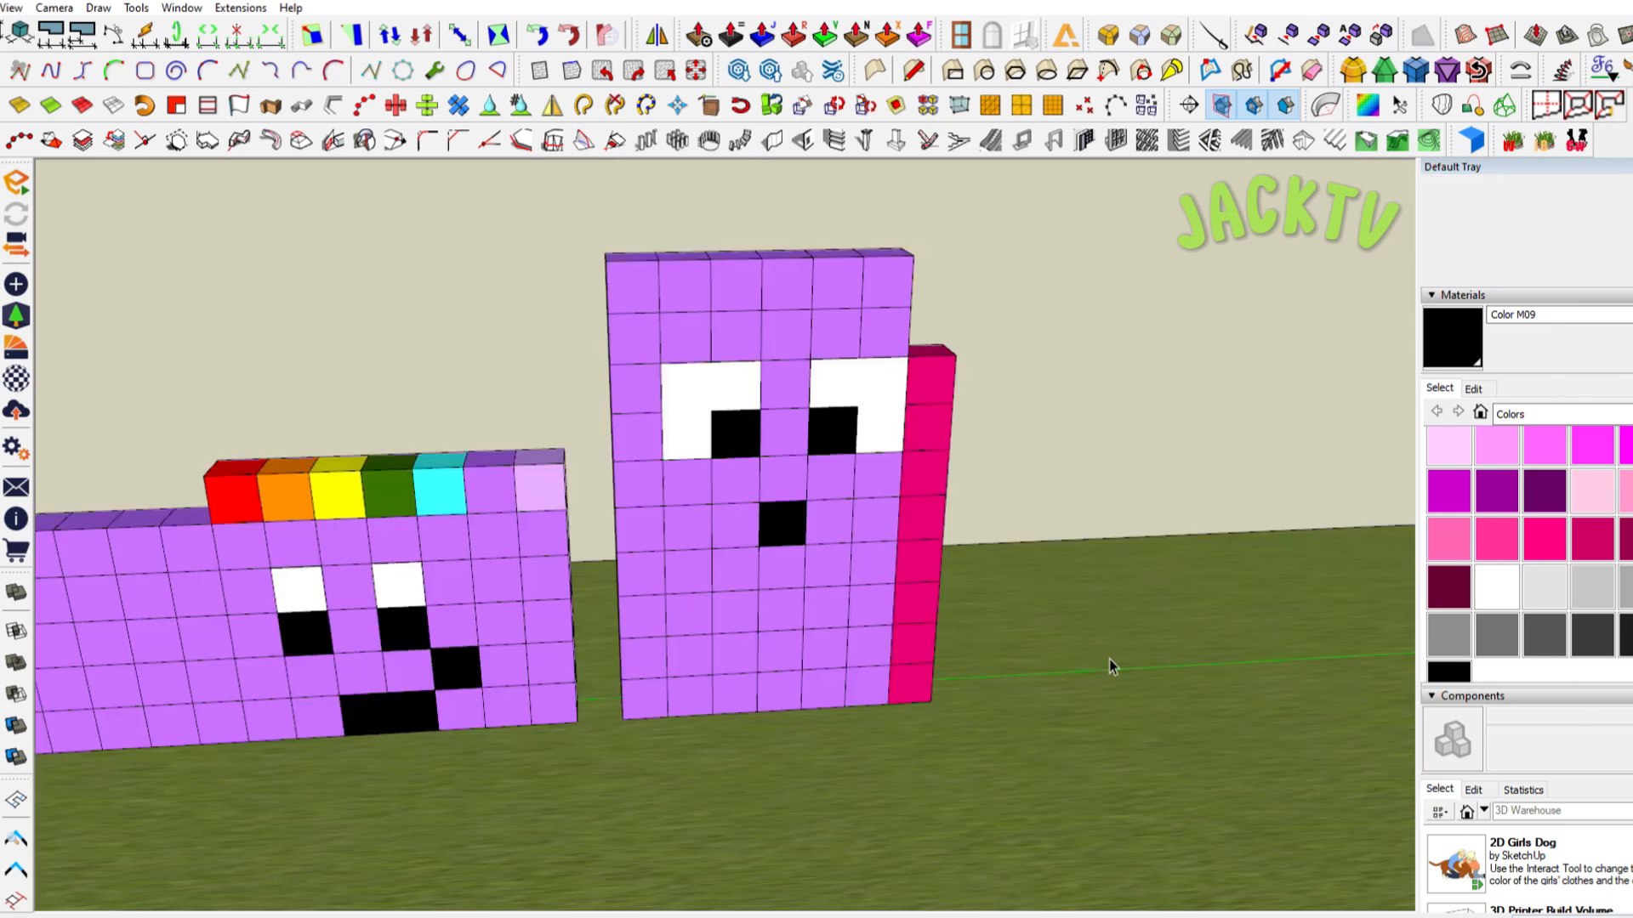
scroll(910, 646, "up", 3)
scroll(881, 626, "down", 3)
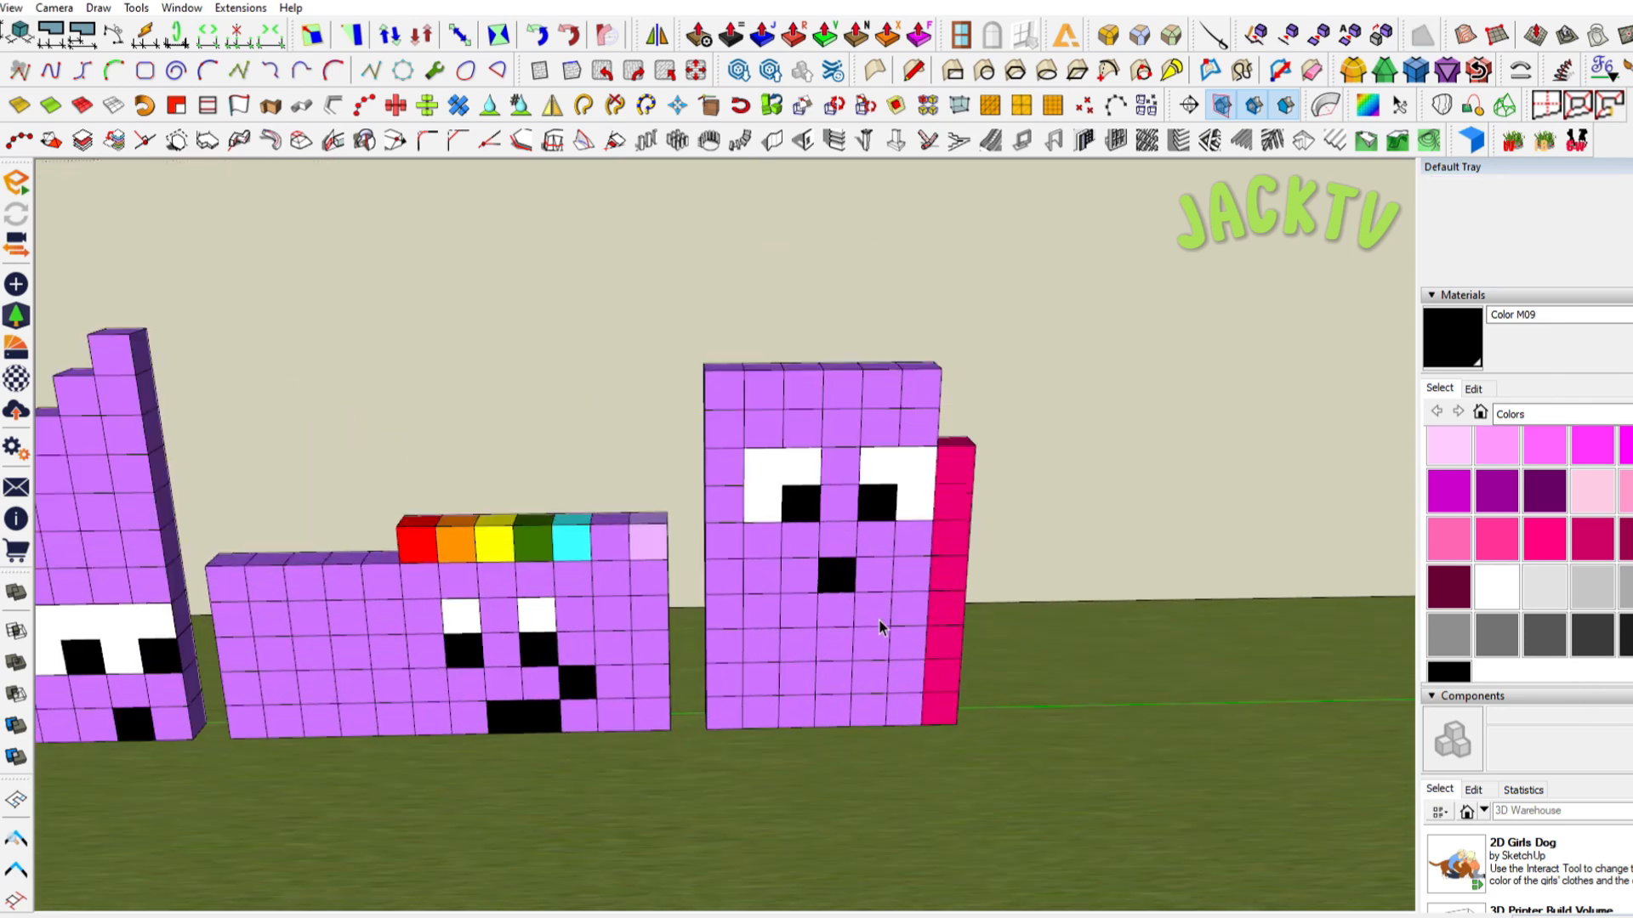
scroll(880, 629, "down", 3)
scroll(884, 640, "up", 2)
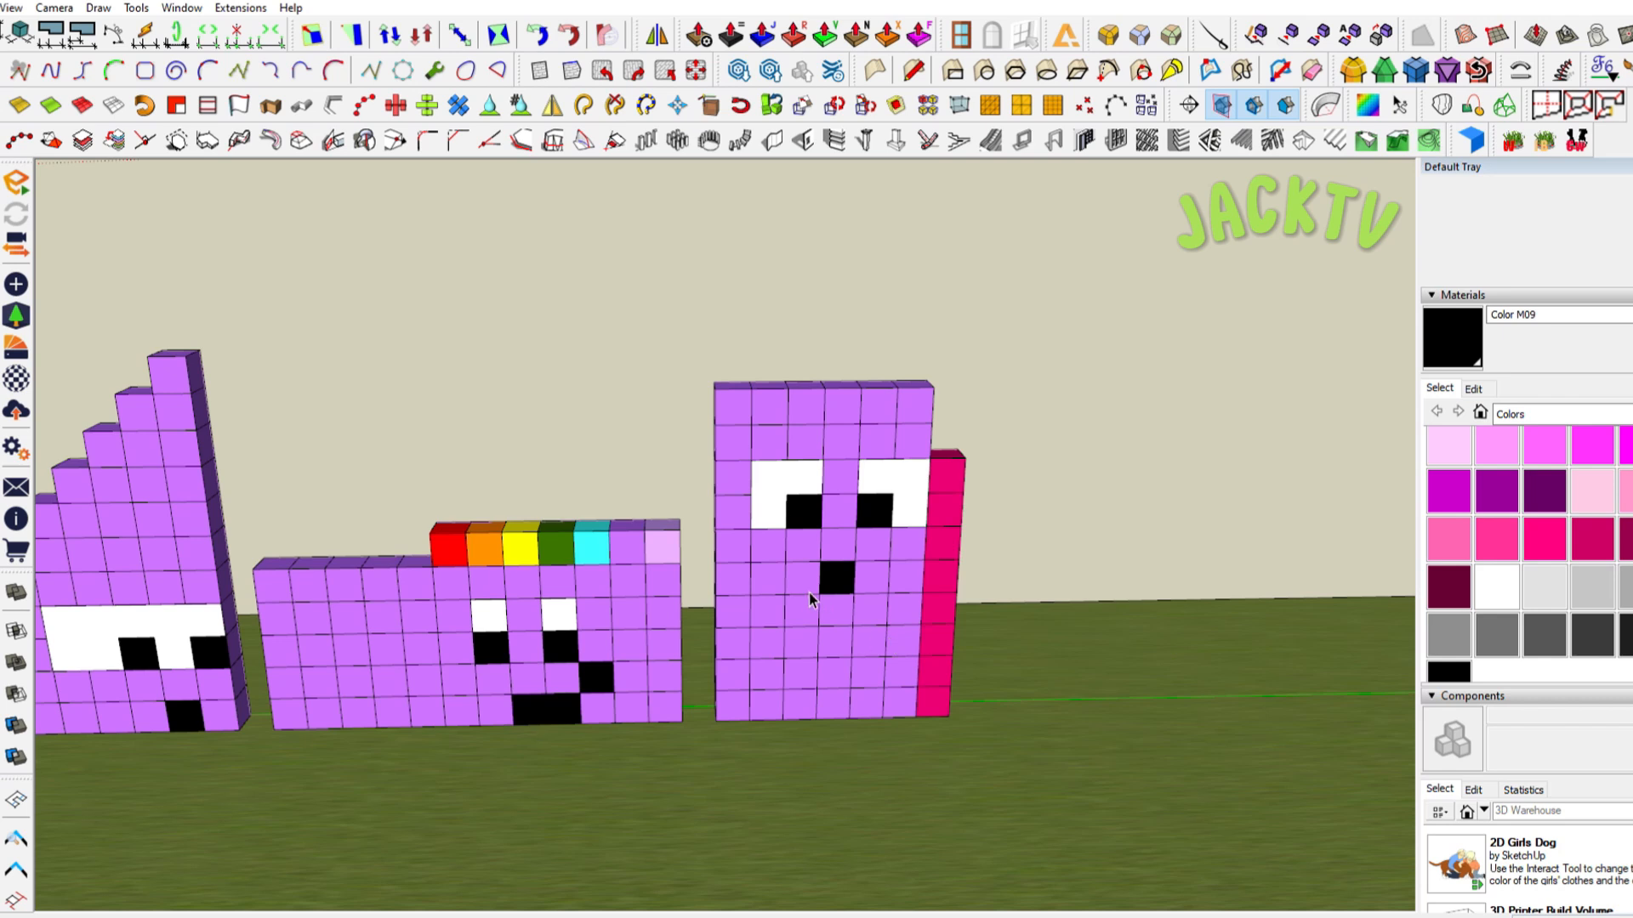
Replace the purple block diagonally below the black mouth block, in the third column, with a copy of the black block
left_click(846, 606)
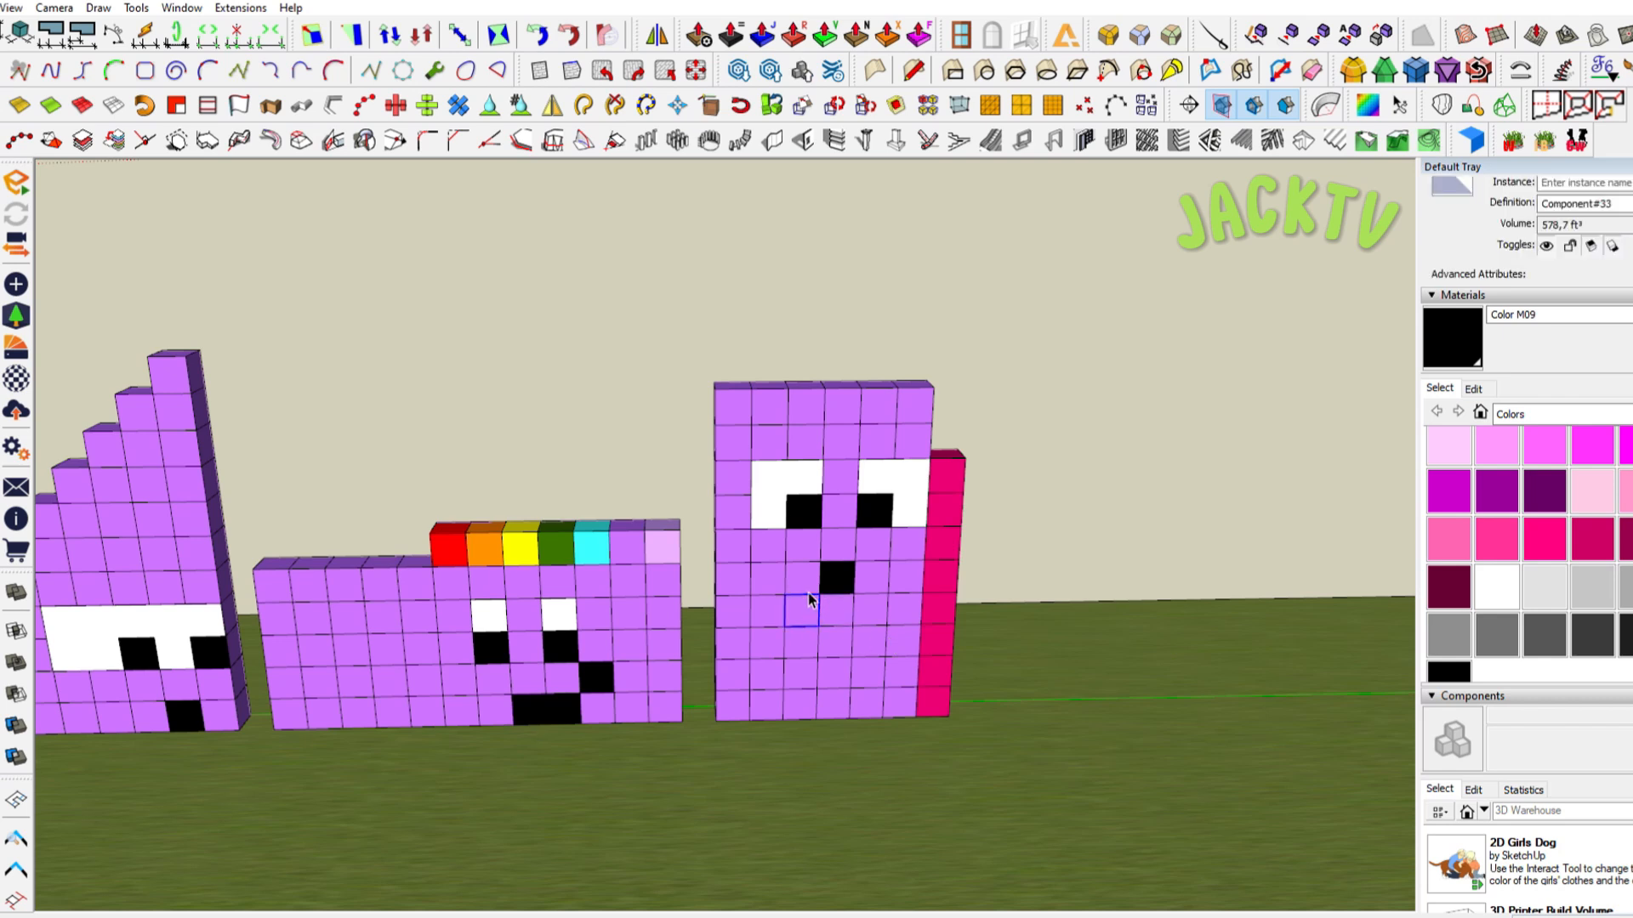
key("Delete")
left_click(849, 578)
key("m")
key("ctrl")
left_click(854, 593)
left_click(819, 627)
key("space")
left_click(997, 624)
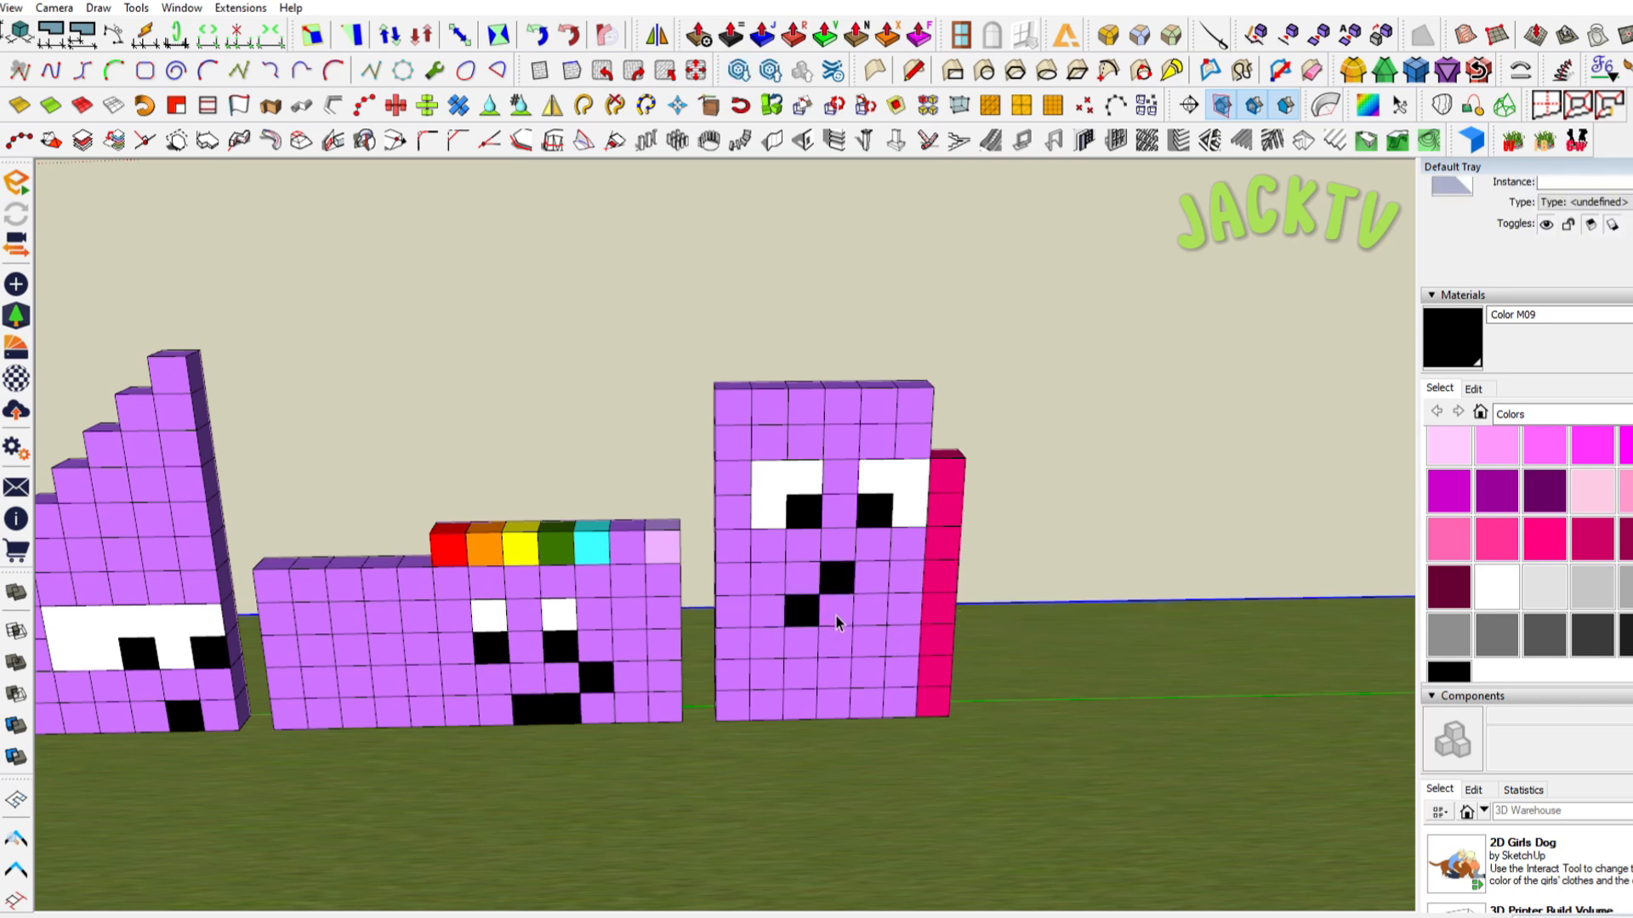
Copy the whole finished figure with its magenta column to the end of the row
scroll(834, 619, "down", 3)
left_click(748, 508)
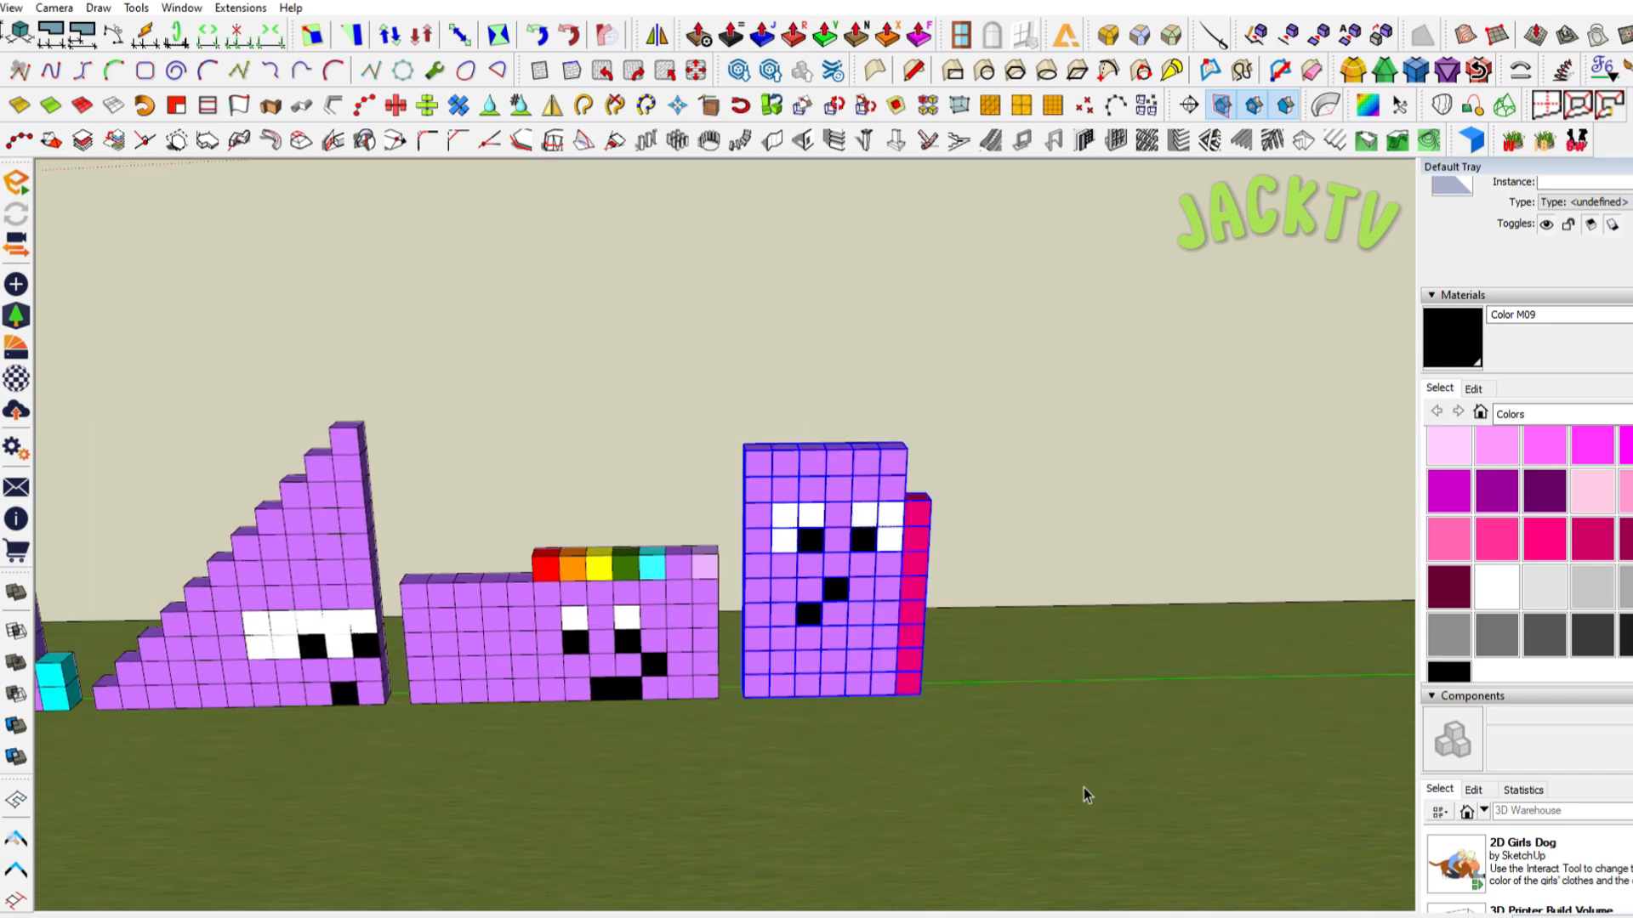
left_click(718, 698)
key("ctrl")
left_click(921, 695)
key("space")
scroll(1029, 563, "up", 6)
double_click(1068, 572)
middle_click_drag(1068, 572, 1131, 625)
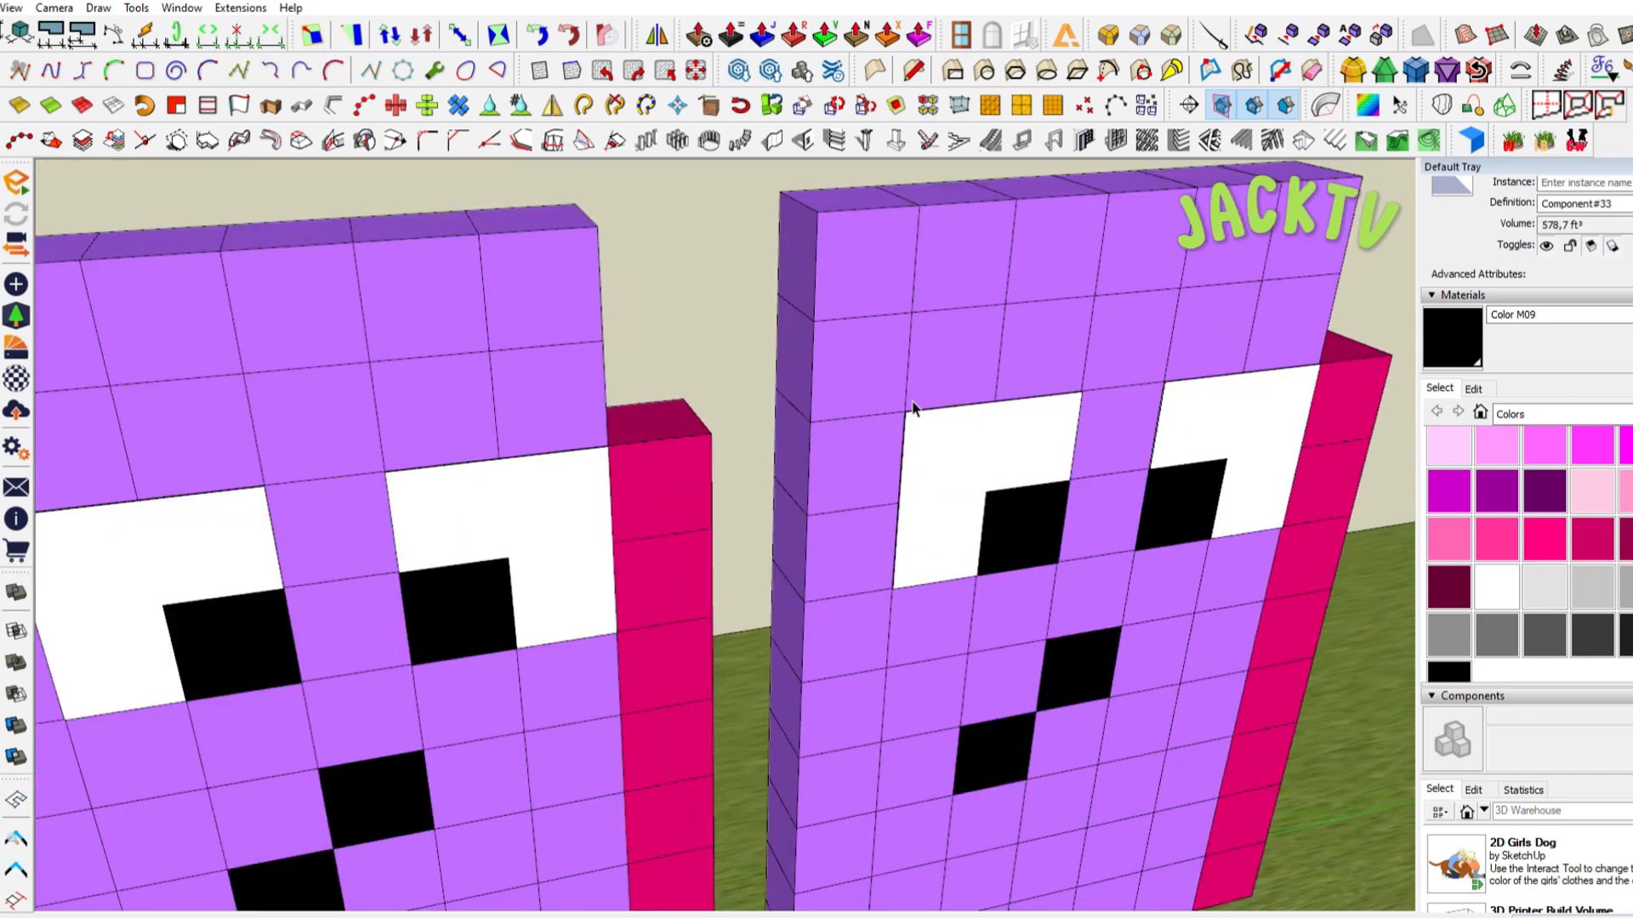
Delete both eyes and the two black mouth blocks from the copied figure at the end of the row
left_click(914, 417)
key("Delete")
left_click(1163, 388)
scroll(1148, 477, "down", 2)
left_click(1169, 510)
key("Delete")
left_click(1076, 711)
key("Delete")
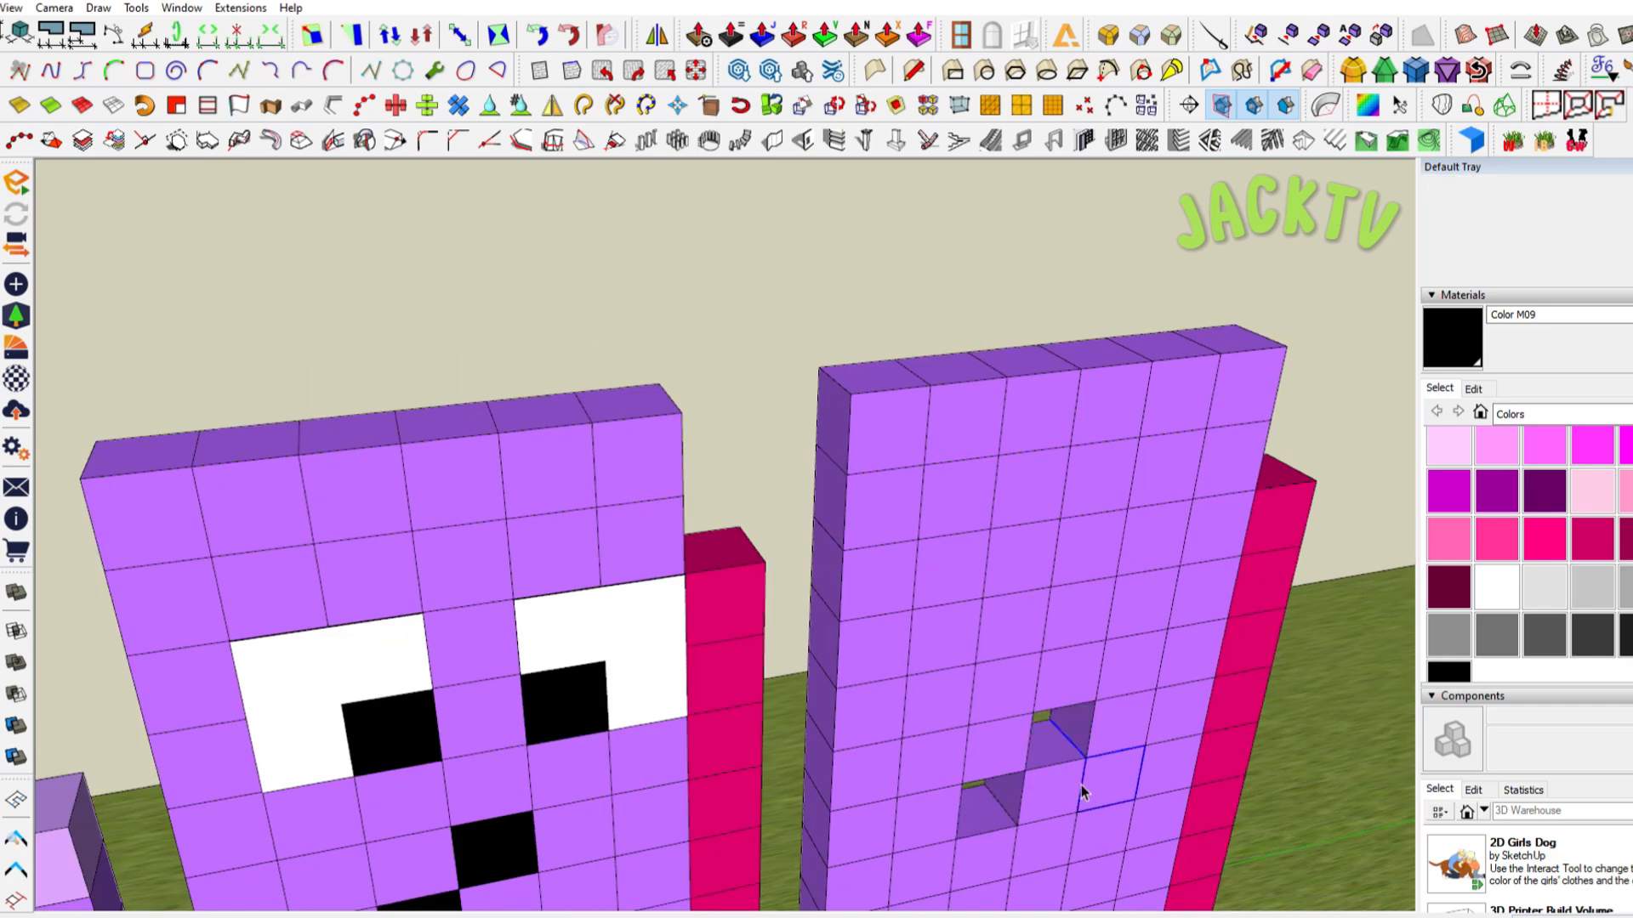
Fill the two mouth gaps with copies of the adjacent purple blocks and delete the magenta side column
left_click(1080, 789)
left_click(1141, 712, "ctrl")
key("m")
left_click(1143, 745)
key("ctrl")
left_click(1085, 758)
key("space")
scroll(984, 748, "down", 5)
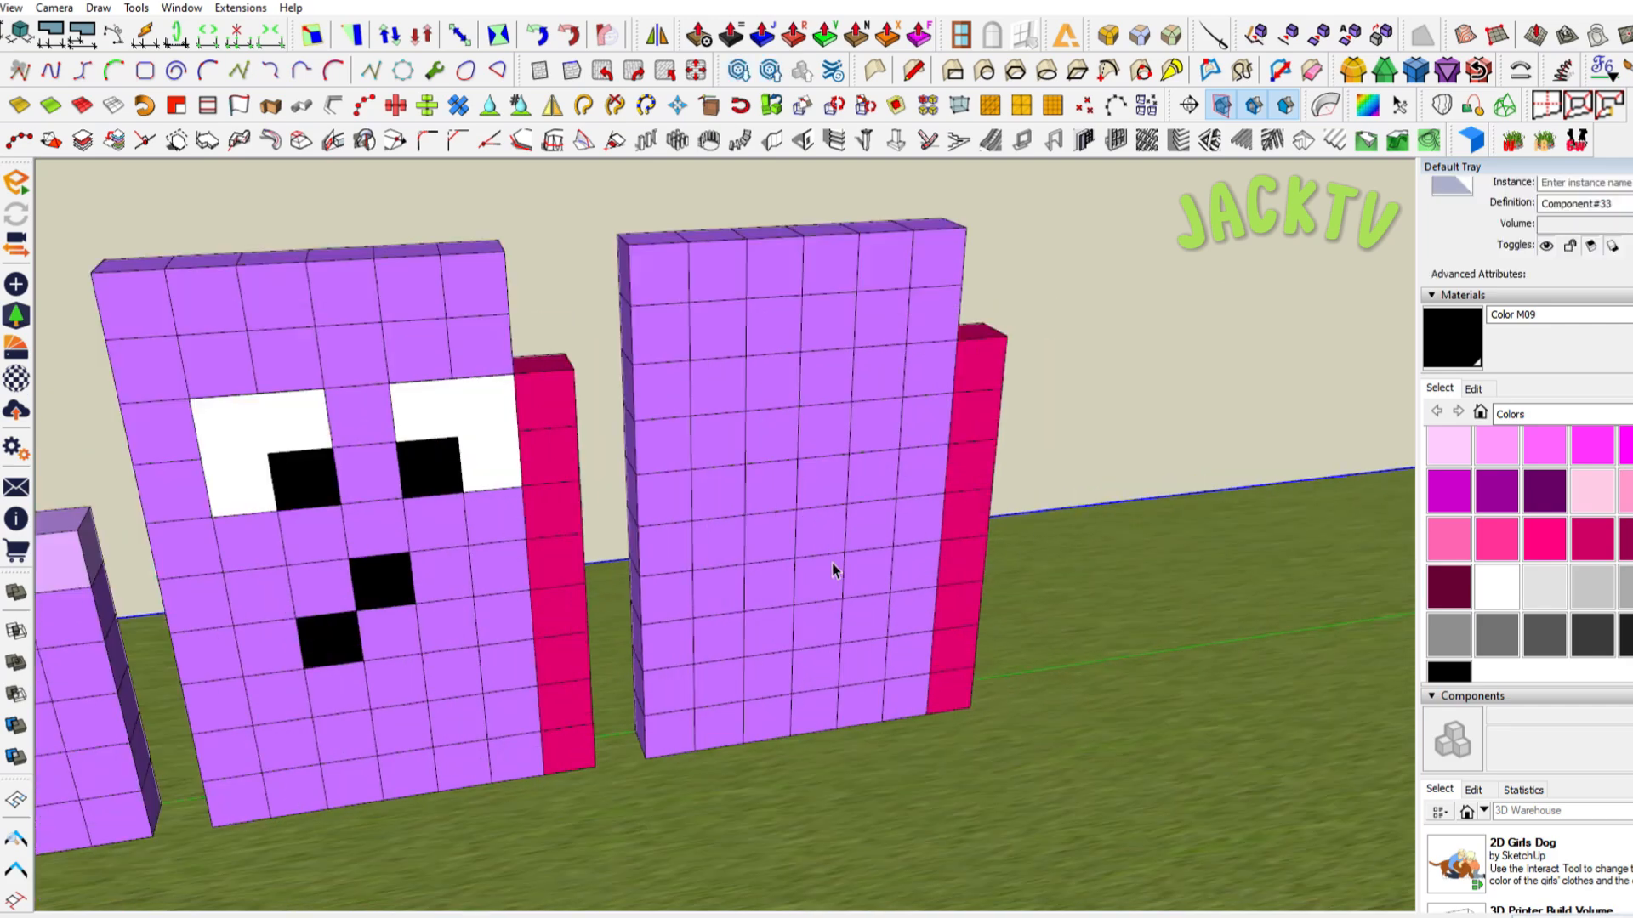
scroll(832, 563, "down", 3)
scroll(880, 602, "down", 8)
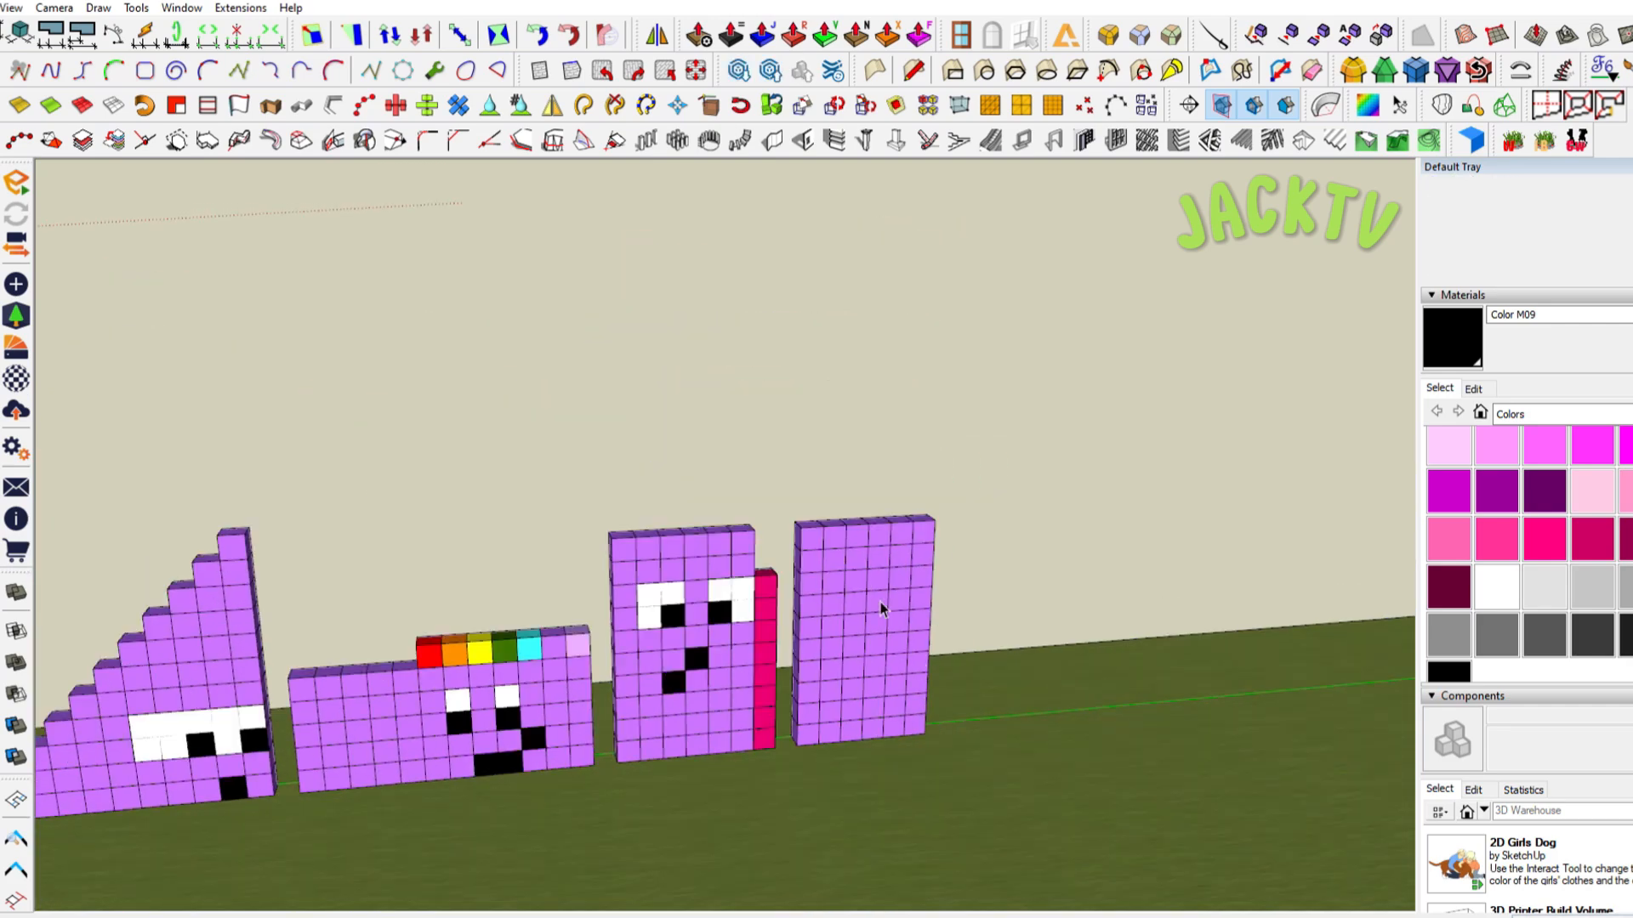
Copy the grey three-by-three figure from the row to the foot of the blank purple body, flush against its outer edge
scroll(408, 653, "down", 3)
scroll(485, 605, "up", 8)
left_click_drag(437, 543, 610, 723)
key("m")
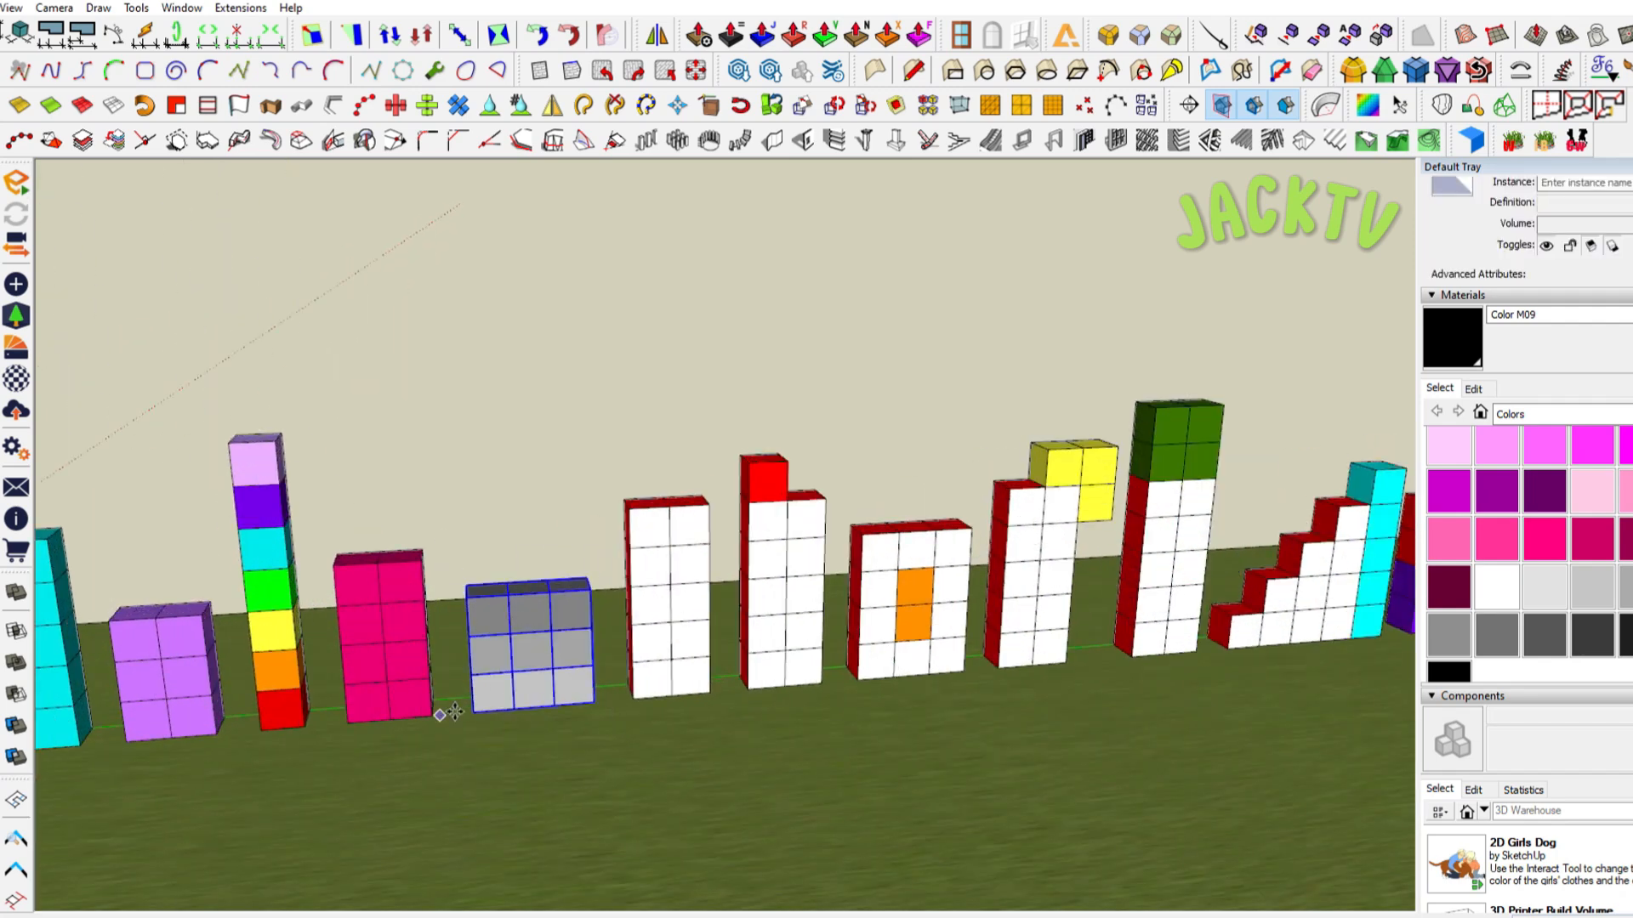
left_click(466, 713)
key("ctrl")
scroll(663, 680, "down", 6)
scroll(412, 684, "down", 4)
scroll(838, 642, "up", 4)
scroll(829, 706, "up", 6)
scroll(833, 723, "up", 3)
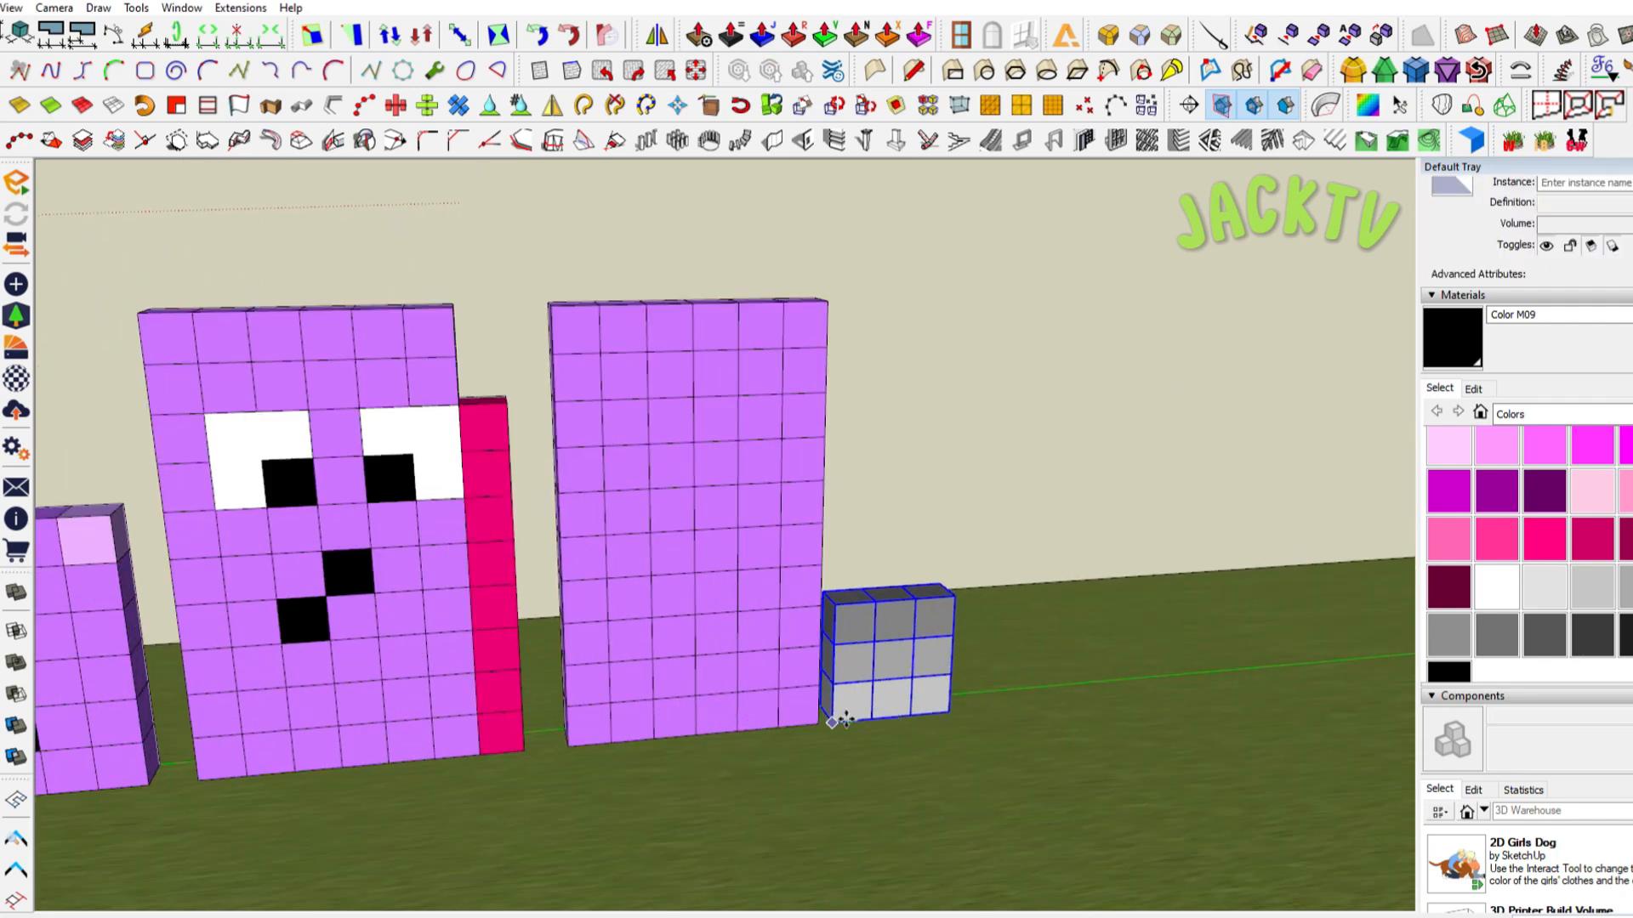
left_click(820, 723)
key("space")
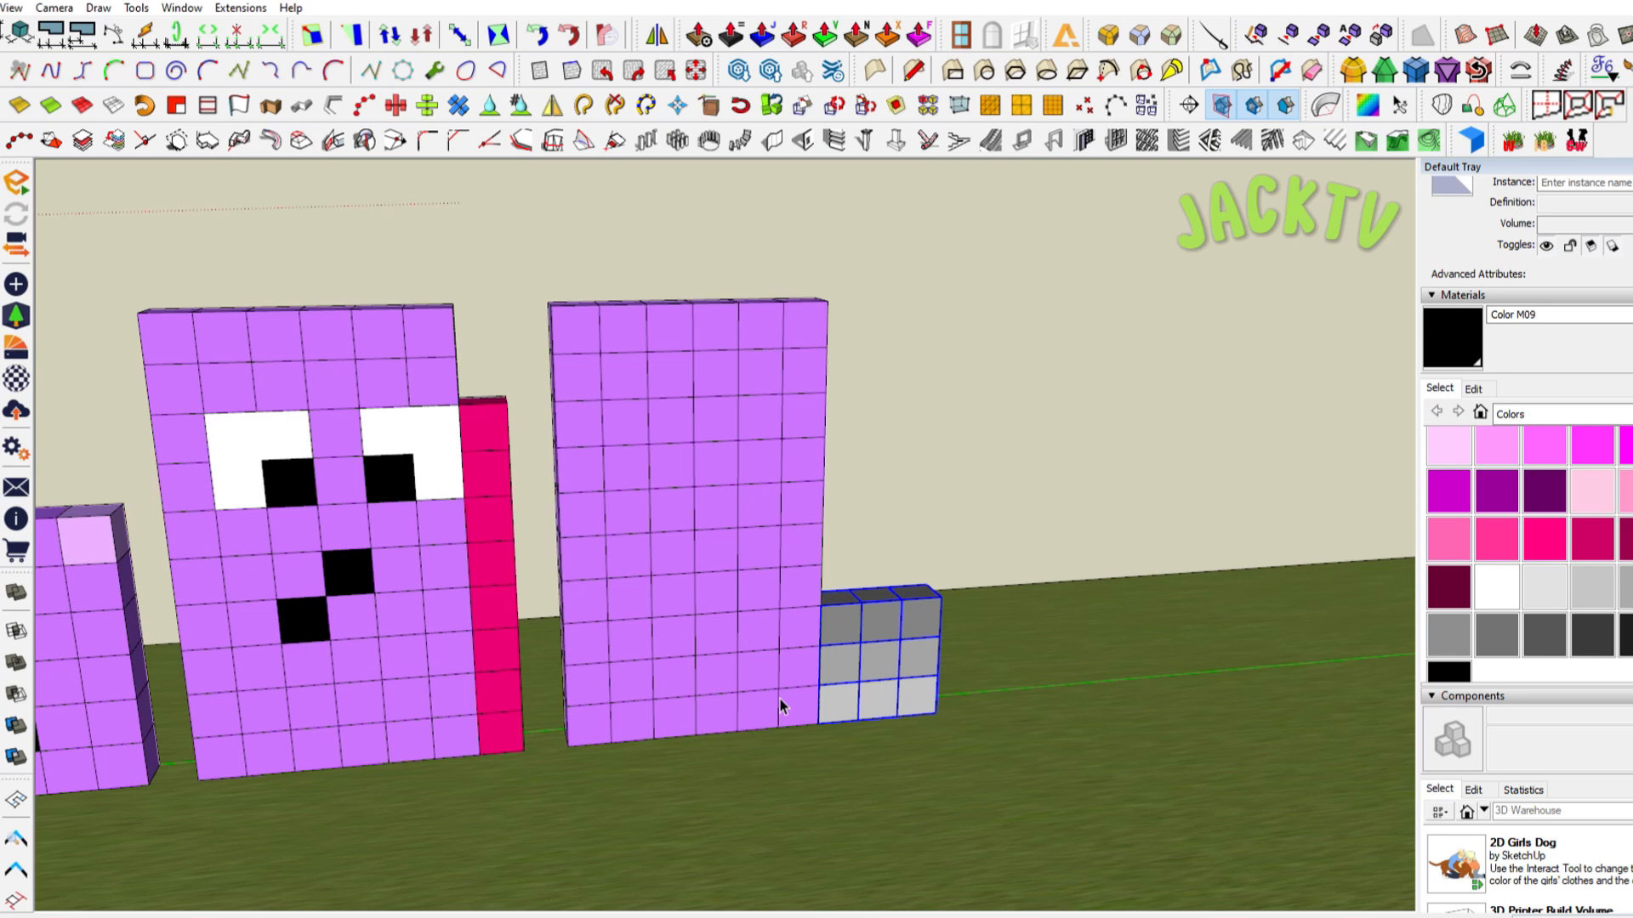
Move the grey square on top of the purple body's first three columns, and the body's far top corner block to the foot of a seventh column
key("m")
left_click(835, 718)
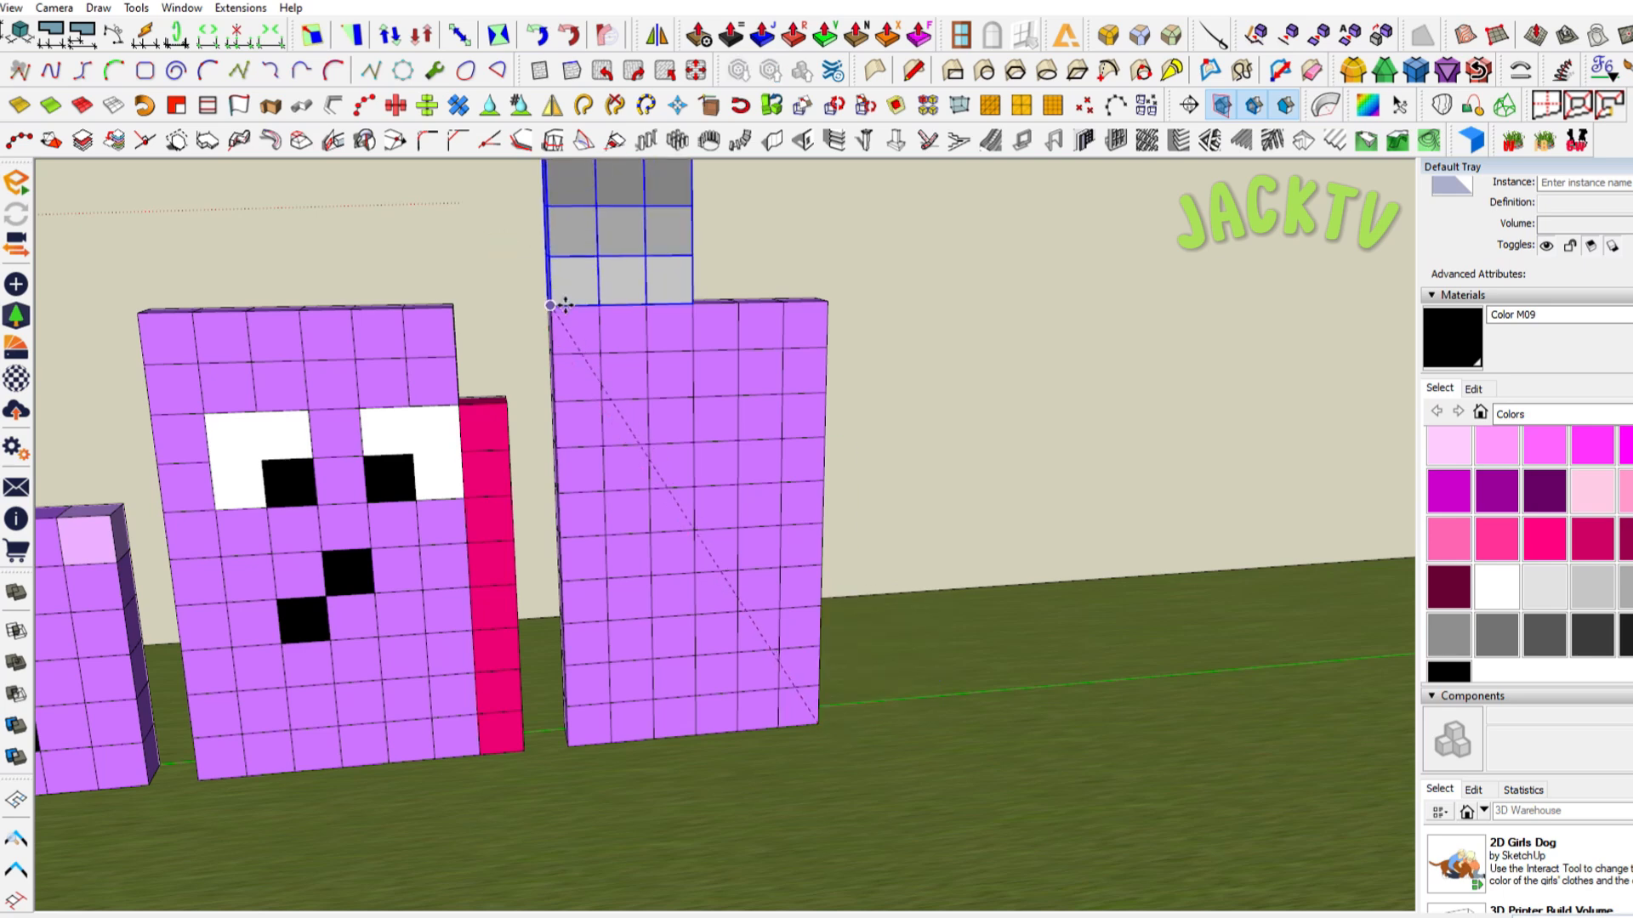
left_click(783, 348)
left_click(821, 723)
key("space")
left_click(813, 374)
left_click(760, 316)
scroll(759, 316, "down", 3)
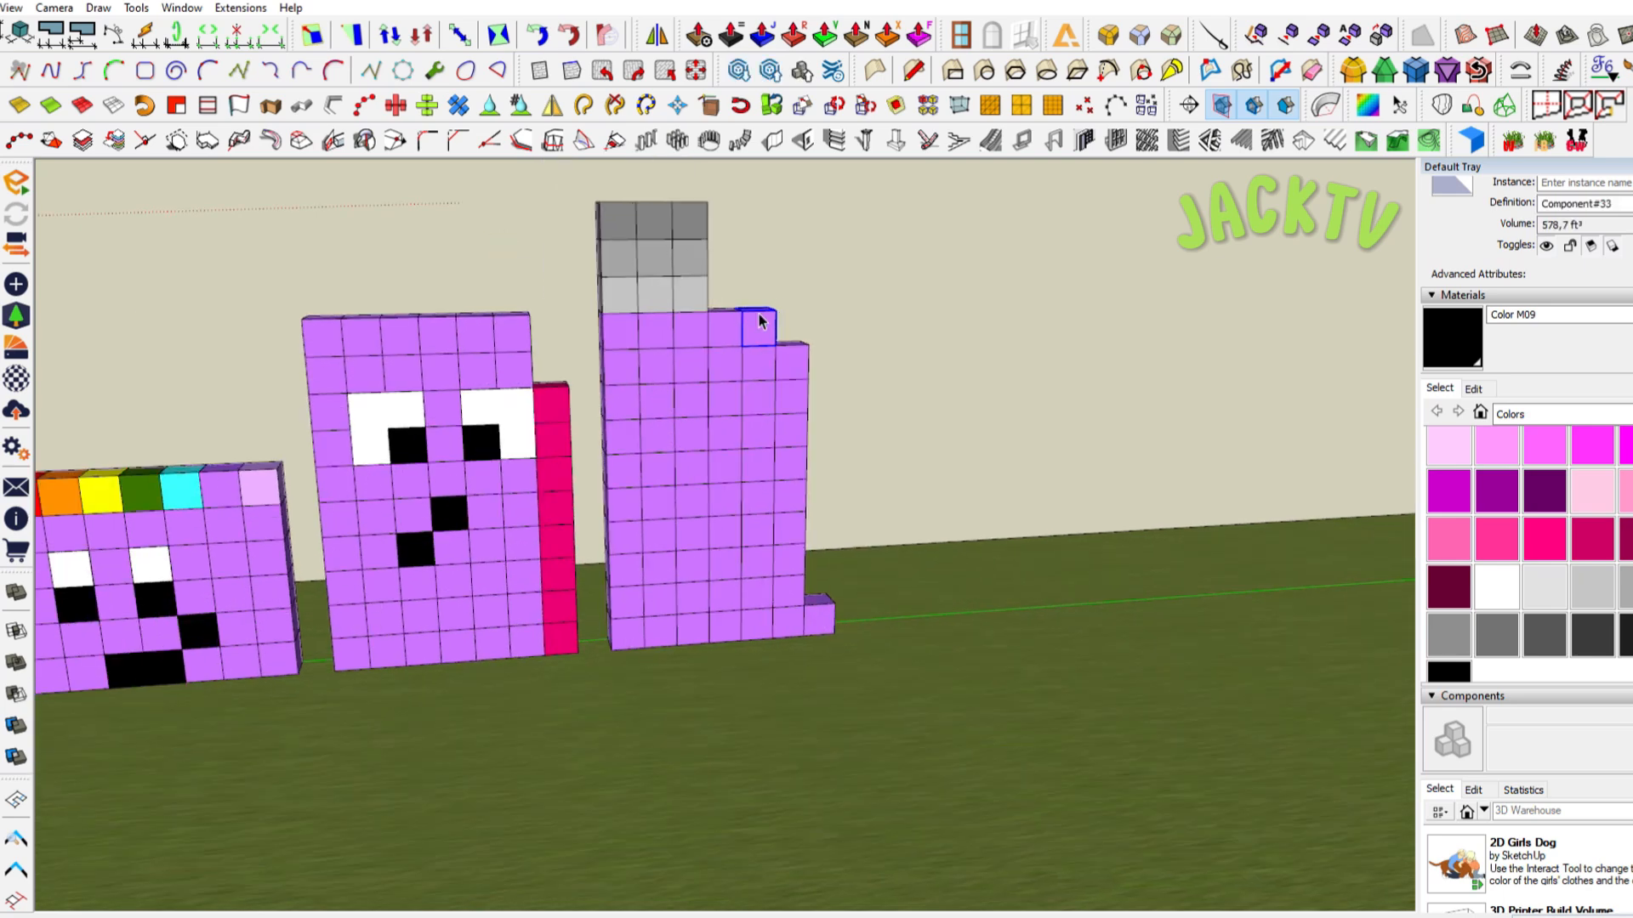
Move the three dark grey blocks one by one from the top row onto the purple block of the seventh column
left_click(699, 291)
left_click(697, 224)
key("m")
left_click(672, 239)
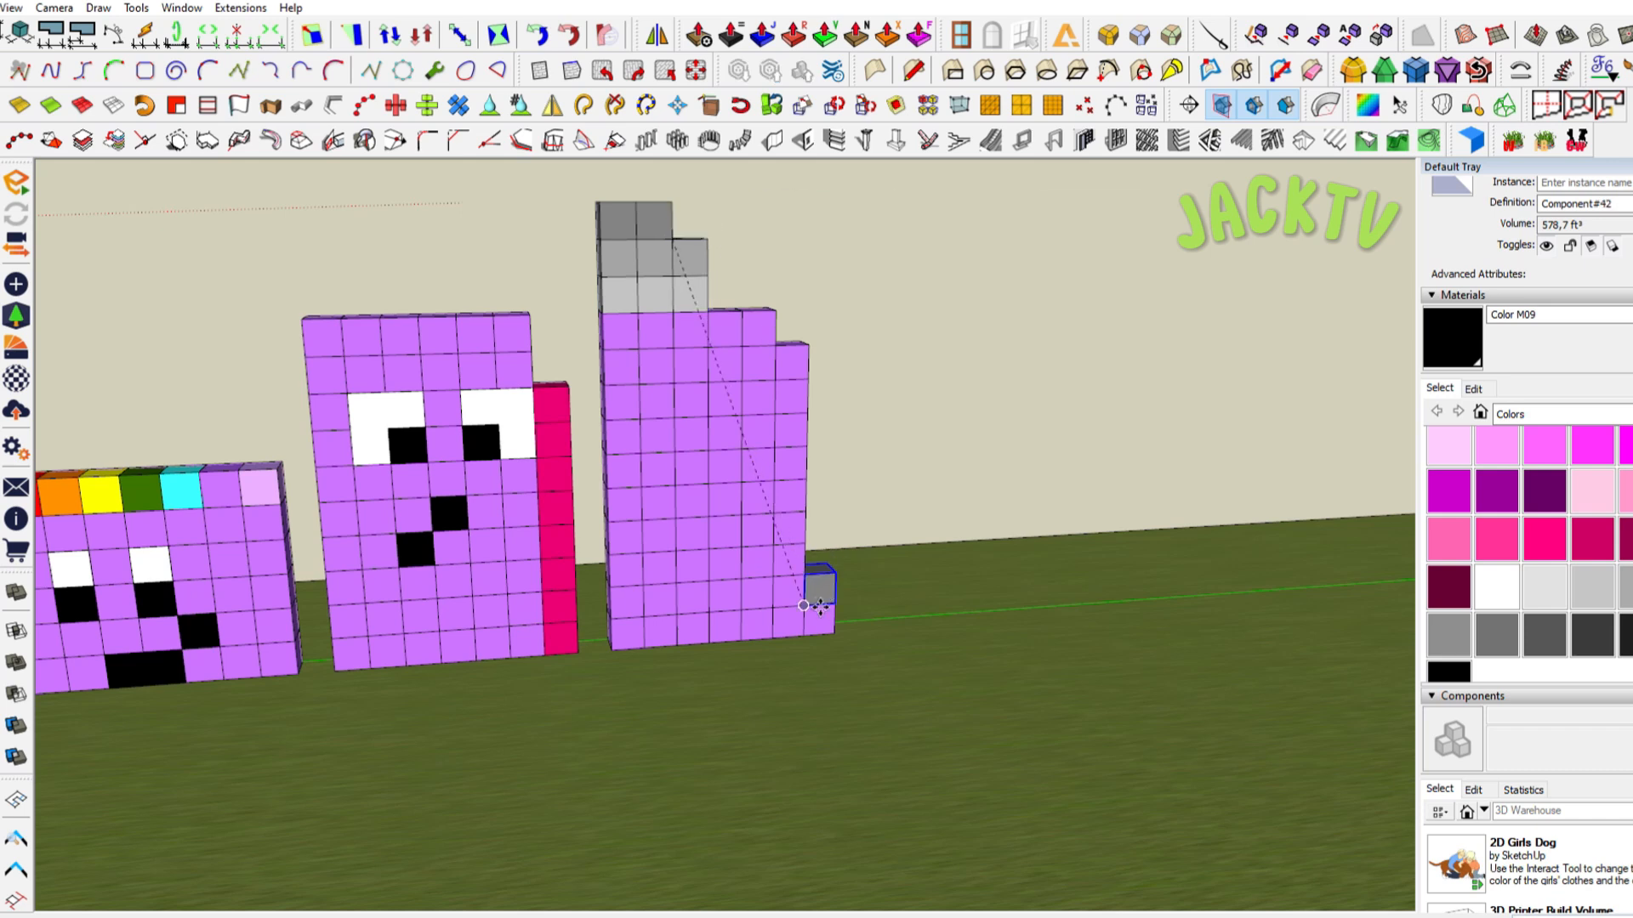
left_click(808, 605)
key("space")
left_click(656, 224)
key("m")
left_click(638, 240)
left_click(806, 573)
key("space")
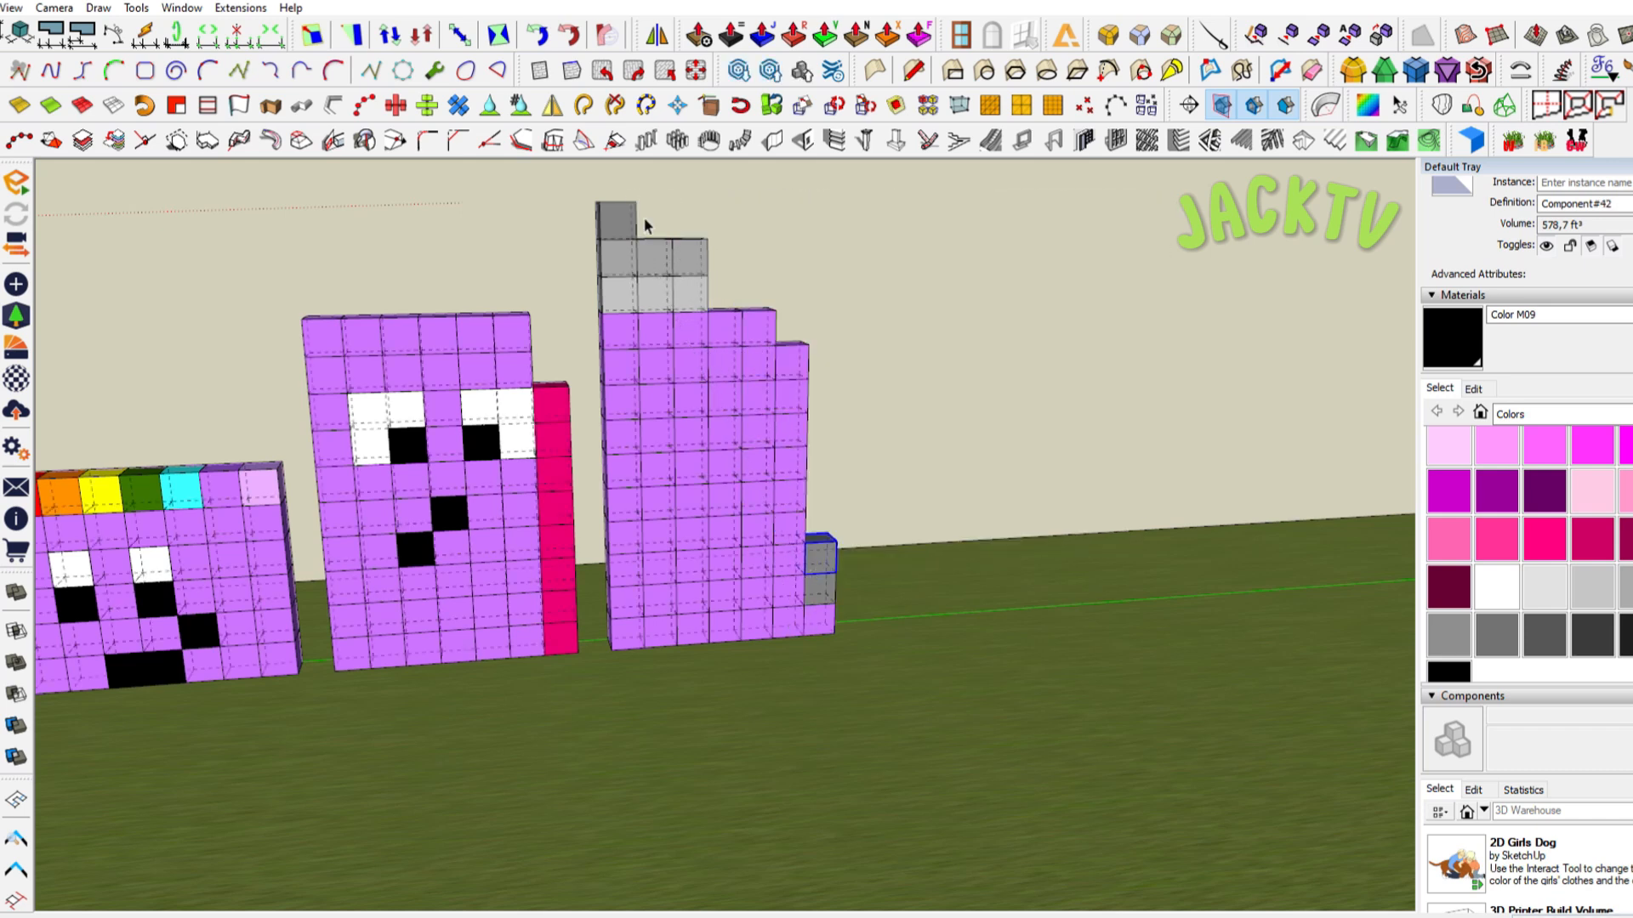
left_click(622, 221)
key("m")
left_click(600, 240)
left_click(806, 541)
key("space")
Stack the three medium grey blocks one by one above the dark grey ones in the seventh column
left_click(686, 262)
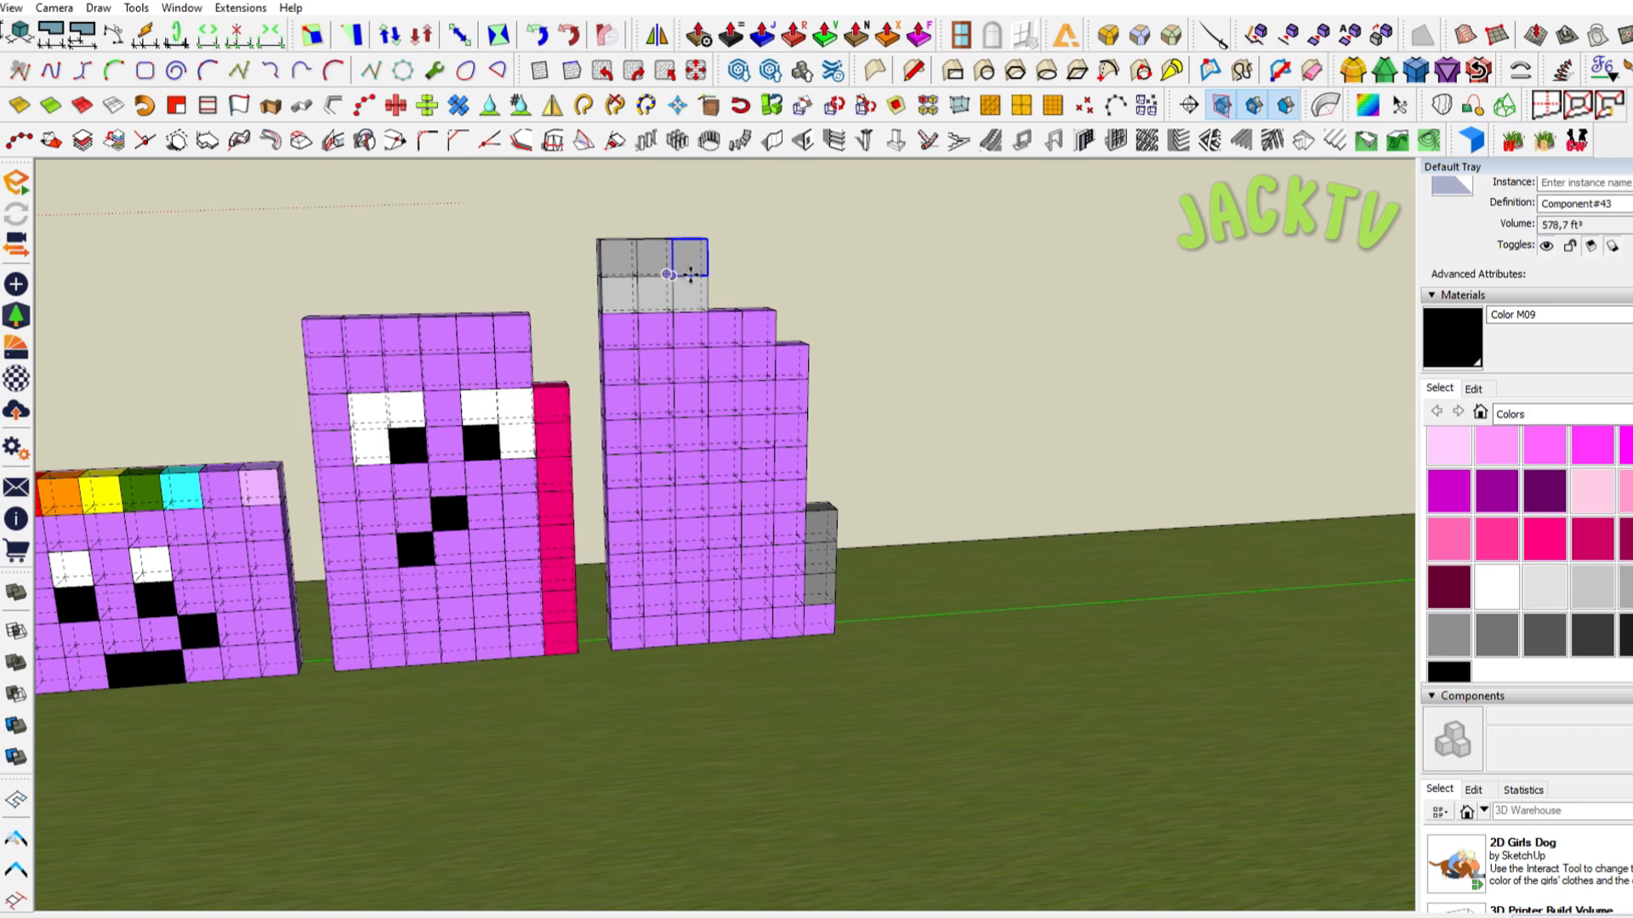
left_click(690, 275)
left_click(822, 509)
key("space")
left_click(656, 262)
key("m")
left_click(655, 275)
left_click(821, 477)
key("space")
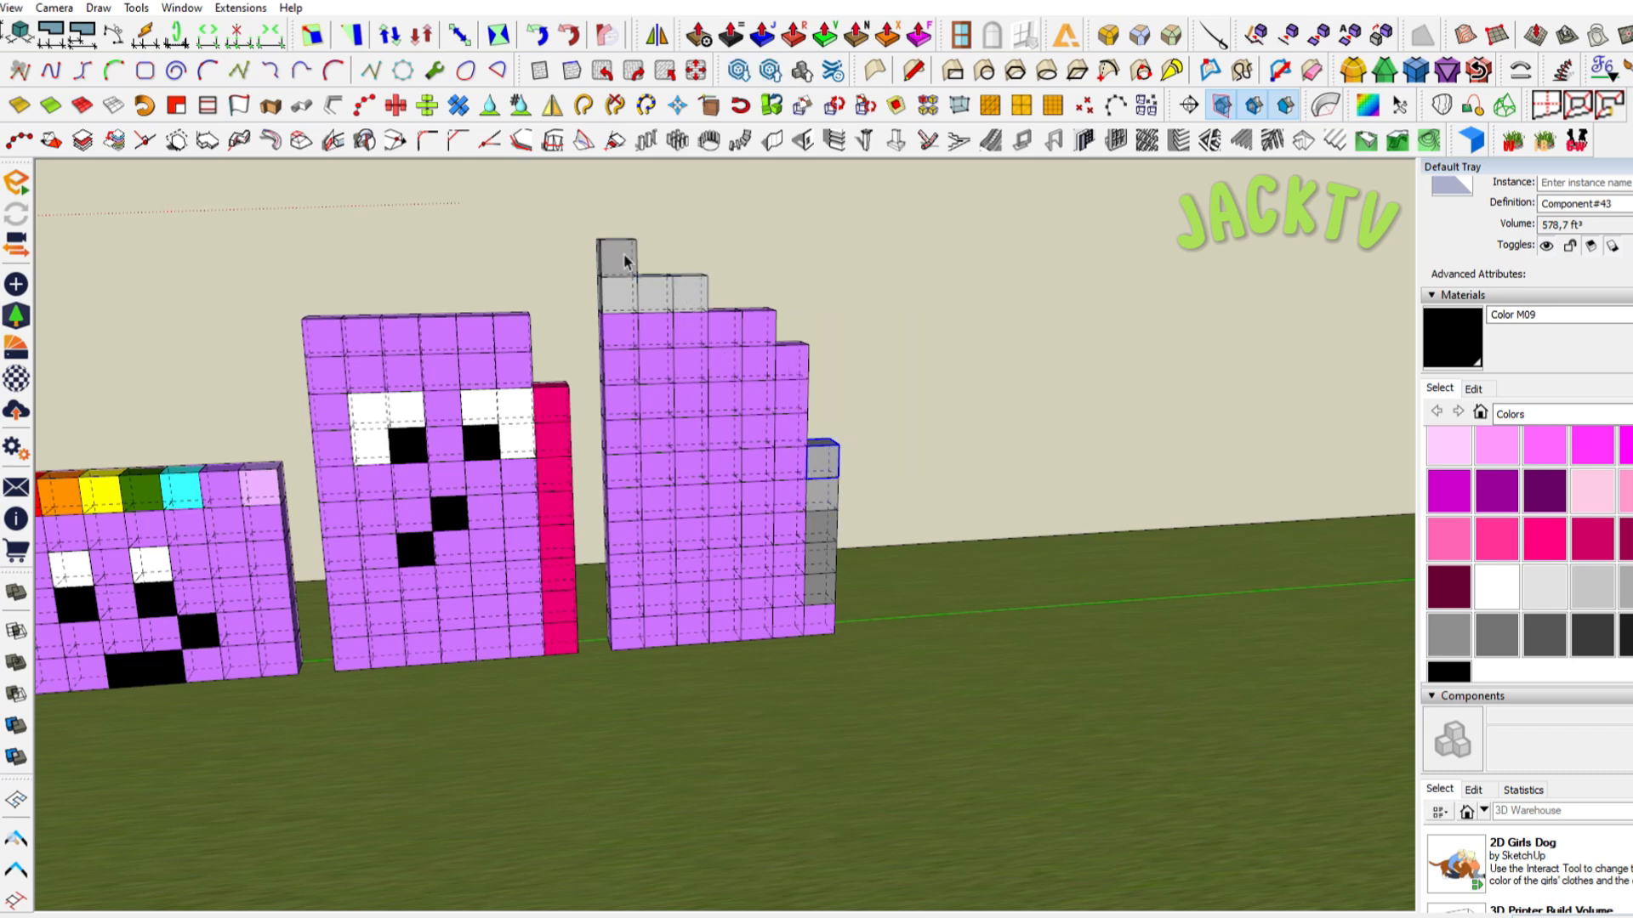
left_click(623, 262)
key("m")
left_click(619, 274)
left_click(822, 444)
key("space")
Move two light grey blocks onto the seventh column and the third one into the body's missing top corner
left_click(697, 292)
key("m")
left_click(691, 310)
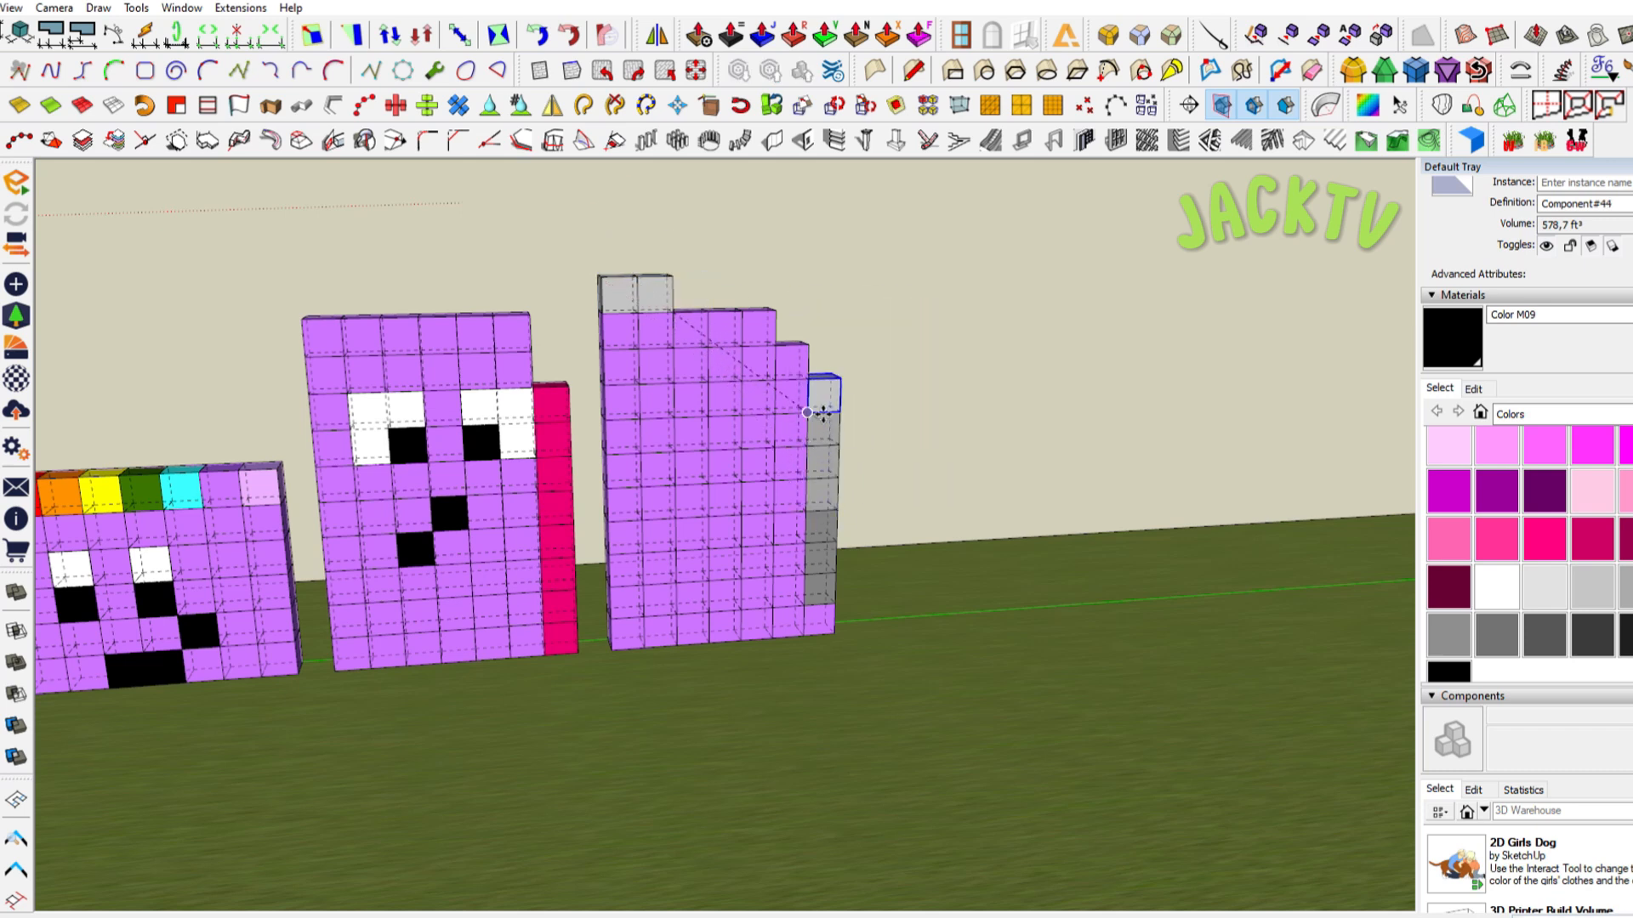
left_click(653, 310)
left_click(824, 377)
key("space")
left_click(619, 297)
key("m")
left_click(620, 311)
left_click(793, 342)
key("space")
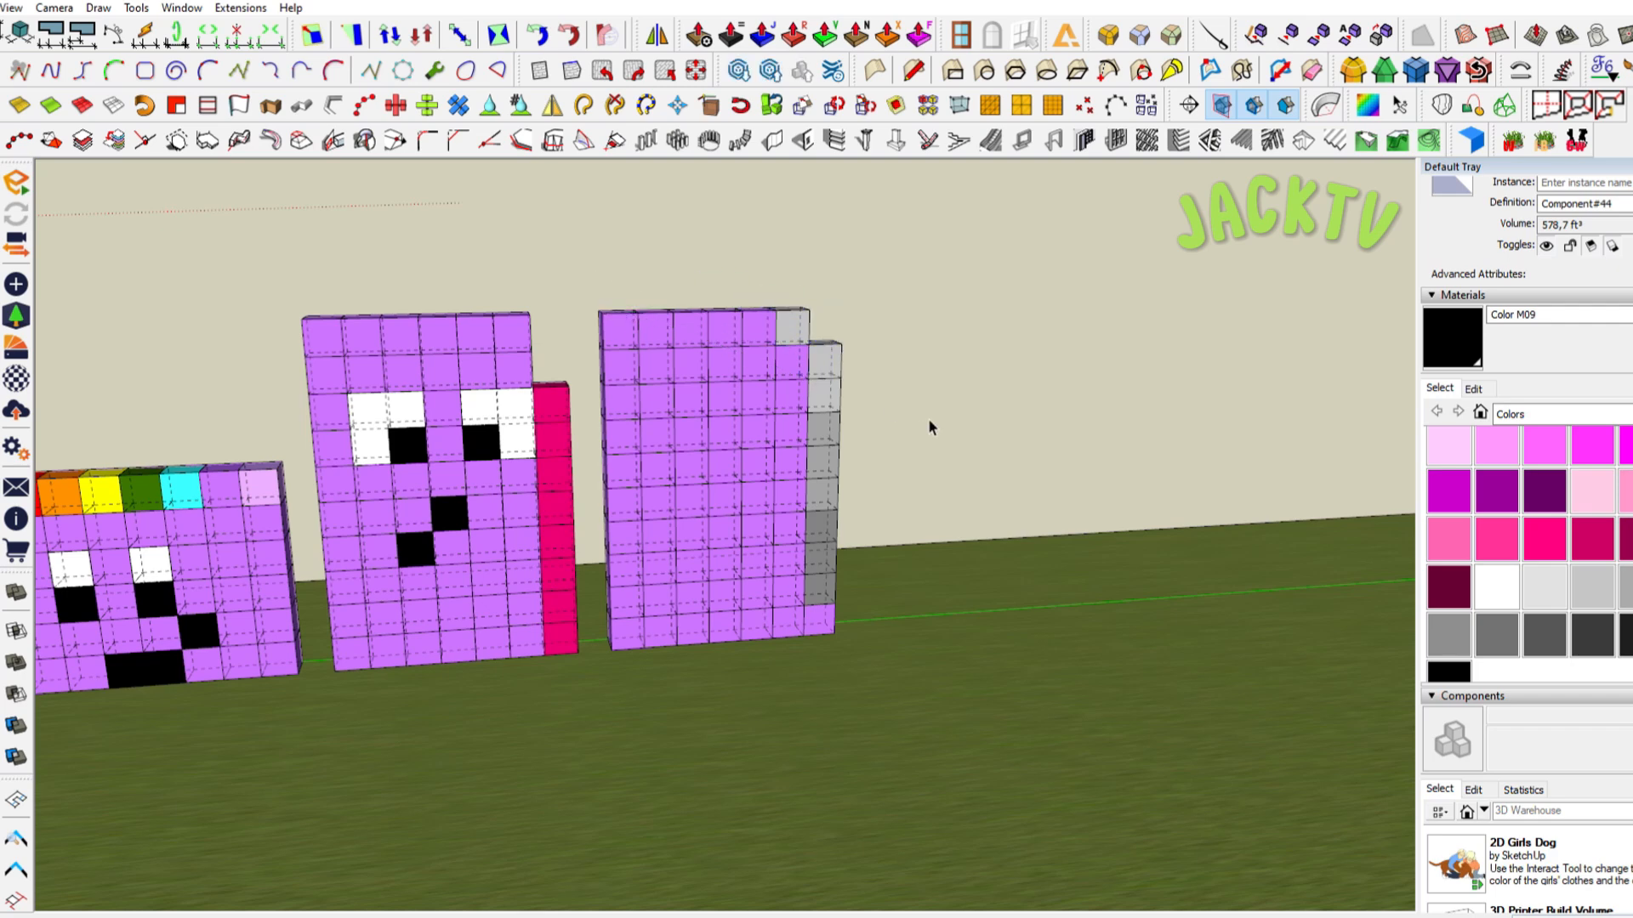
Shift the light grey block from the body's top corner onto the top of the grey side column
scroll(783, 574, "up", 2)
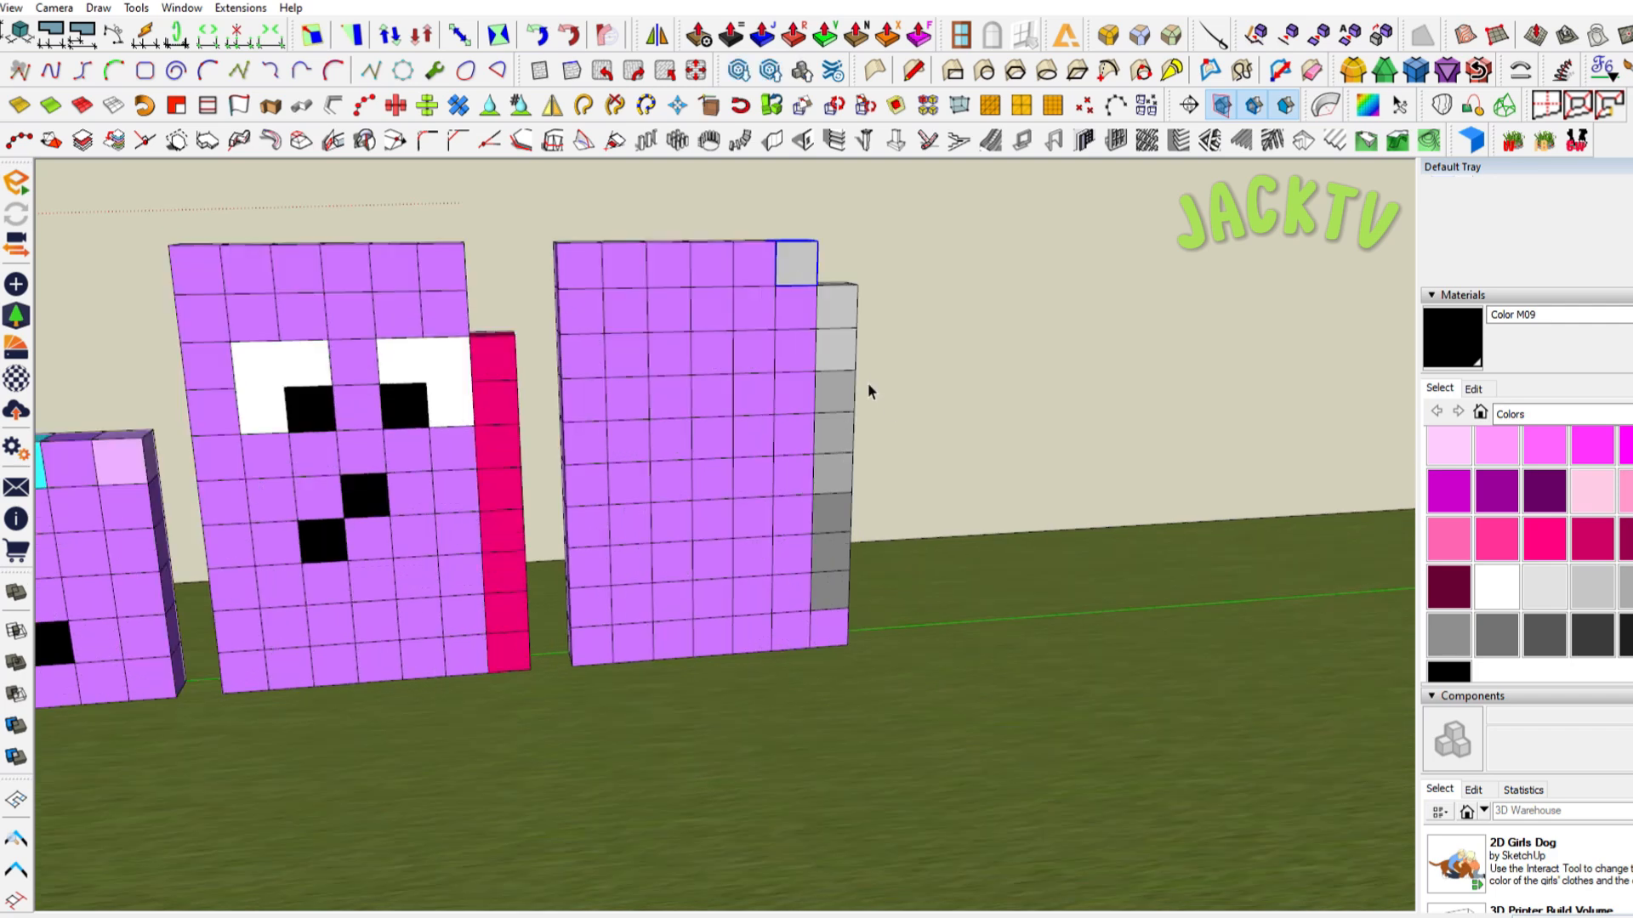
scroll(840, 284, "up", 2)
key("m")
left_click(812, 285)
left_click(869, 285)
key("space")
left_click(832, 729)
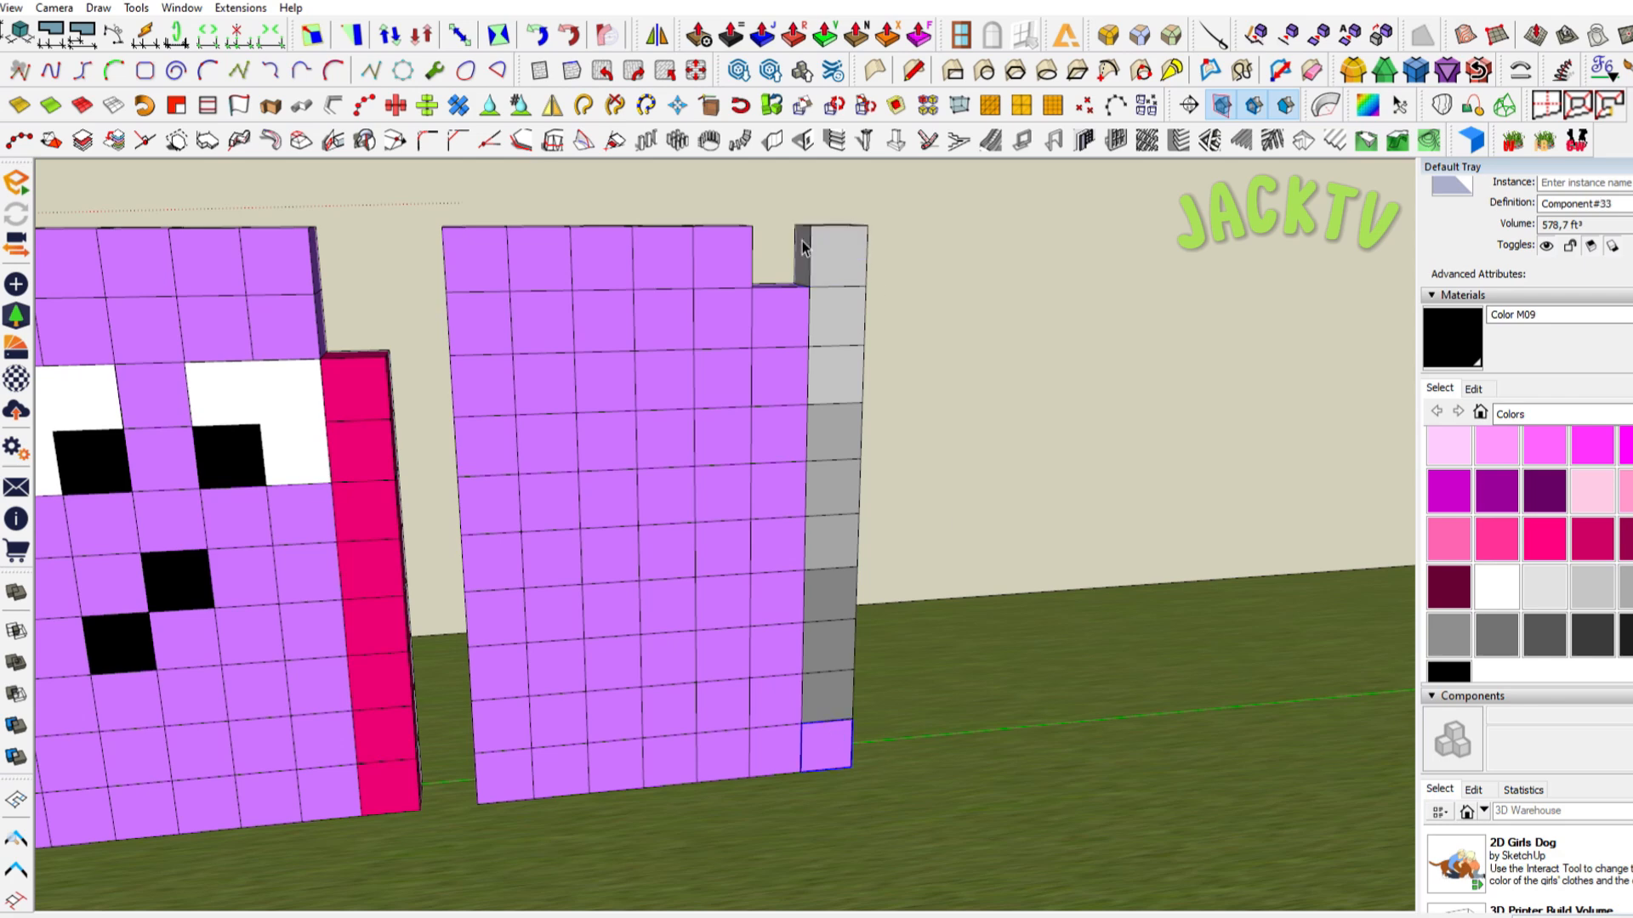
scroll(803, 241, "down", 2)
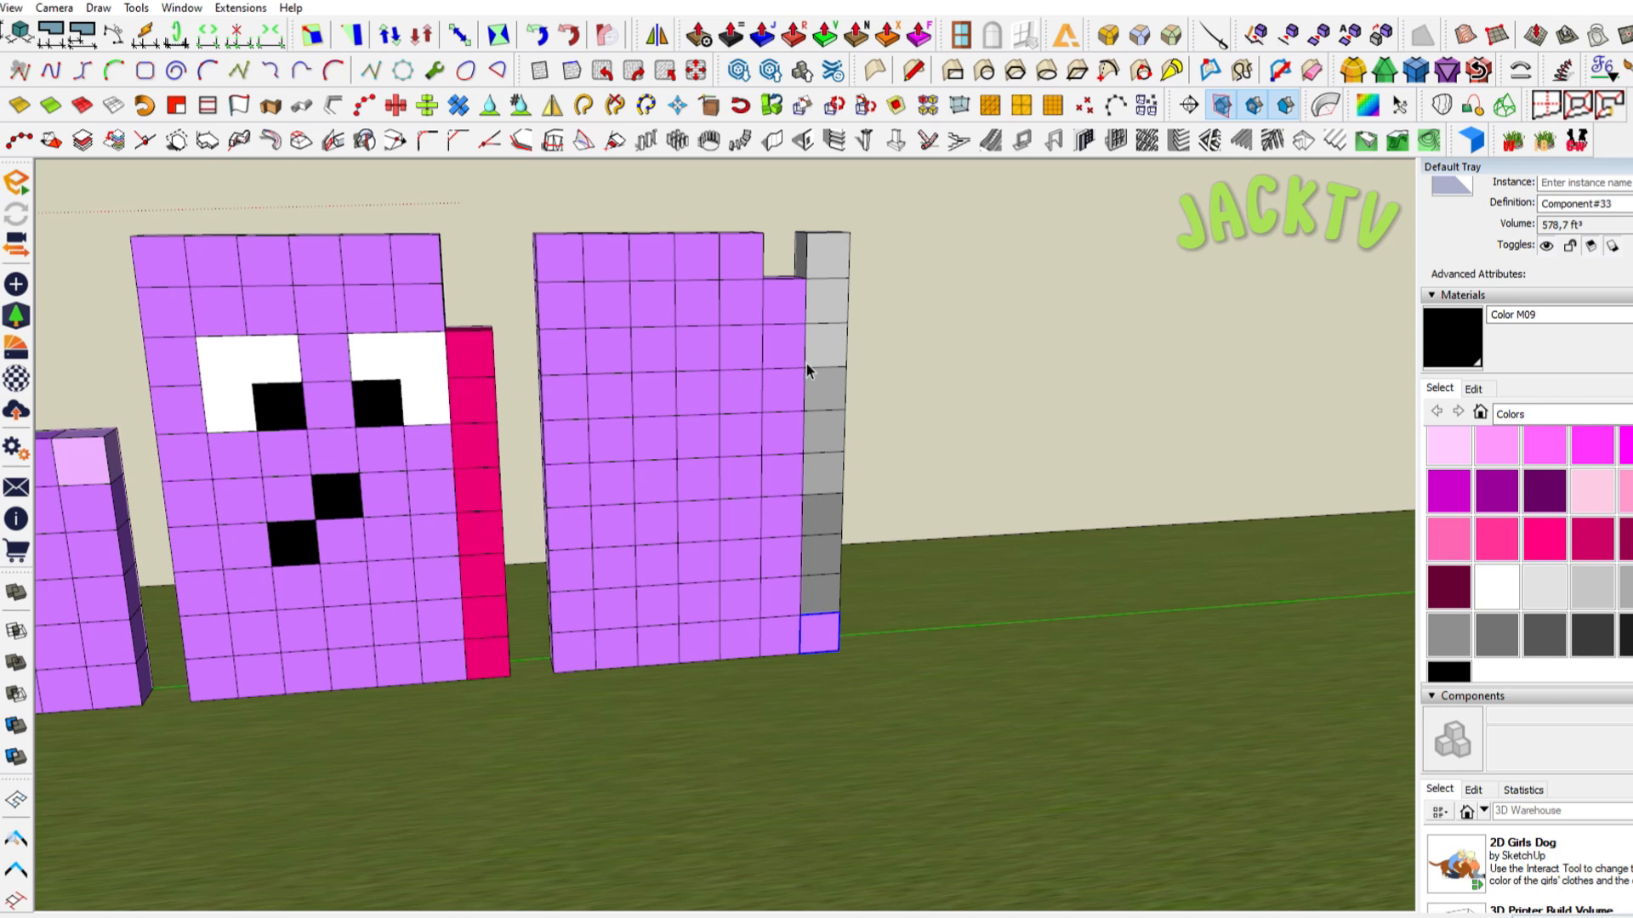
Draw a three-by-three-block eye rectangle over the first three columns of the body's top rows and group it
key("r")
left_click(675, 371)
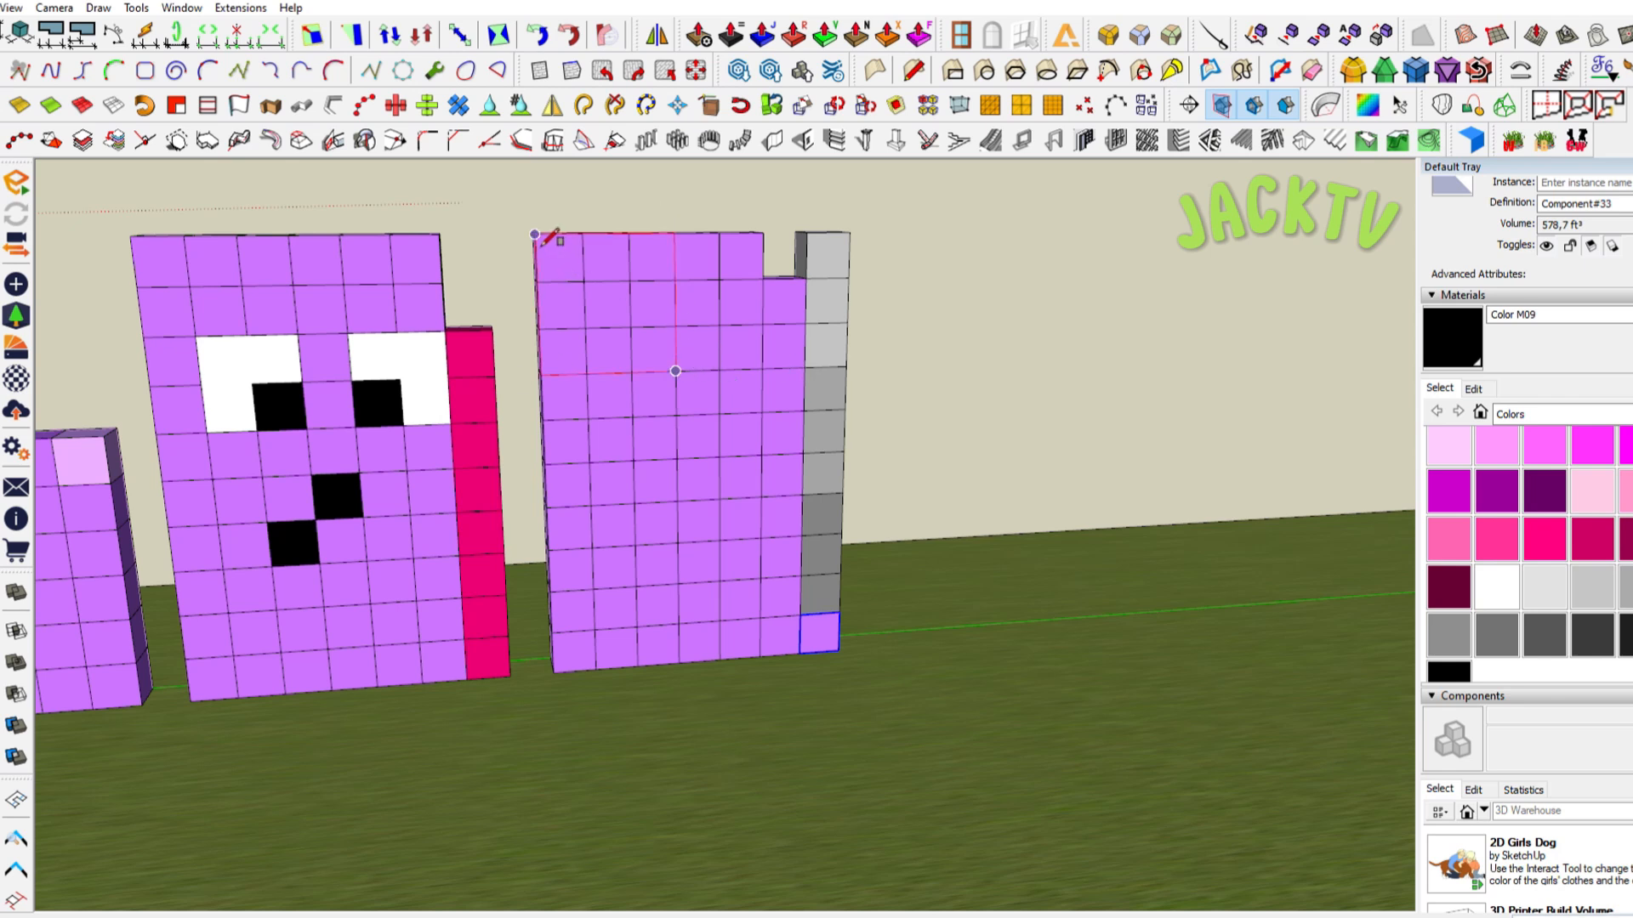
left_click(534, 234)
key("space")
scroll(658, 244, "up", 3)
left_click(659, 247)
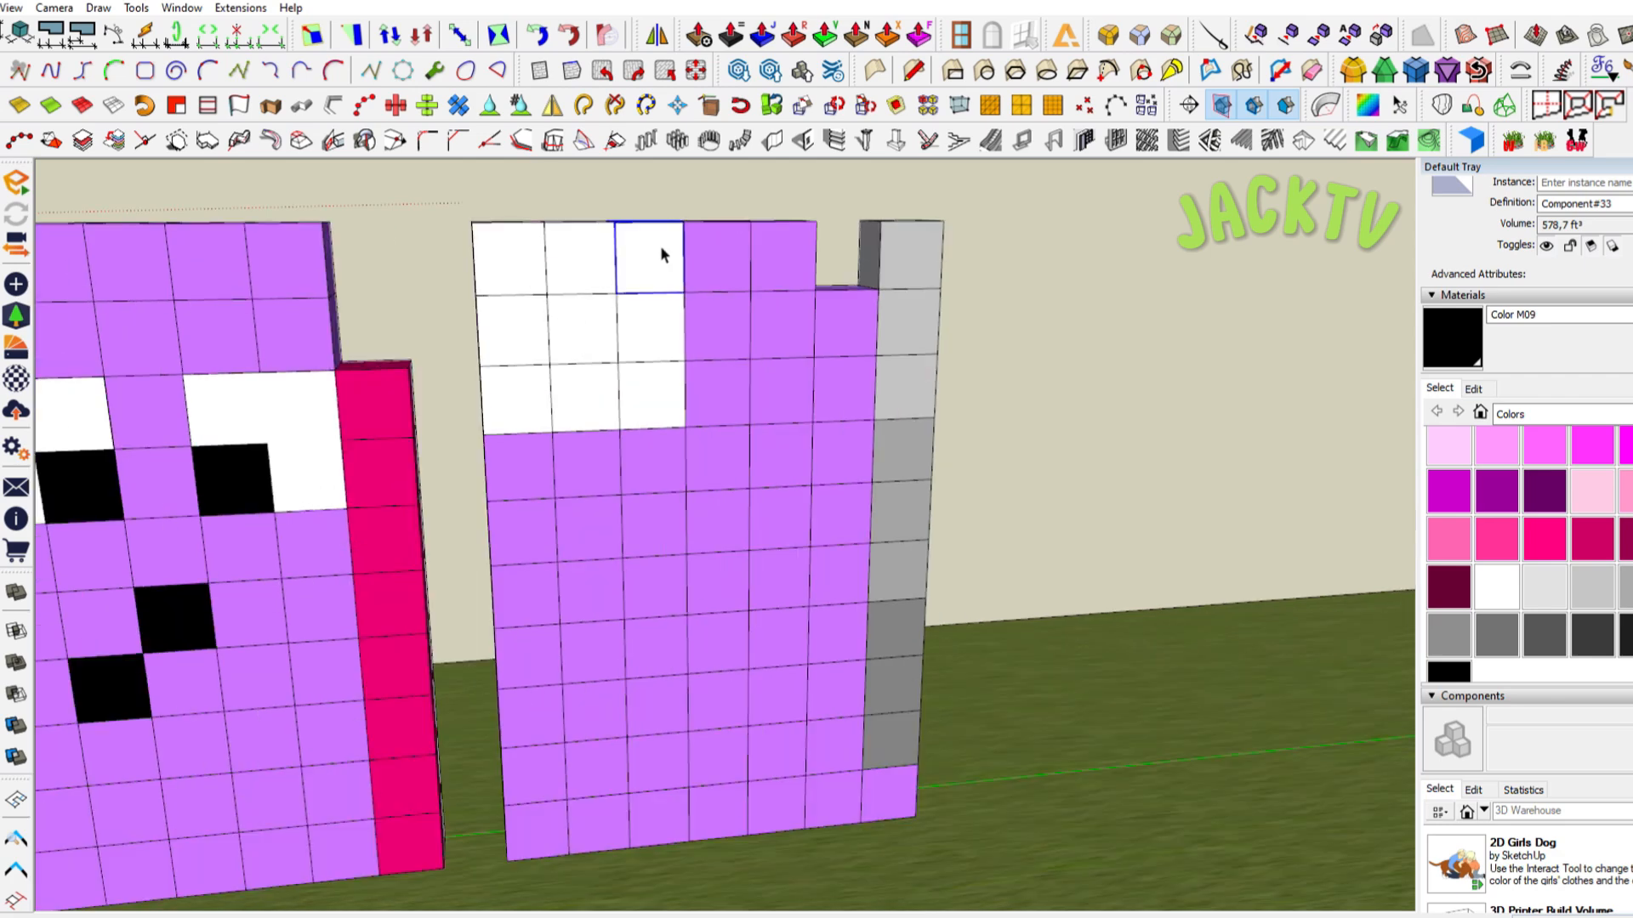
double_click(660, 246)
key("ctrl+g")
Inside the eye group, draw a one-block square pupil in the lower inner corner and paint it black with Color M09
double_click(660, 247)
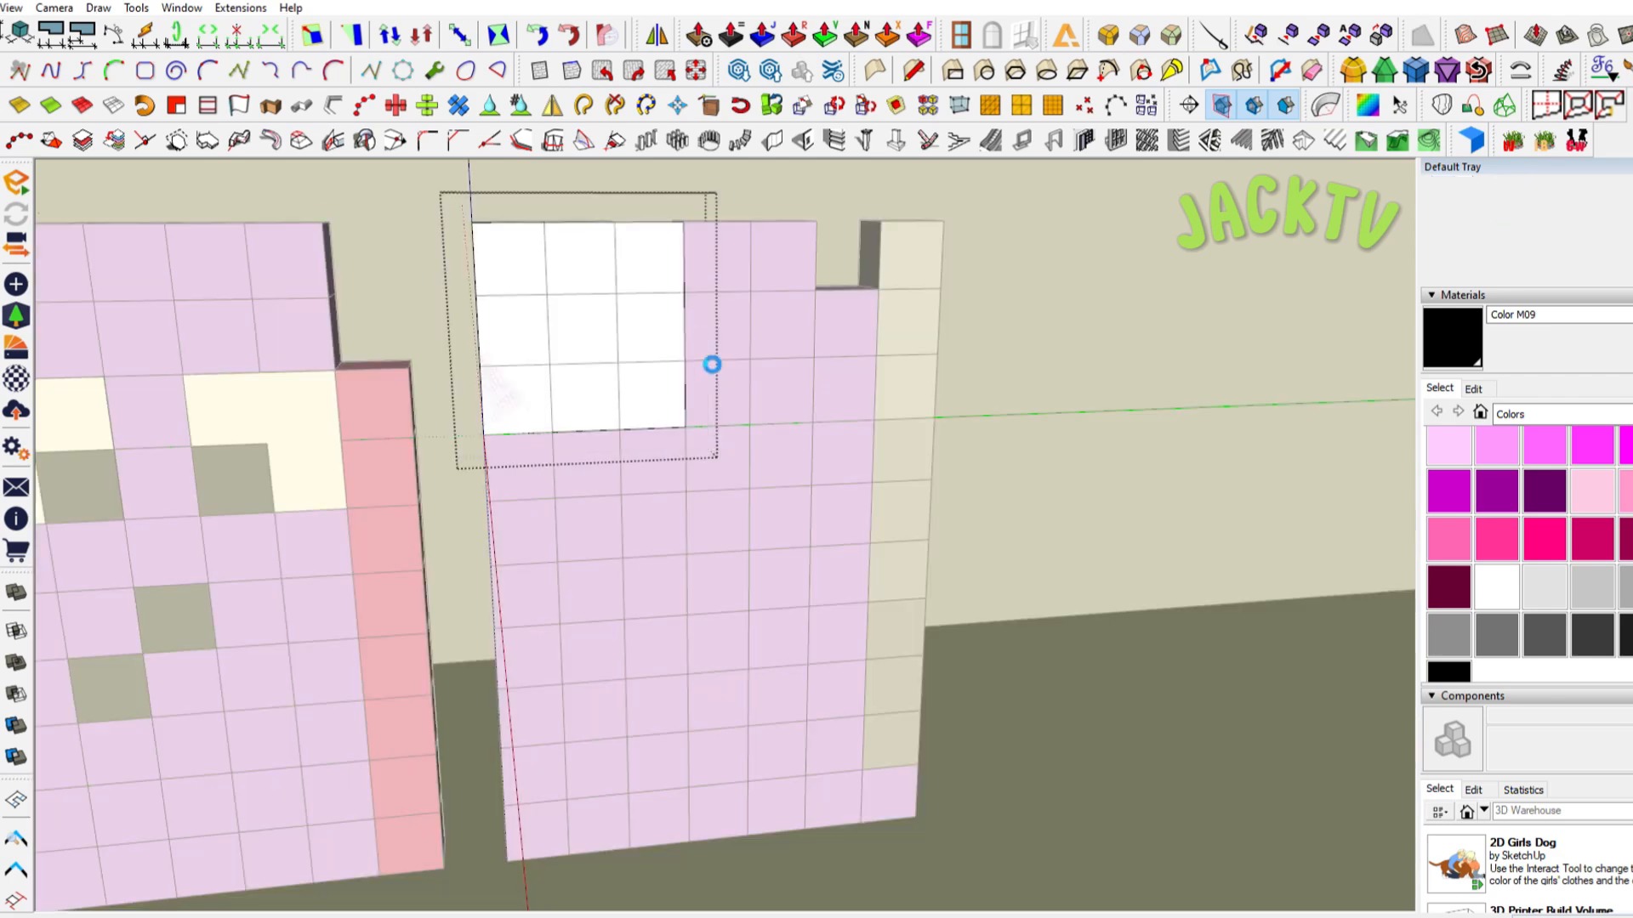
key("r")
left_click(684, 361)
left_click(619, 430)
key("space")
double_click(646, 242)
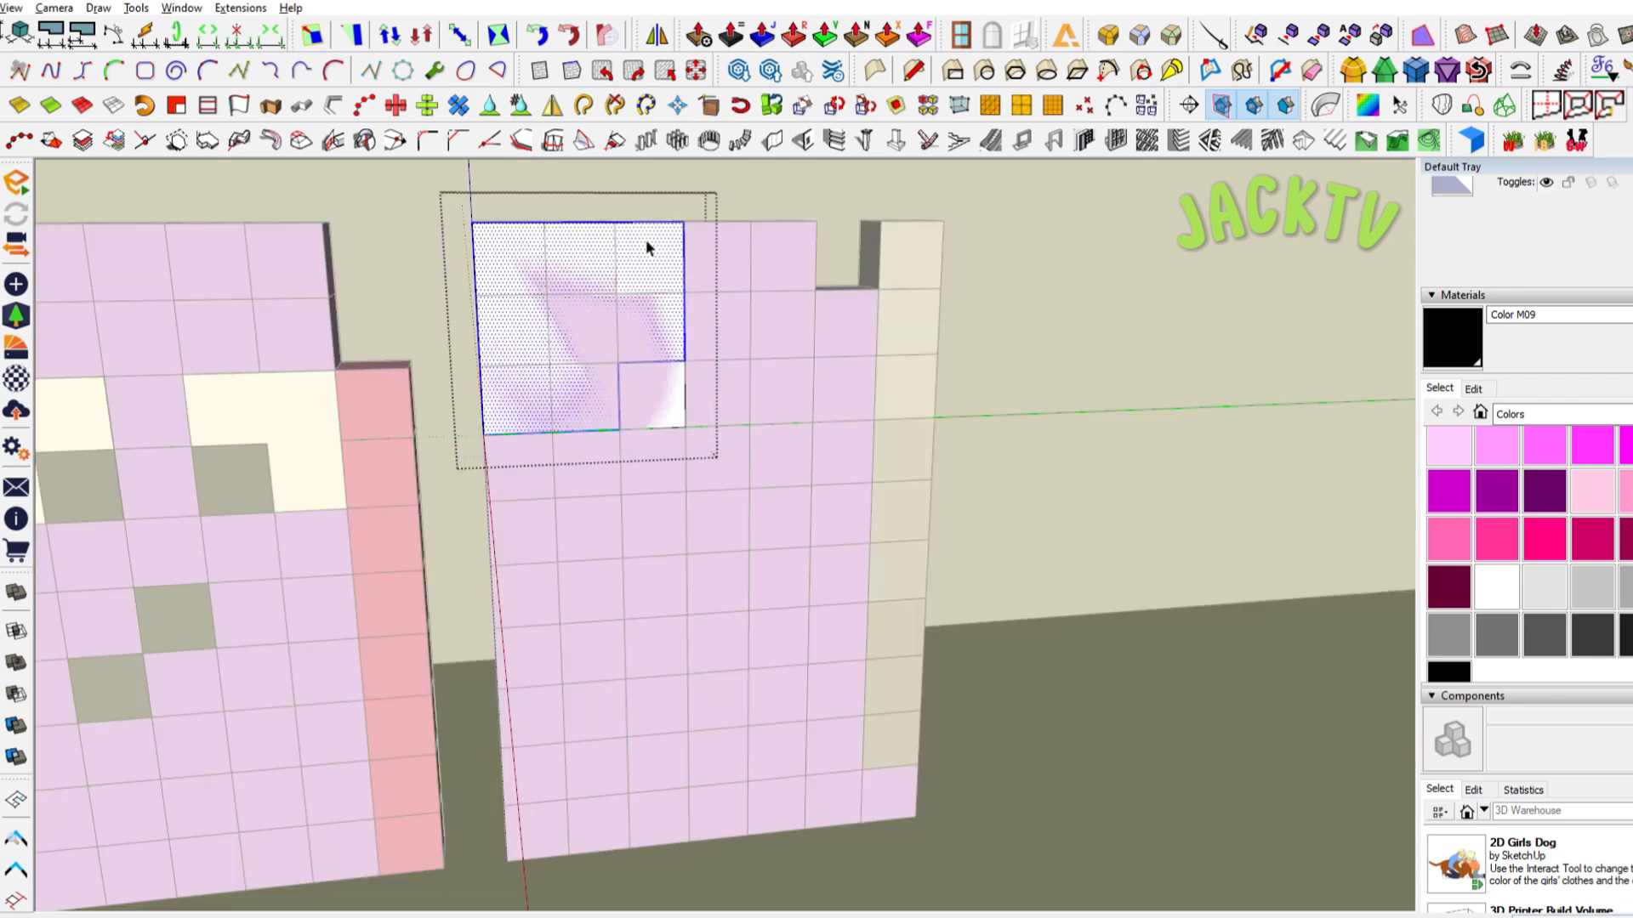
left_click(670, 374)
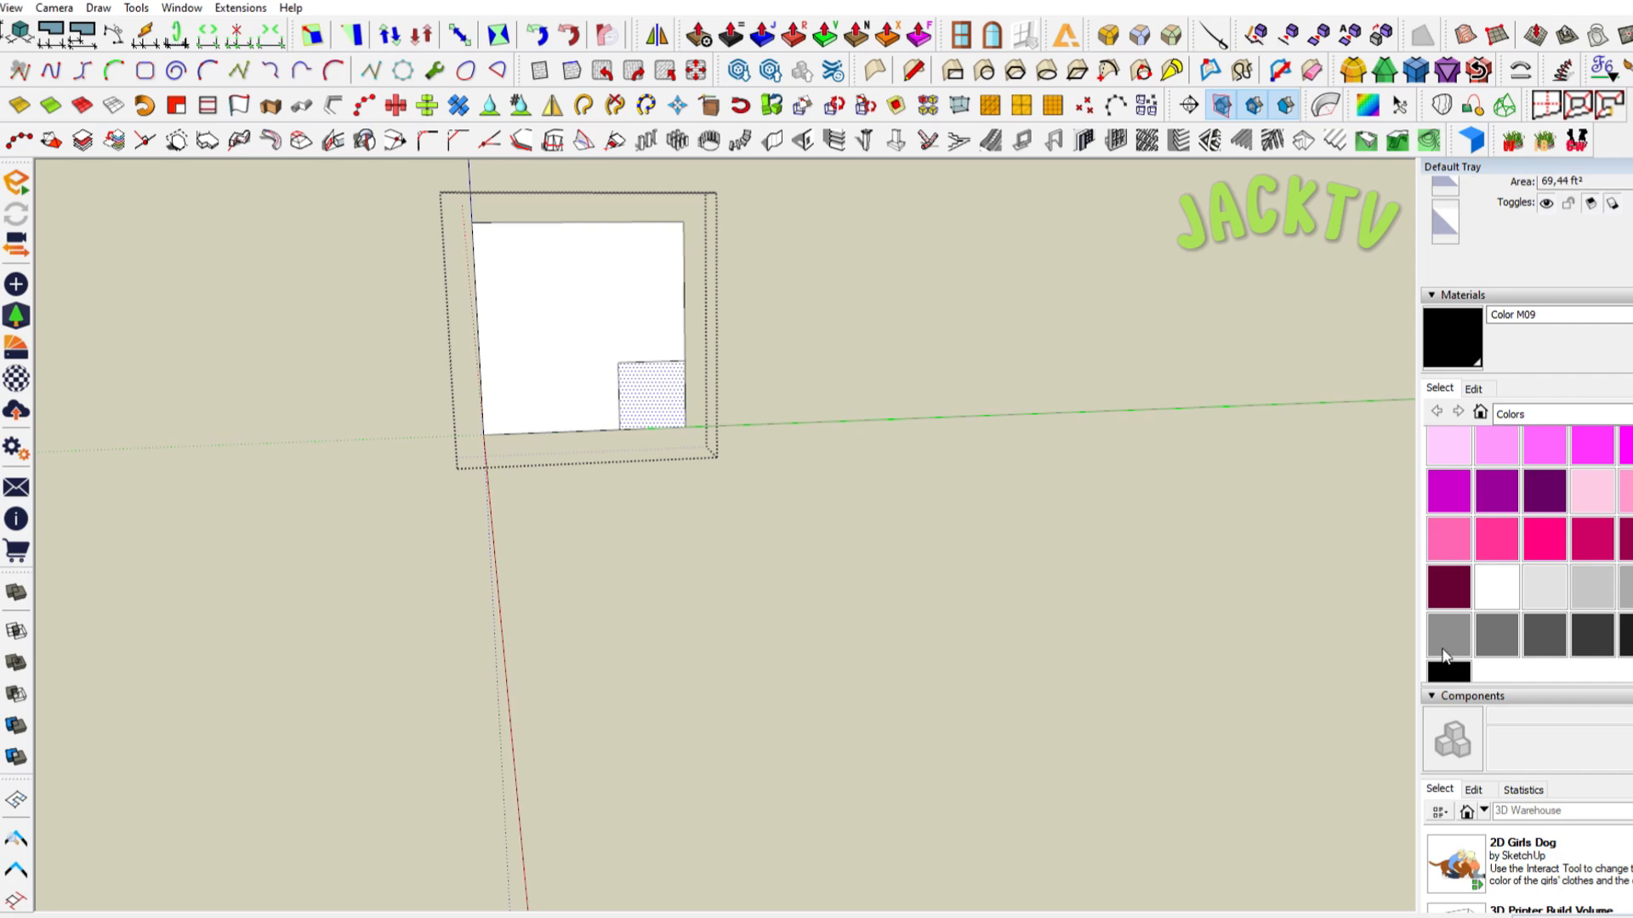
left_click(657, 398)
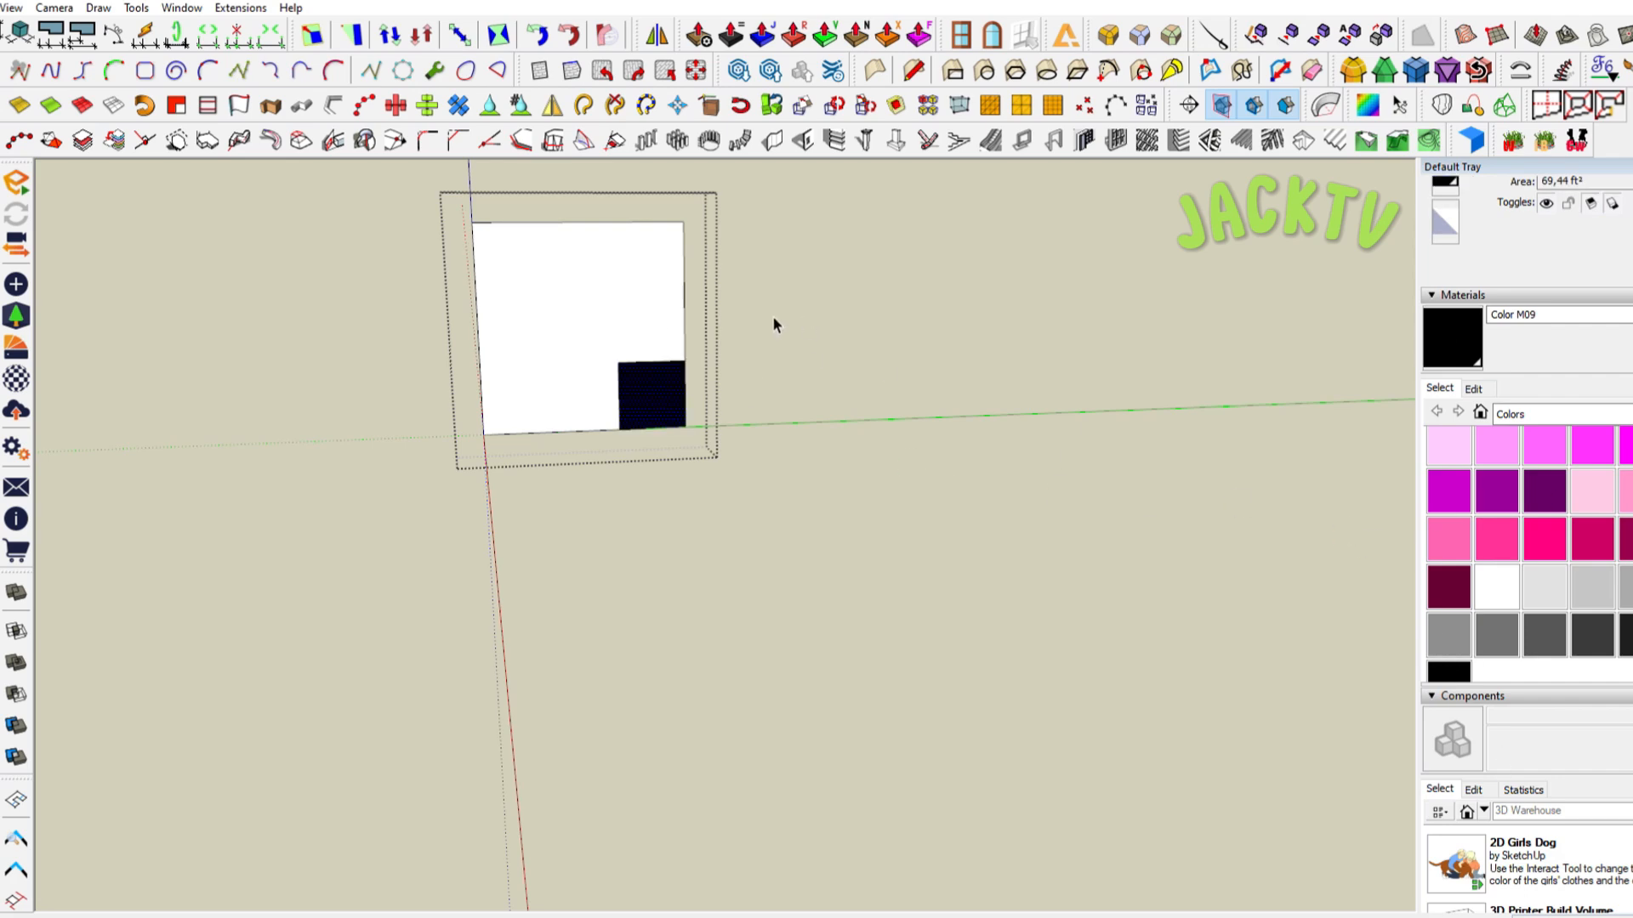
Push/Pull the white part of the large eye slightly outward and leave the group
key("p")
left_click(619, 288)
key("Escape")
key("space")
key("Escape")
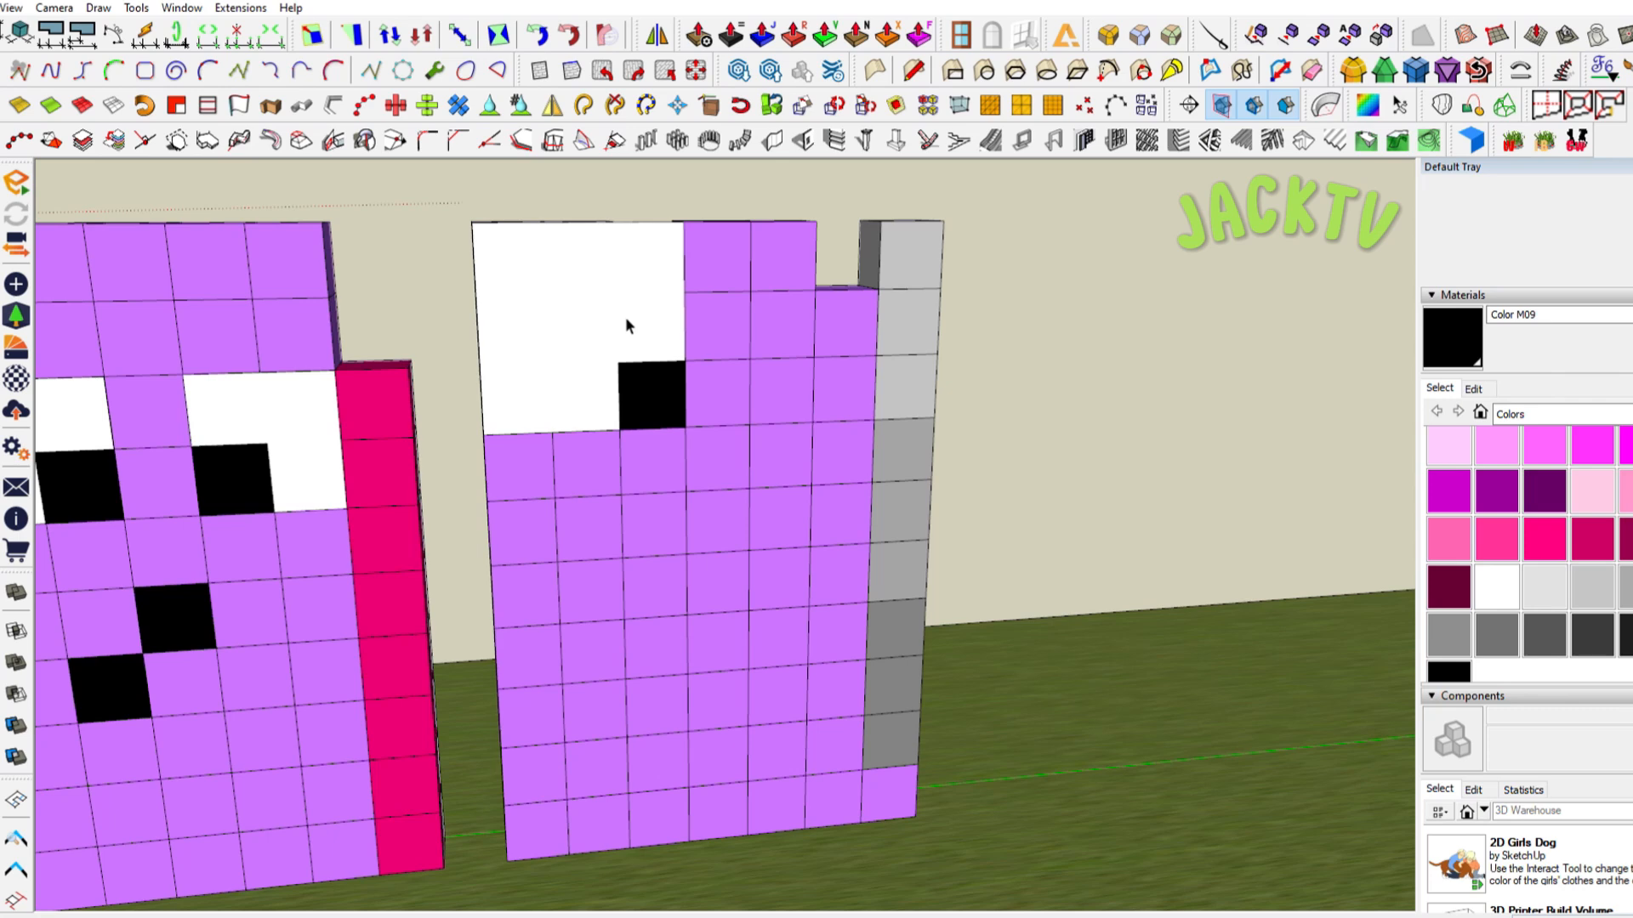
left_click(668, 393)
middle_click_drag(776, 374, 680, 408)
scroll(791, 386, "up", 3)
key("r")
left_click(837, 264)
scroll(586, 495, "up", 6)
left_click(566, 495)
scroll(578, 486, "down", 6)
key("space")
left_click(806, 289)
middle_click_drag(806, 289, 829, 333)
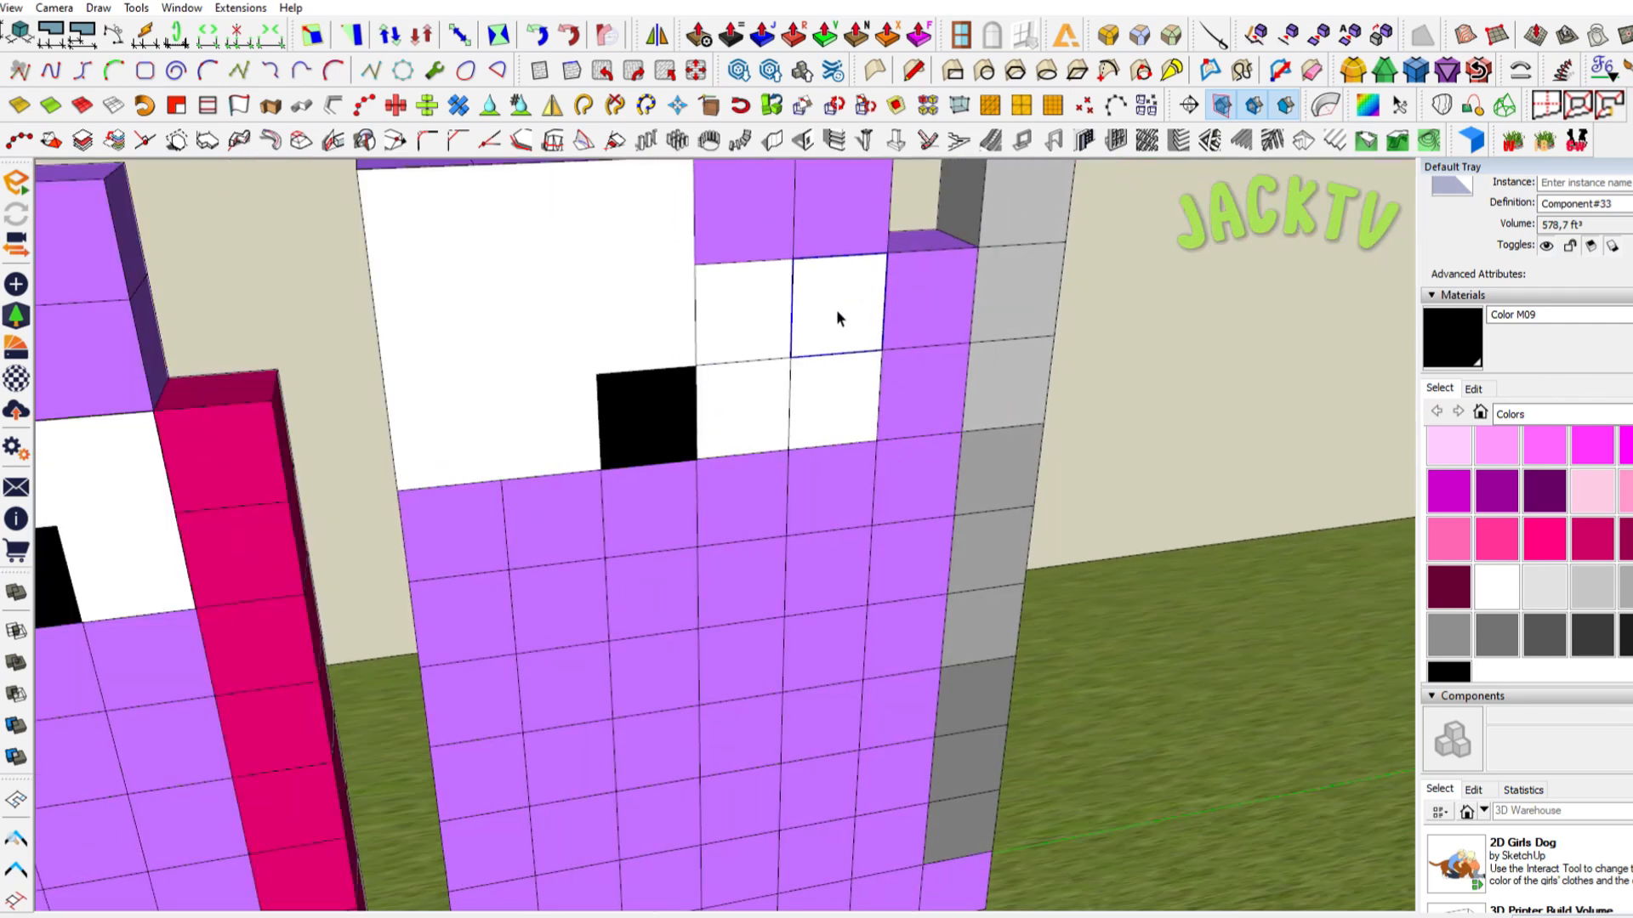
key("ctrl+z")
Draw a two-by-two-block eye rectangle over the fifth and sixth columns and delete the purple block behind its upper outer corner
key("r")
left_click(789, 449)
left_click(978, 247)
key("space")
left_click(927, 288)
scroll(927, 288, "down", 2)
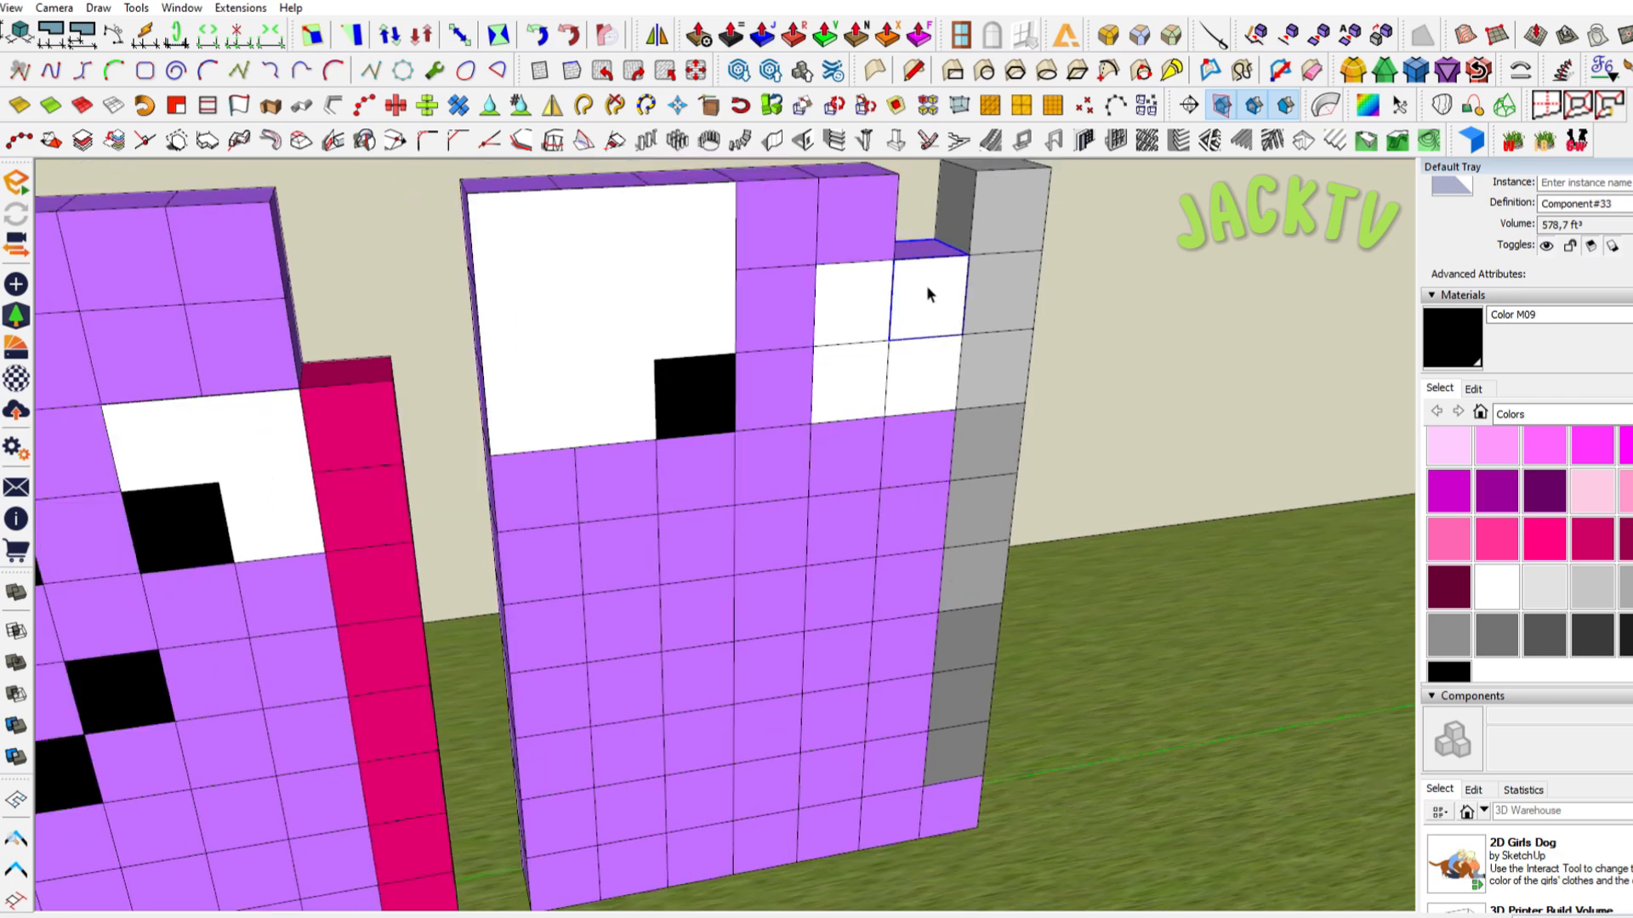
key("Delete")
Group the smaller eye rectangle and add a one-block pupil in its lower inner corner, painted black with Color M09
key("r")
key("space")
double_click(921, 304)
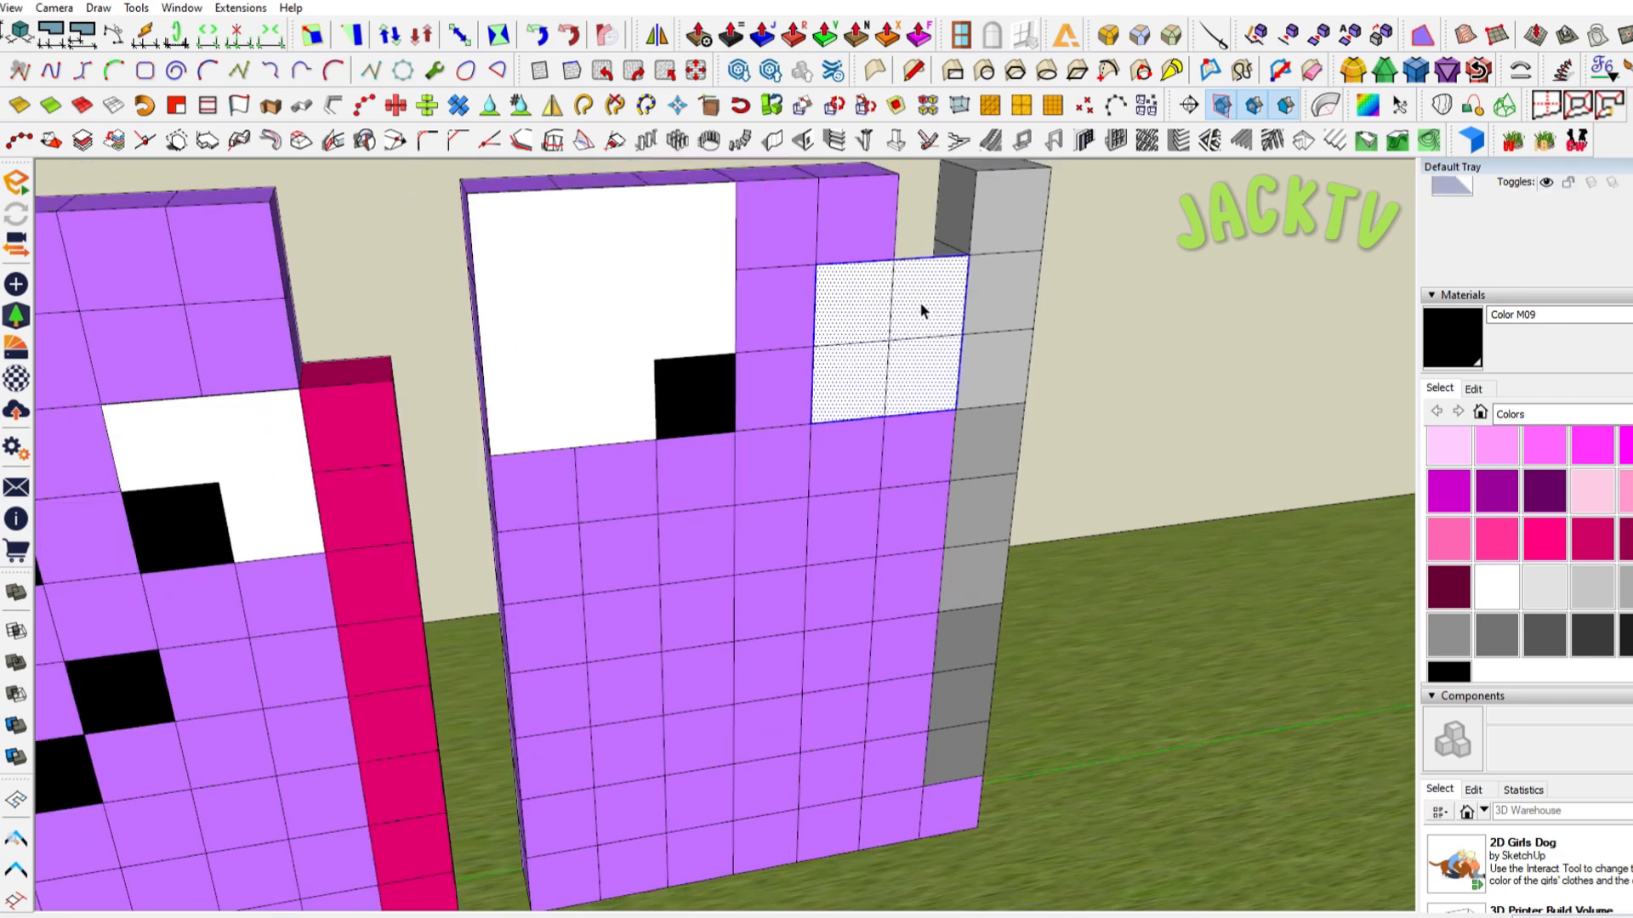
key("g")
double_click(921, 303)
key("r")
left_click(814, 347)
left_click(886, 417)
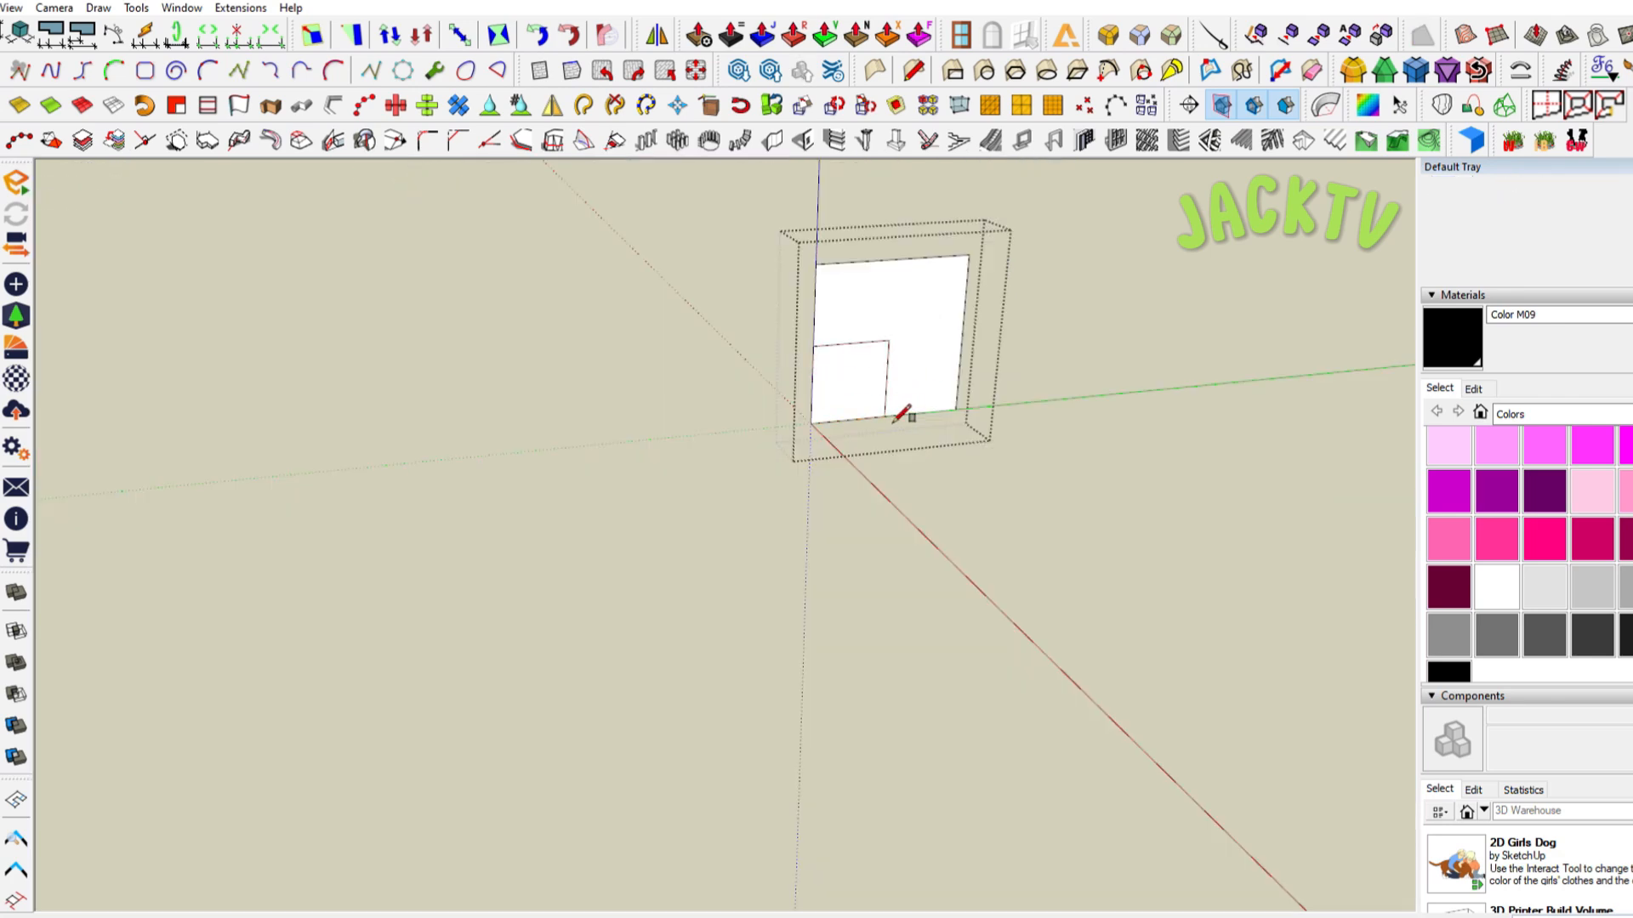
left_click(869, 396)
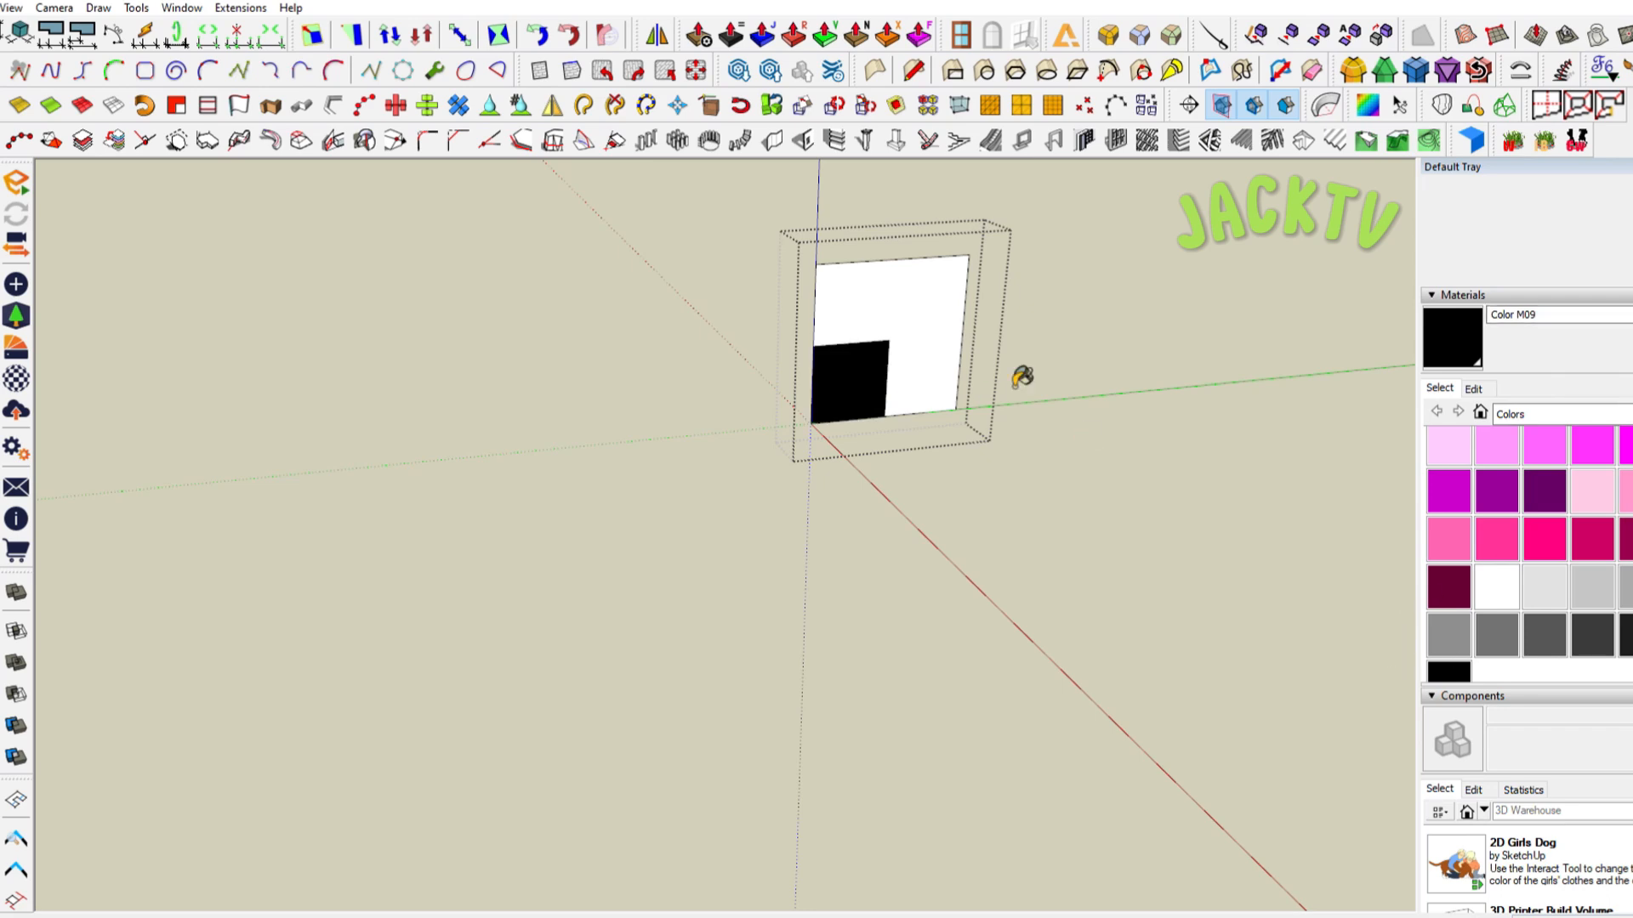
Push/Pull the white part of the smaller eye slightly outward
key("p")
left_click(929, 352)
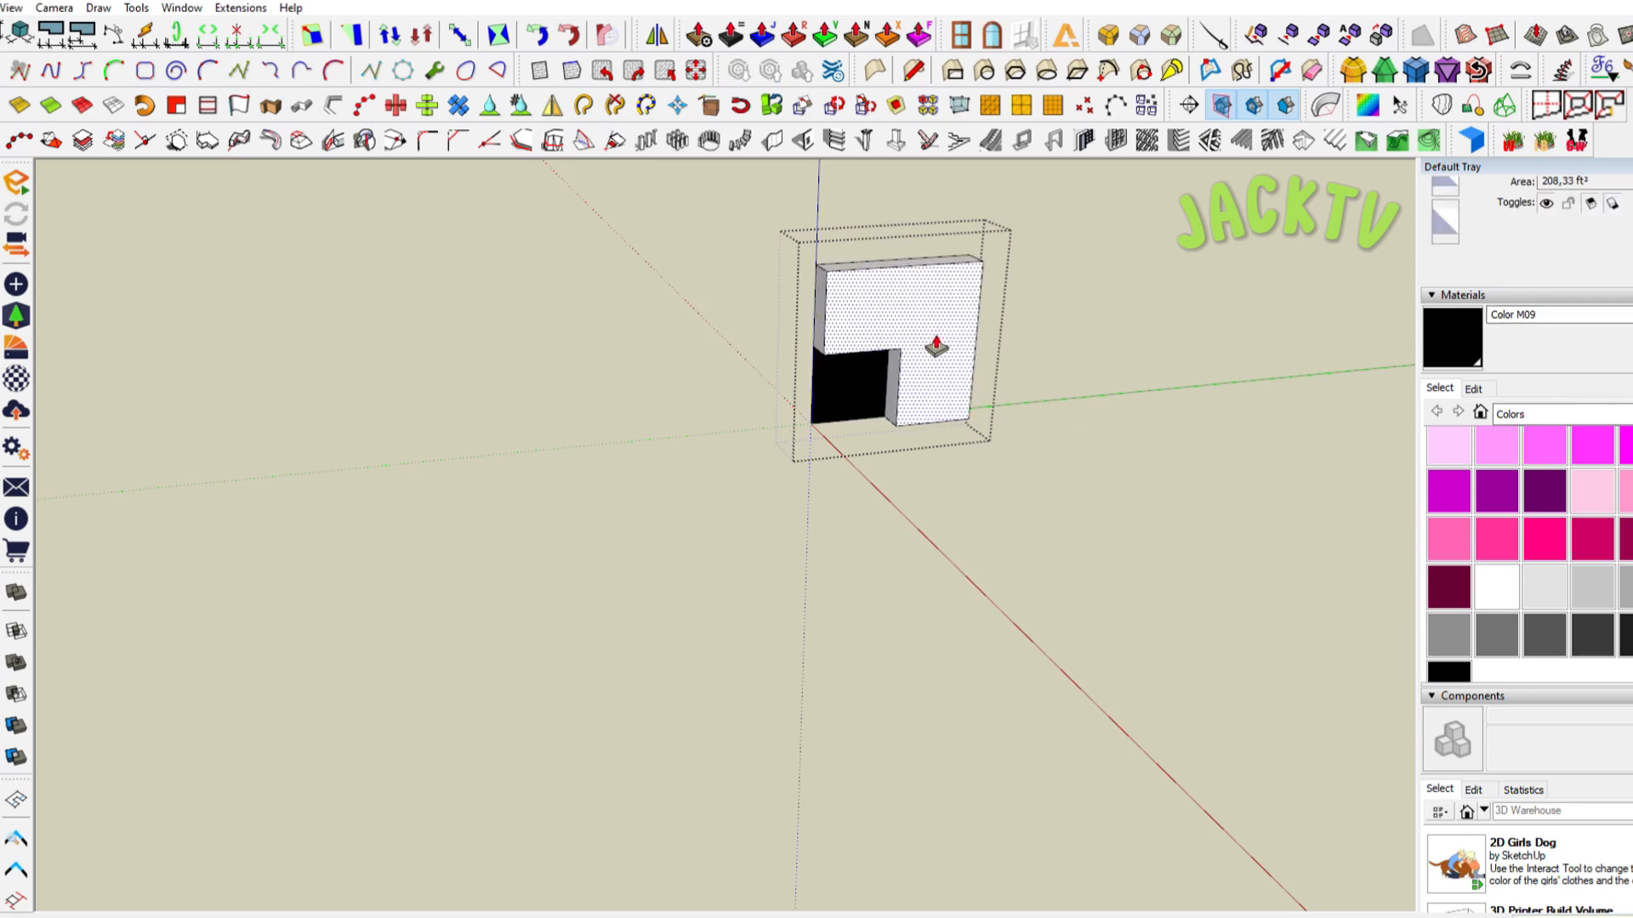
left_click(935, 349)
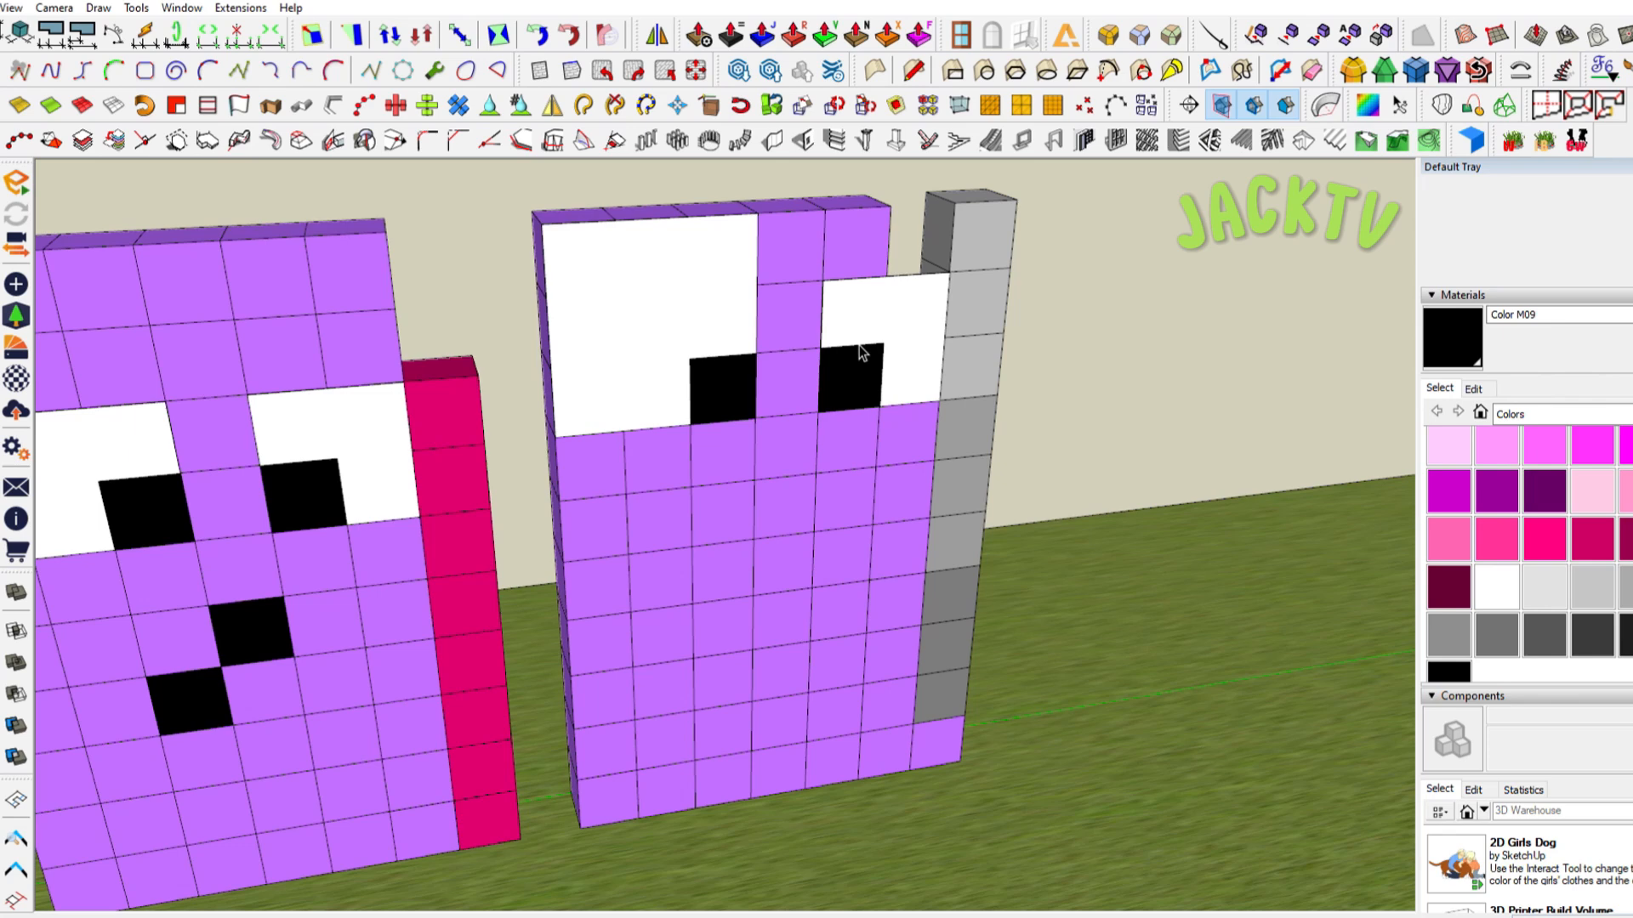
Paint five blocks below the eyes black with Color M09 as a smile, three in the lower row and one raised at each end
middle_click_drag(861, 353, 830, 487)
key("x")
key("x")
key("v")
scroll(822, 500, "up", 2)
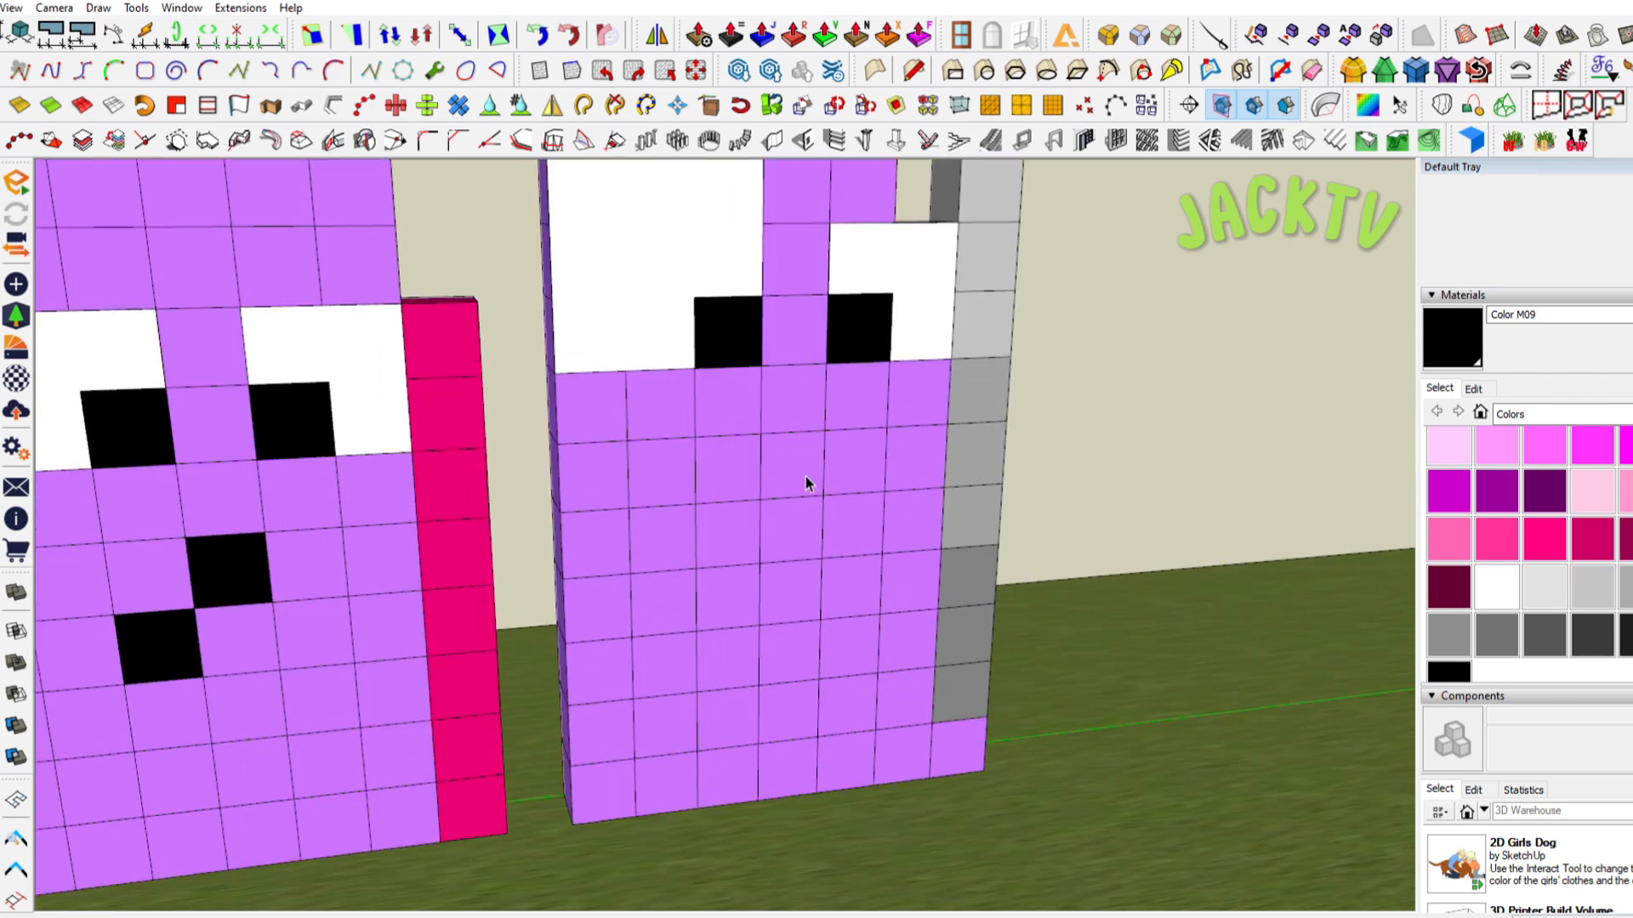
left_click(808, 484)
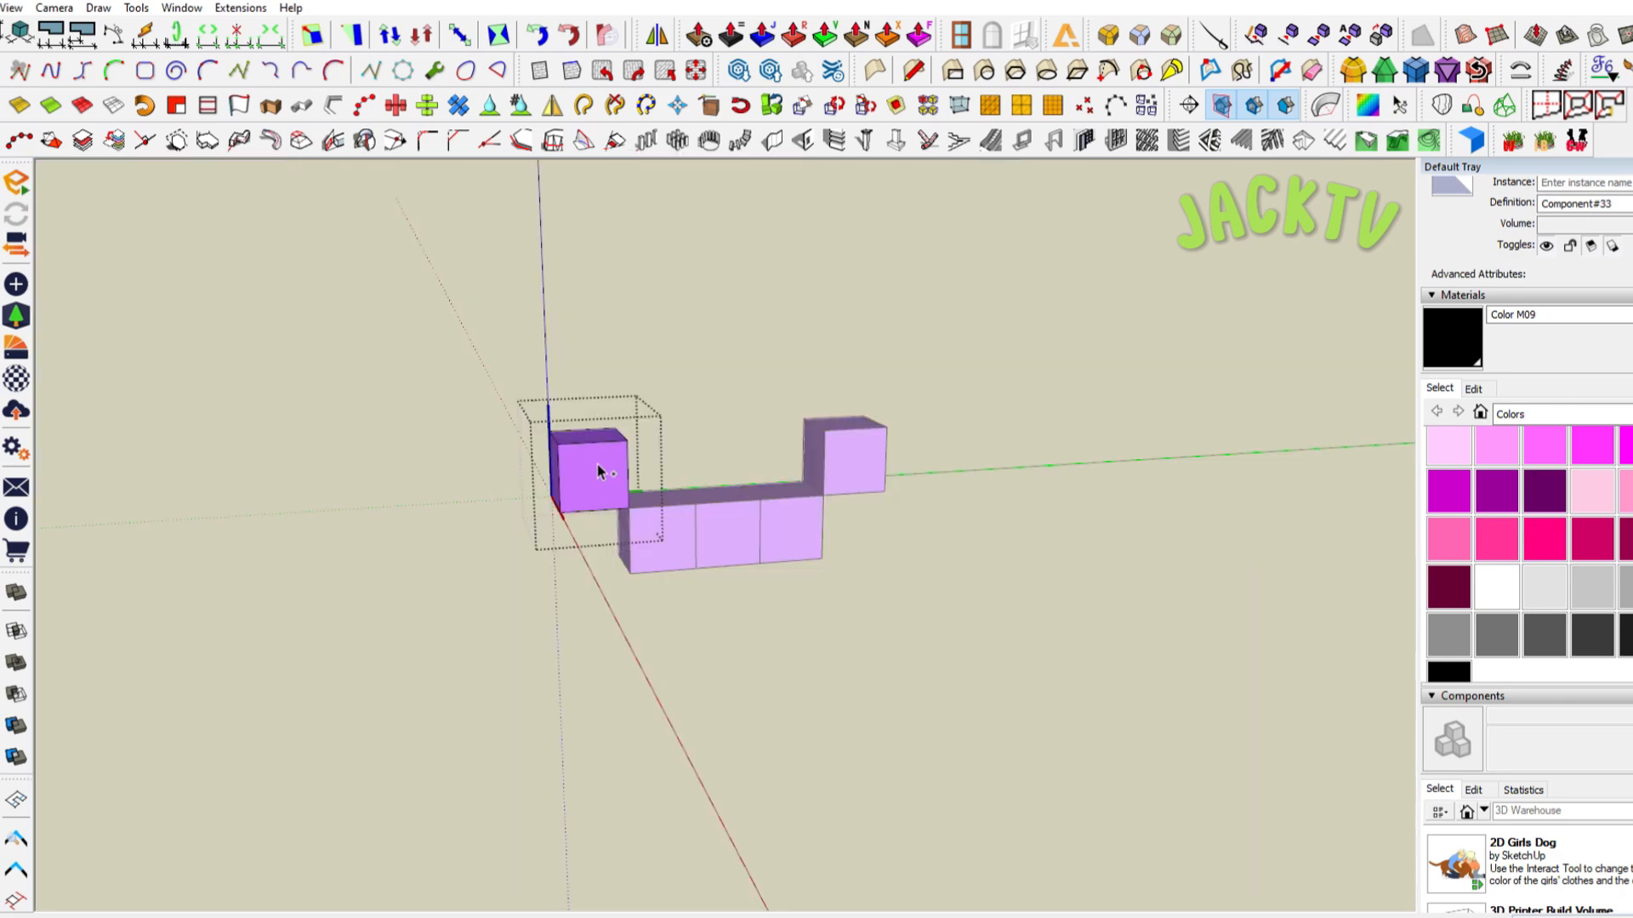
triple_click(597, 465)
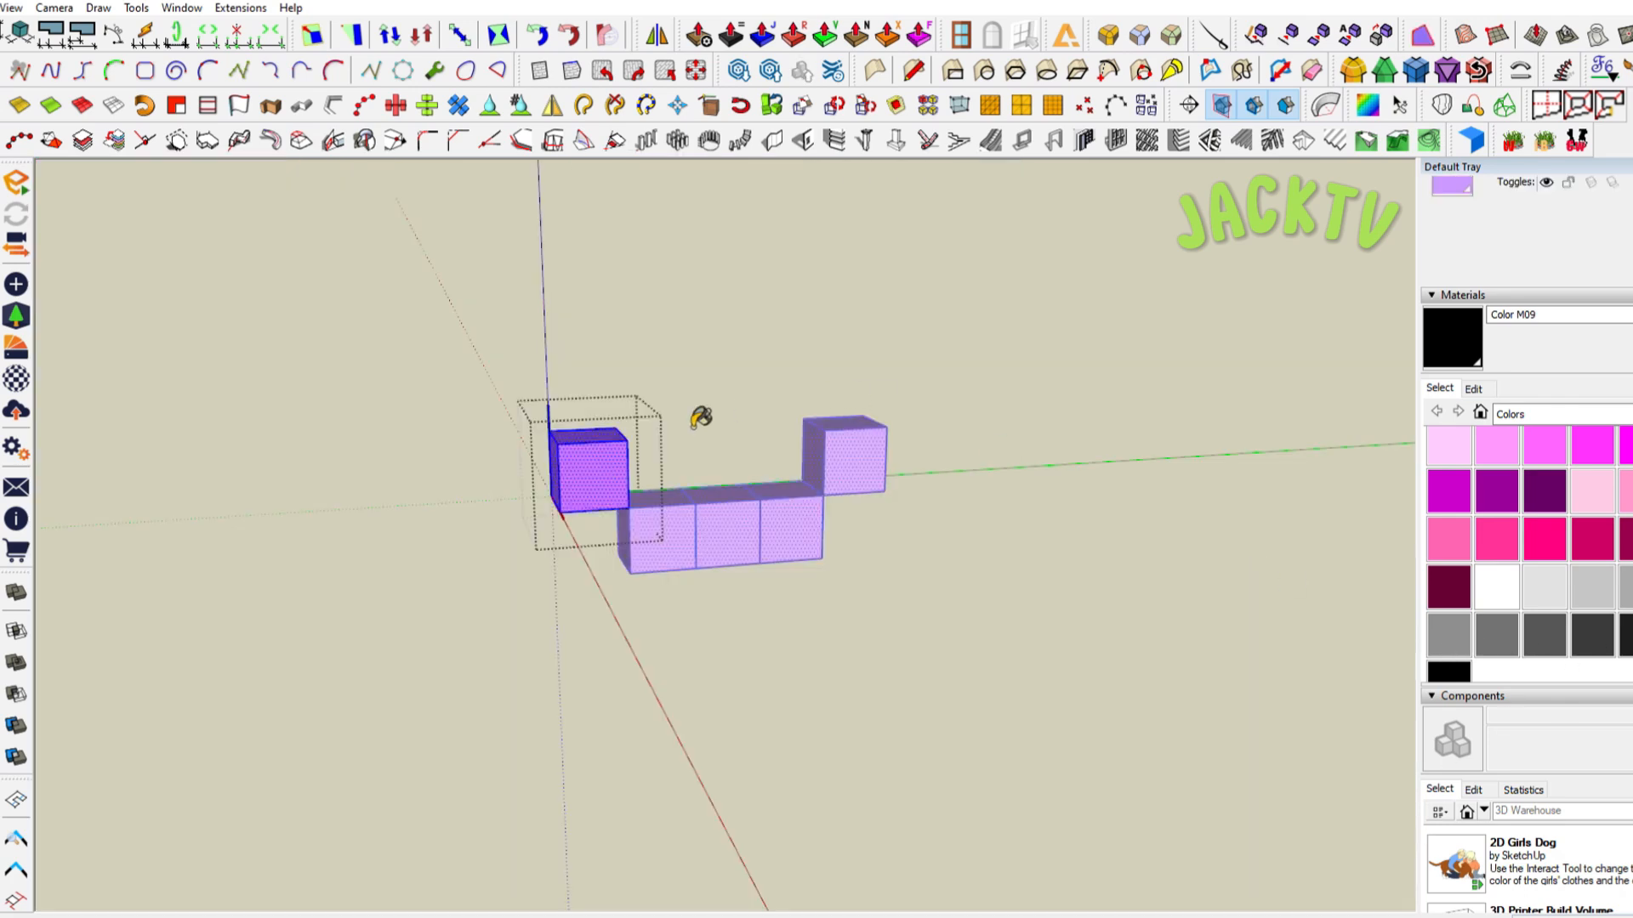
left_click(595, 483)
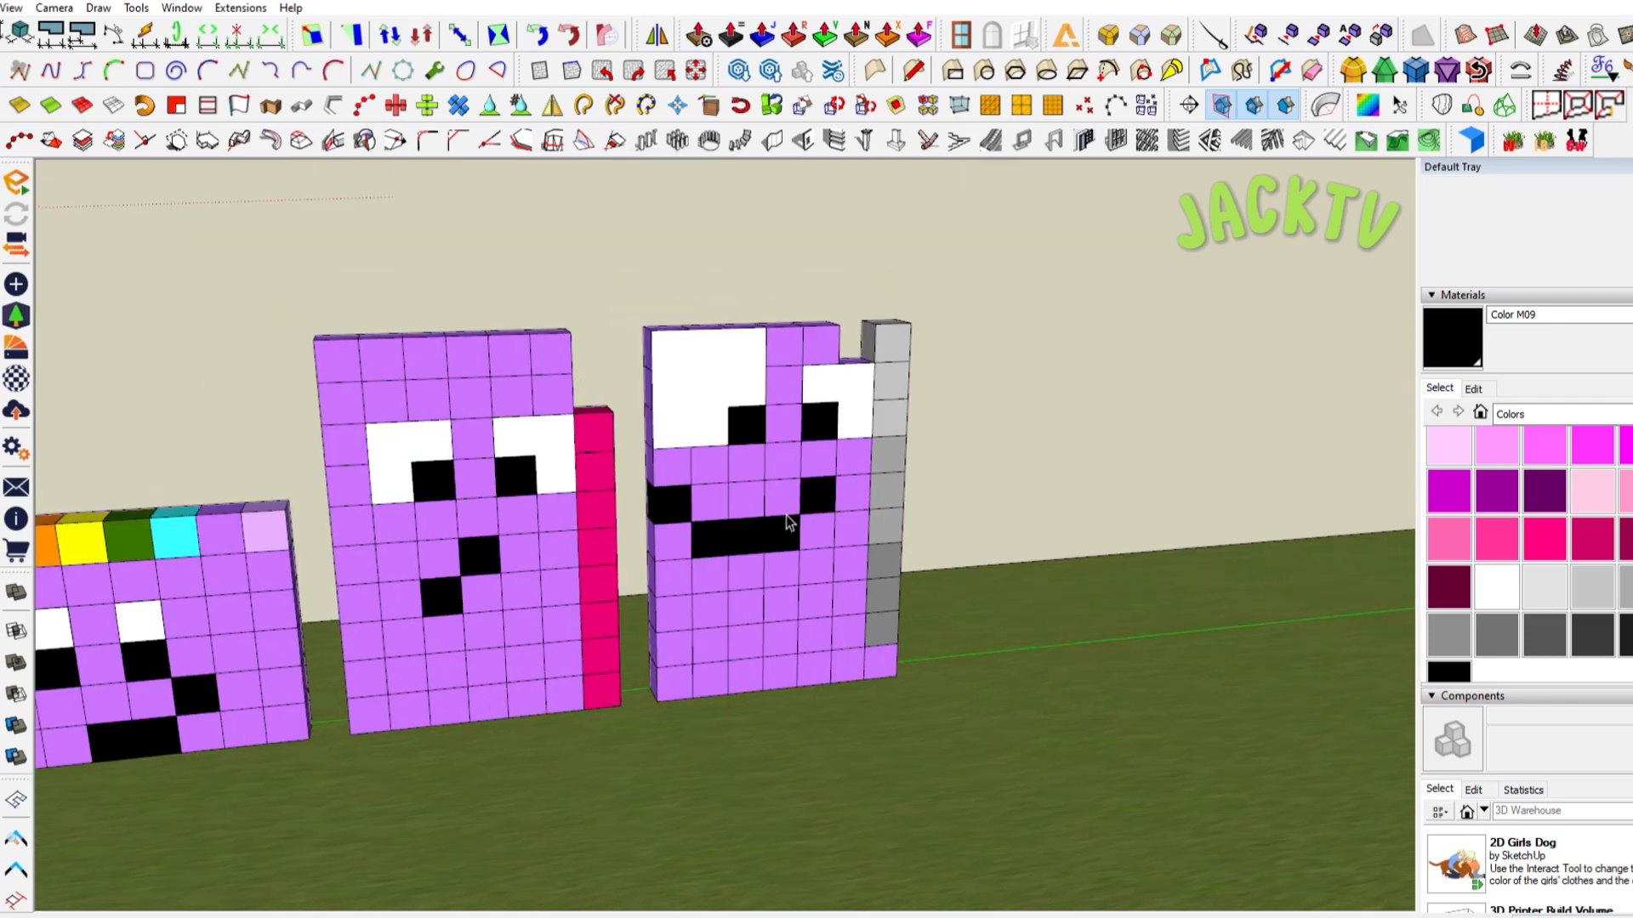
Copy the single seven-block rainbow column near the start of the row to just past the last purple figure
scroll(726, 540, "down", 10)
middle_click_drag(340, 544, 1063, 502, "shift")
middle_click_drag(383, 519, 747, 510, "shift")
scroll(625, 496, "up", 5)
left_click(544, 595)
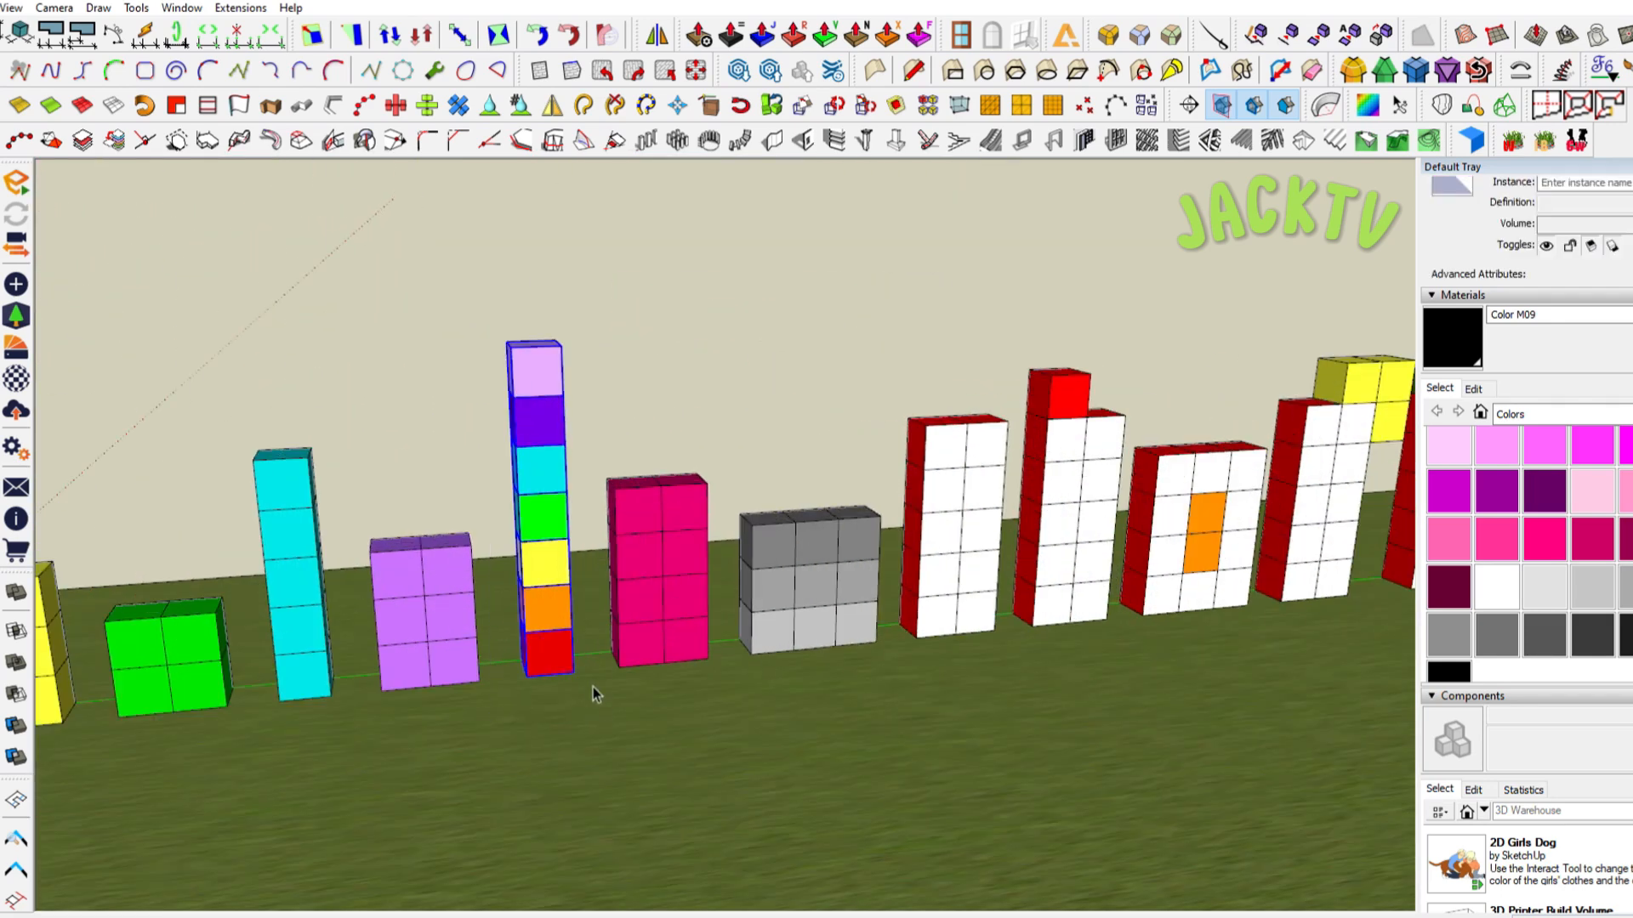
left_click(527, 677)
key("ctrl")
scroll(572, 663, "down", 6)
middle_click_drag(1191, 621, 572, 706, "shift")
middle_click_drag(1360, 663, 736, 725, "shift")
scroll(736, 725, "up", 5)
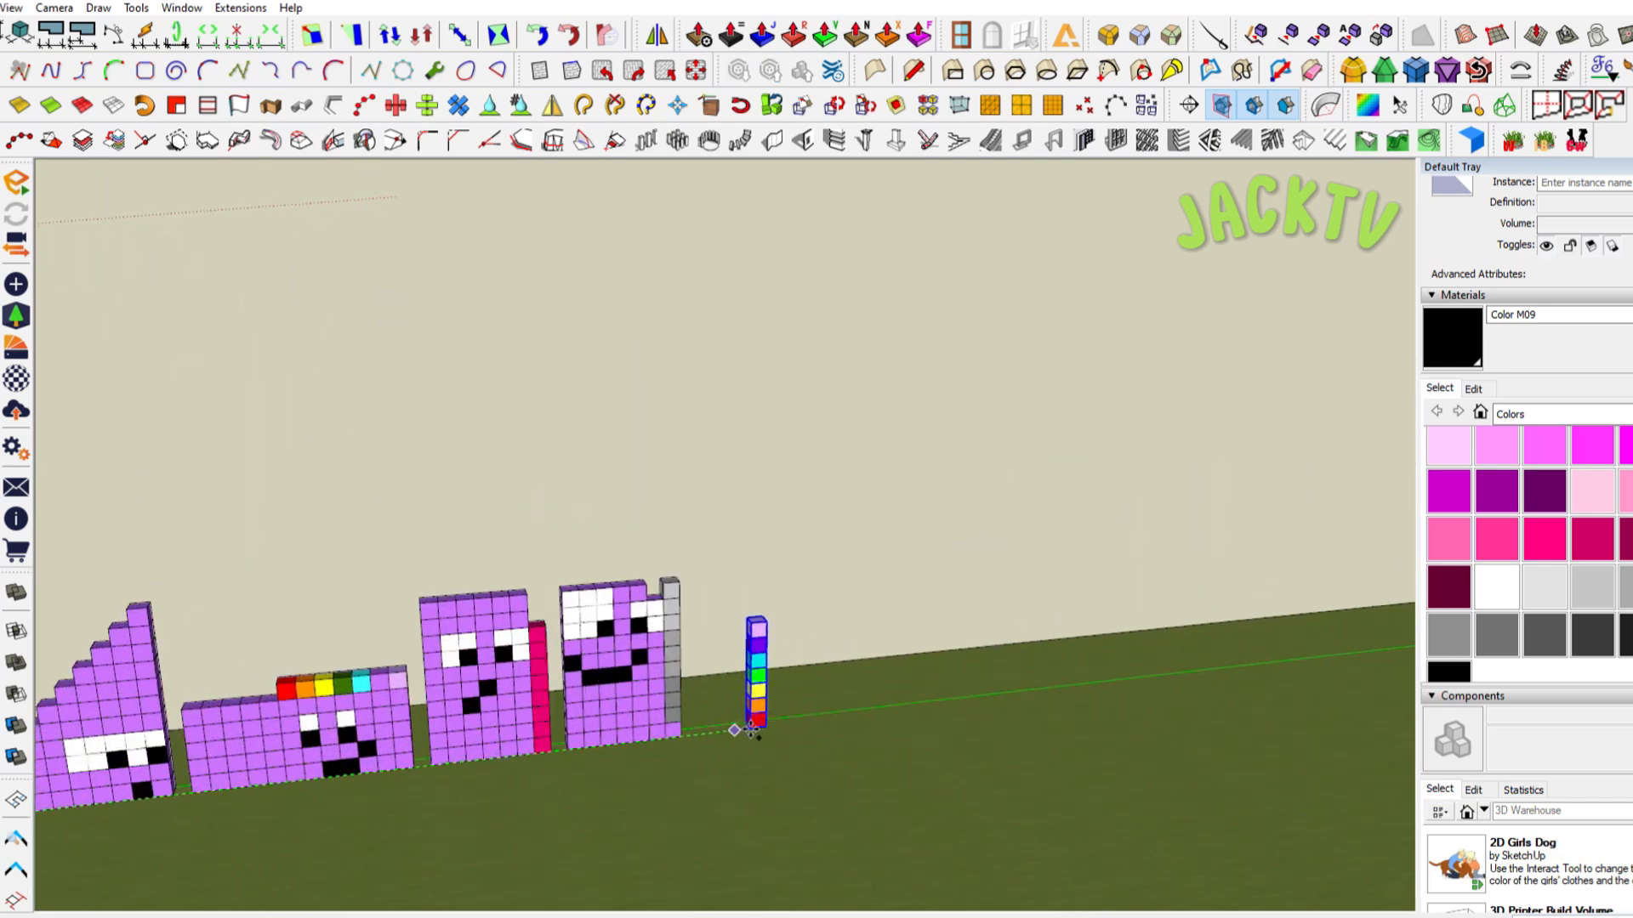
left_click(721, 731)
scroll(740, 730, "up", 3)
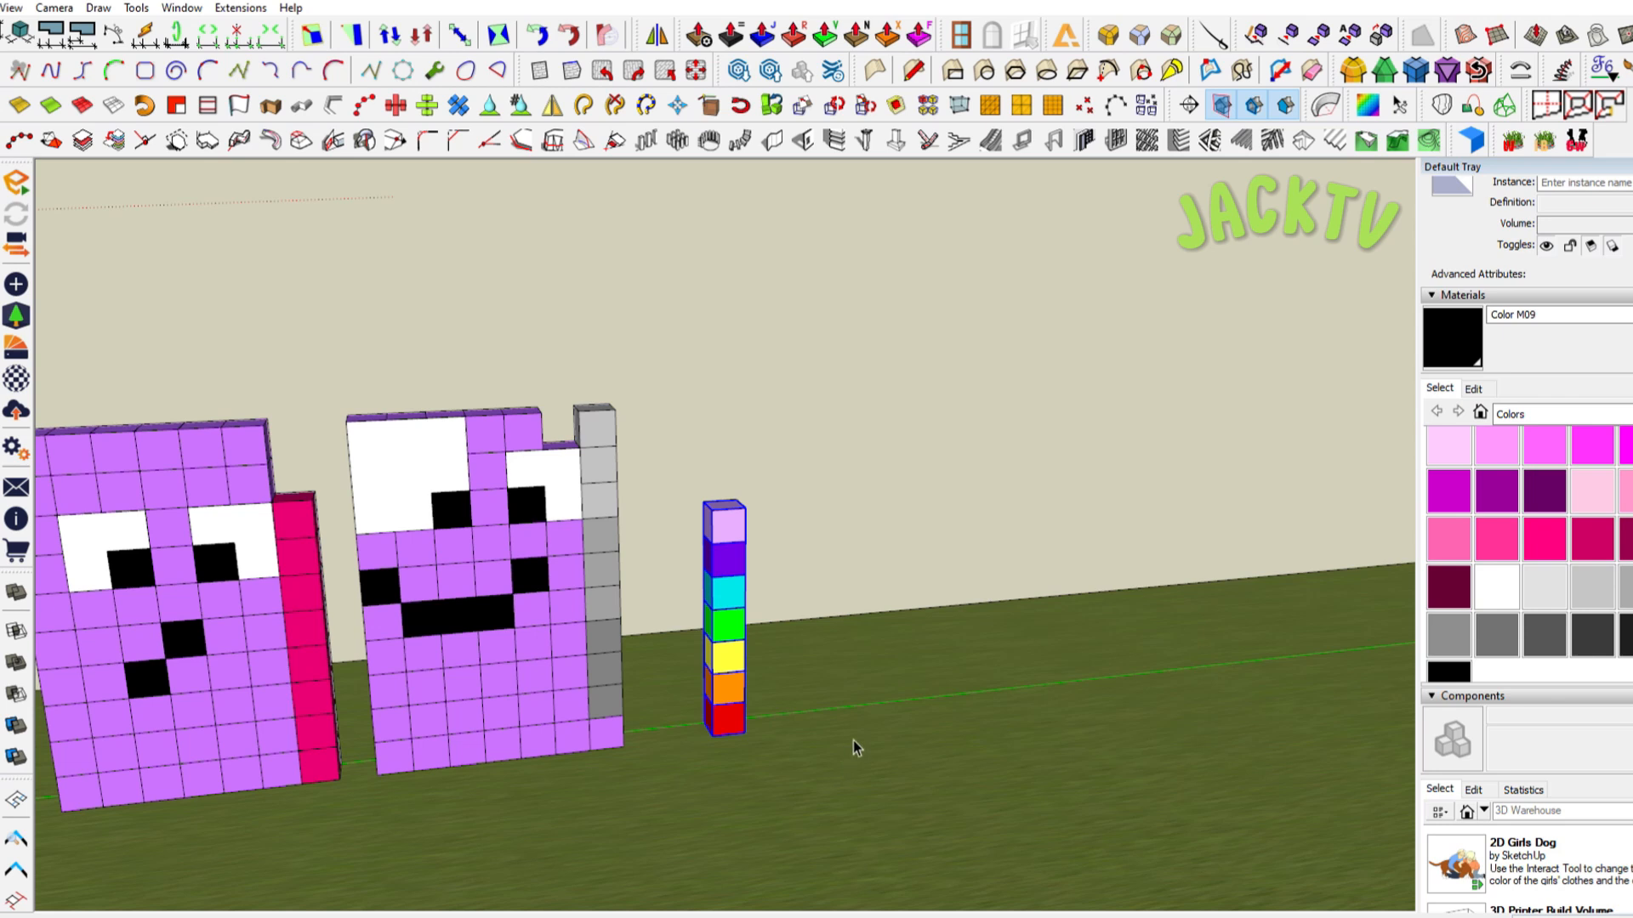
Rotate the copied rainbow column 90 degrees so it lies flat along the row, with red nearest the purple figure
left_click_drag(675, 463, 891, 797)
key("q")
left_click(745, 733)
left_click(745, 682)
type("90")
key("Return")
key("space")
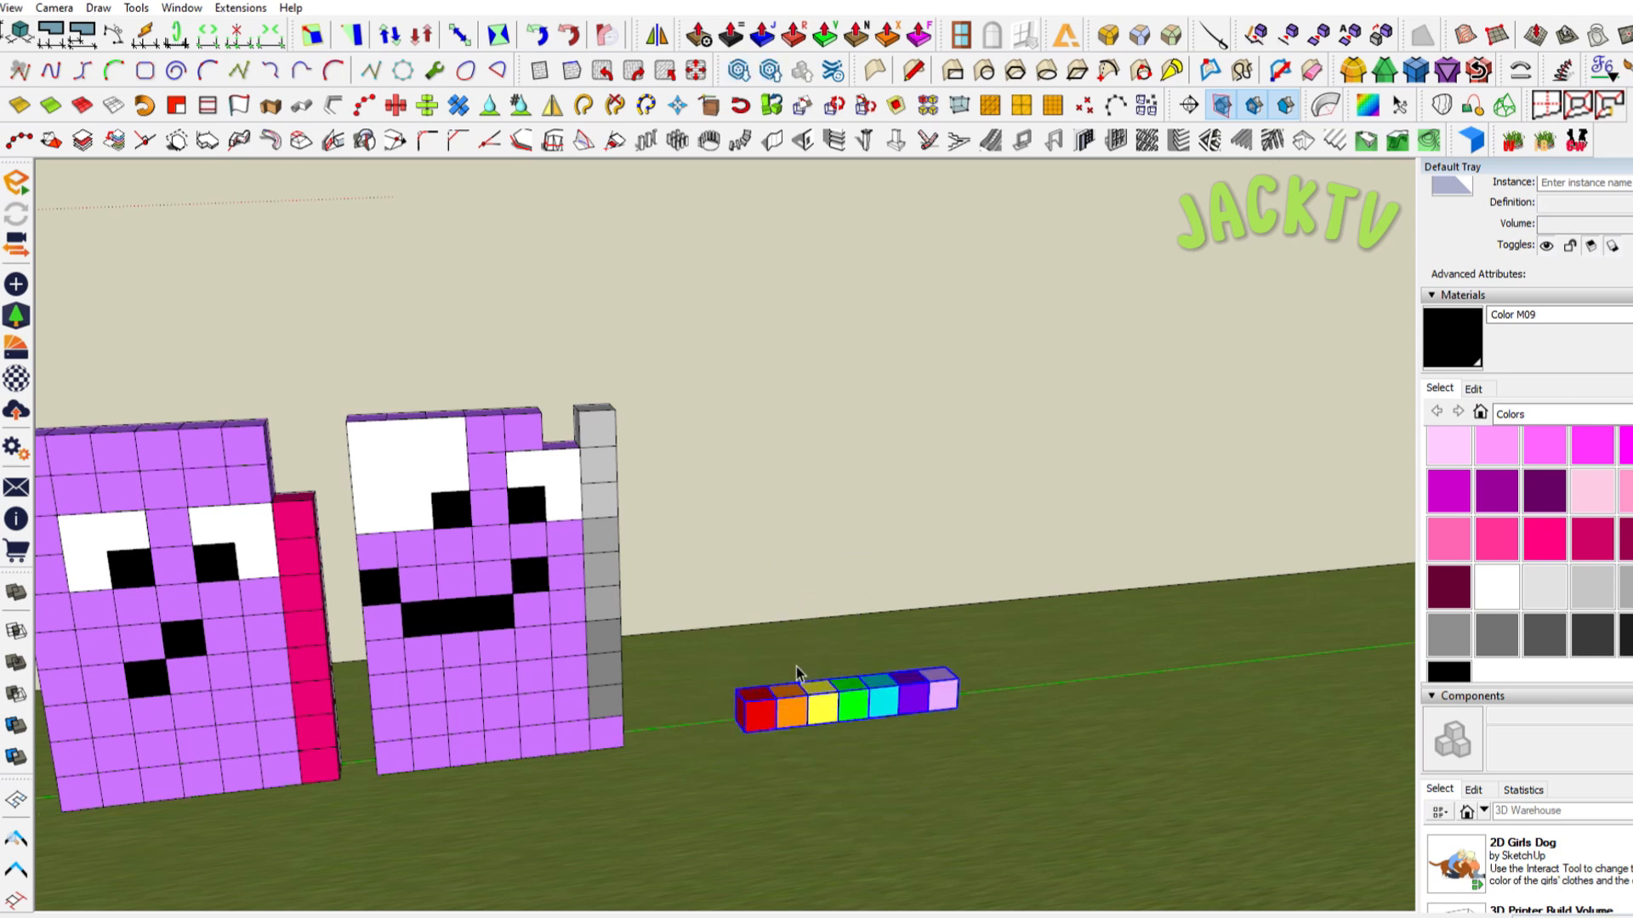
Move the flat rainbow row closer to the purple figure with the grey side column
key("m")
left_click(743, 733)
left_click(672, 752)
scroll(770, 721, "up", 4)
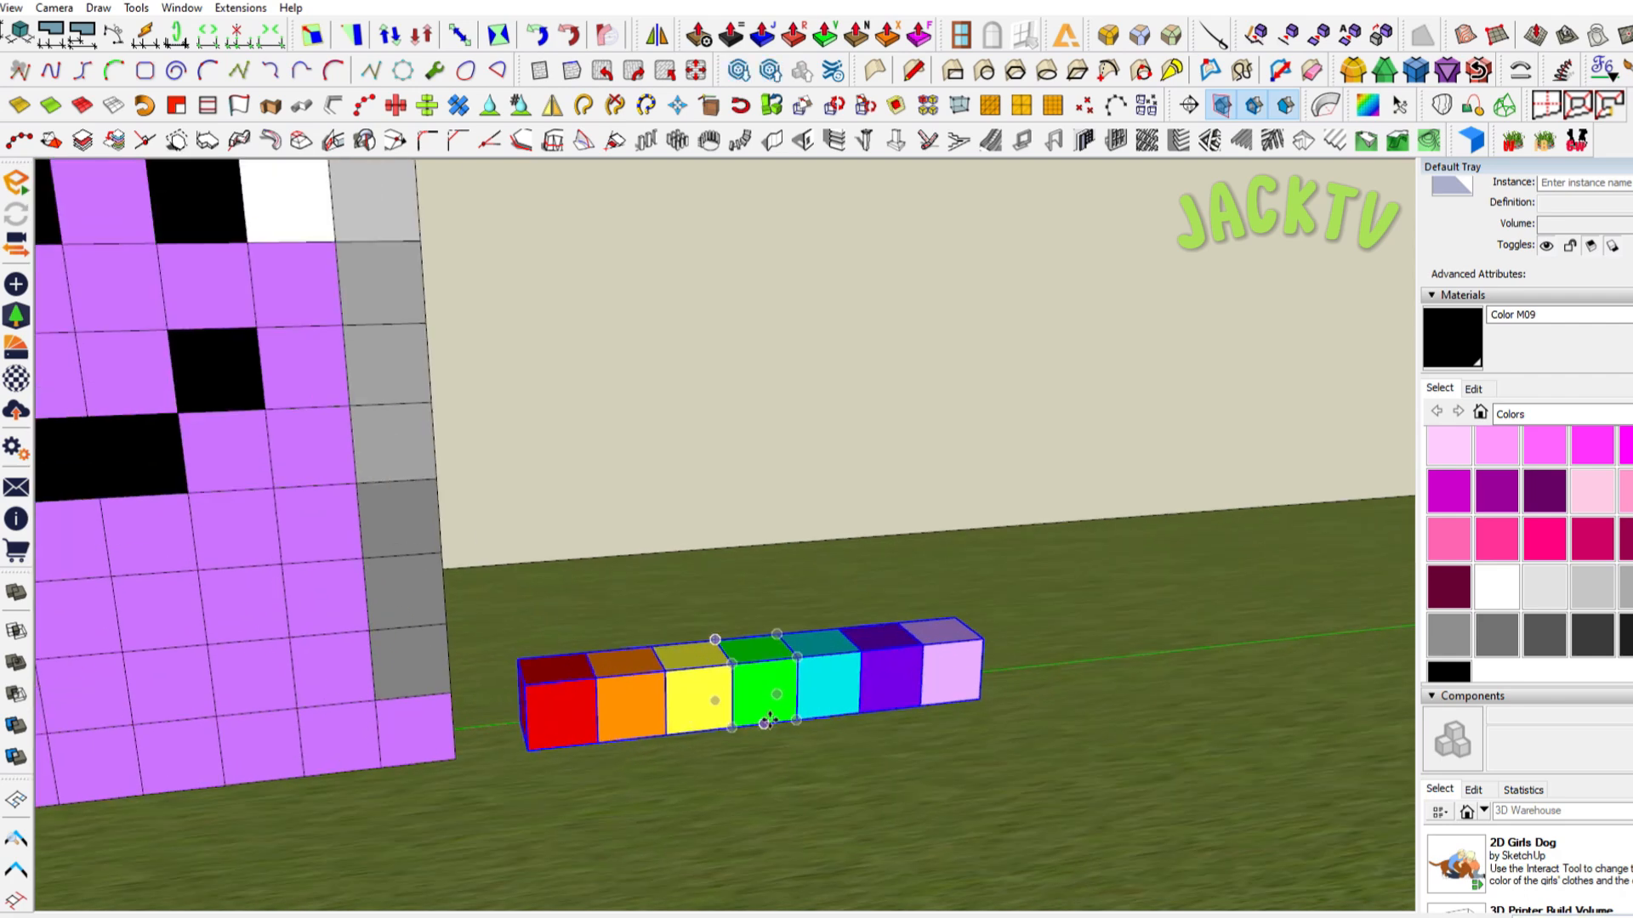
Copy the rainbow row one block upward and repeat it x9 to form a body ten blocks high
left_click(980, 699)
key("ctrl")
left_click(983, 640)
type("x9")
key("Return")
key("space")
scroll(962, 766, "down", 4)
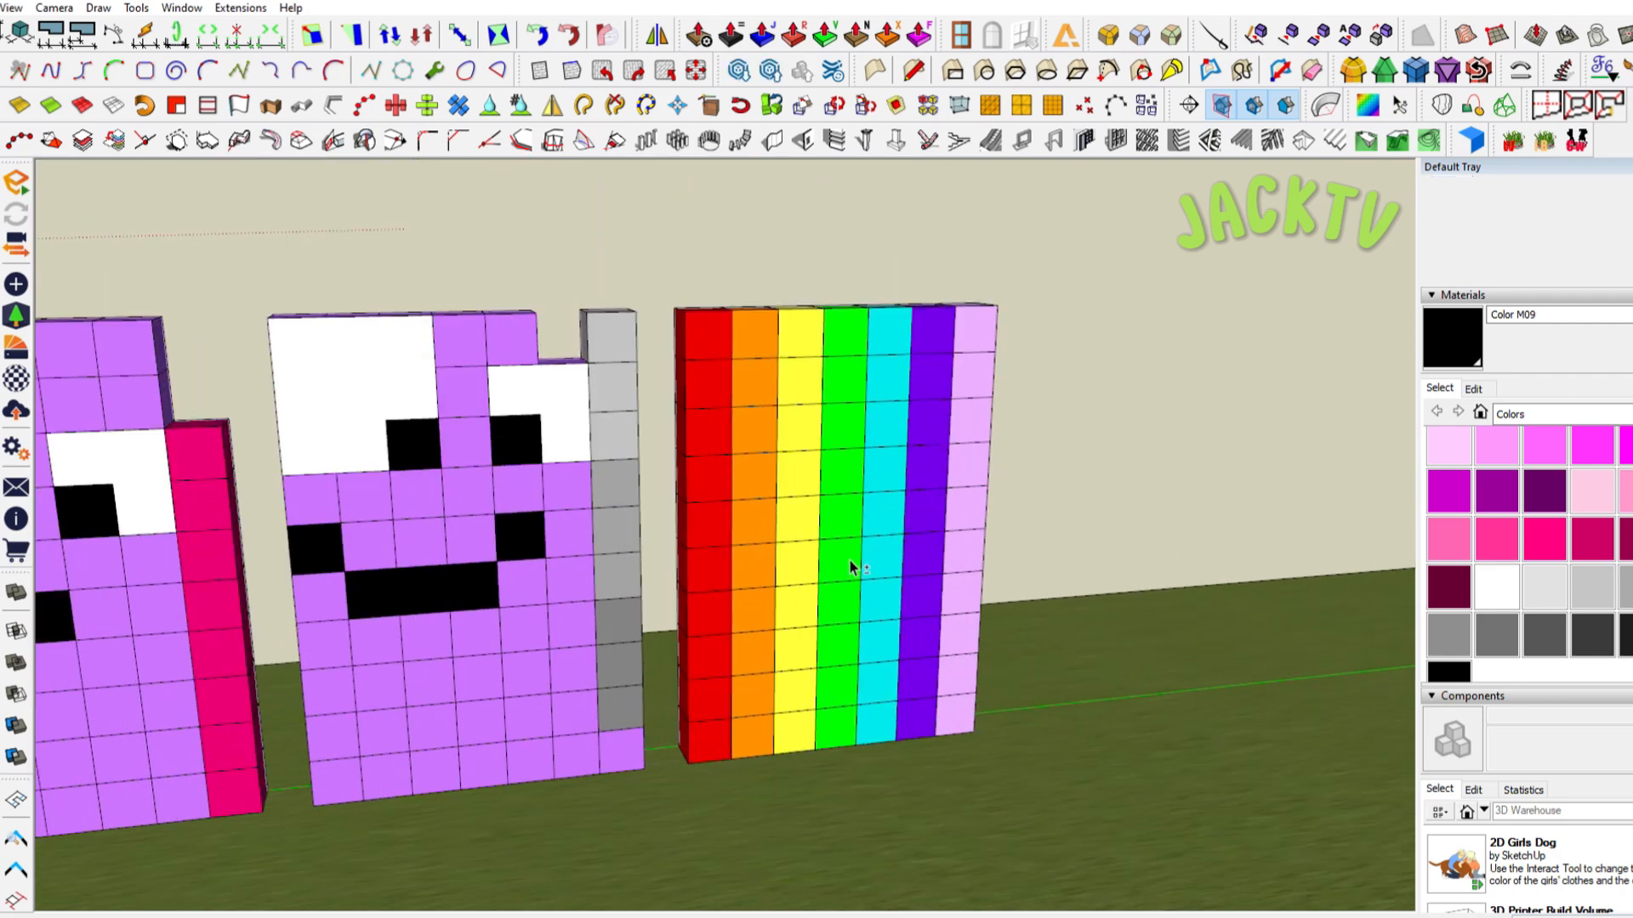
Draw an eye rectangle three blocks wide and two high below the top row over the red, orange and yellow columns, and open it as a group
scroll(850, 559, "up", 3)
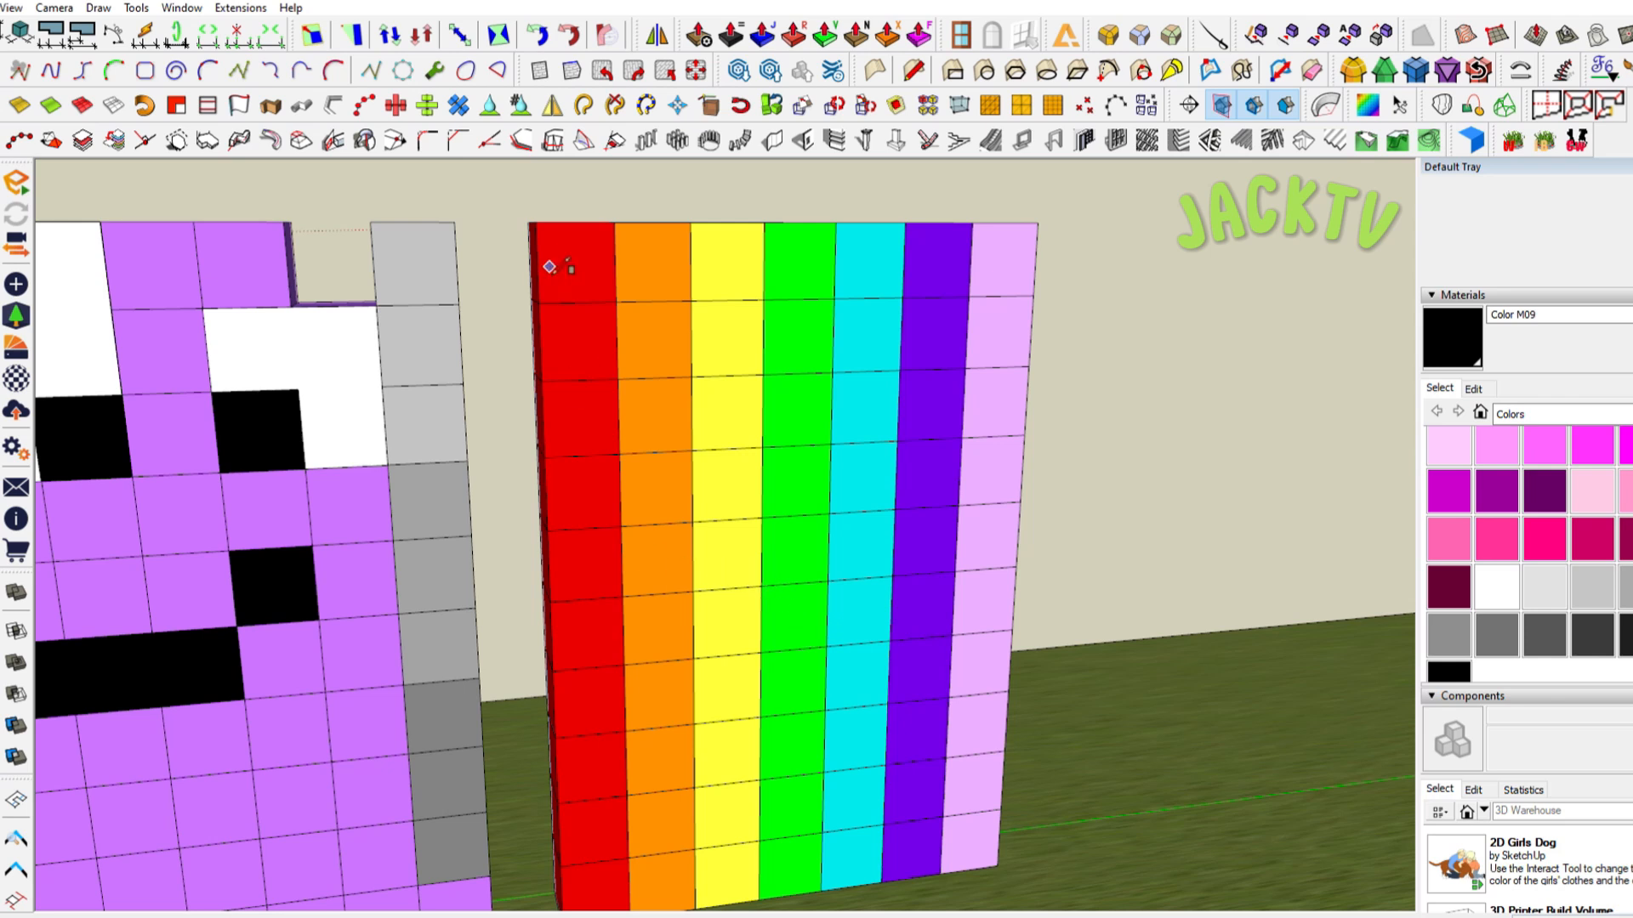
left_click(539, 303)
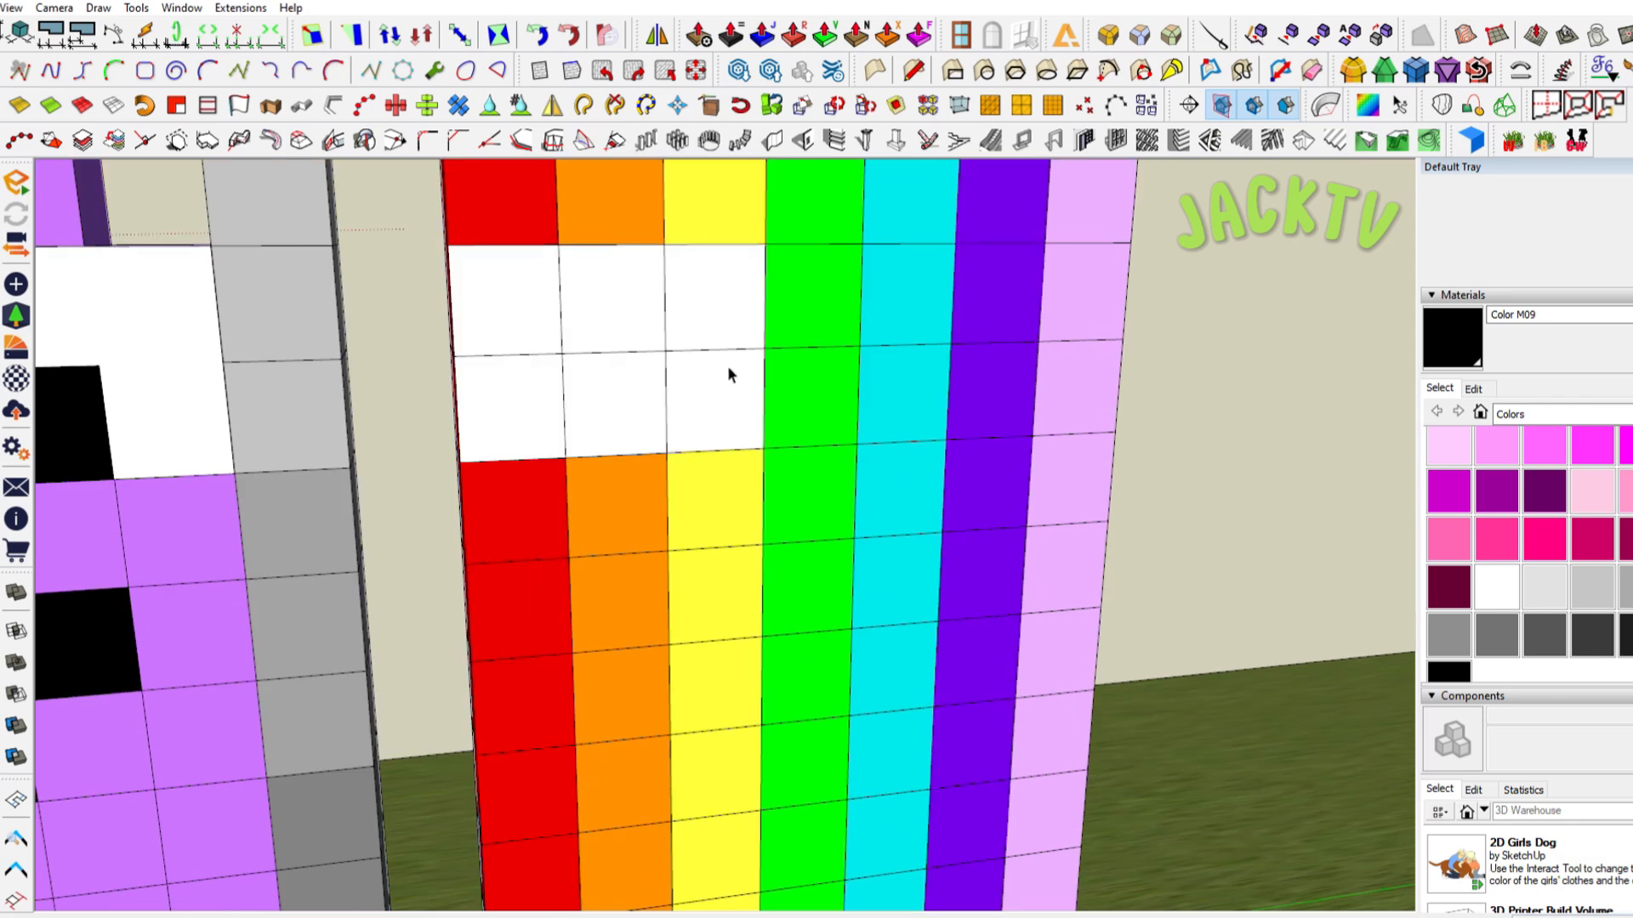
left_click(707, 313)
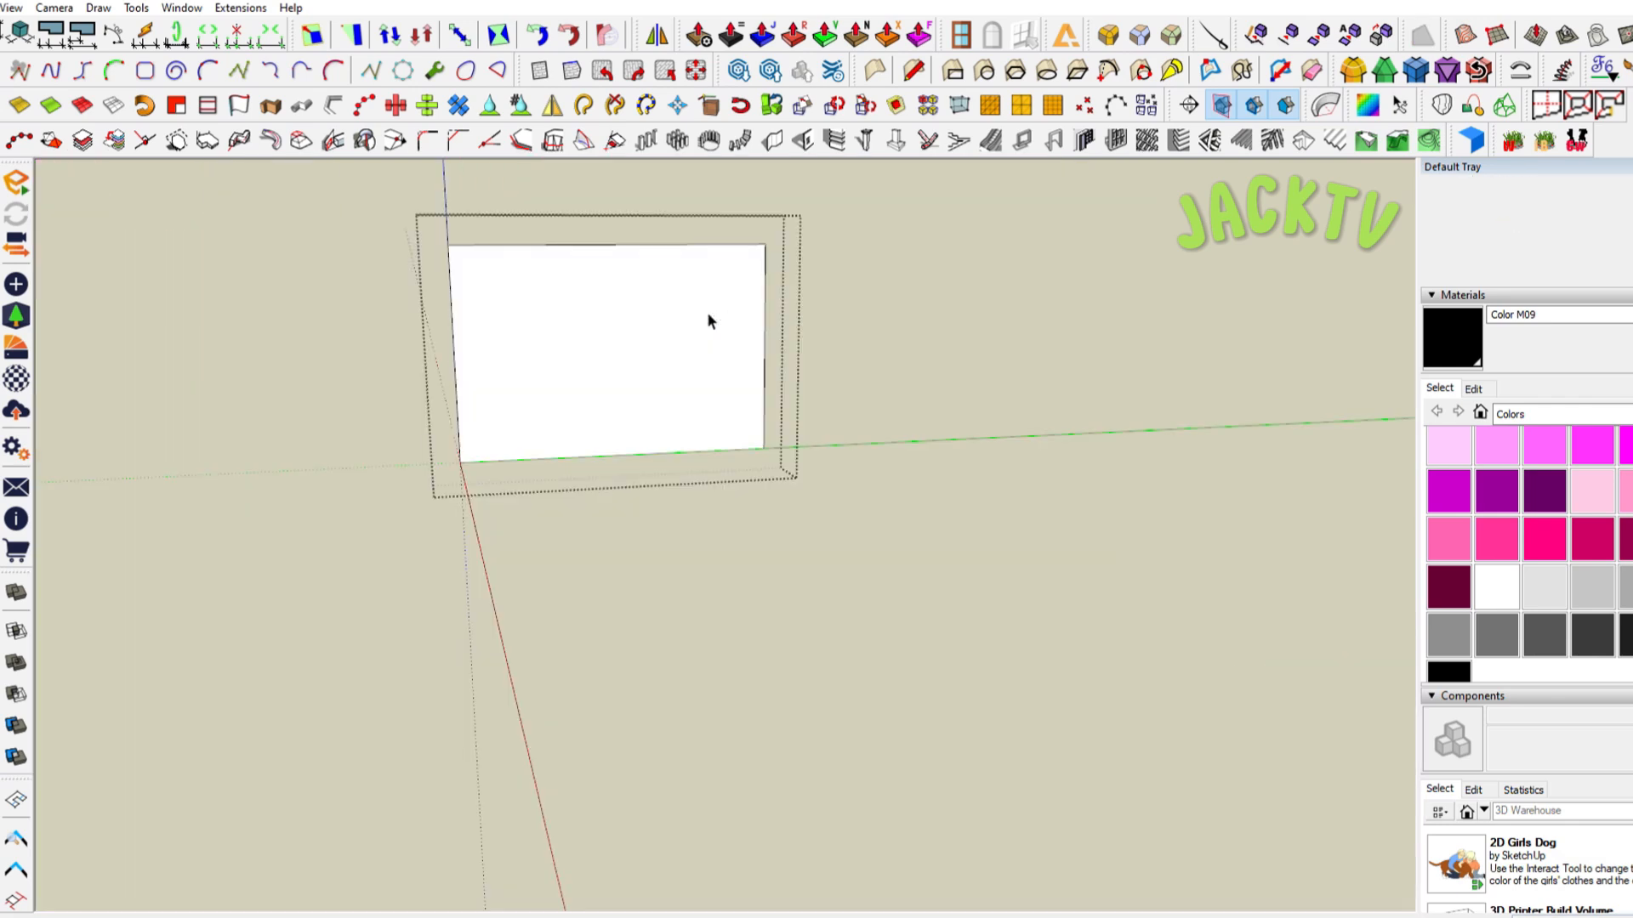
Add a one-block pupil in the eye's lower inner corner and paint it black with Color M09
key("l")
left_click(765, 348)
key("space")
left_click(723, 429)
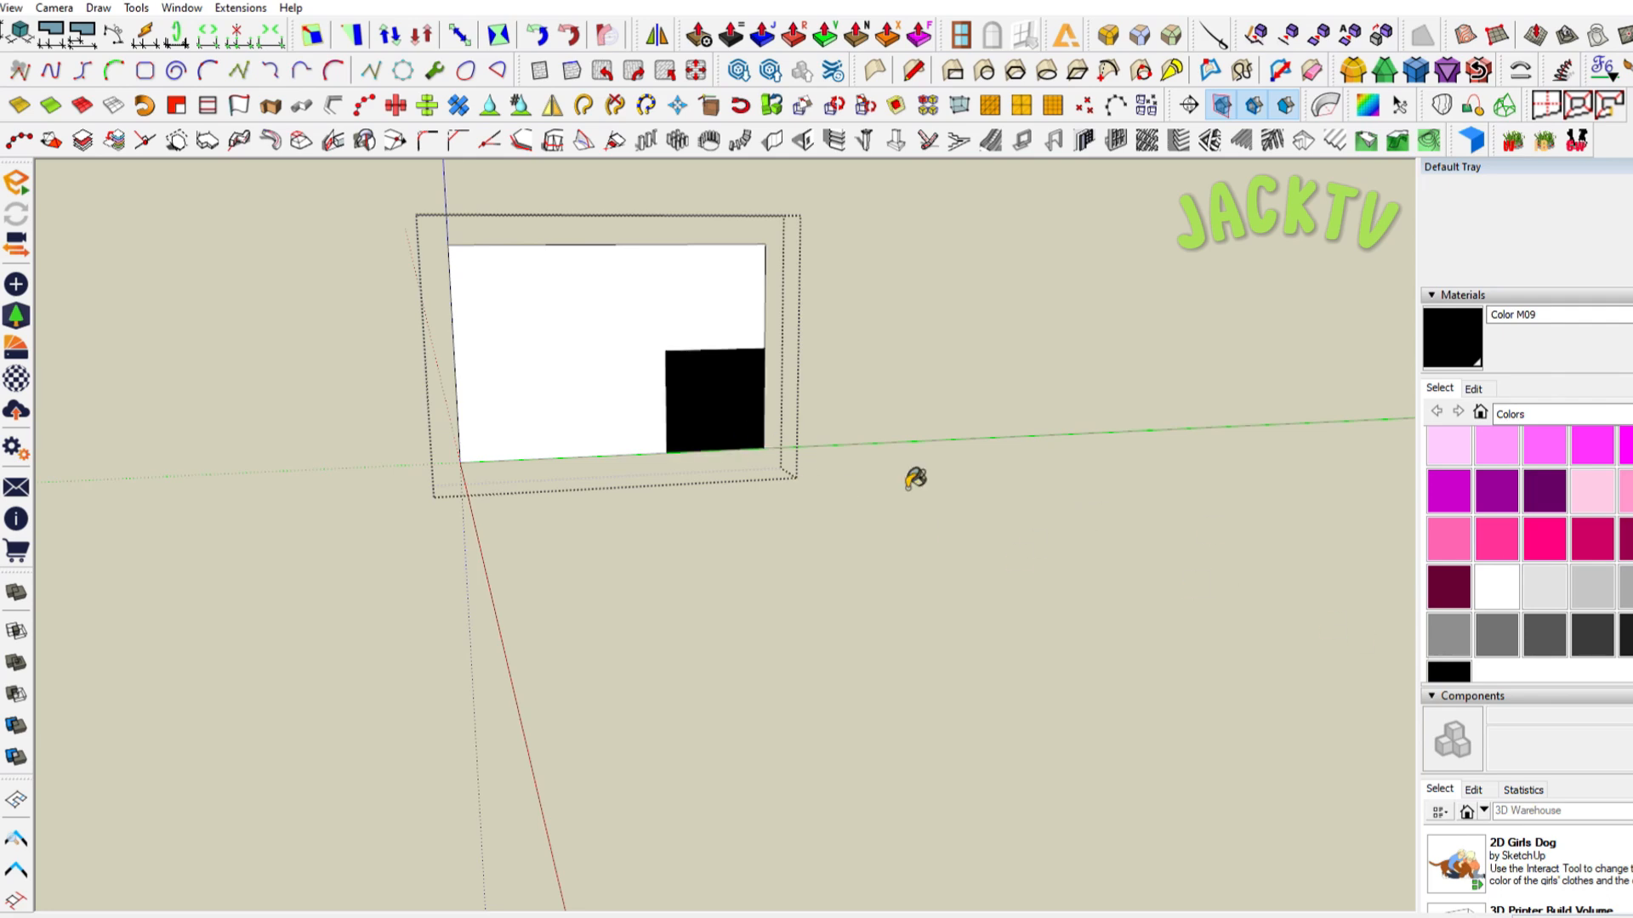
key("space")
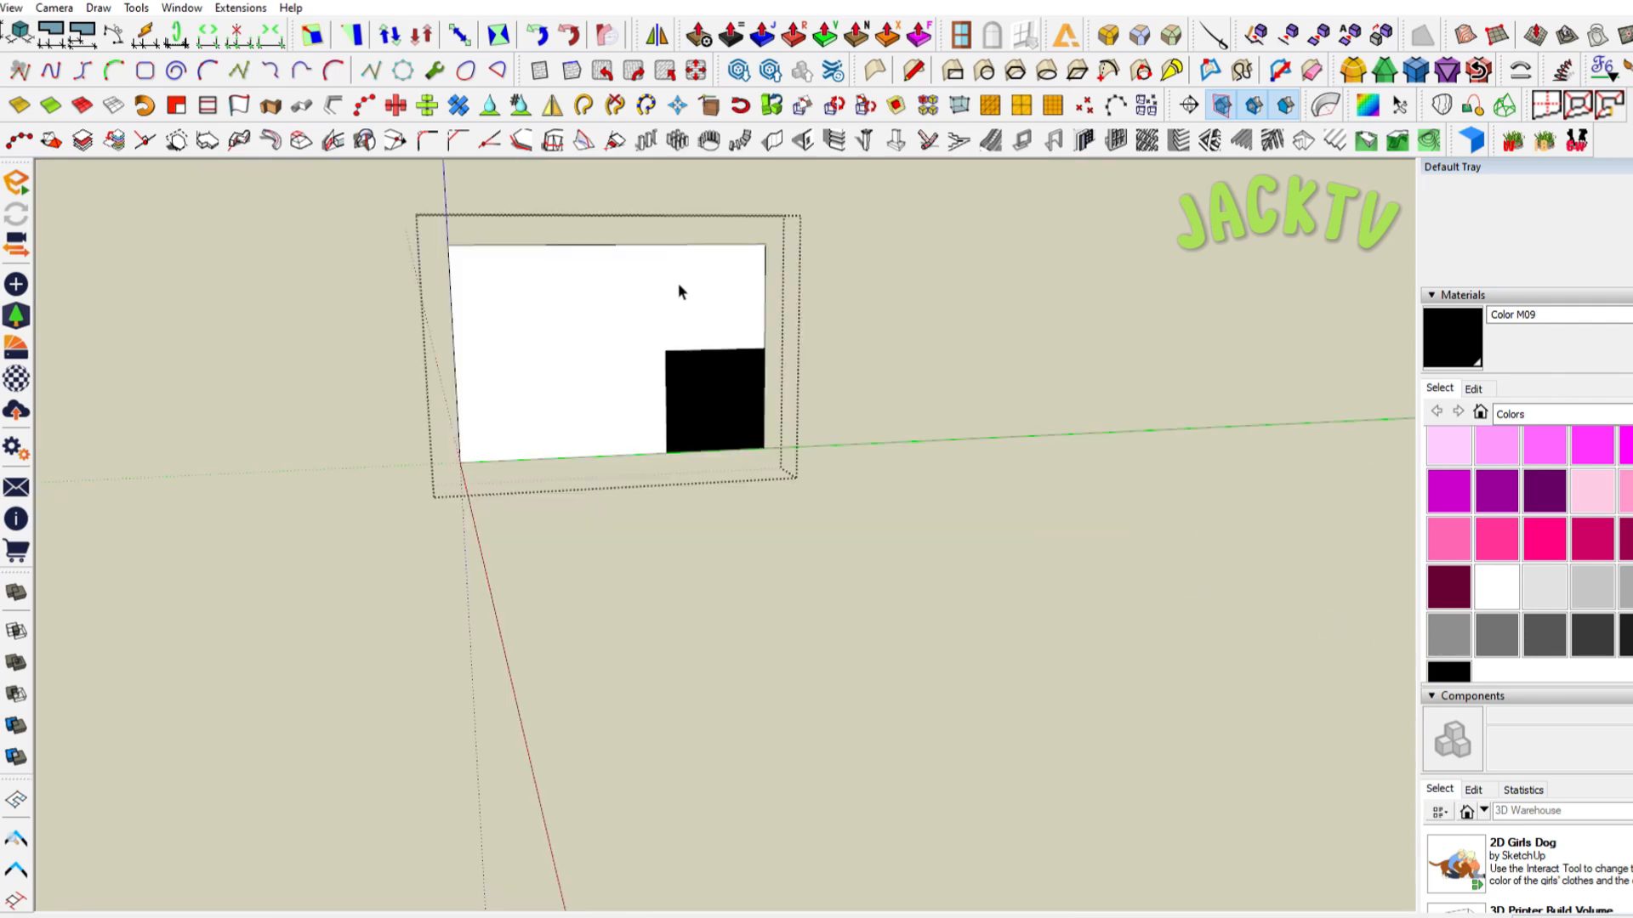
left_click(728, 300)
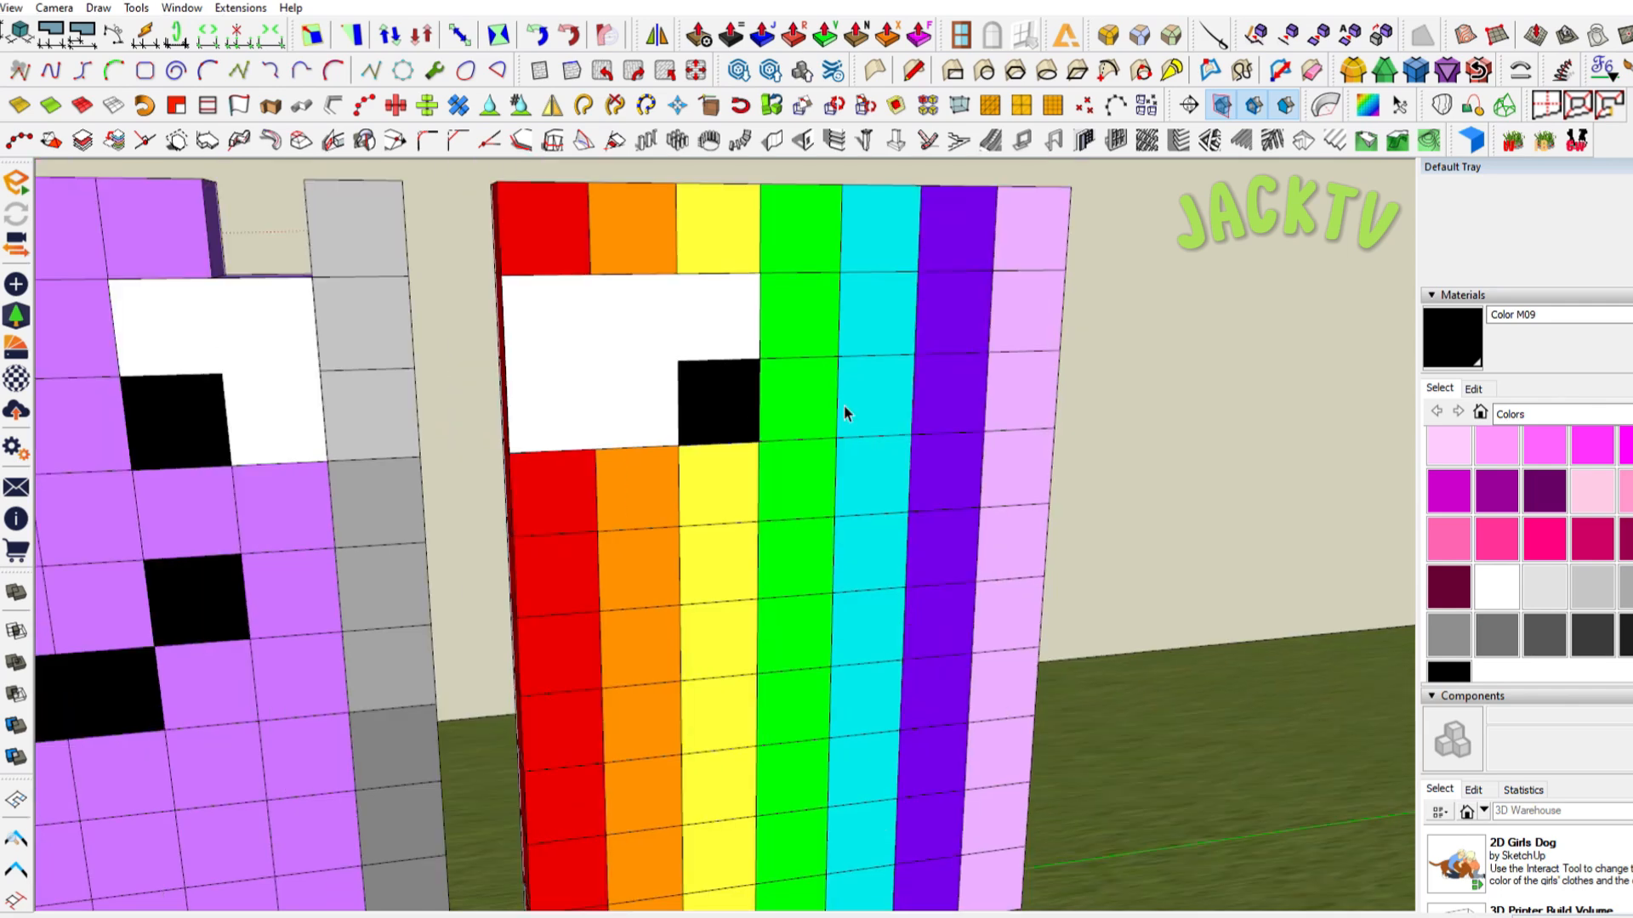
Copy the eye over the cyan, violet and lilac columns and flip it with Scale so its pupil faces the green column
scroll(843, 413, "up", 3)
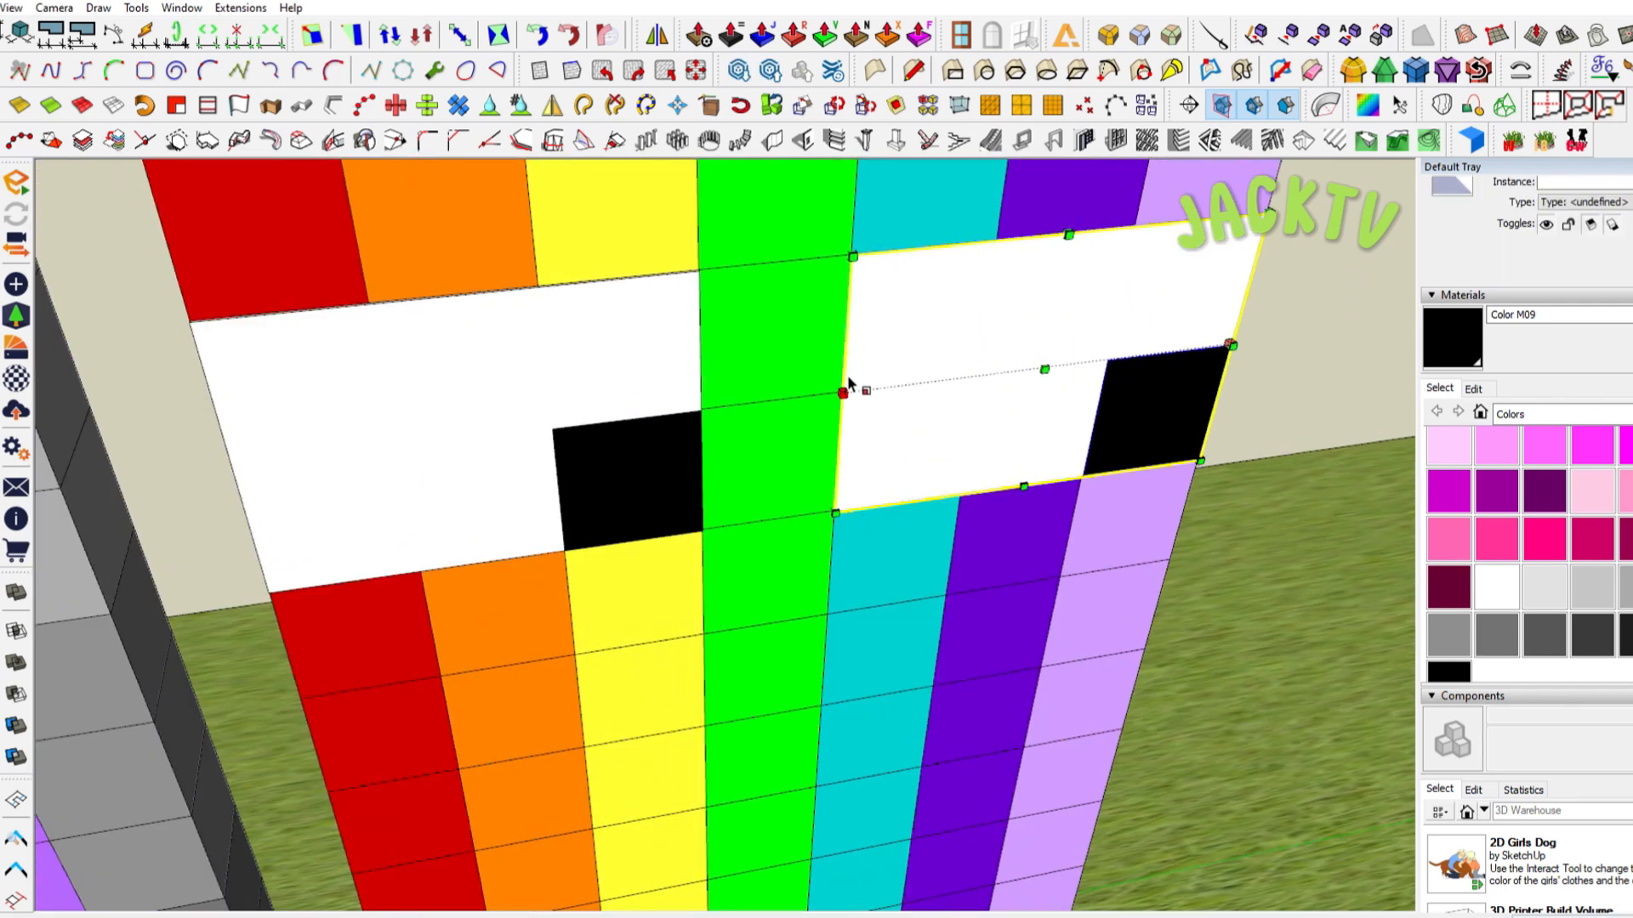
scroll(843, 383, "up", 2)
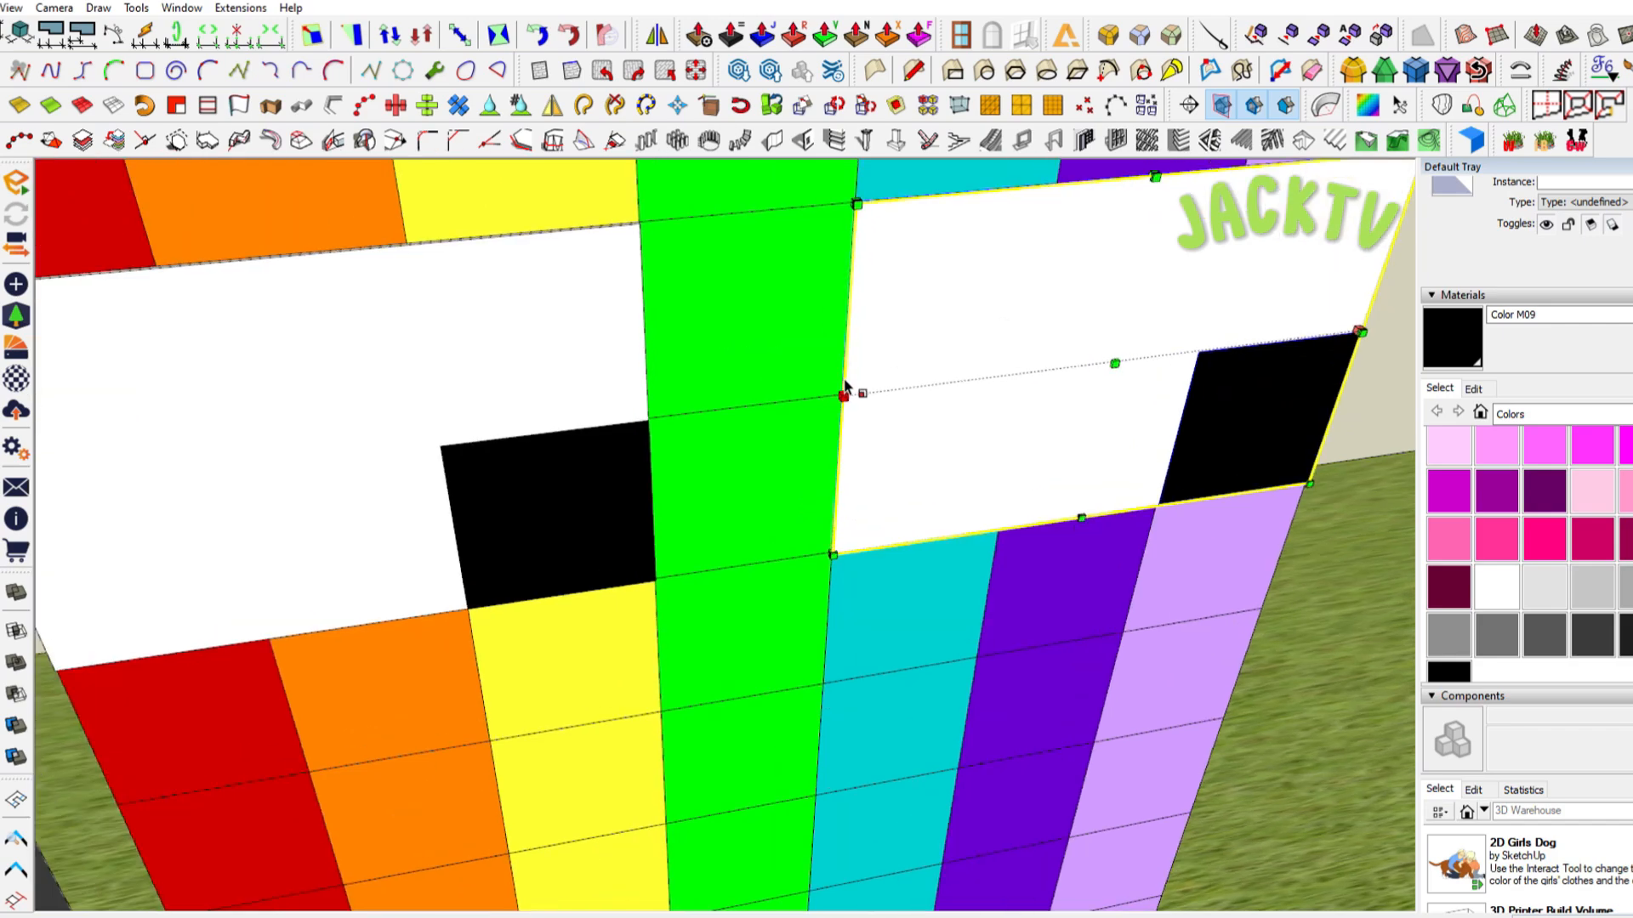
scroll(846, 385, "down", 2)
left_click_drag(846, 384, 885, 379)
key("ctrl+z")
middle_click_drag(885, 379, 936, 393)
left_click_drag(859, 396, 1242, 309, "ctrl")
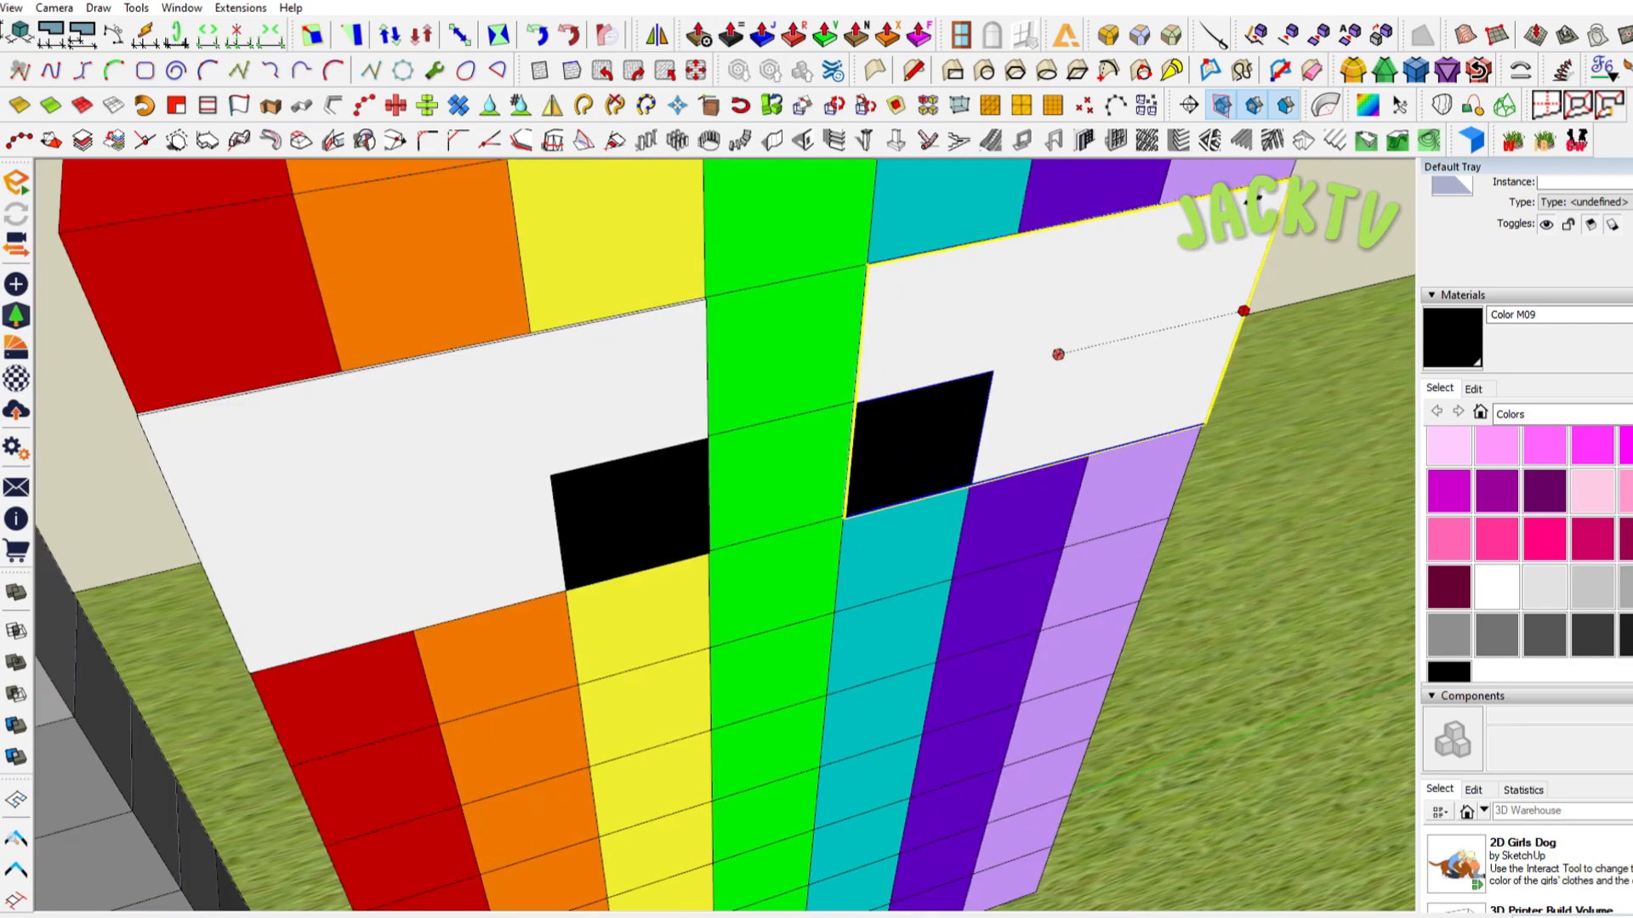
key("space")
scroll(961, 325, "down", 2)
scroll(961, 324, "down", 2)
middle_click_drag(976, 569, 814, 460)
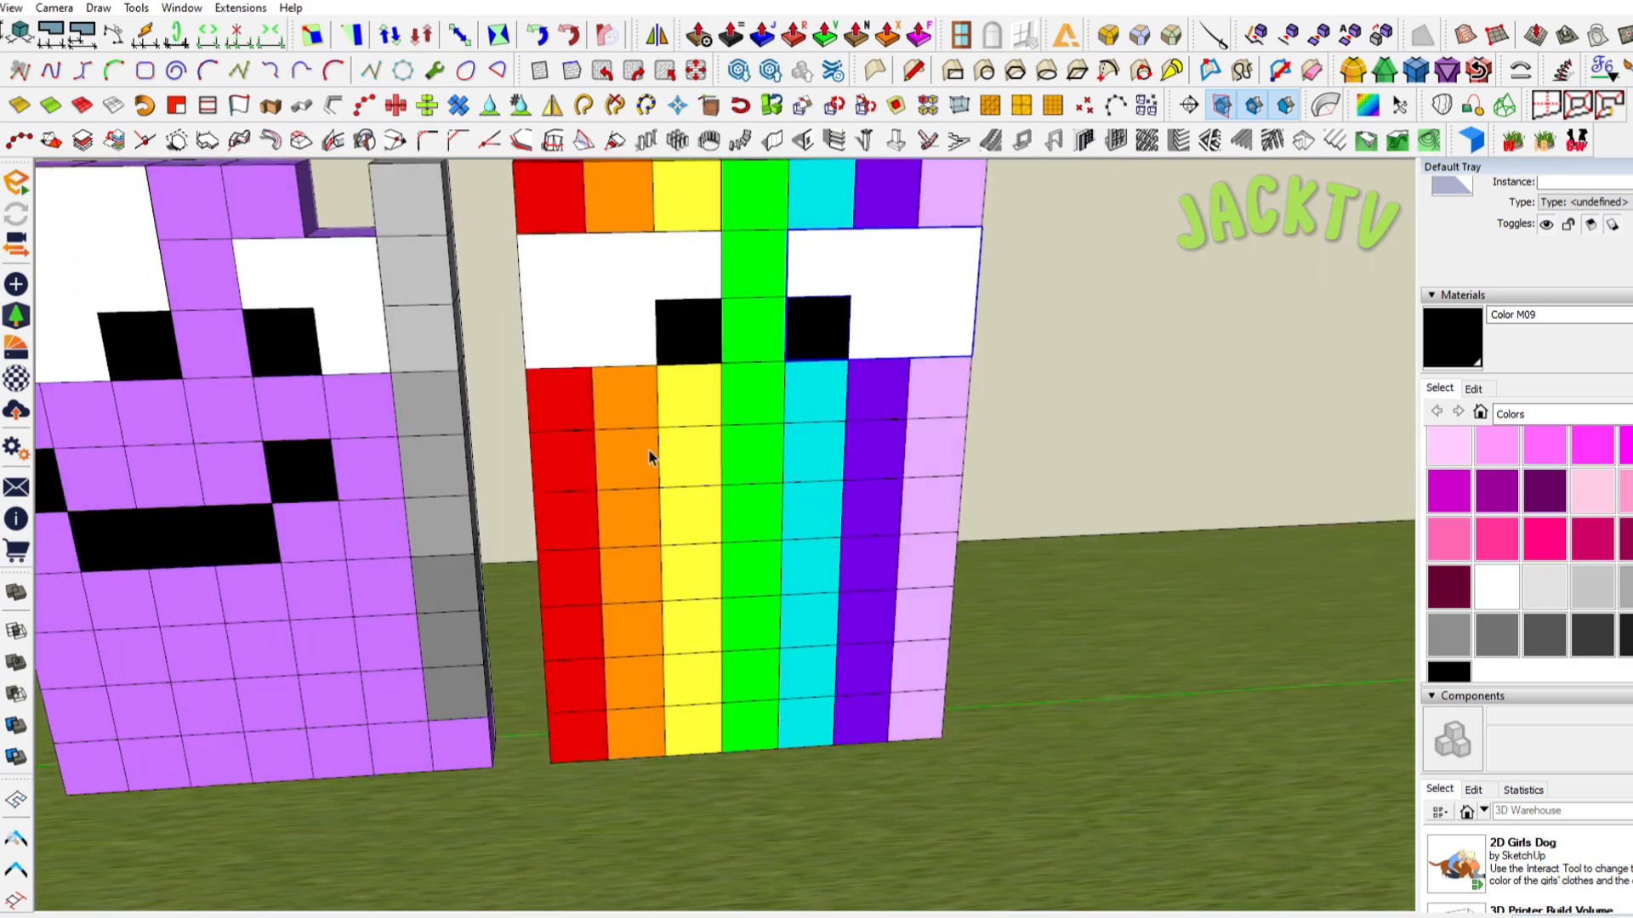
left_click(639, 446)
left_click(875, 425, "ctrl")
left_click(881, 494, "ctrl")
left_click(814, 495, "ctrl")
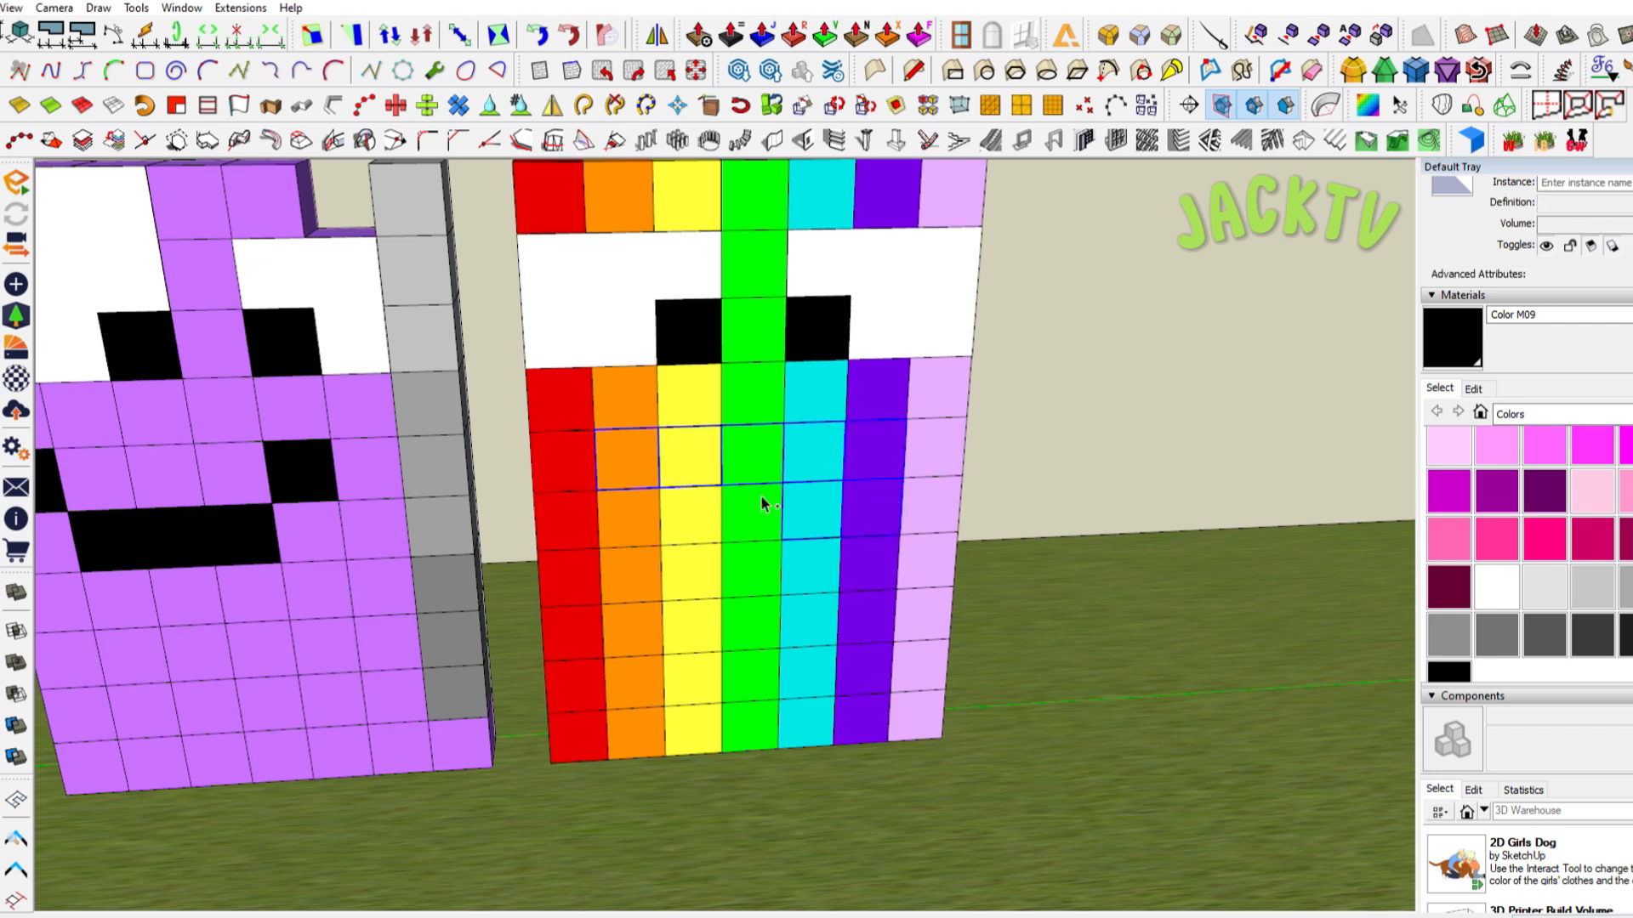
left_click(762, 497, "ctrl")
left_click(675, 499, "ctrl")
left_click(641, 500, "ctrl")
left_click(637, 558, "ctrl")
left_click(691, 556, "ctrl")
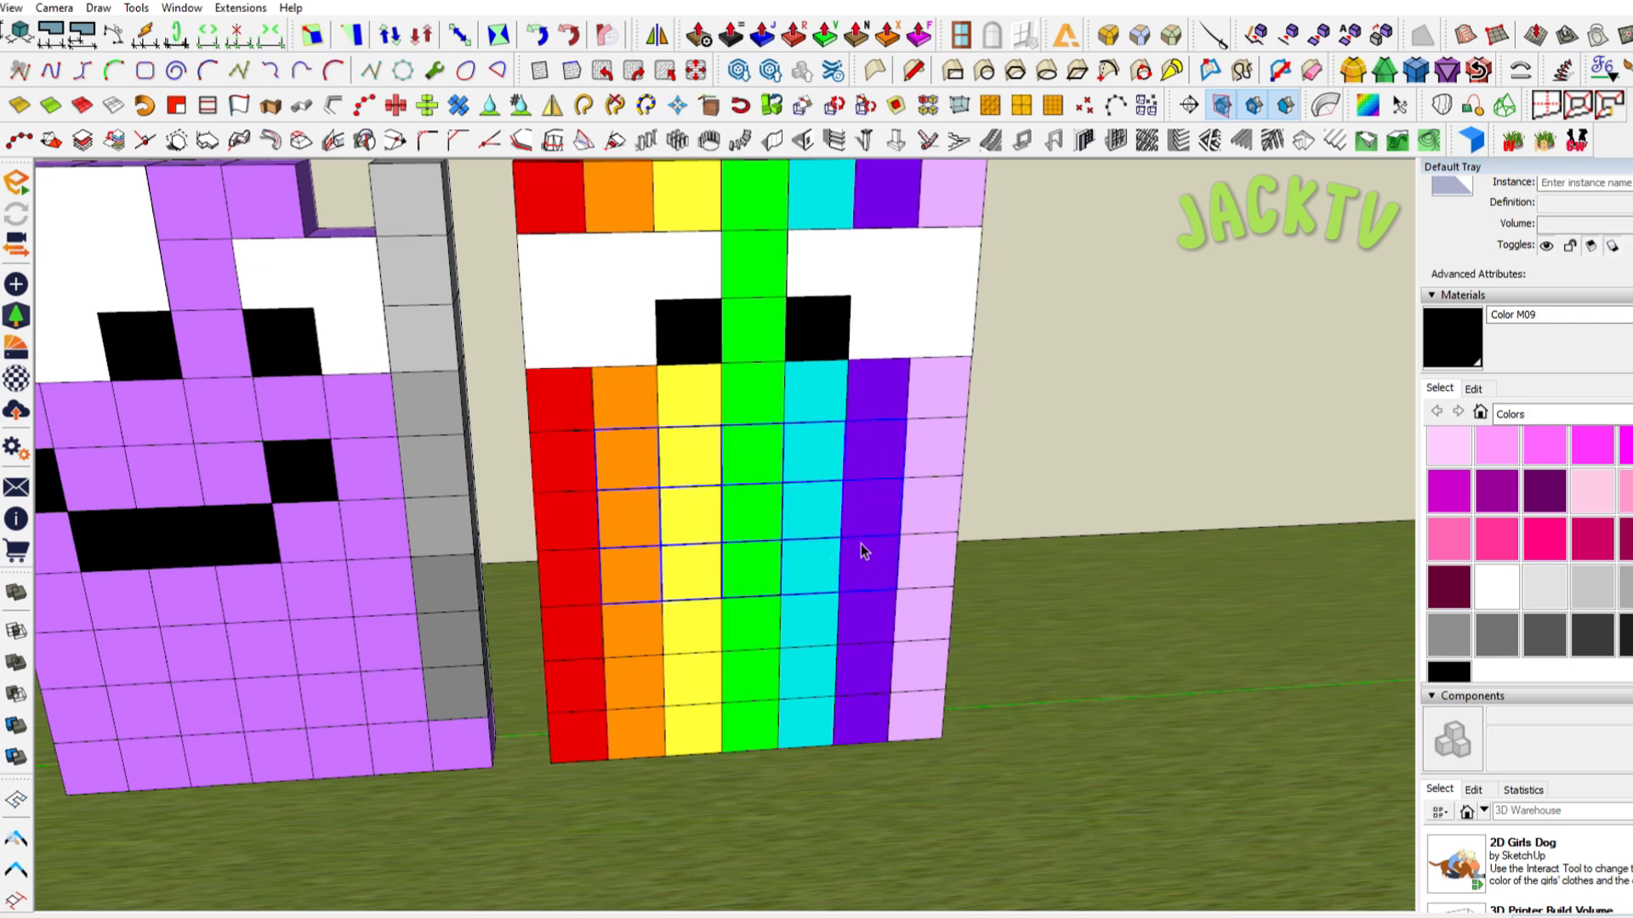
Draw a mouth rectangle five blocks wide and three high from the orange to the violet column, and open it as a group
key("r")
left_click(602, 605)
left_click(906, 421)
key("space")
scroll(890, 431, "up", 2)
left_click(870, 445)
double_click(869, 442)
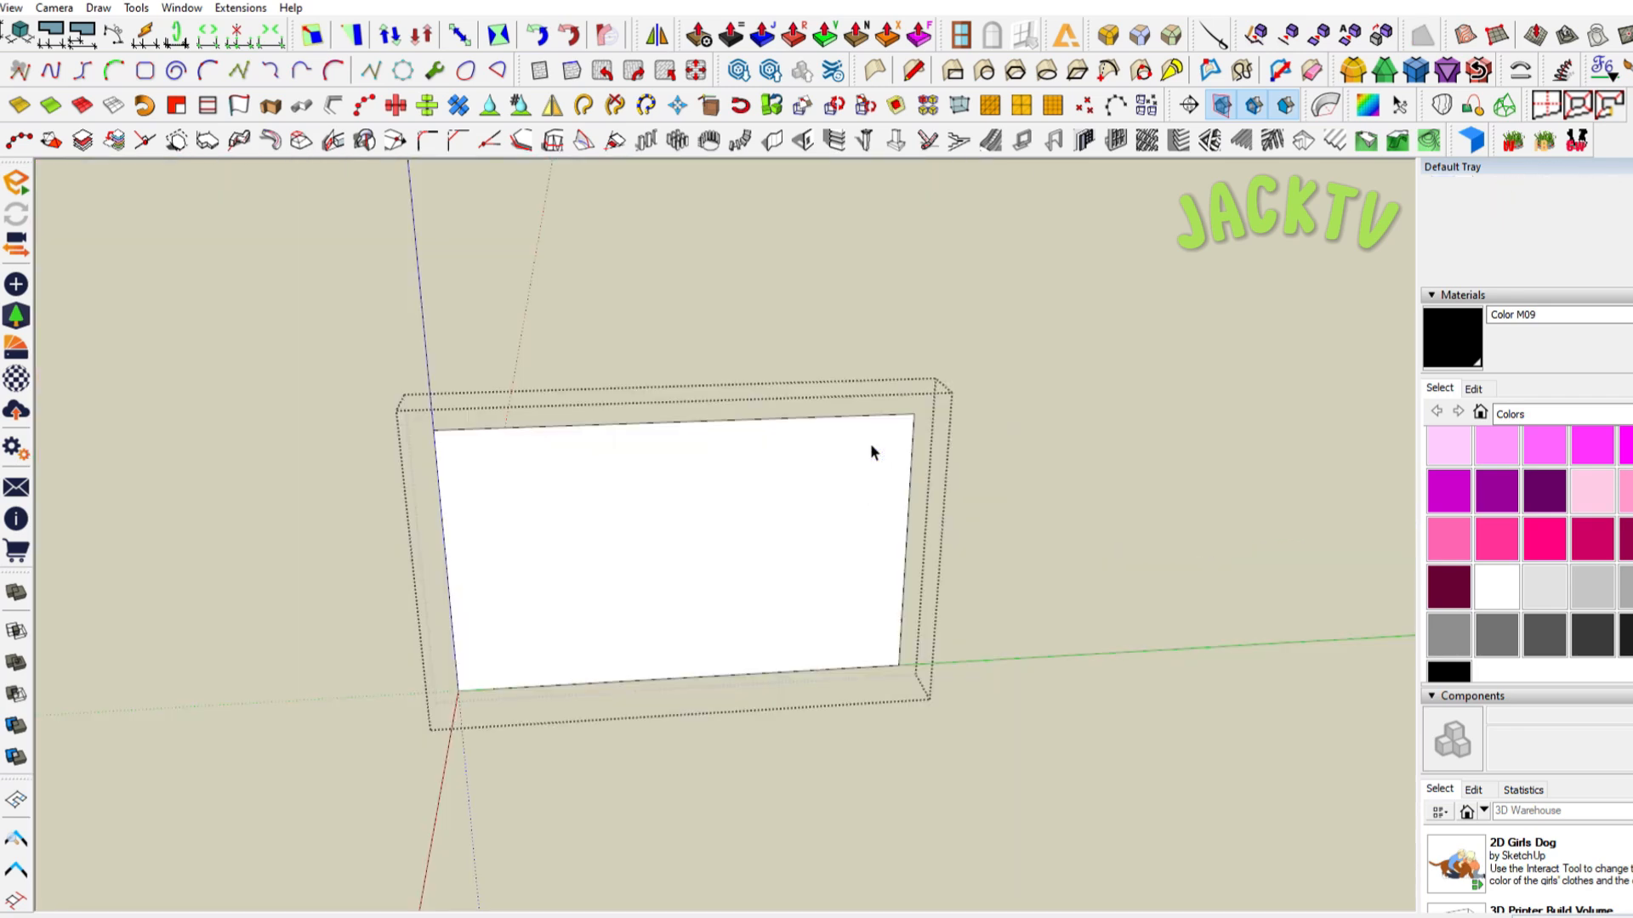
Outline two tooth strips inside the mouth, each three blocks wide and one high, along its upper and lower edges
key("i")
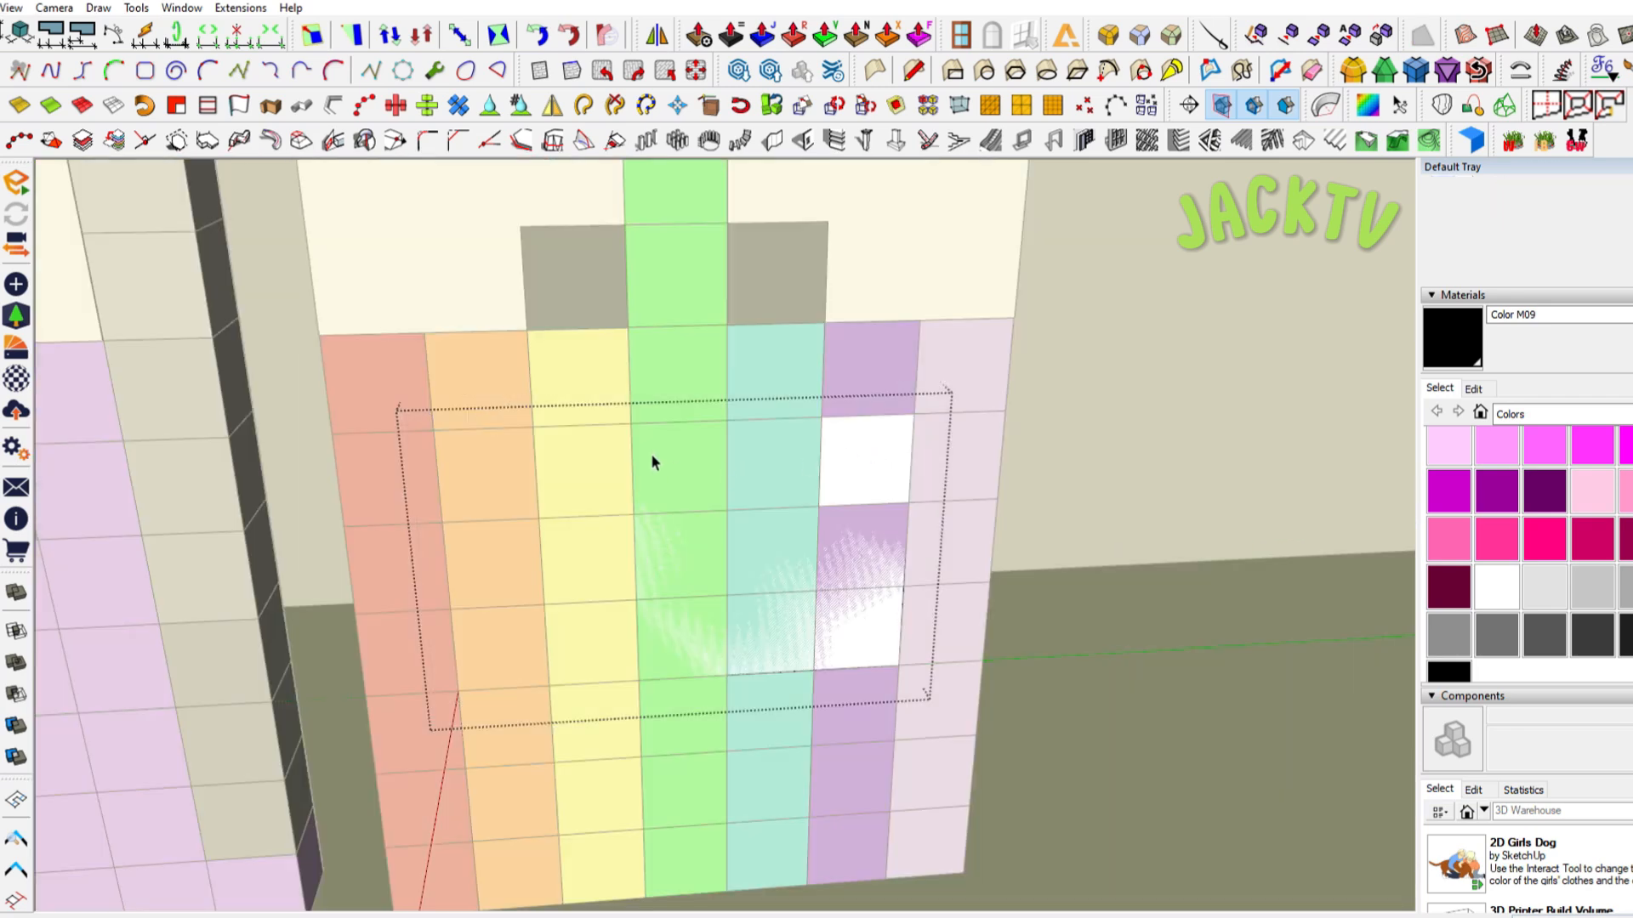
key("l")
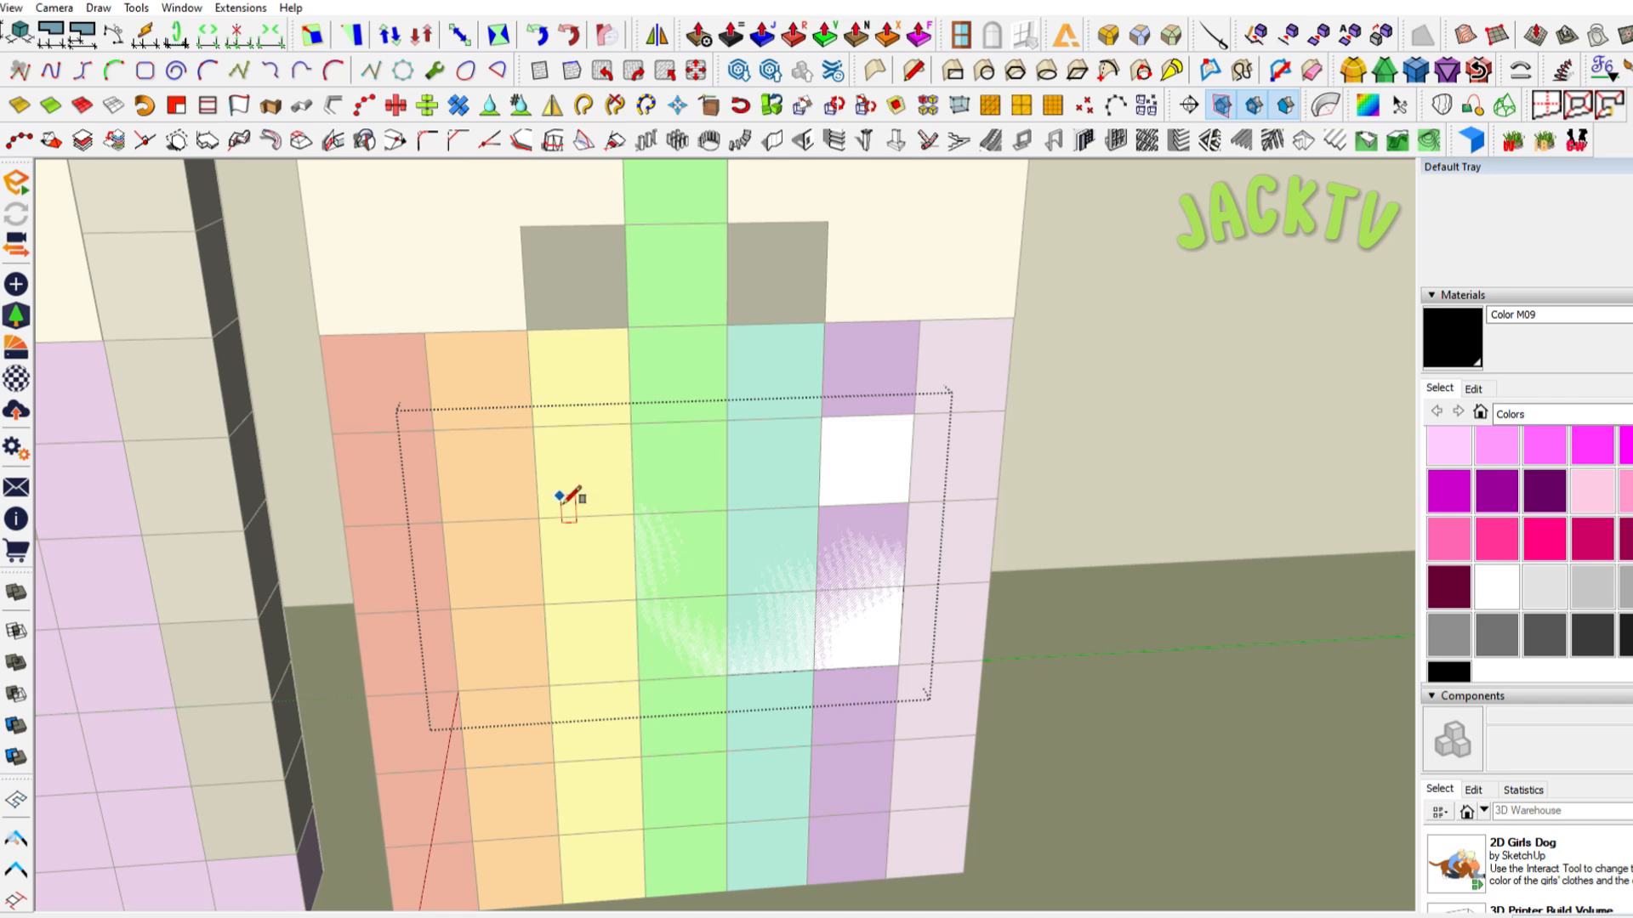
left_click(545, 605)
left_click(814, 670)
key("i")
key("space")
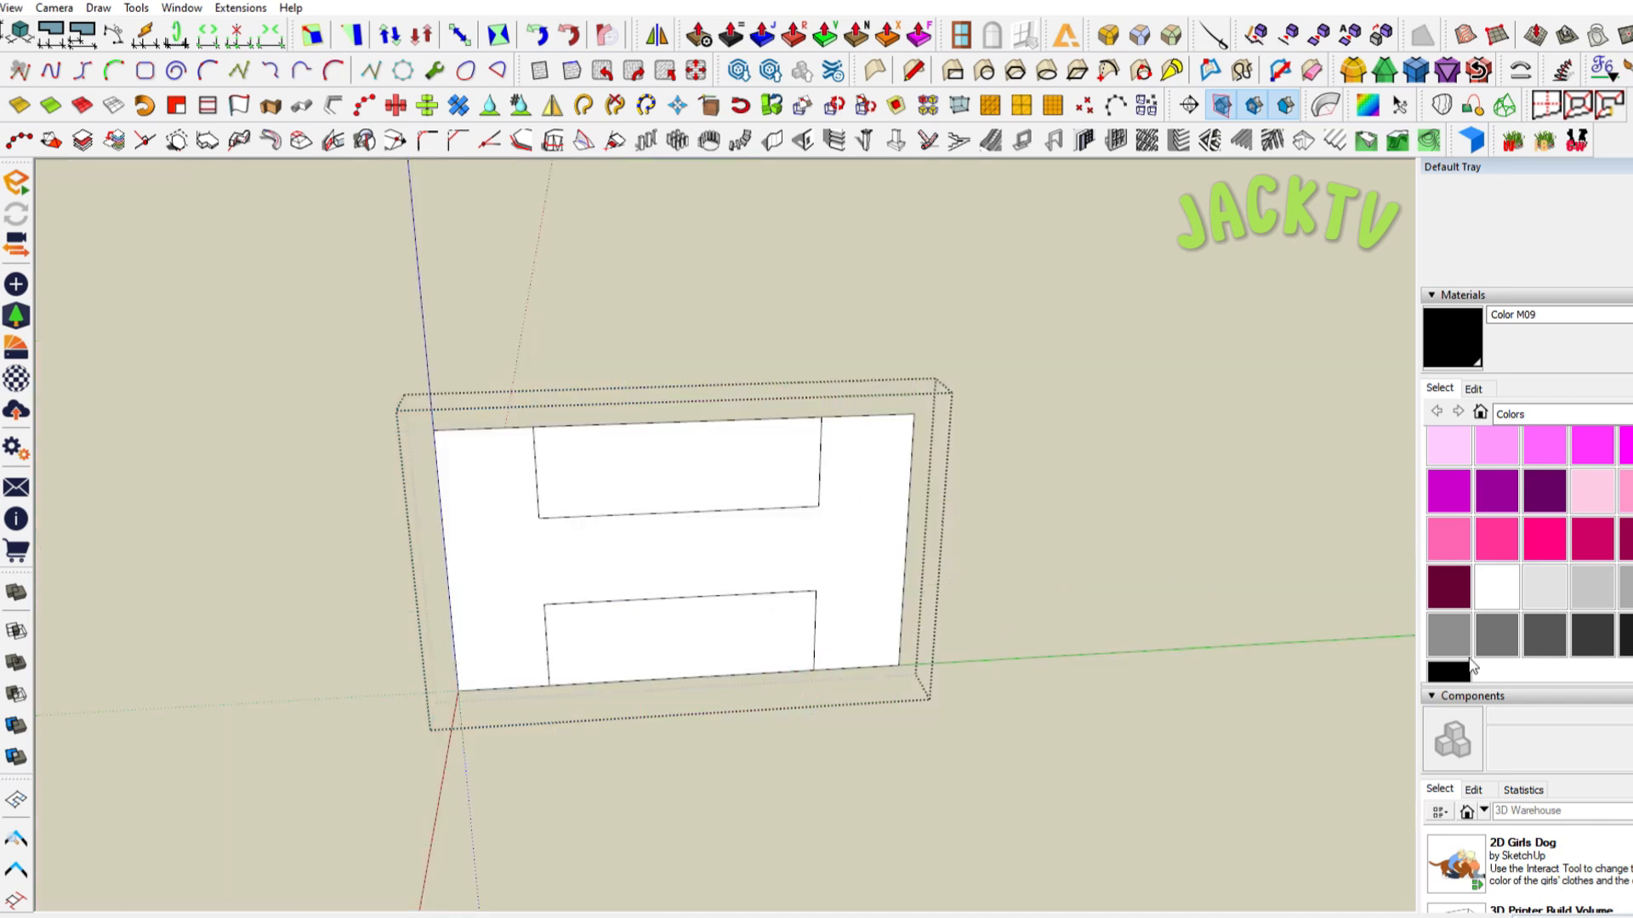
Paint the mouth around the teeth black with Color M09 and Push/Pull the teeth and the black area outward
left_click(852, 543)
key("p")
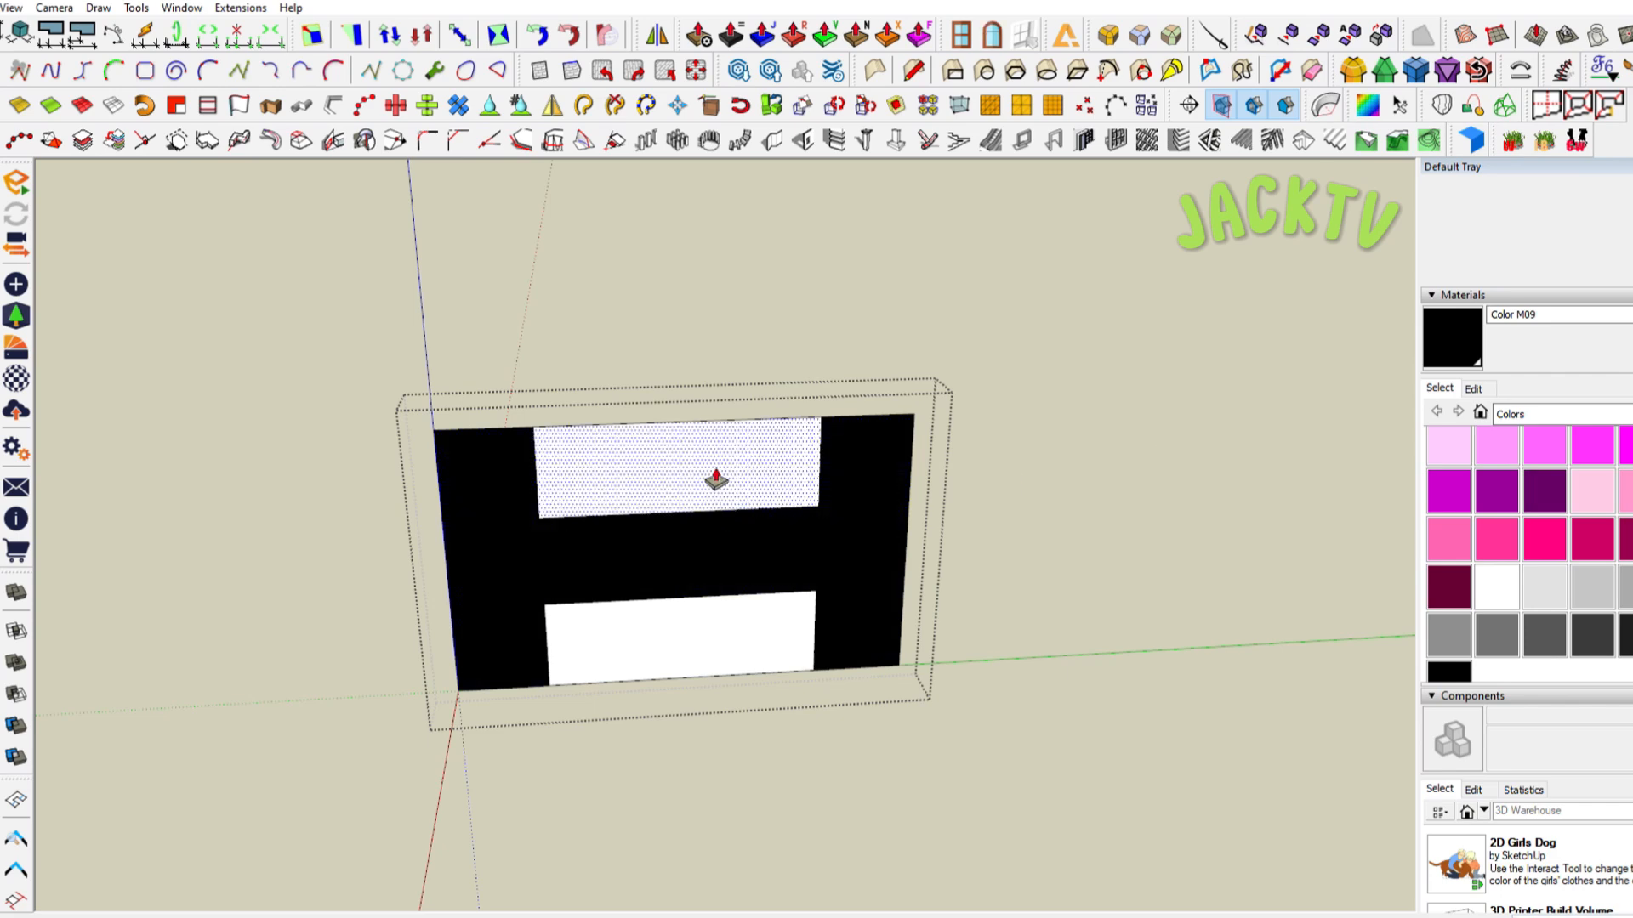
double_click(709, 473)
double_click(866, 505)
double_click(761, 637)
key("space")
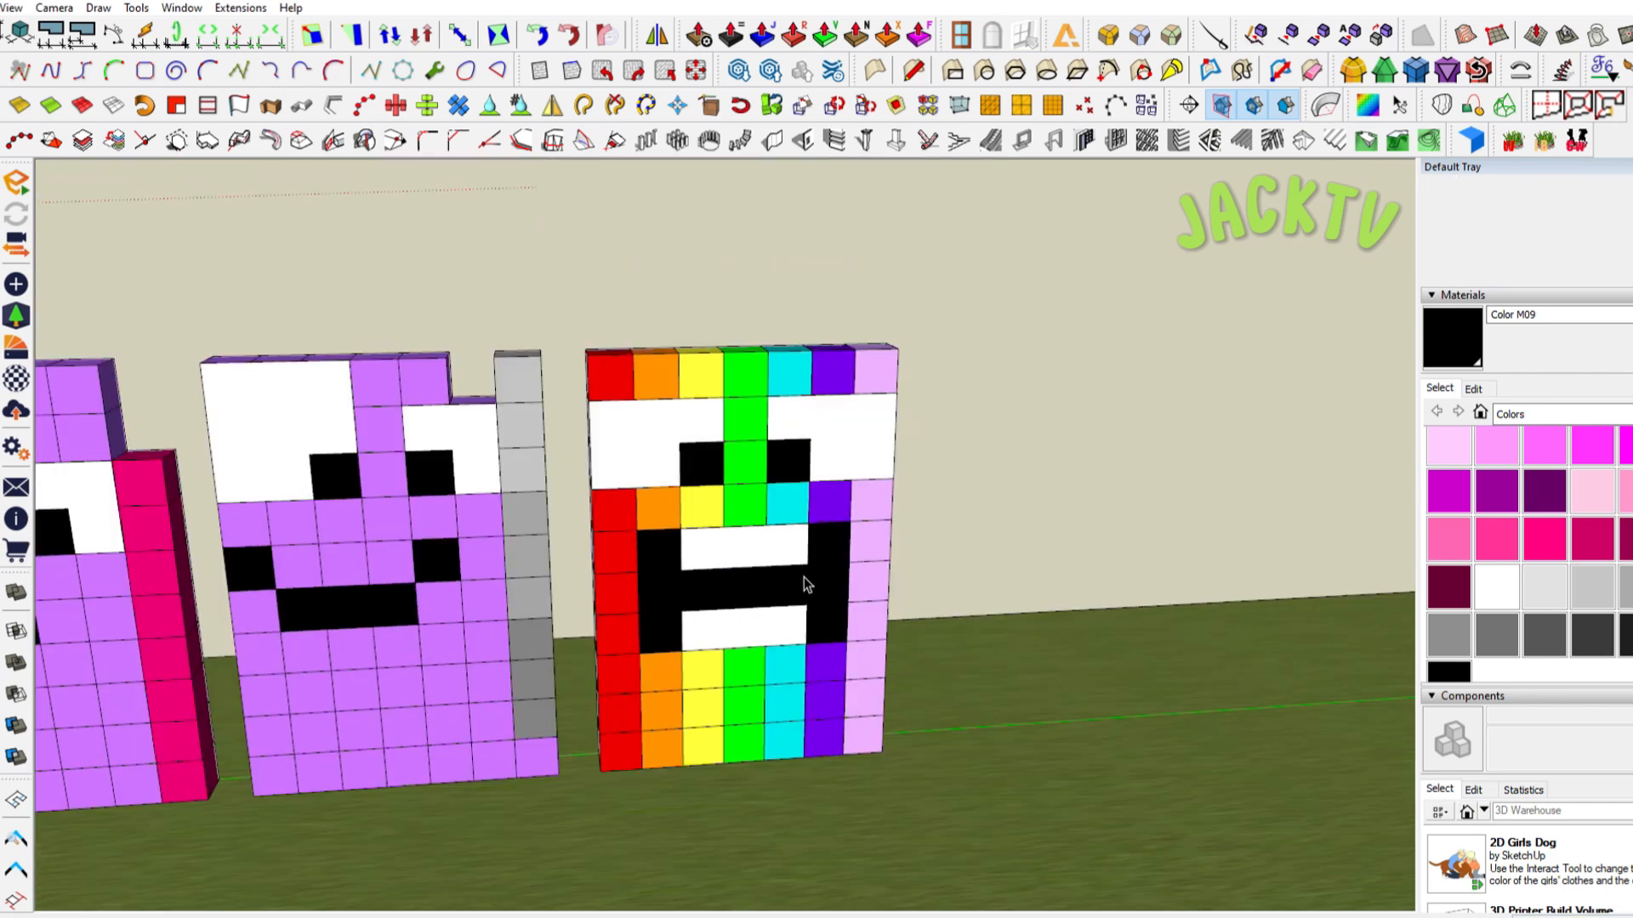
Look over the earlier figures along the row and return to the top of the rainbow figure
scroll(653, 350, "up", 3)
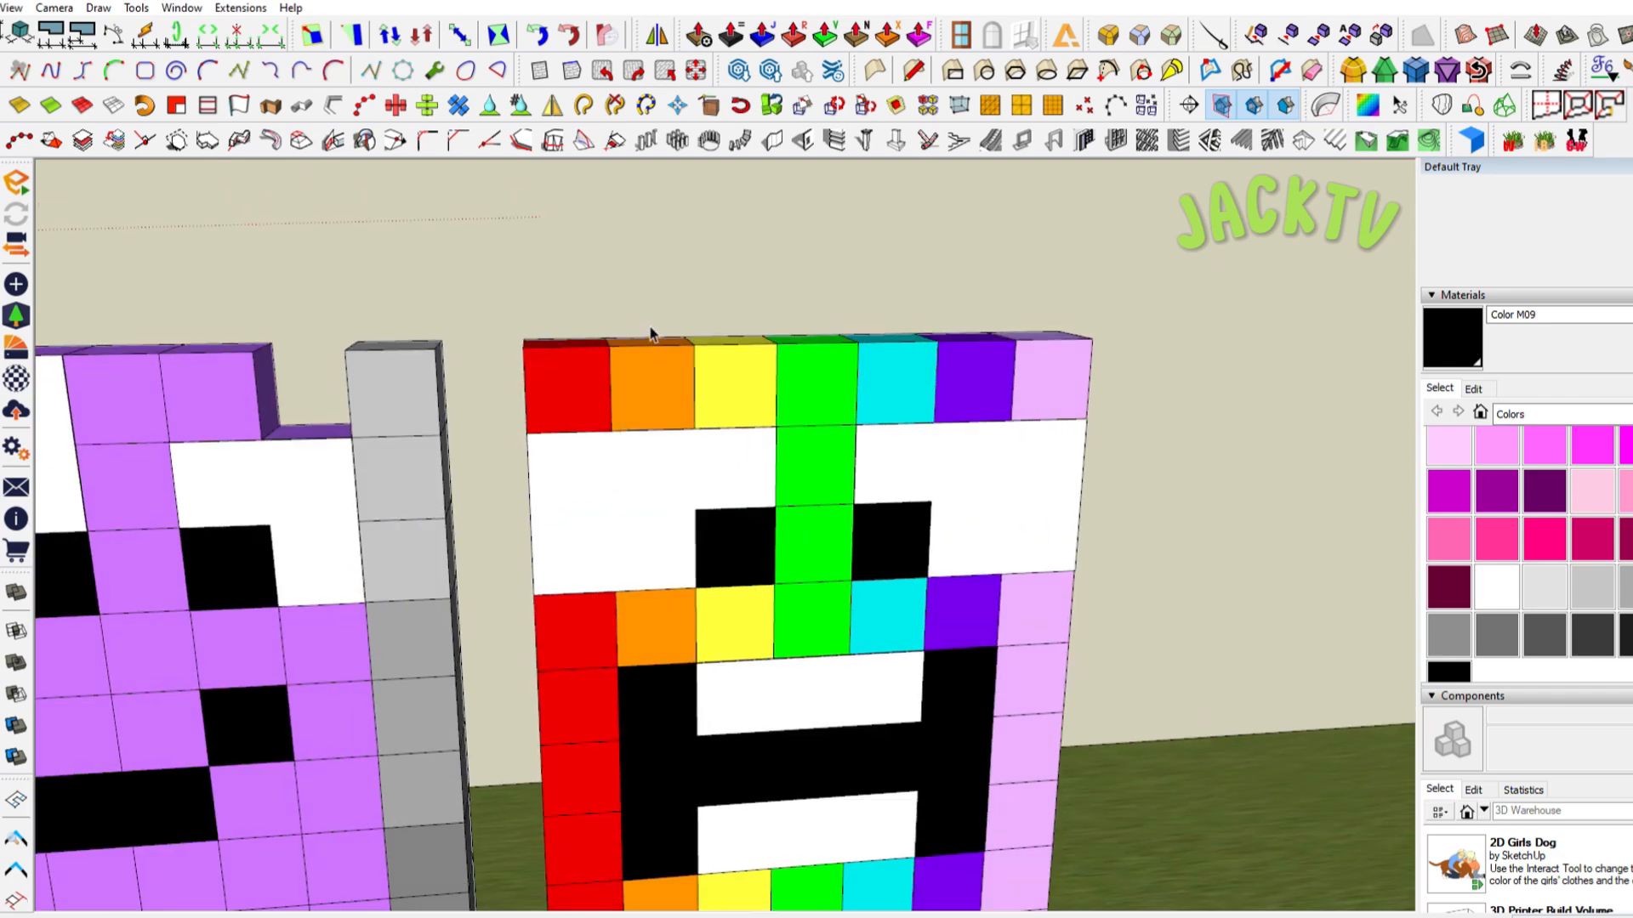
scroll(649, 303, "down", 10)
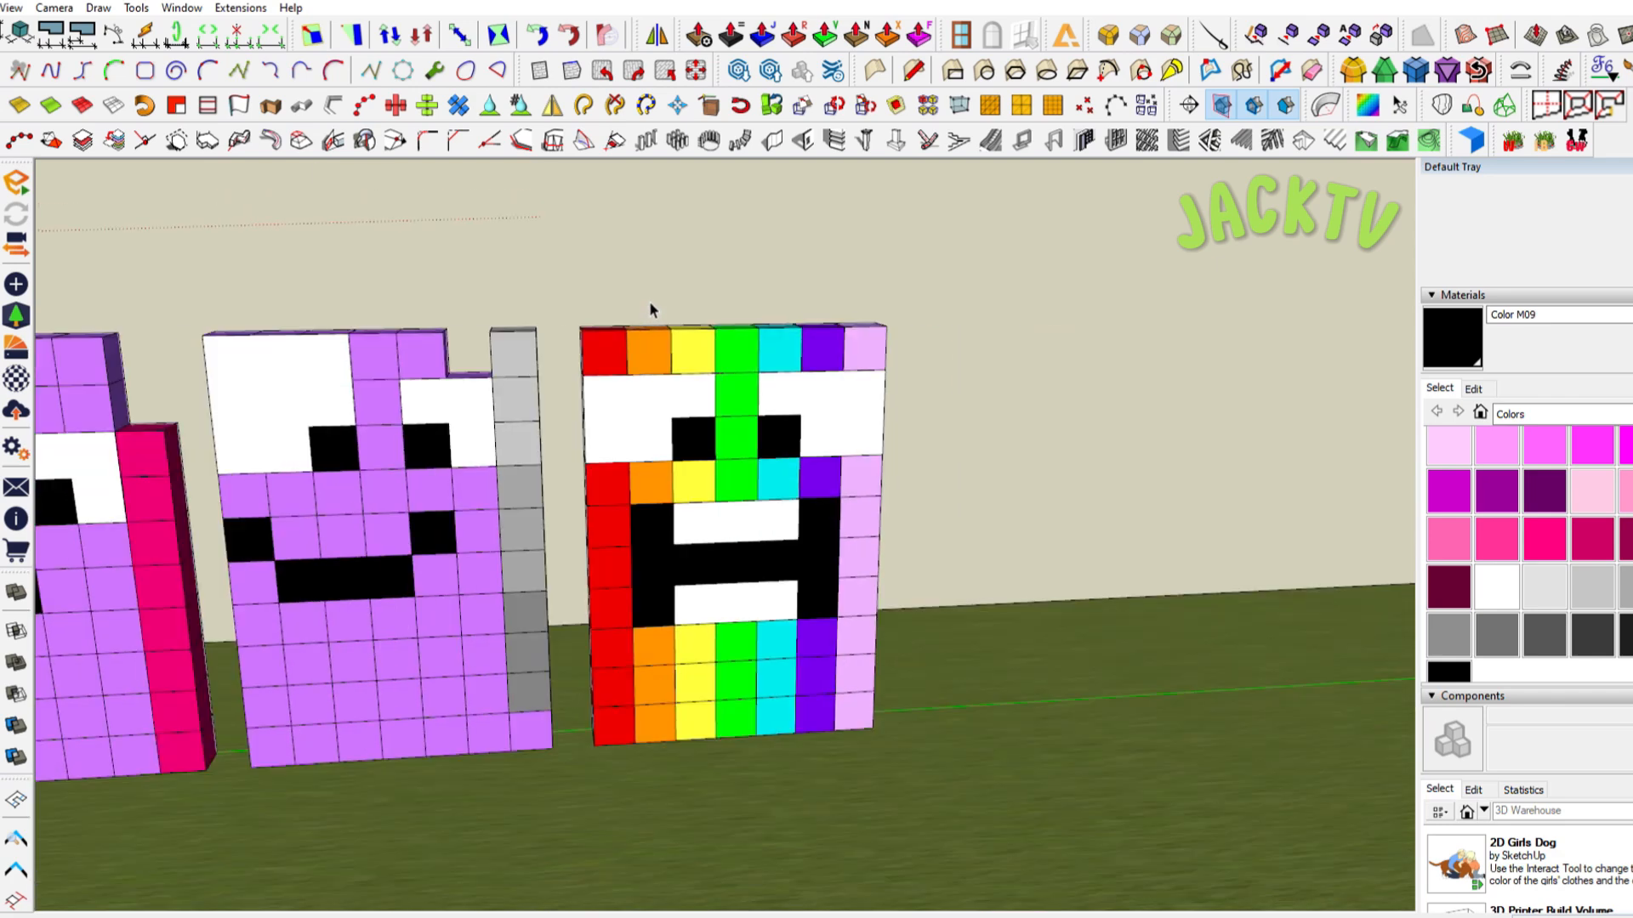
middle_click_drag(752, 398, 1326, 351, "shift")
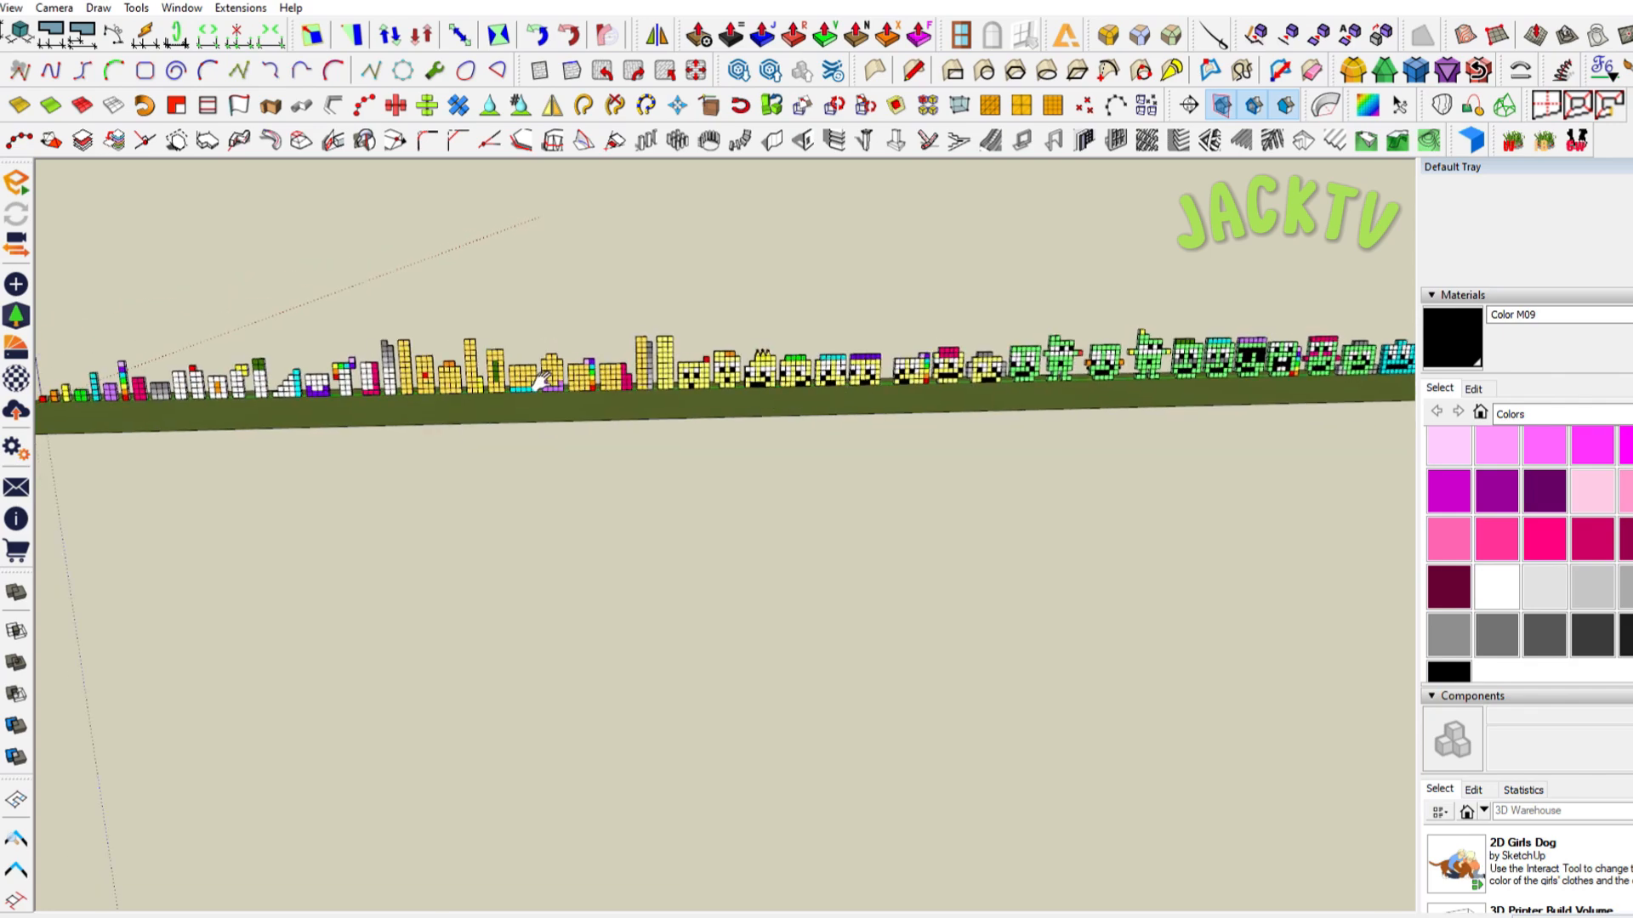
scroll(697, 344, "up", 6)
middle_click_drag(697, 344, 316, 395, "shift")
middle_click_drag(1326, 425, 704, 398, "shift")
scroll(851, 328, "up", 10)
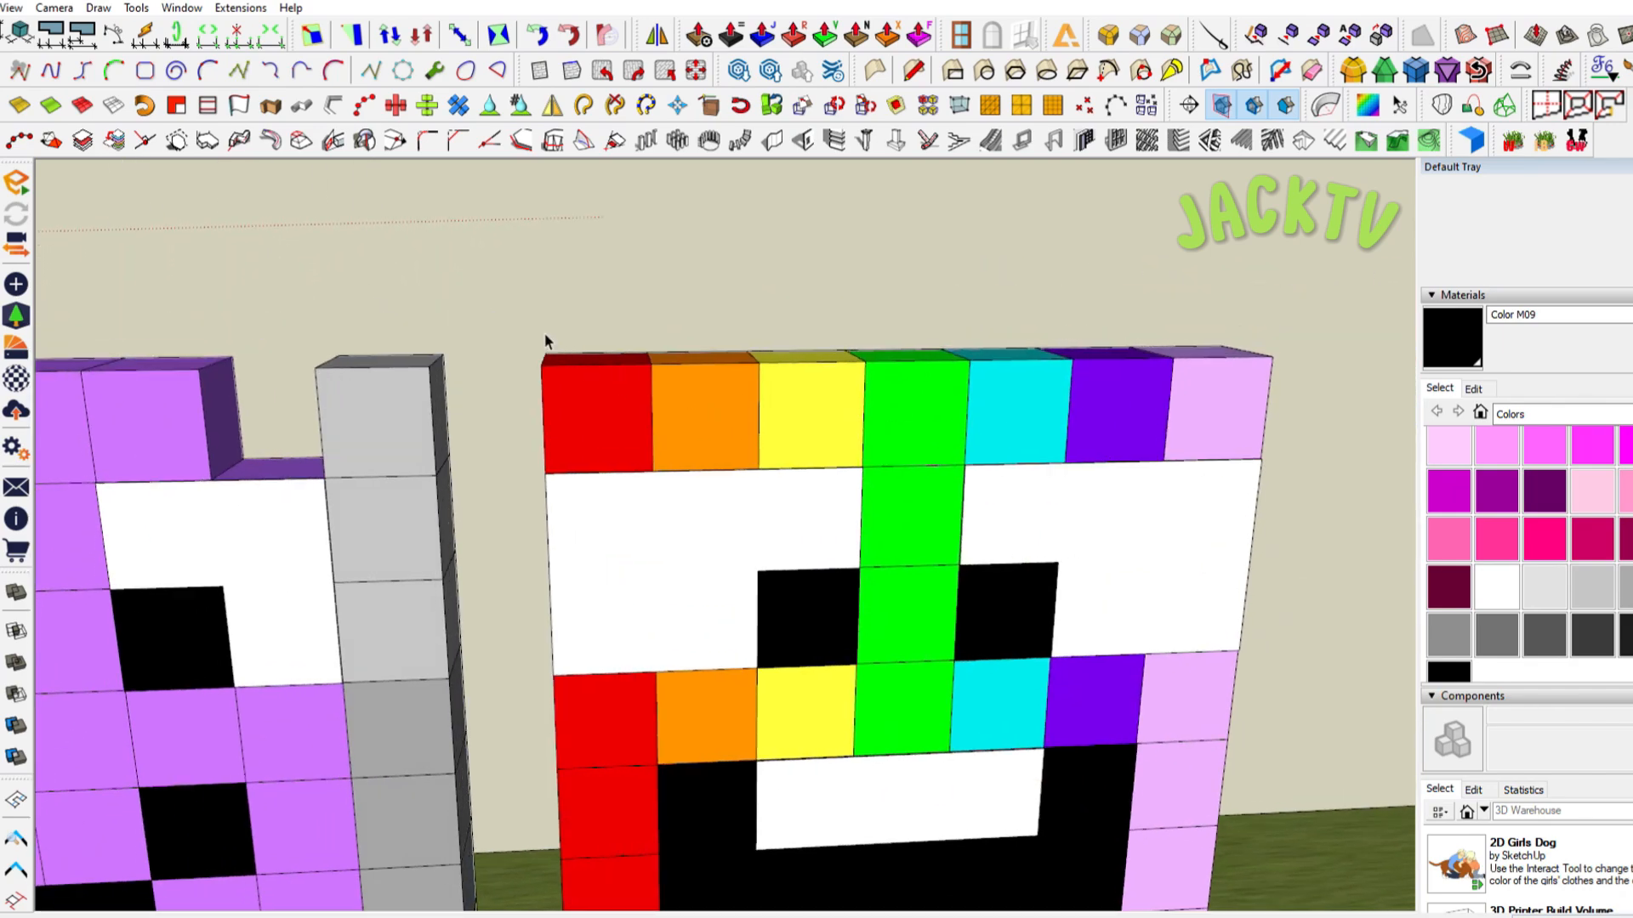
Draw a rectangle across the full width of the body's top row and scale it to stand above the blocks
scroll(620, 369, "down", 2)
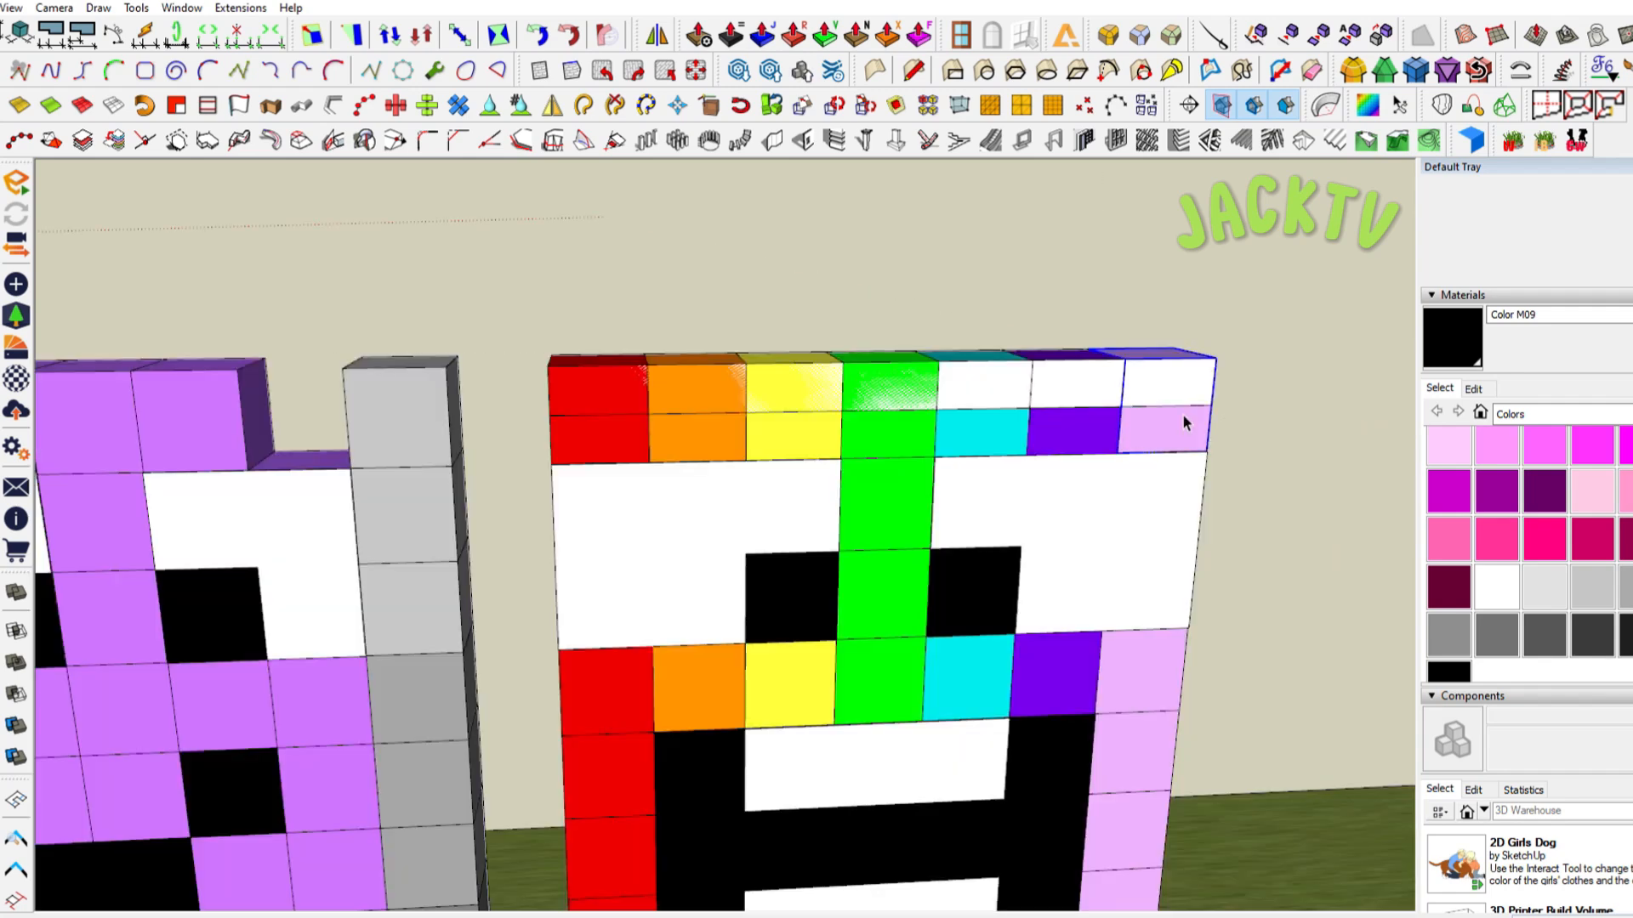
left_click(1148, 392)
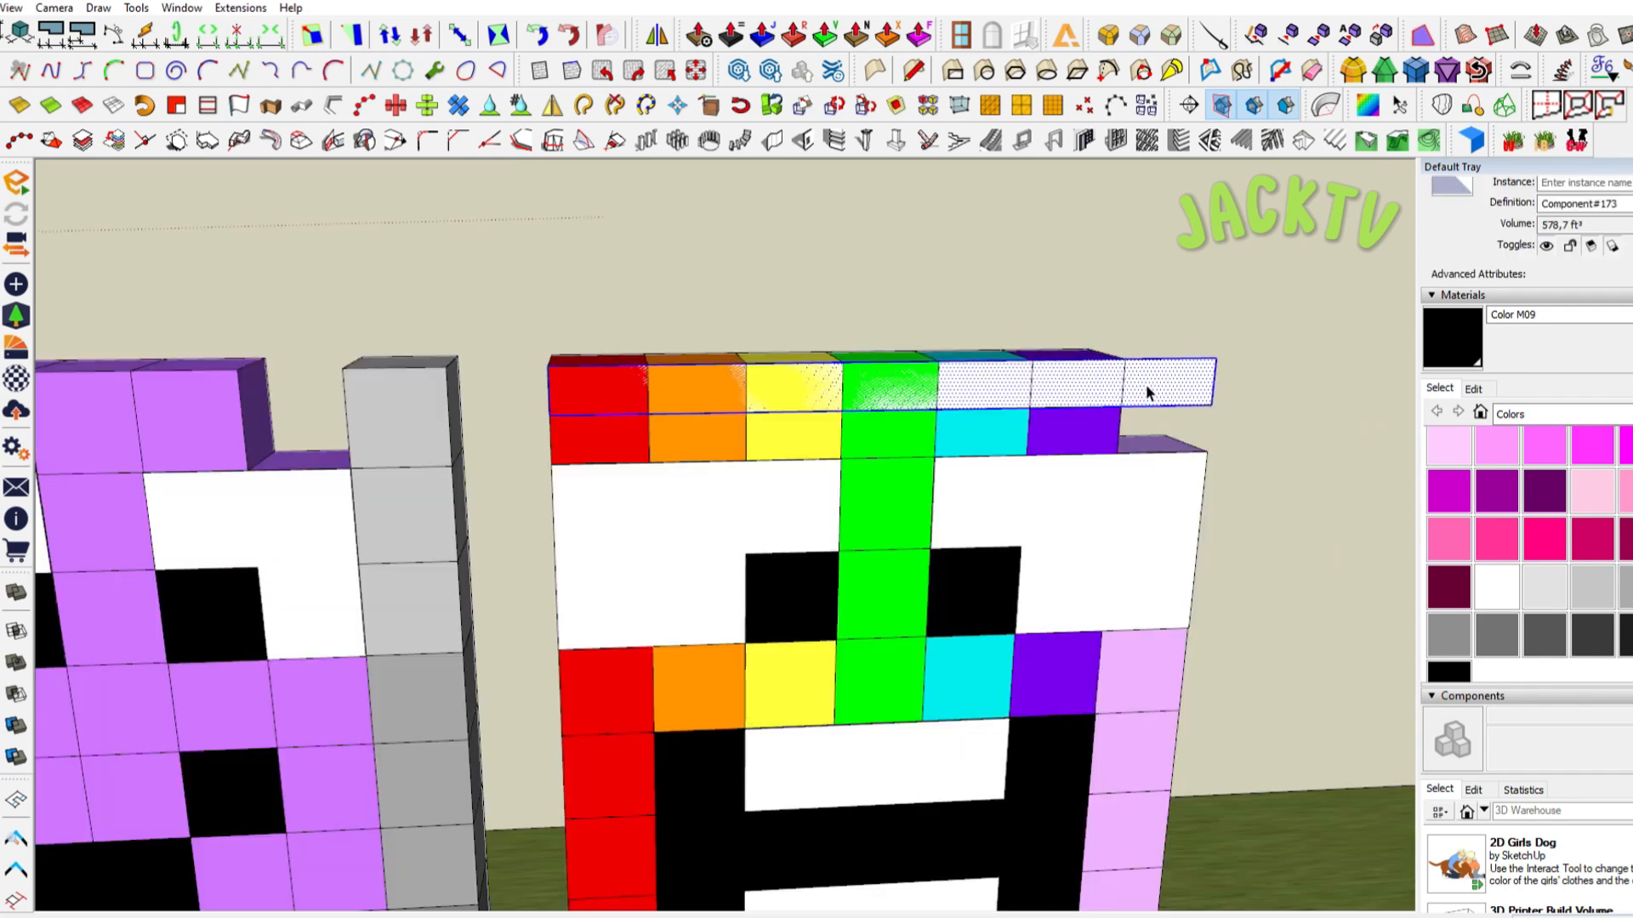
key("s")
left_click_drag(884, 413, 896, 245)
key("space")
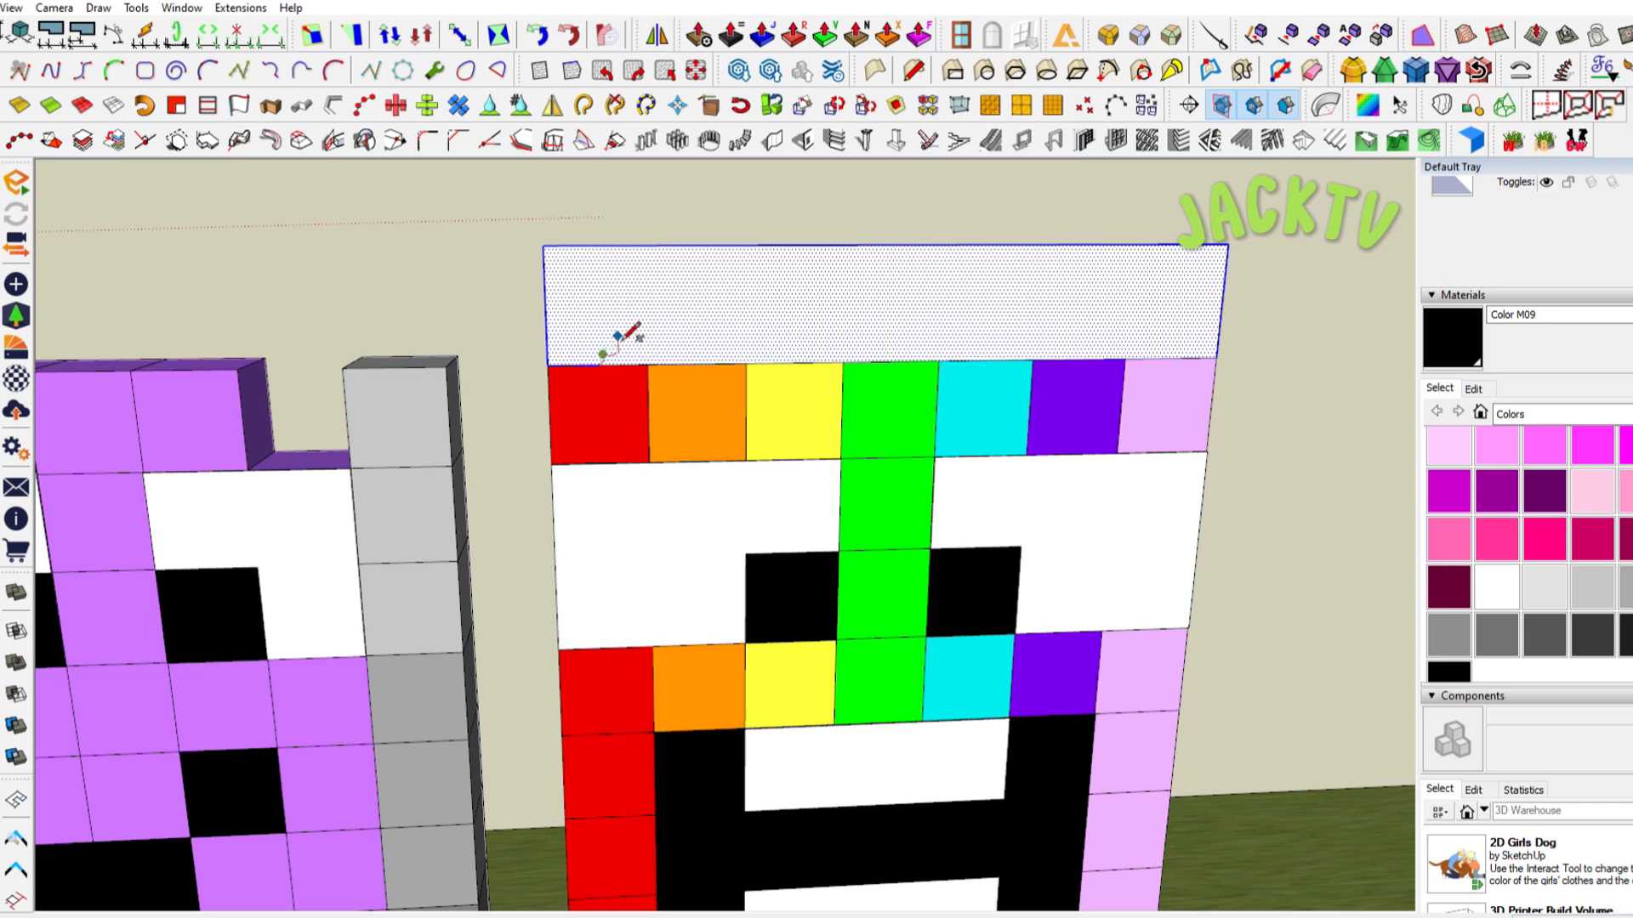
Sketch three freehand antenna shapes on the rectangle above the head and delete them together with the rectangle
mouse_move(617, 335)
left_mouse_down()
mouse_move(625, 307)
mouse_move(602, 354)
left_mouse_up()
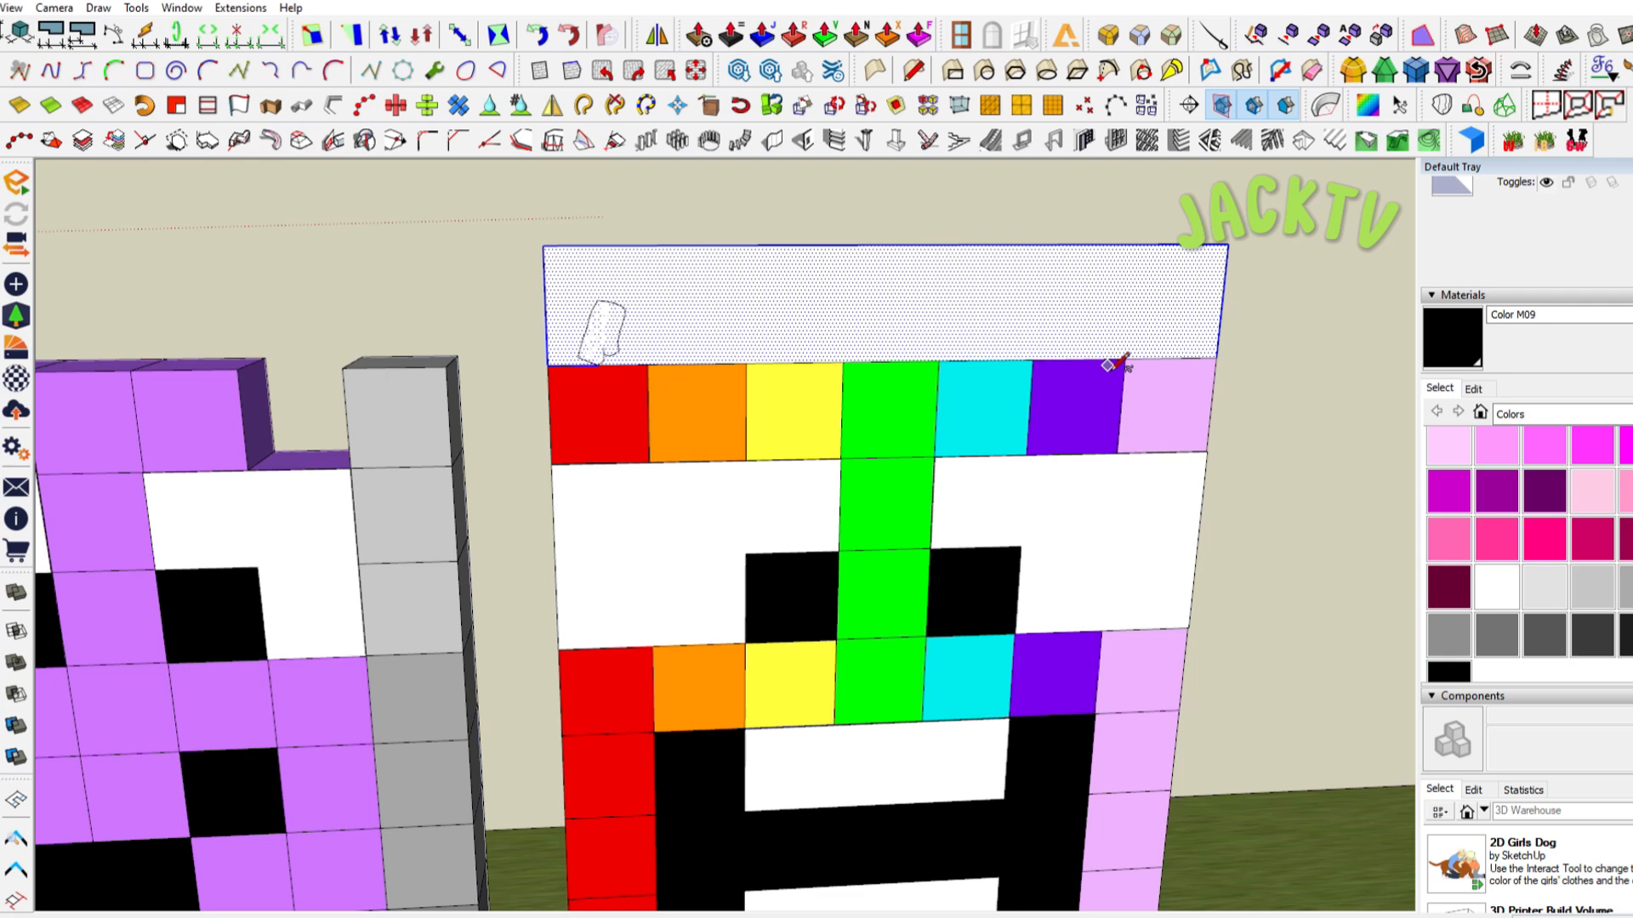
scroll(701, 361, "up", 3)
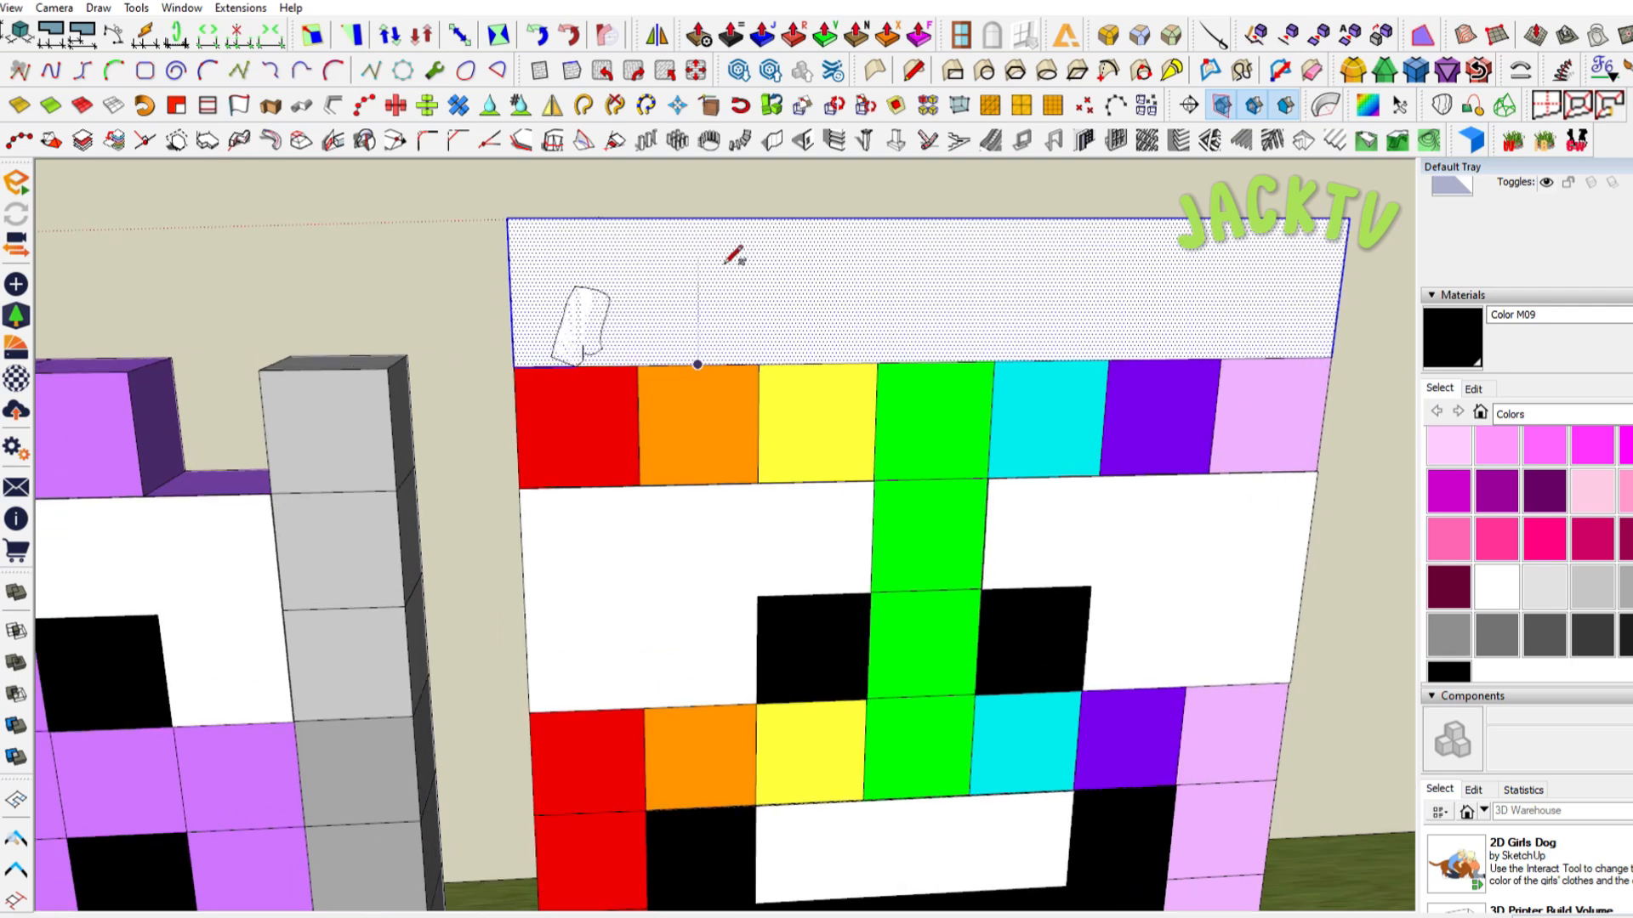
mouse_move(725, 262)
left_mouse_down()
mouse_move(754, 291)
mouse_move(715, 360)
left_mouse_up()
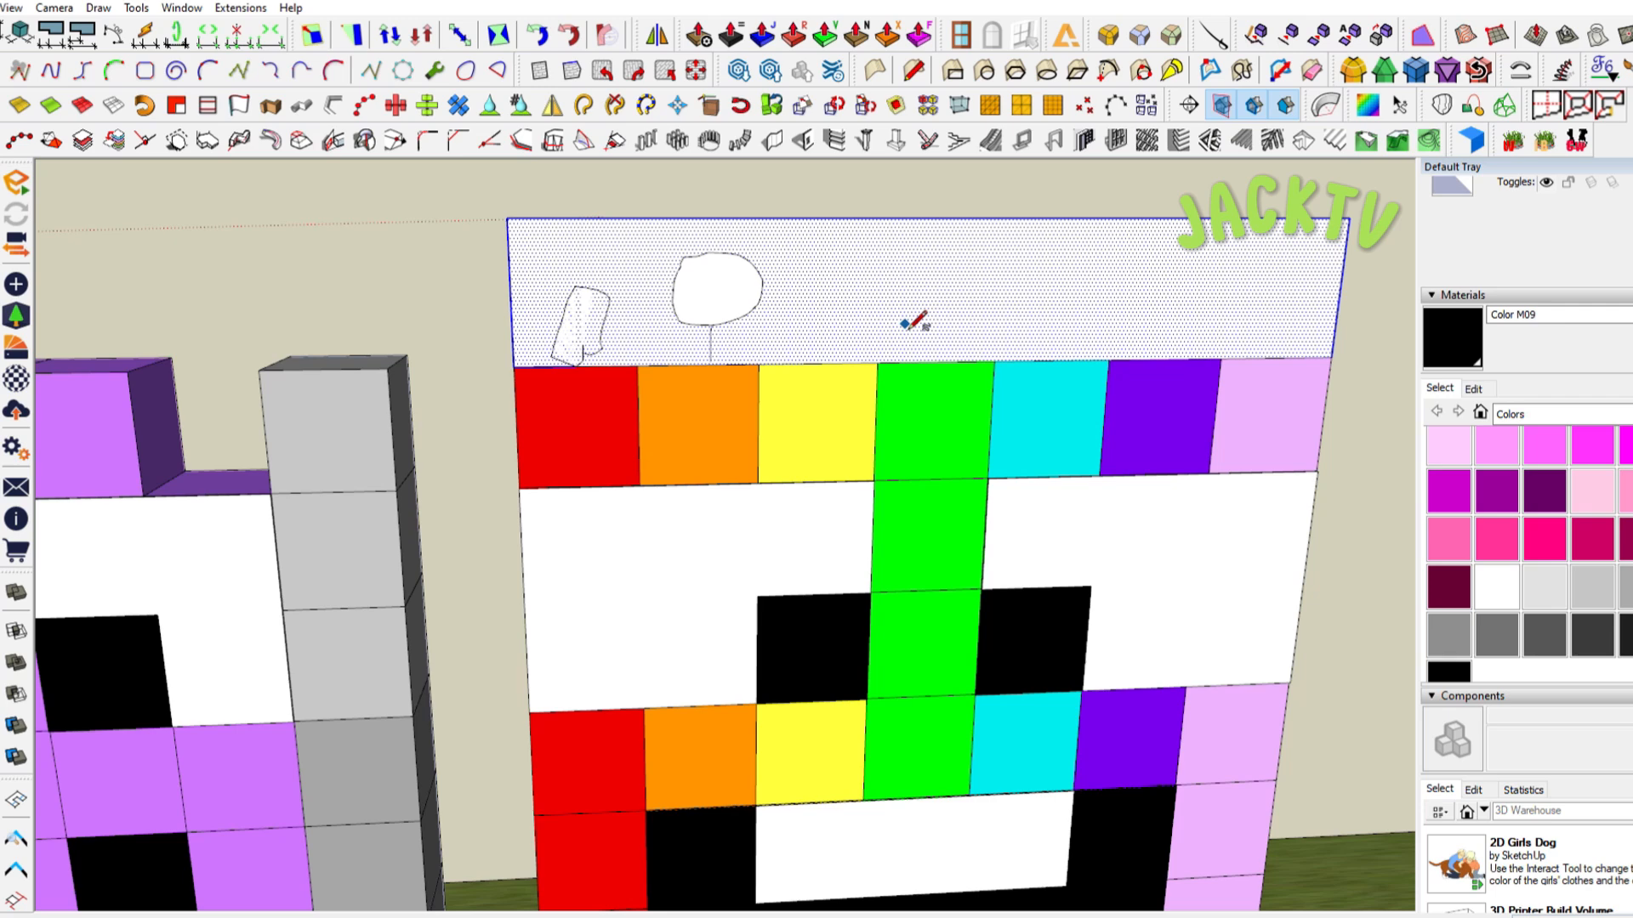
mouse_move(784, 256)
left_mouse_down()
mouse_move(786, 317)
mouse_move(867, 315)
mouse_move(893, 247)
mouse_move(784, 256)
left_mouse_up()
left_click_drag(824, 322, 821, 361)
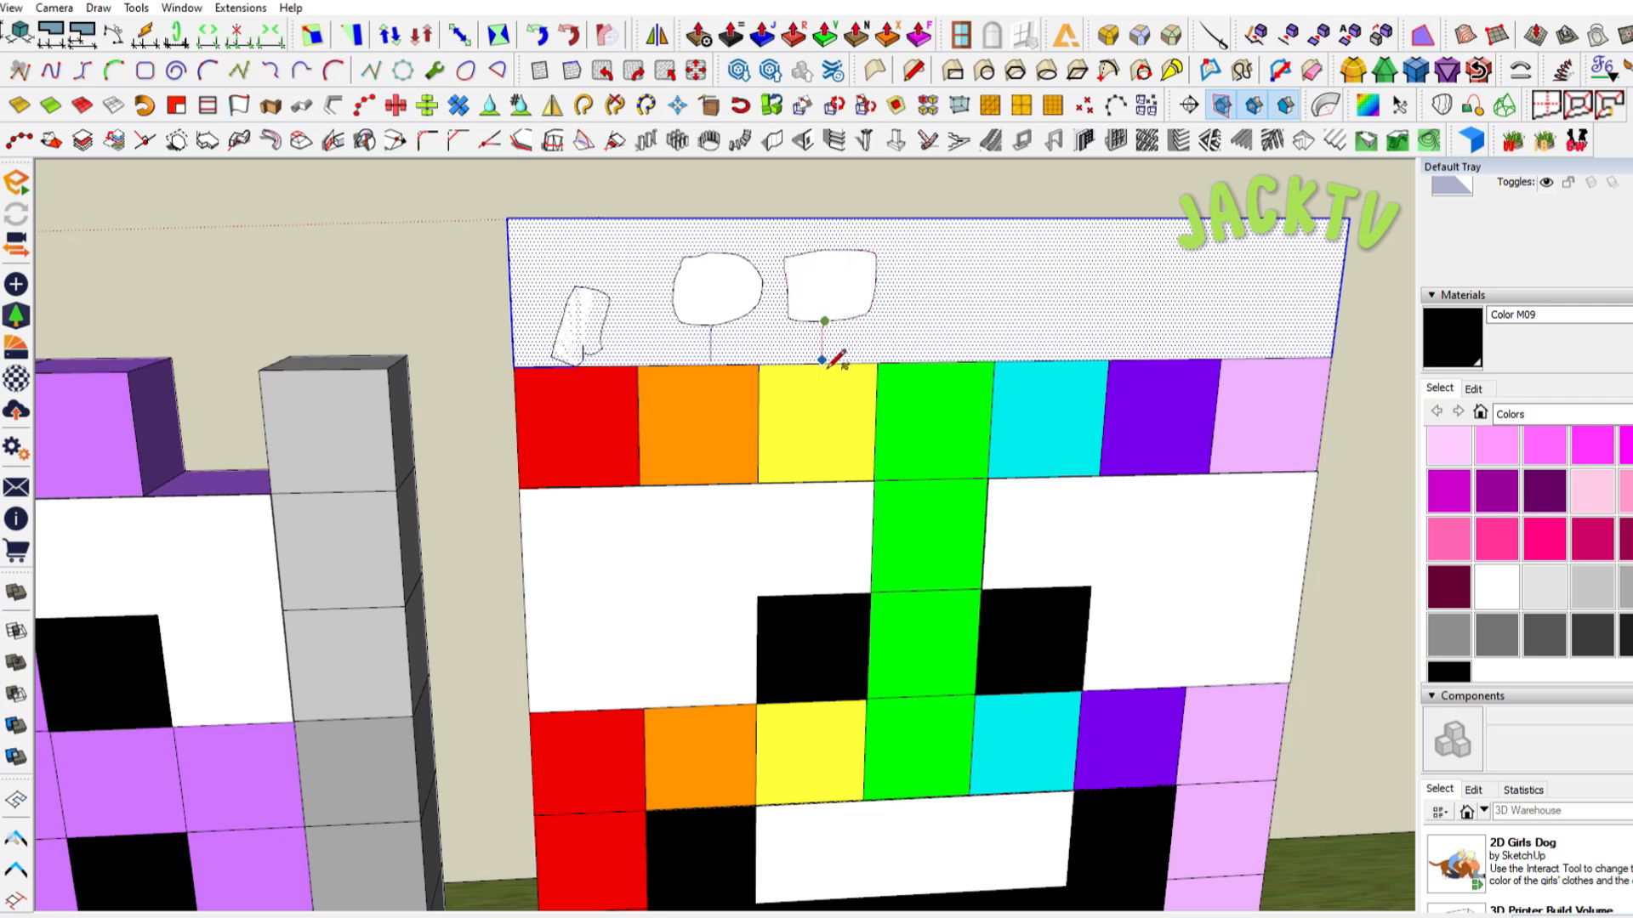
triple_click(929, 330)
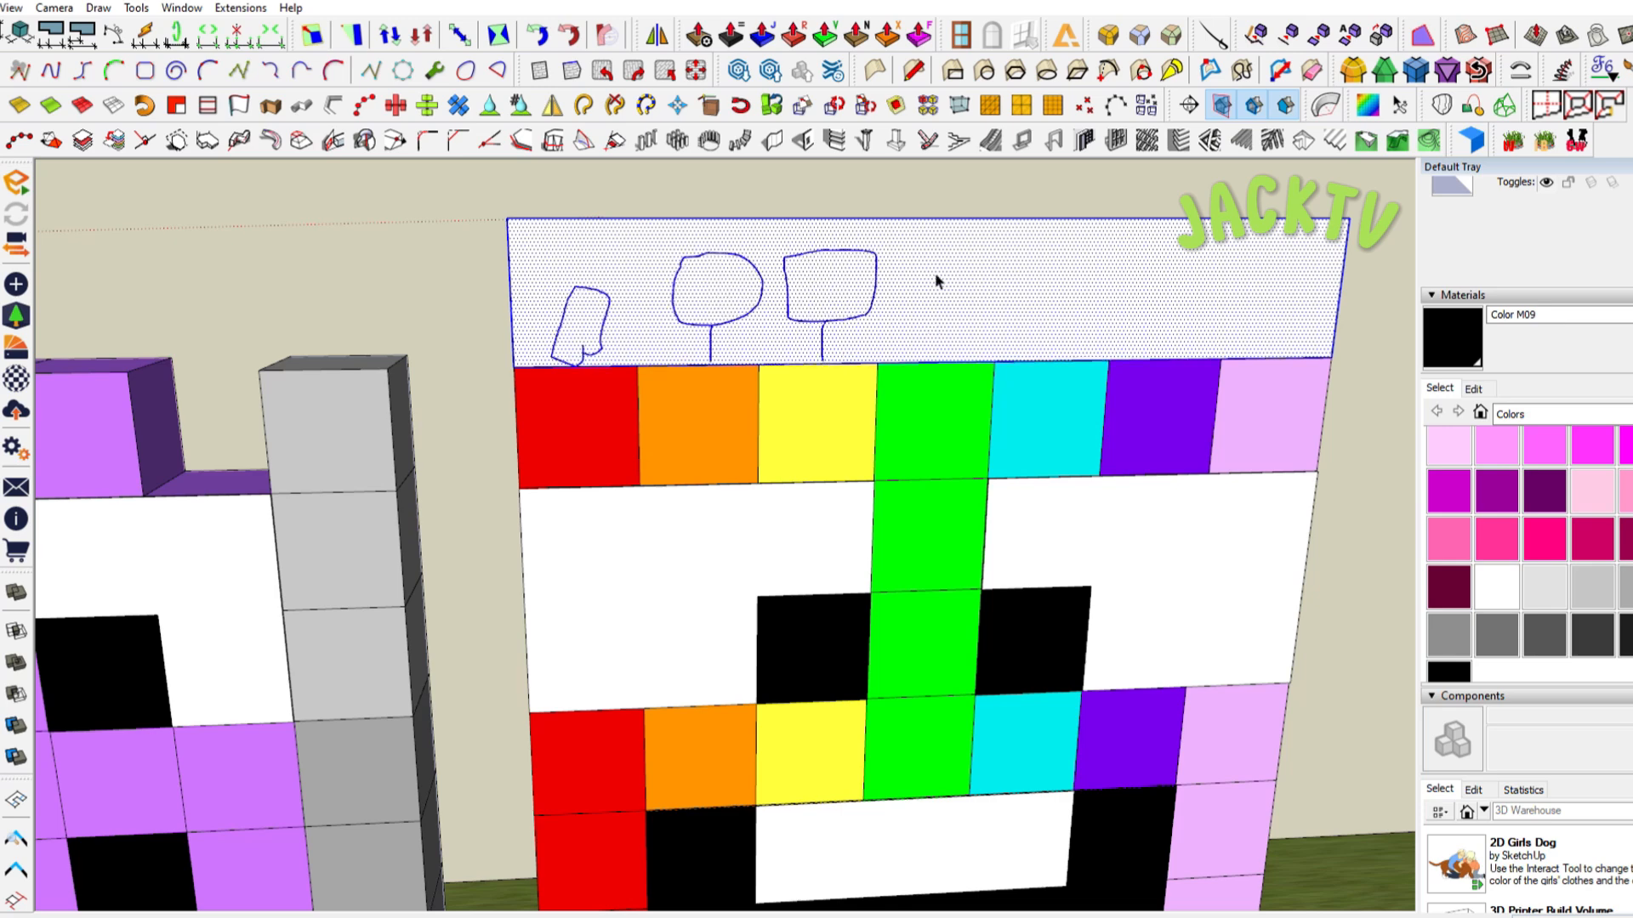
key("Delete")
left_click(603, 393)
key("m")
key("ctrl")
left_click(641, 488)
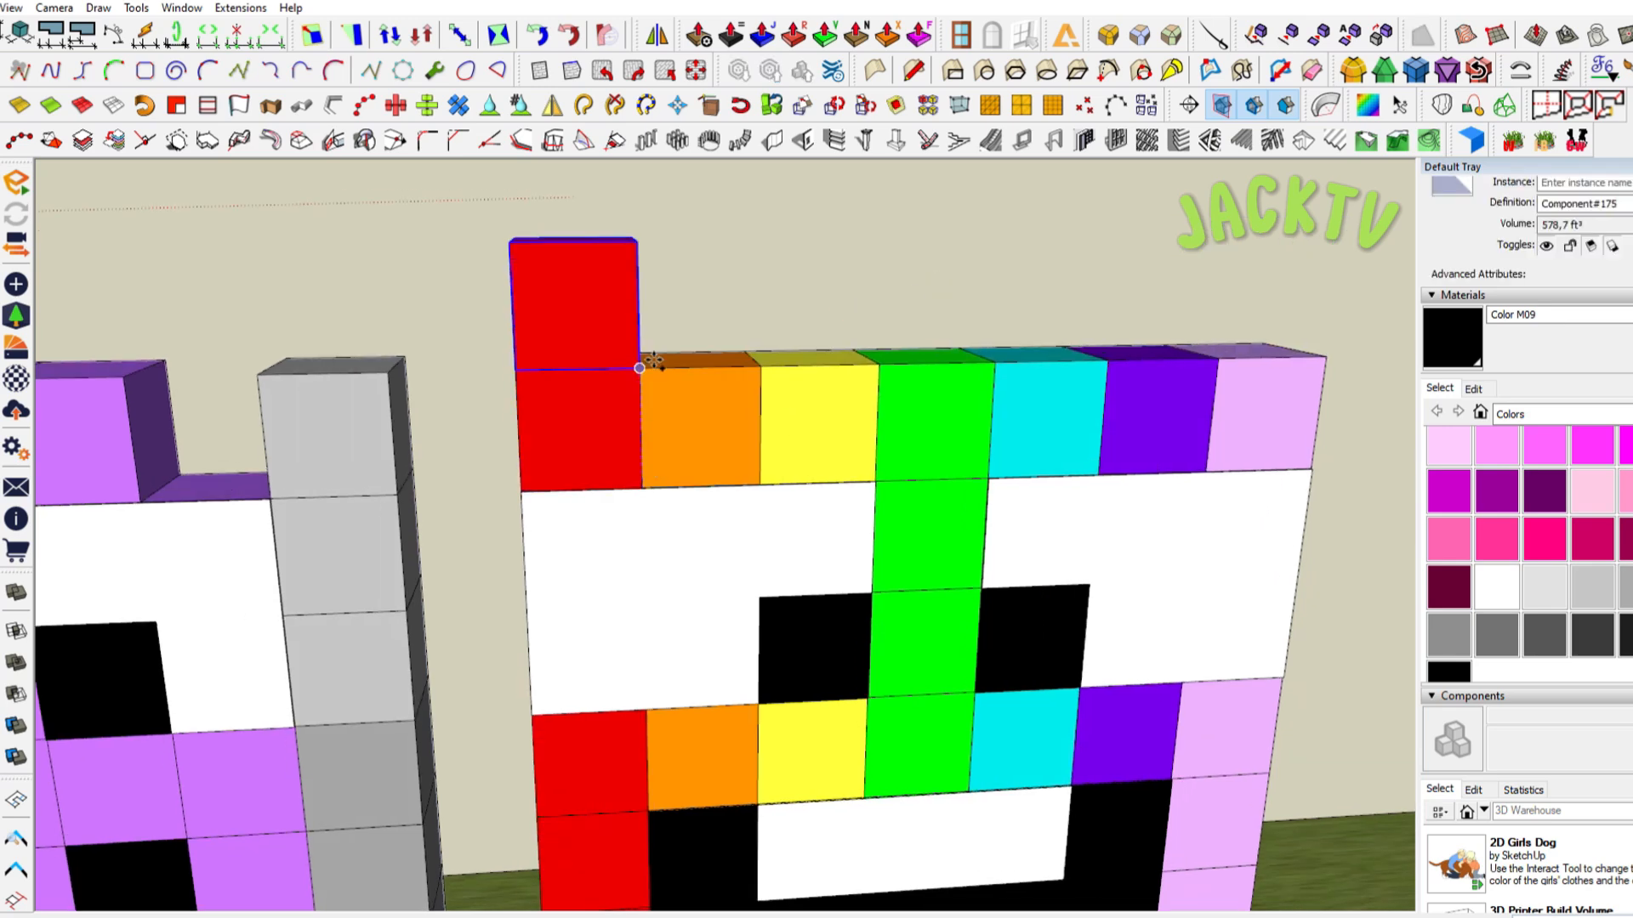
left_click(640, 368)
key("space")
key("ctrl+z")
left_click(610, 441)
left_click(701, 427, "shift")
left_click(922, 416, "shift")
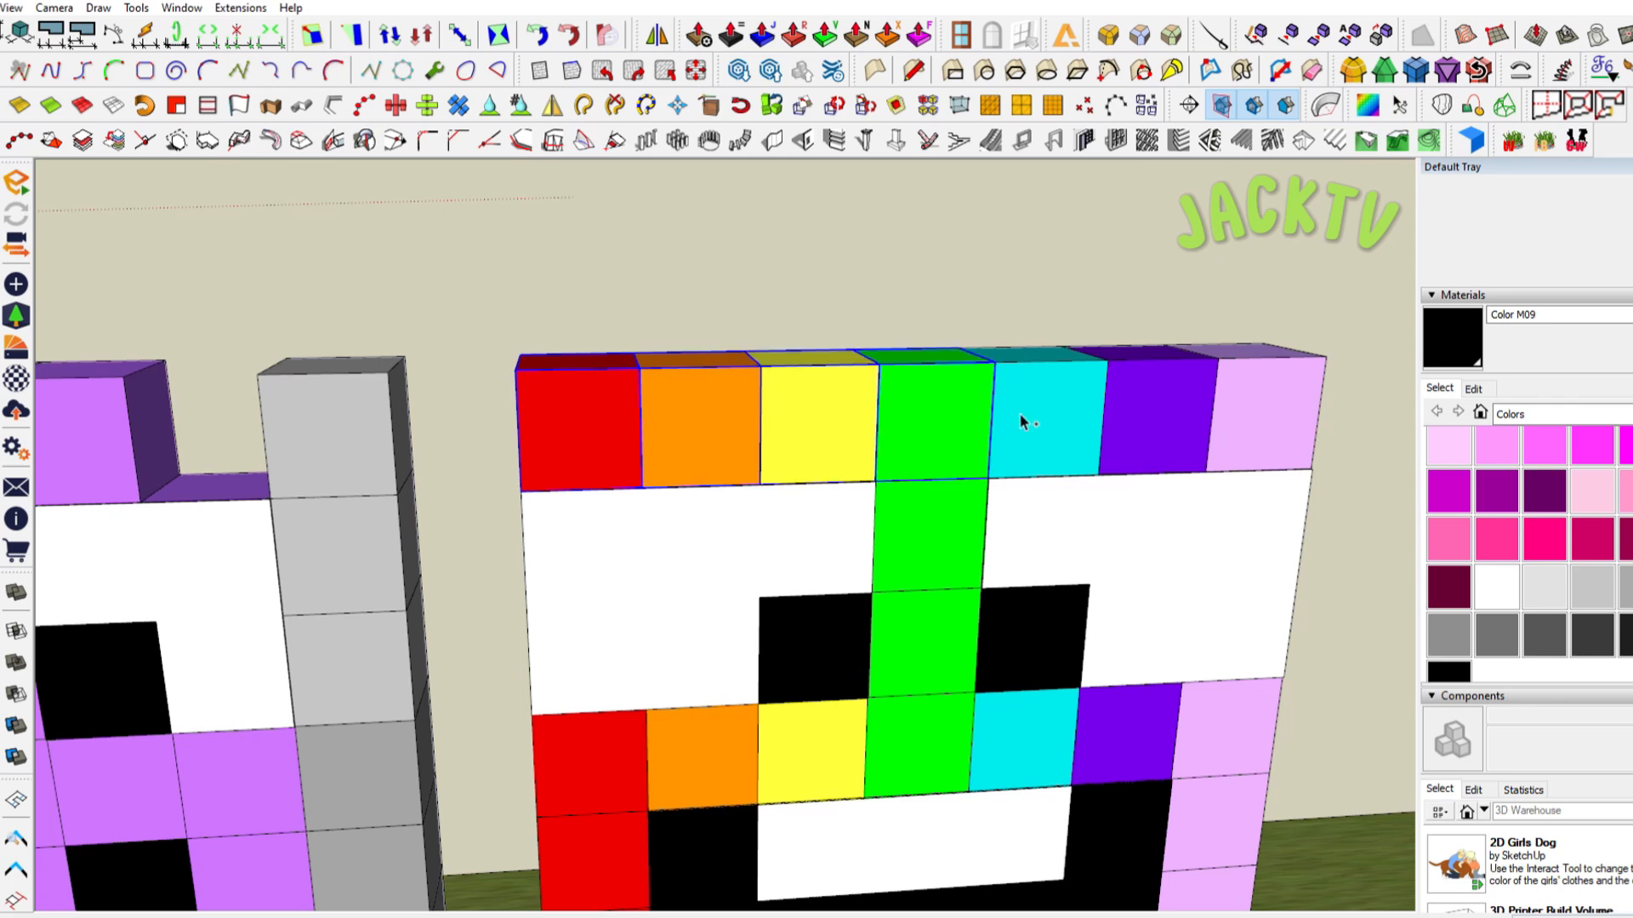
Copy the red block of the figure's top row one block up and make the copy unique
left_click(599, 438)
key("m")
key("ctrl")
left_click(643, 488)
left_click(646, 364)
key("space")
double_click(590, 316)
key("Escape")
key("u")
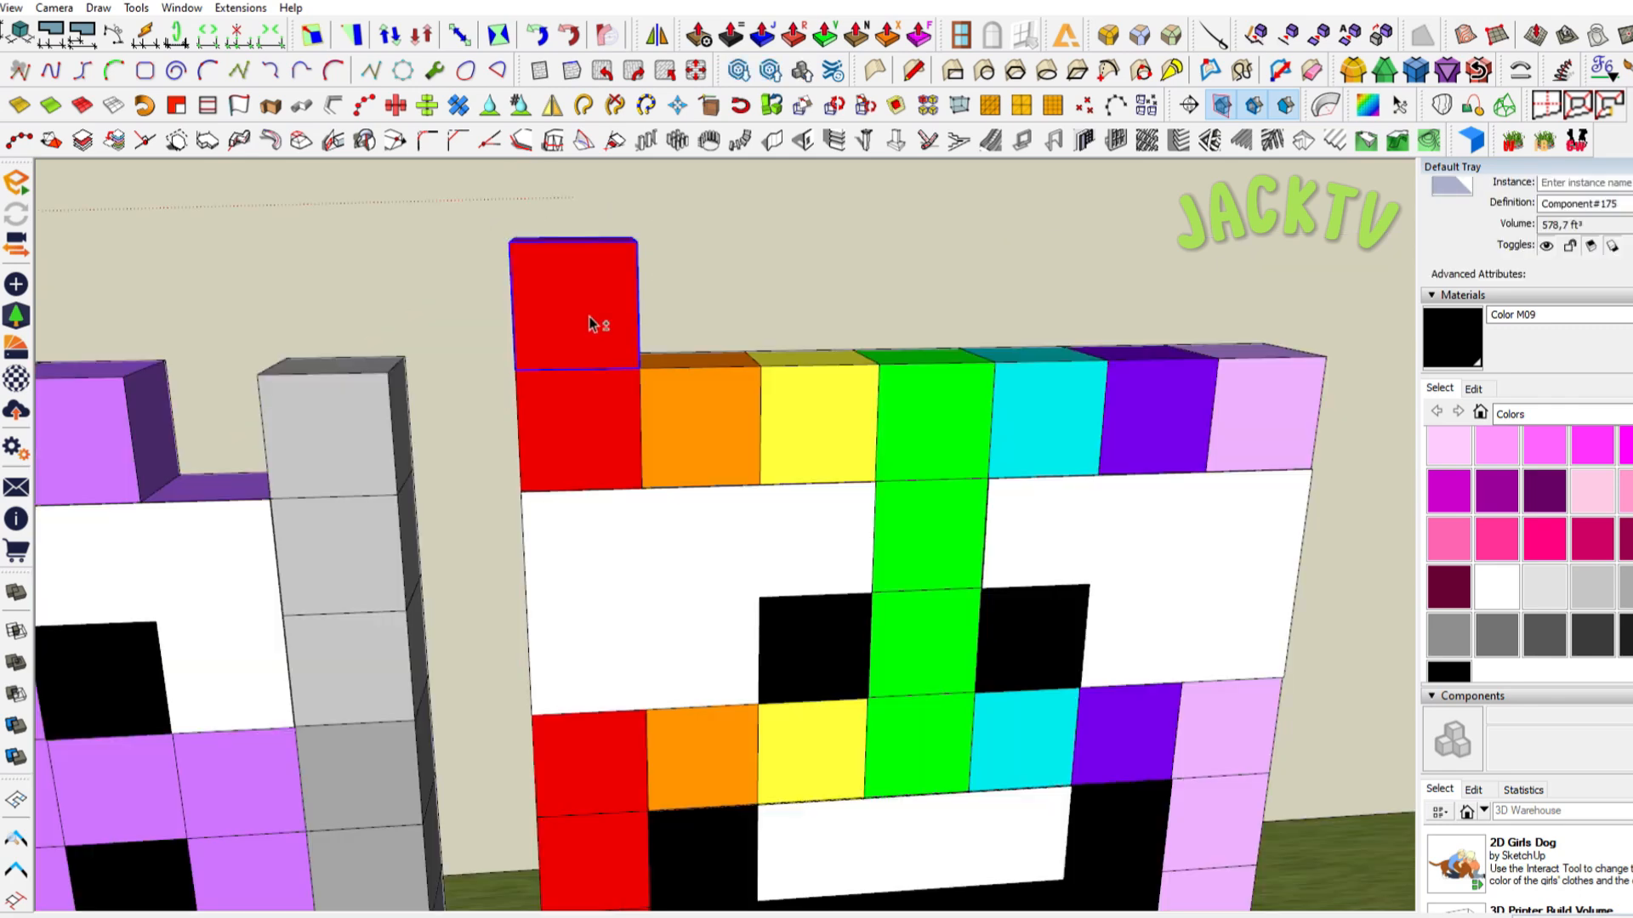
Offset the copied block's front face inward and move the inner square up to the face's upper edge
double_click(589, 317)
left_click(588, 310)
key("f")
left_click(582, 248)
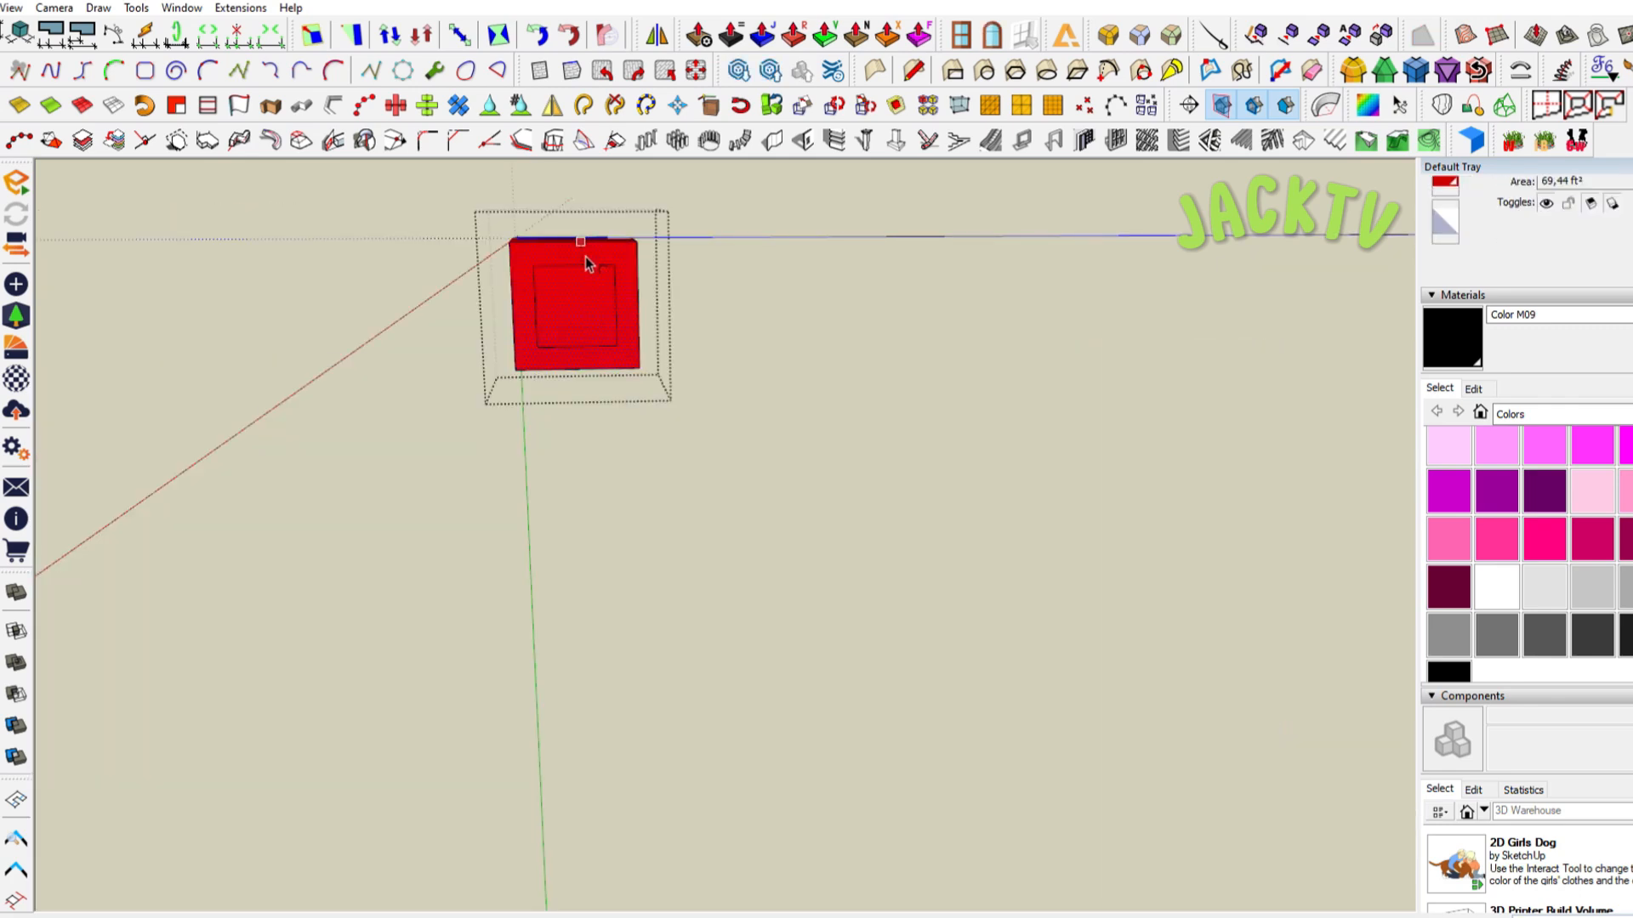
left_click(577, 319)
double_click(572, 278)
key("m")
left_click(615, 265)
left_click(614, 242)
key("space")
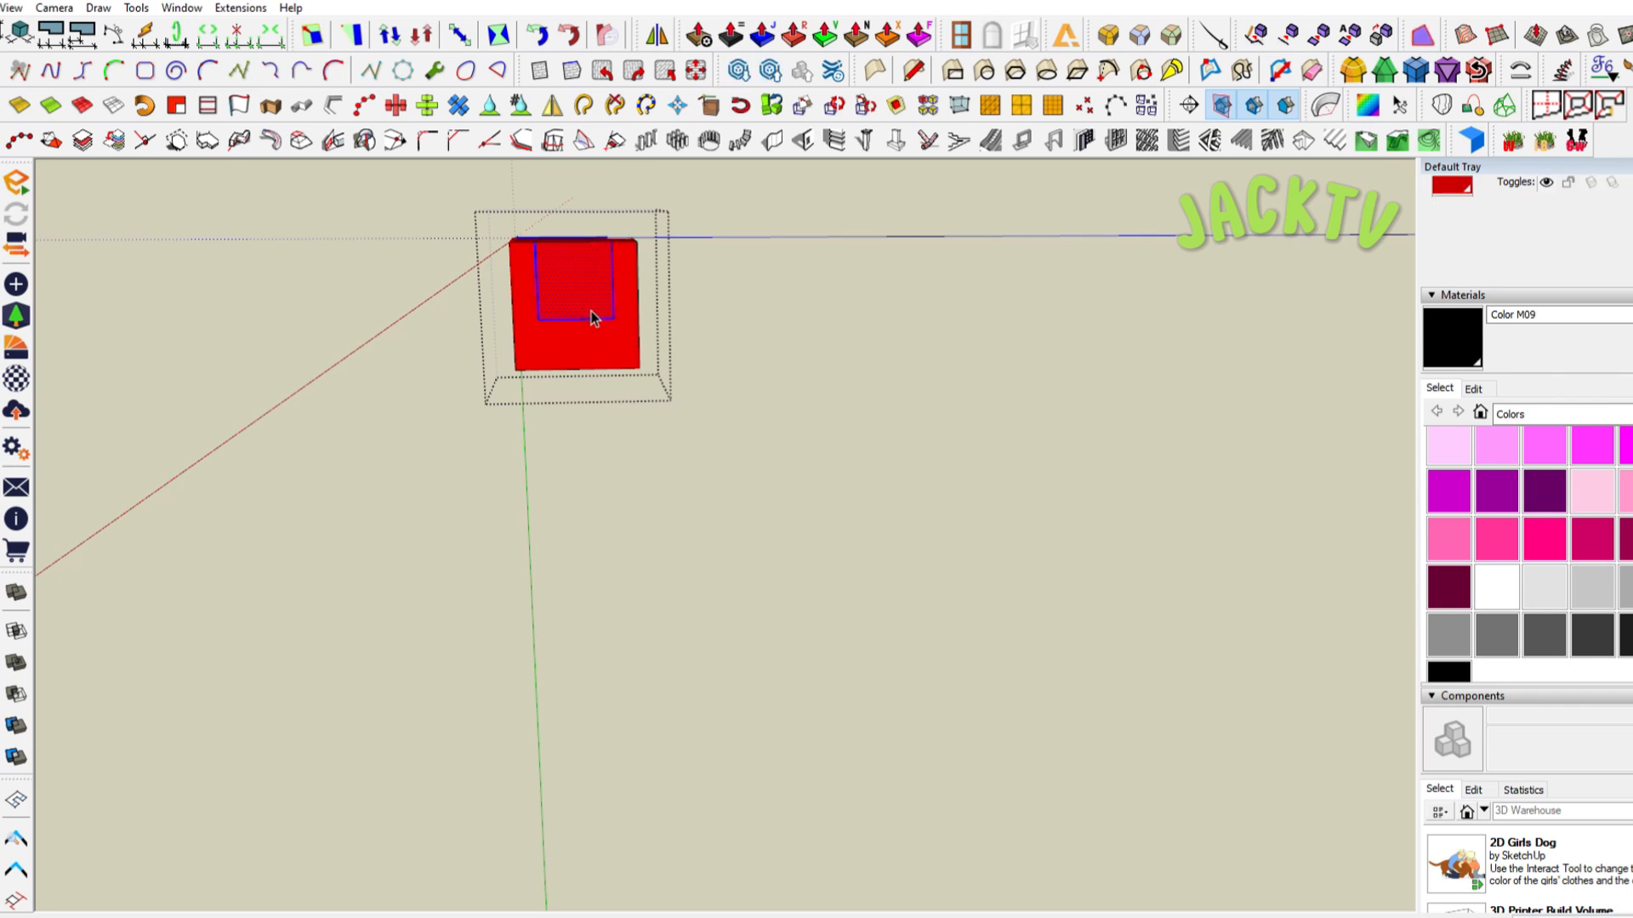
Draw a narrow stem below the square and Push/Pull away the surrounding areas to leave a red antenna
scroll(576, 302, "up", 2)
left_click(595, 374)
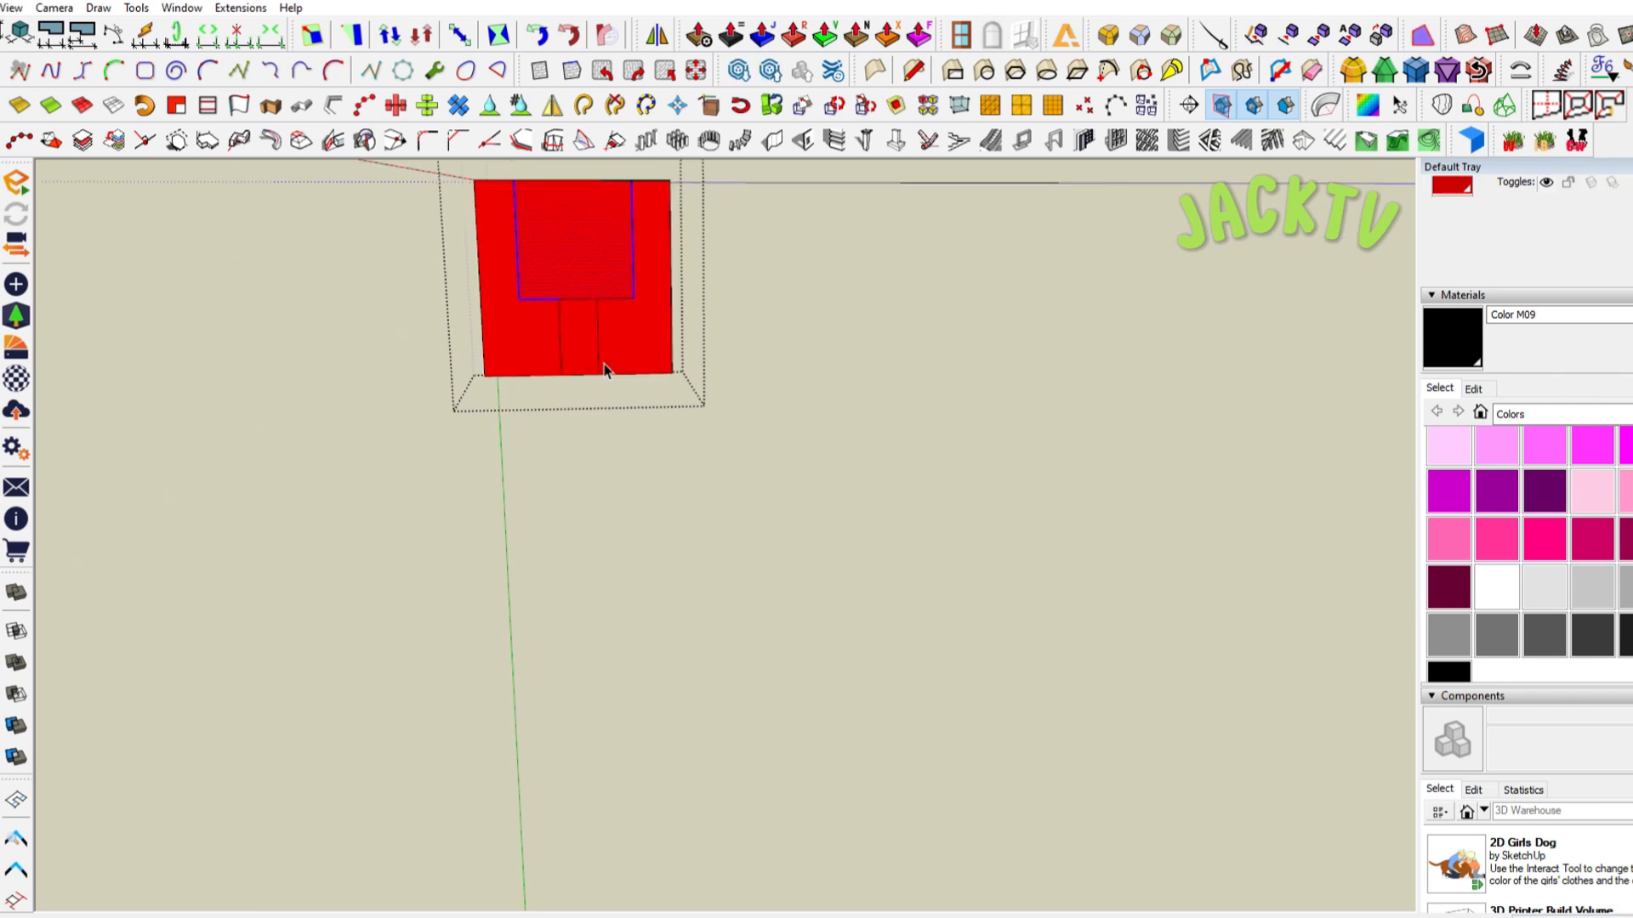
scroll(602, 374, "down", 2)
mouse_move(602, 374)
middle_mouse_down()
mouse_move(617, 416)
mouse_move(587, 397)
mouse_move(586, 368)
mouse_move(585, 385)
middle_mouse_up()
key("p")
double_click(628, 408)
double_click(536, 422)
key("space")
key("Escape")
Copy the red antenna onto the neighbouring orange block and repeat the copy 6x along the top row
key("m")
left_click(513, 462)
key("ctrl")
left_click(629, 442)
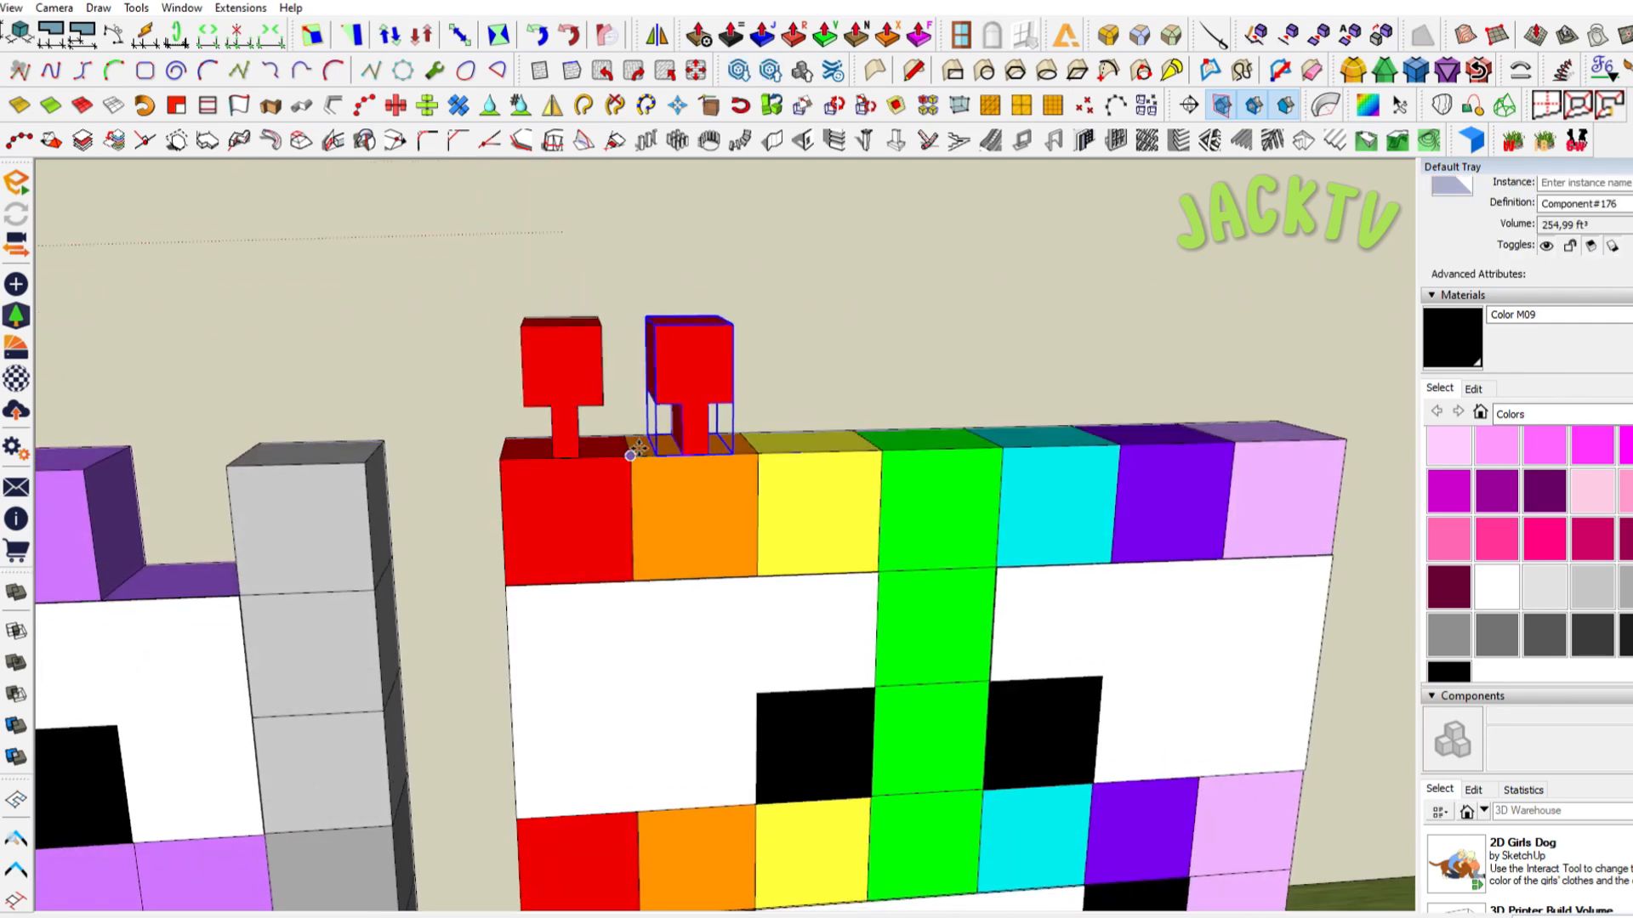
type("6x")
key("Return")
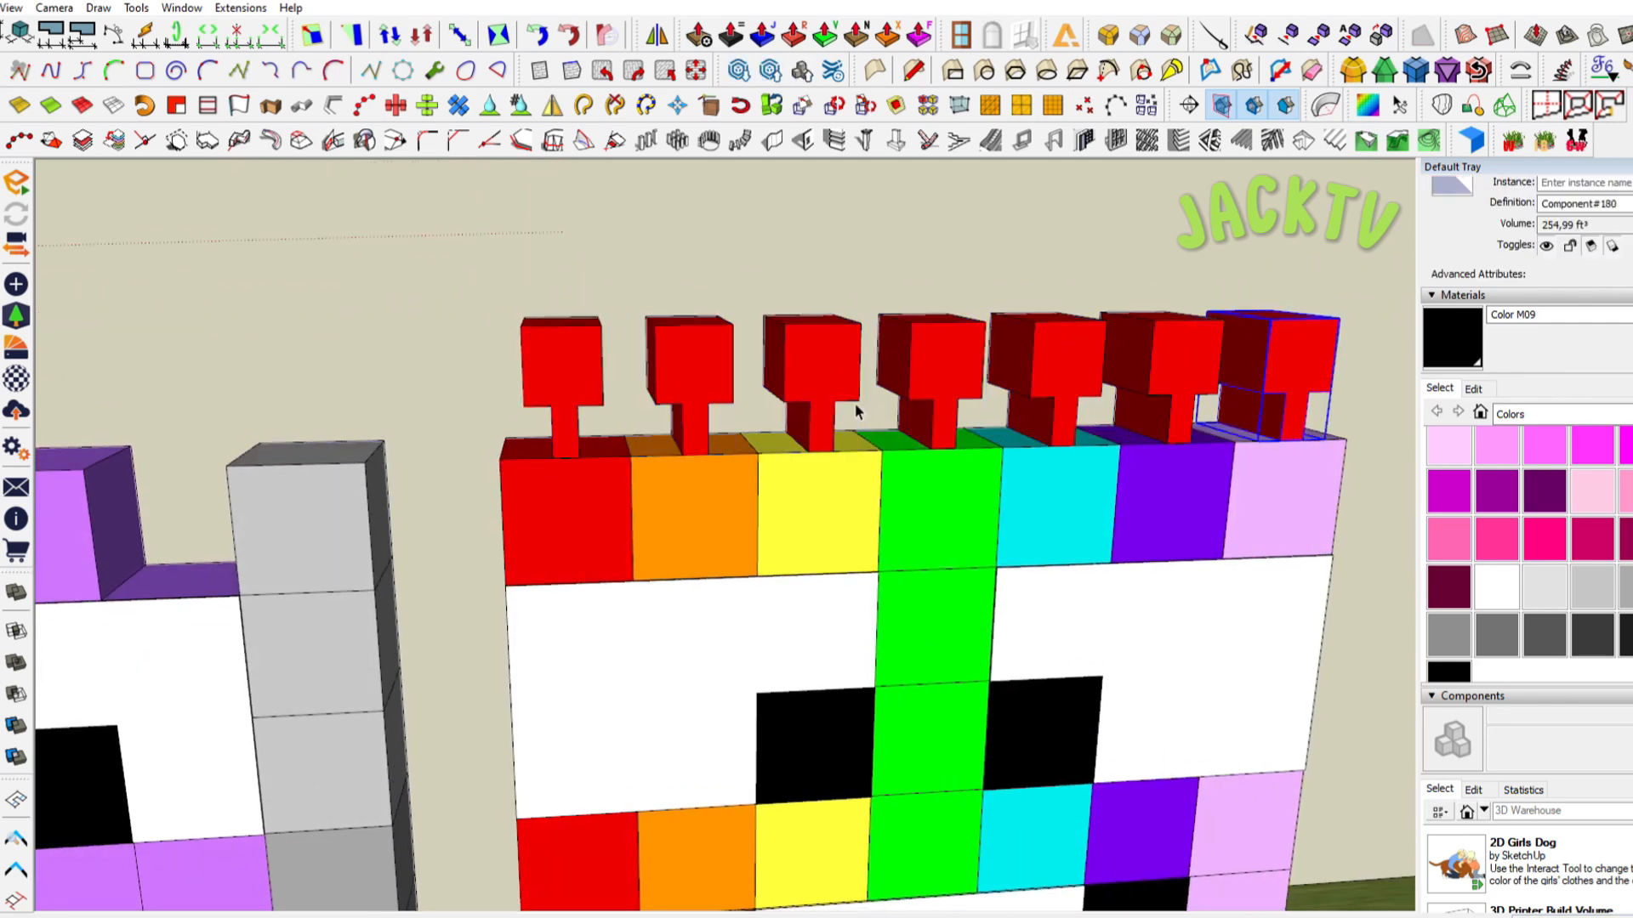
Paint the second antenna with Color B05 and the third with Color E03
middle_click_drag(854, 401, 816, 408)
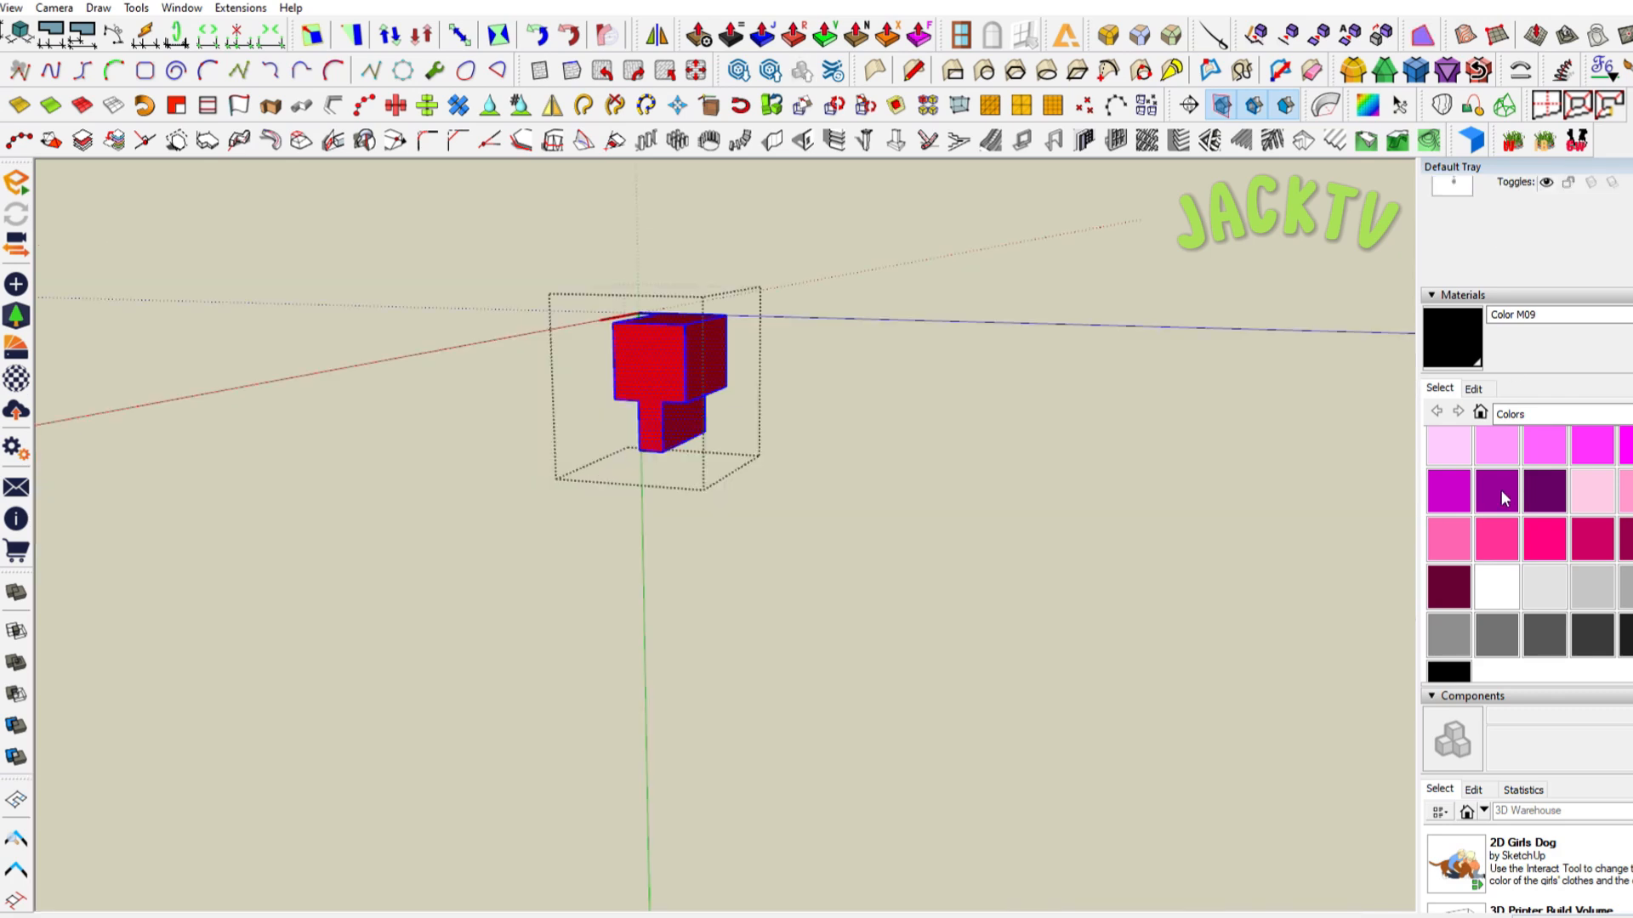
scroll(1502, 490, "down", 4)
scroll(1492, 462, "up", 2)
left_click(1548, 525)
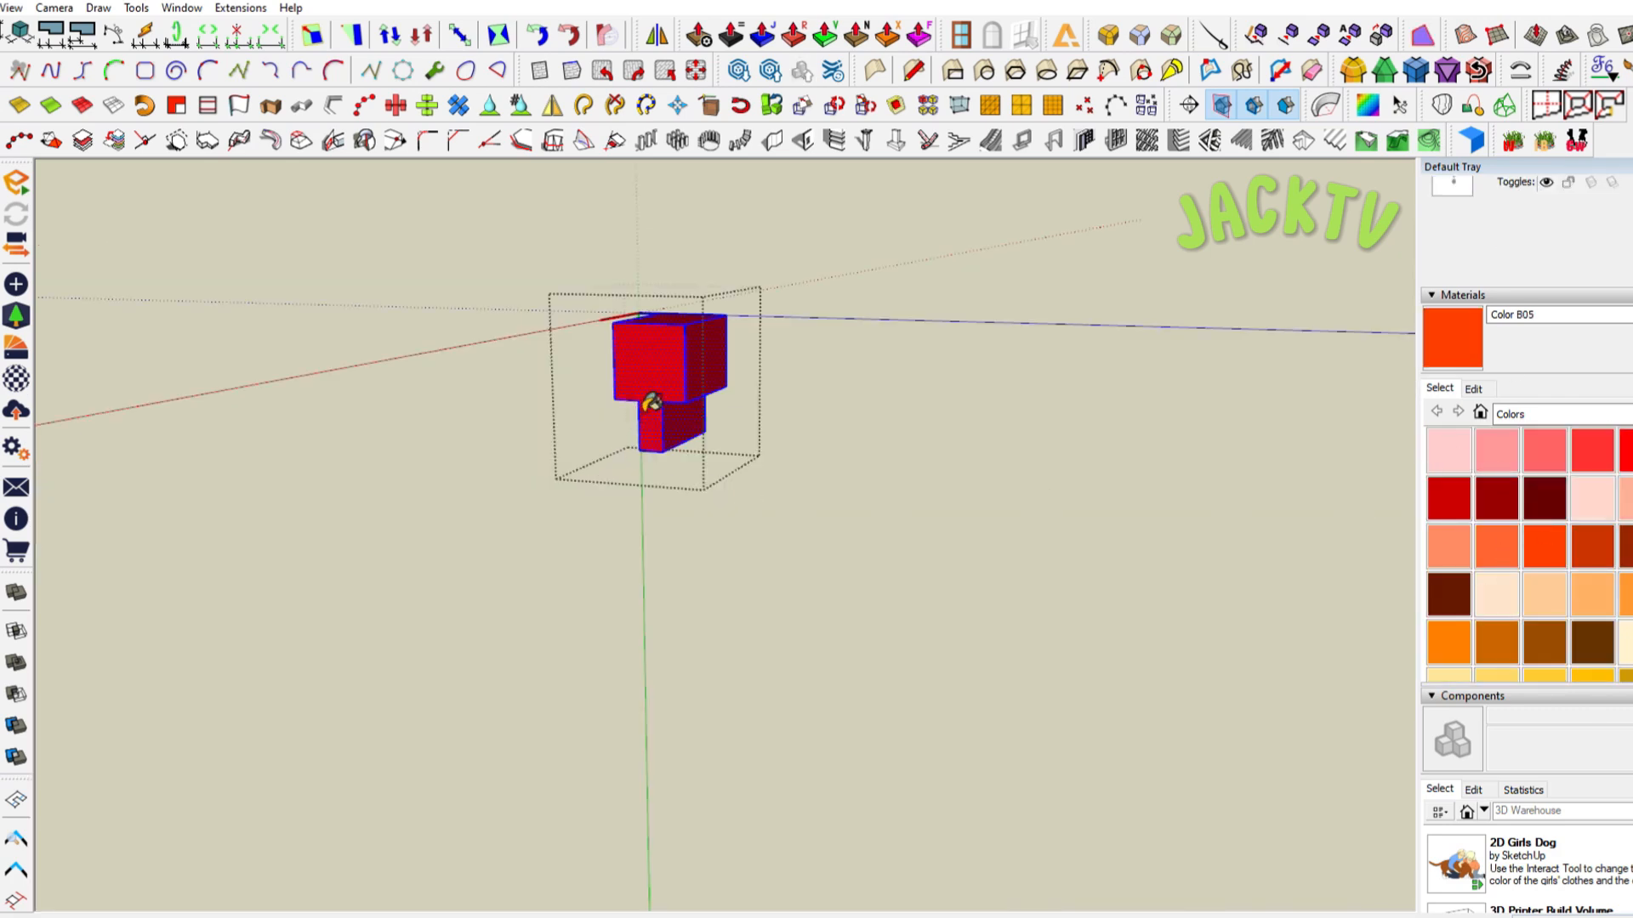
left_click(676, 387)
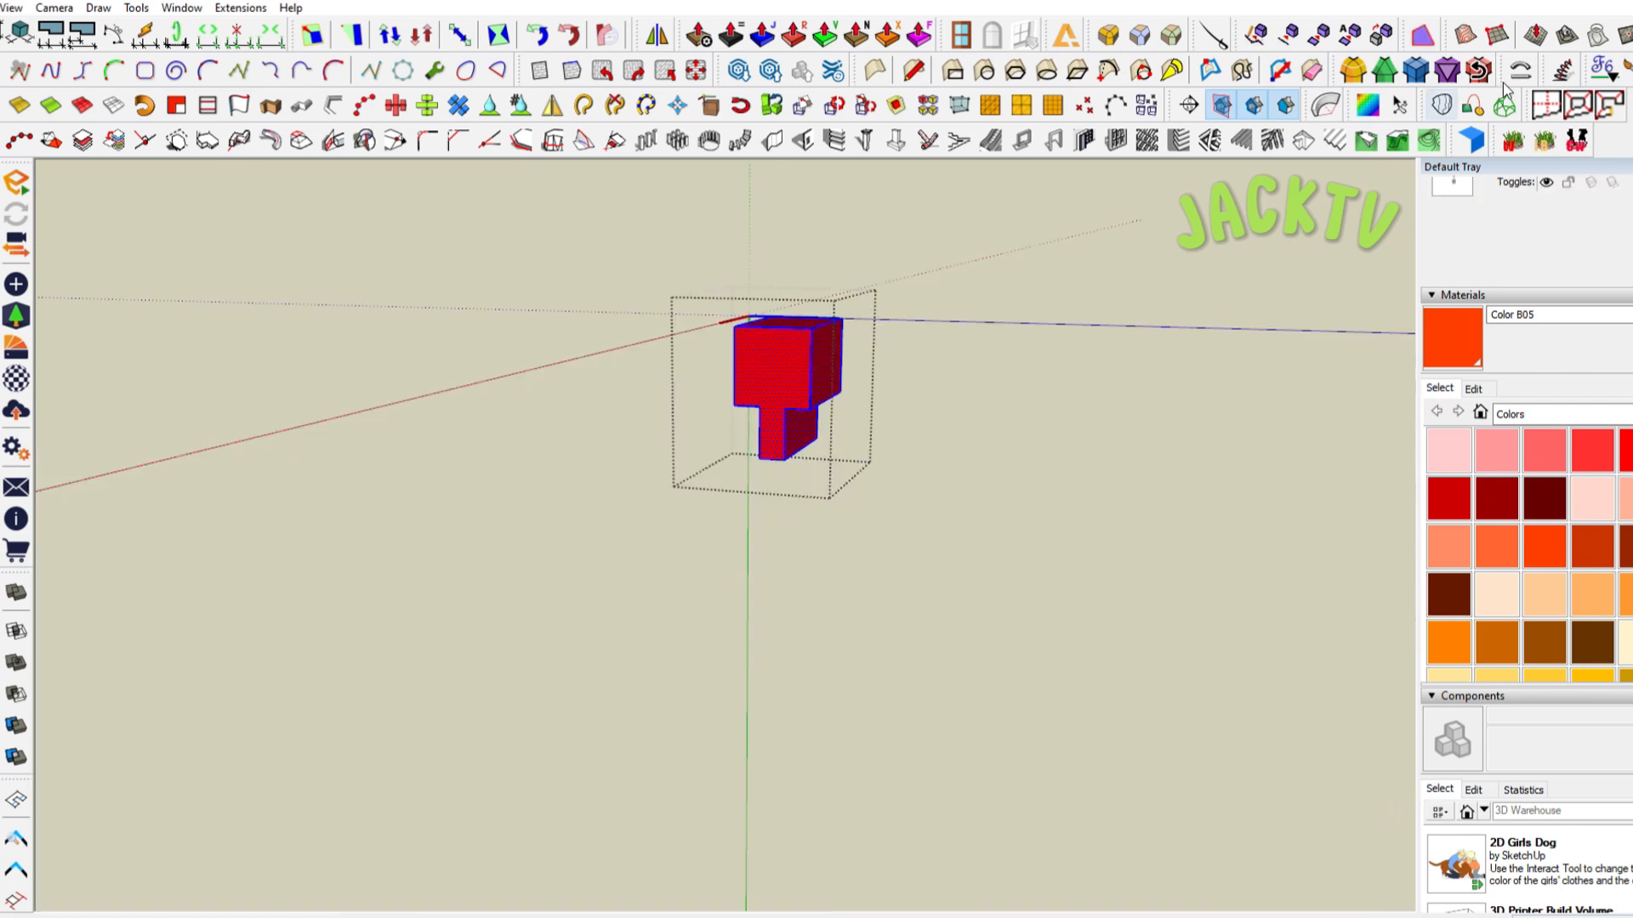
scroll(1548, 510, "down", 3)
left_click(1626, 627)
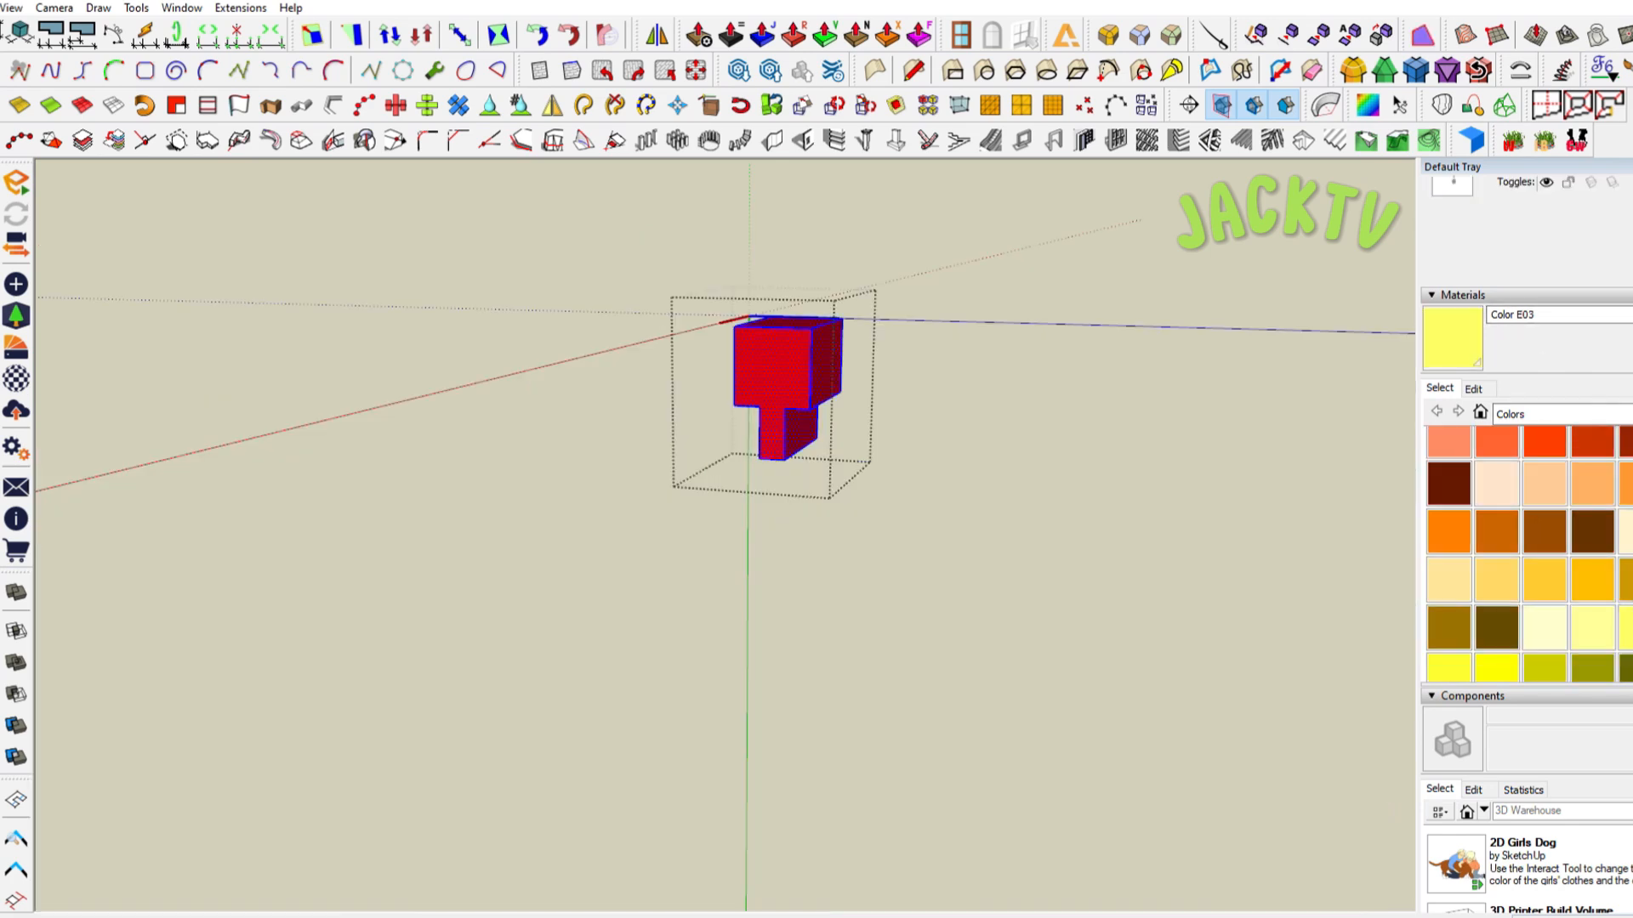
left_click(761, 387)
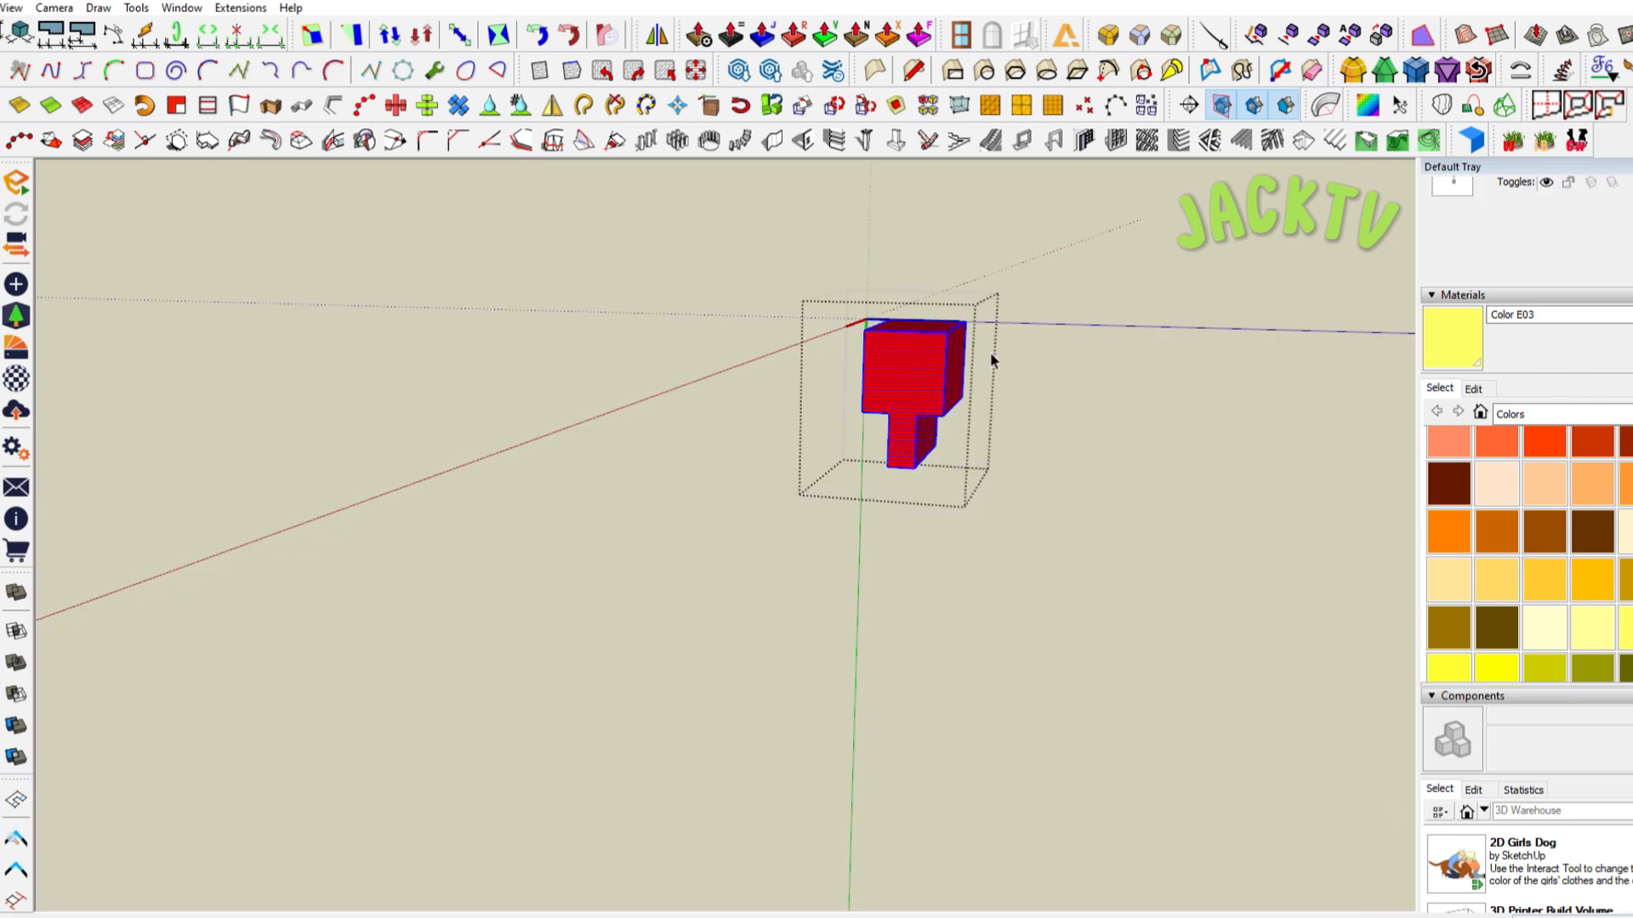
Paint the fourth antenna with Color F05 and the fifth with Color H04
scroll(1431, 582, "down", 2)
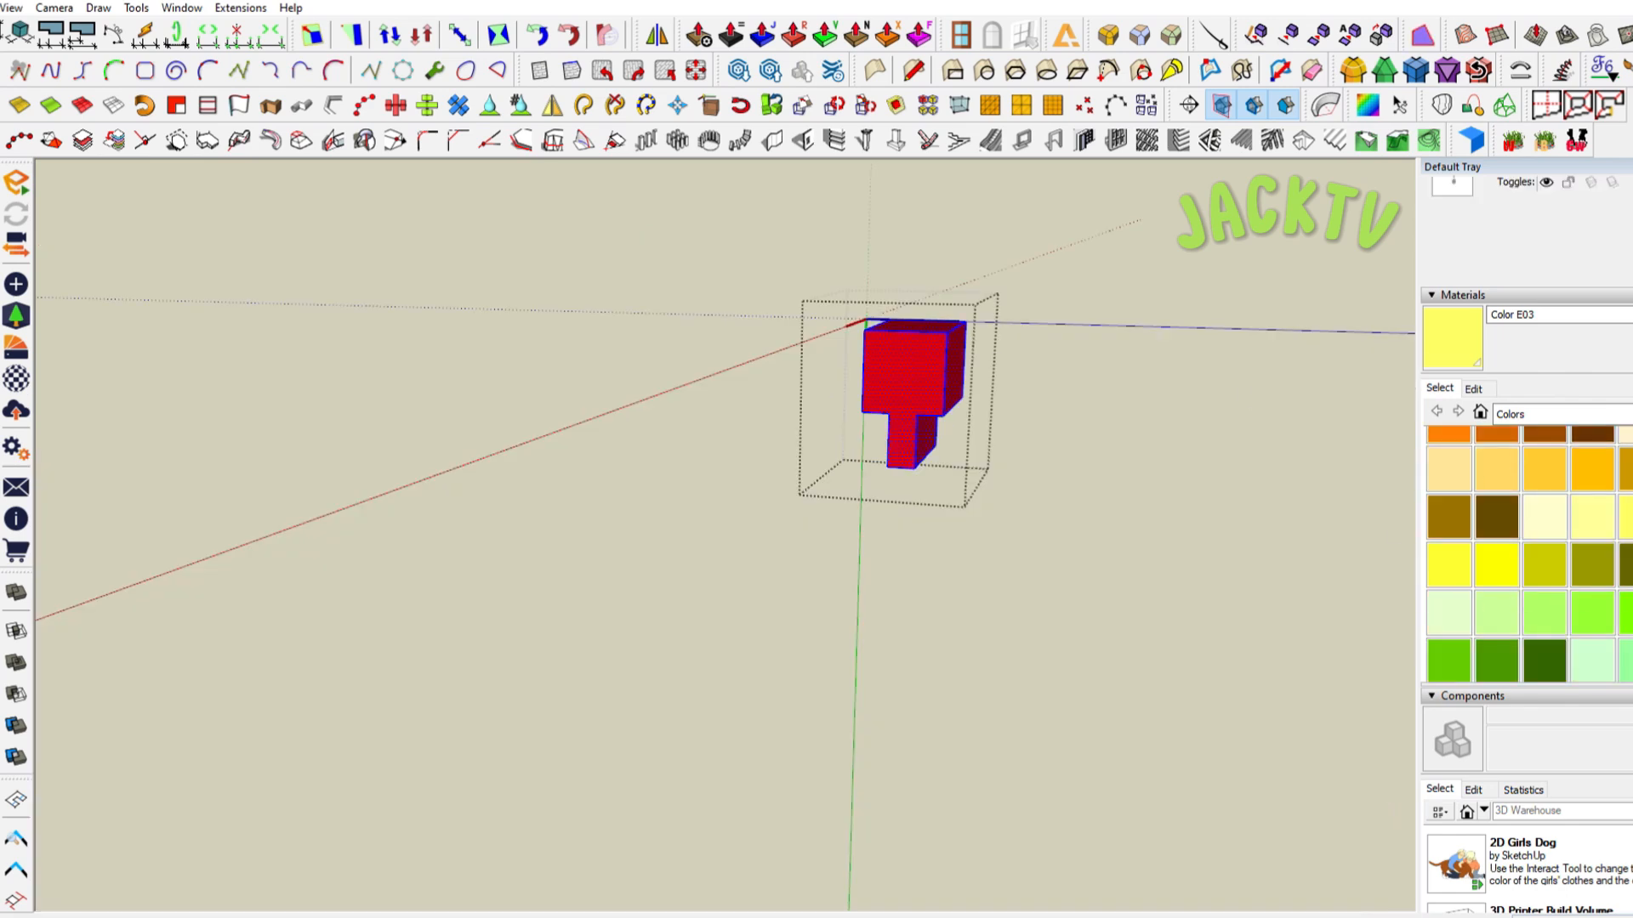
left_click(1592, 612)
left_click(885, 361)
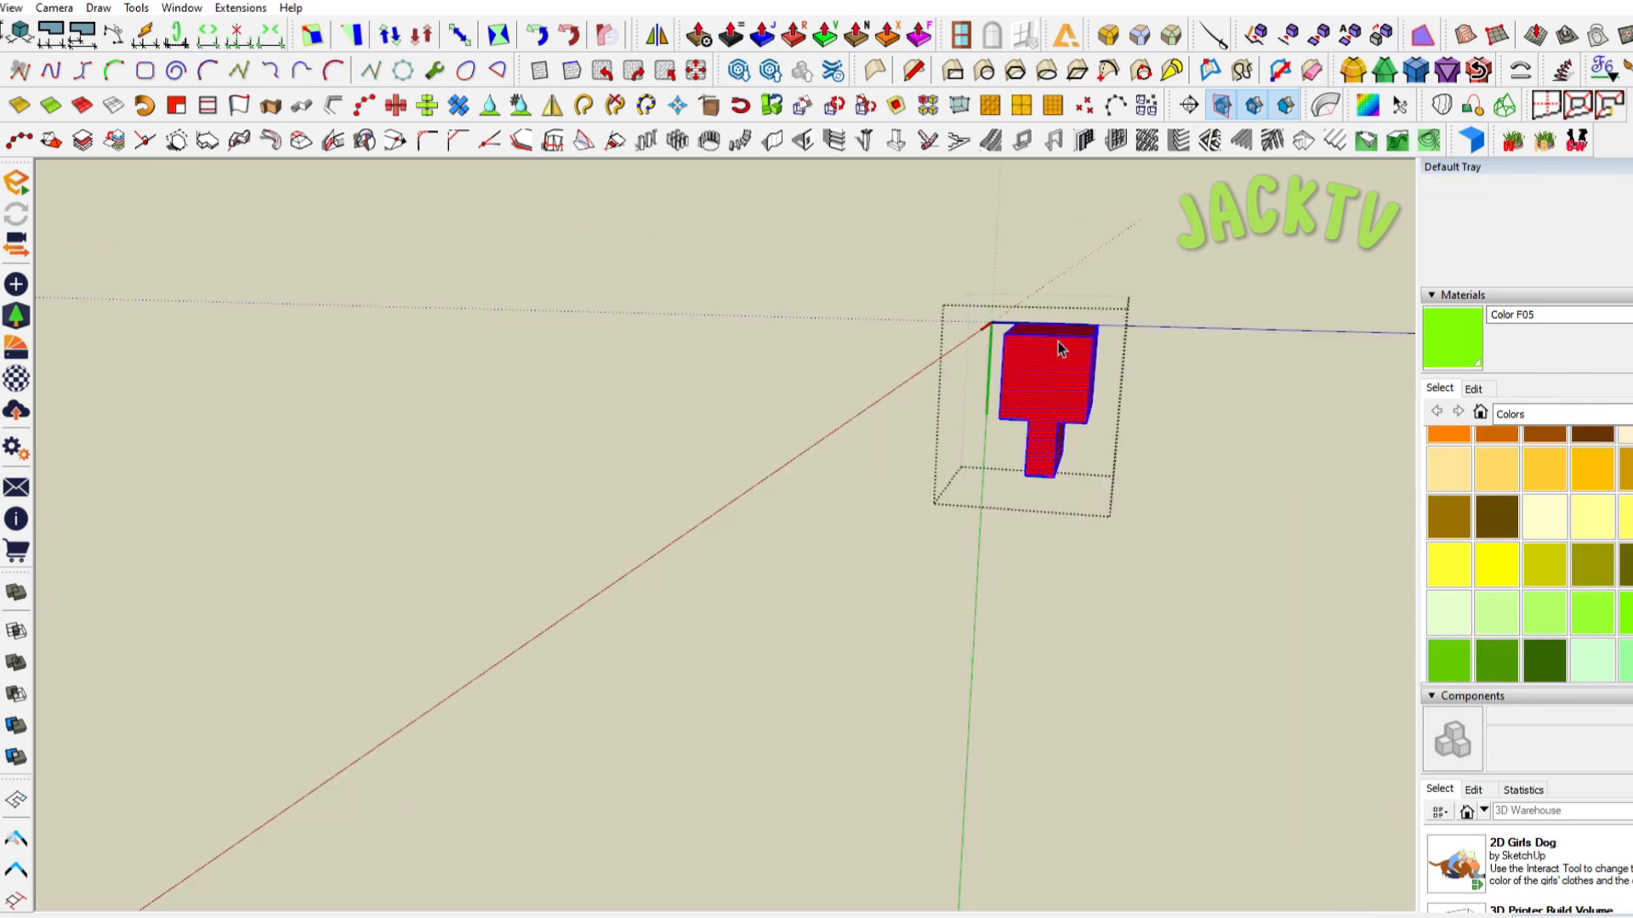
scroll(1501, 501, "down", 2)
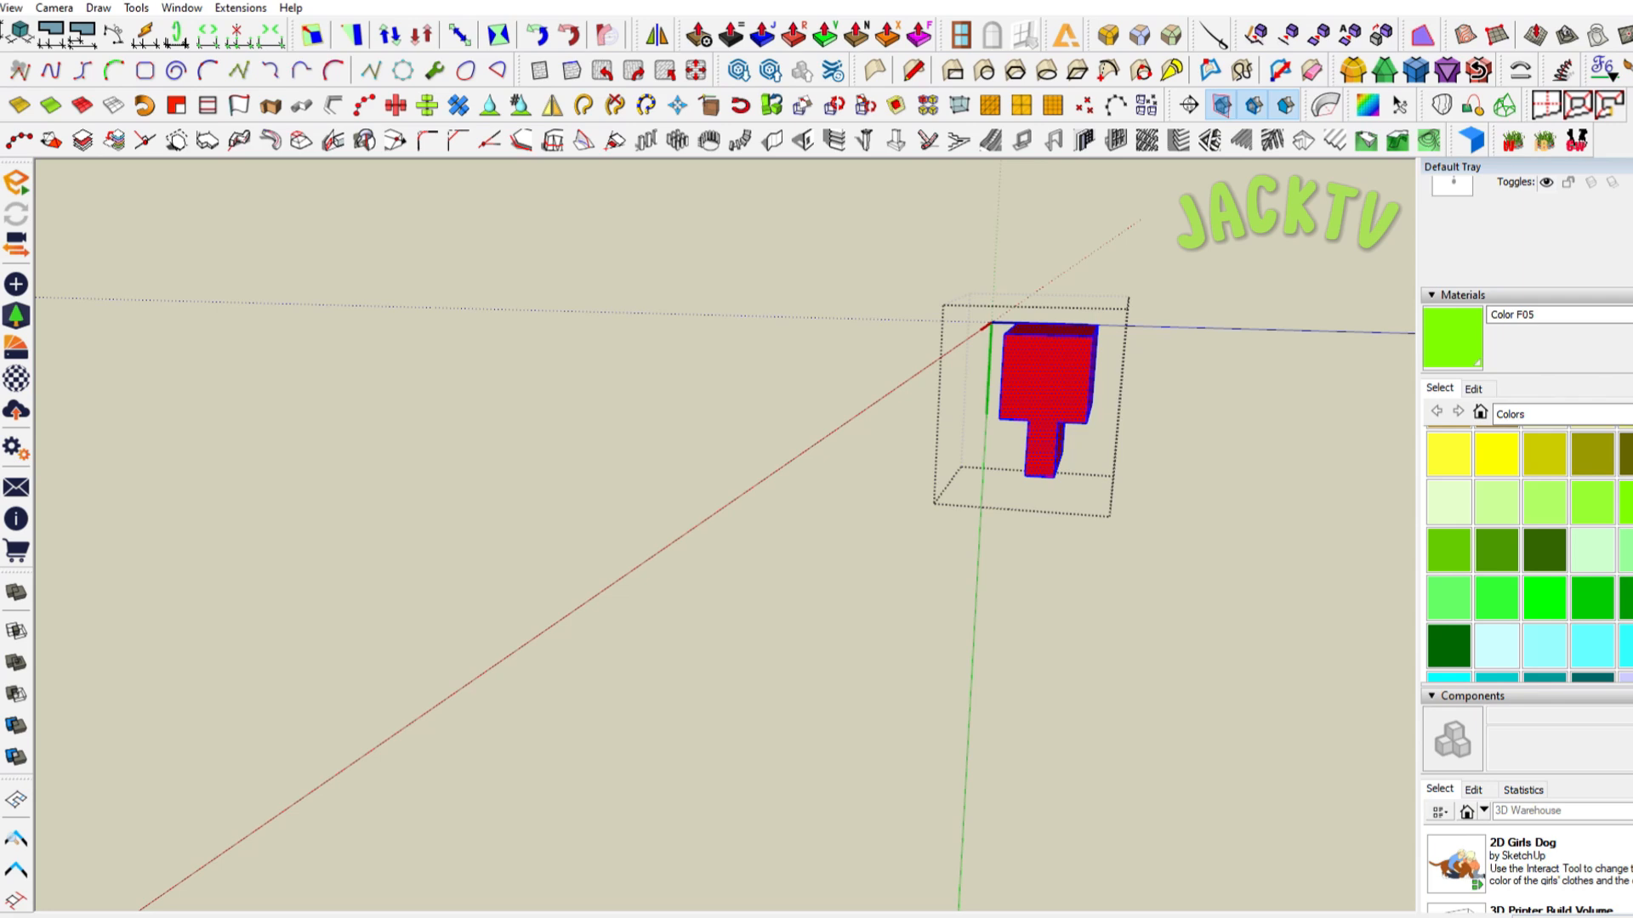
left_click(1046, 376)
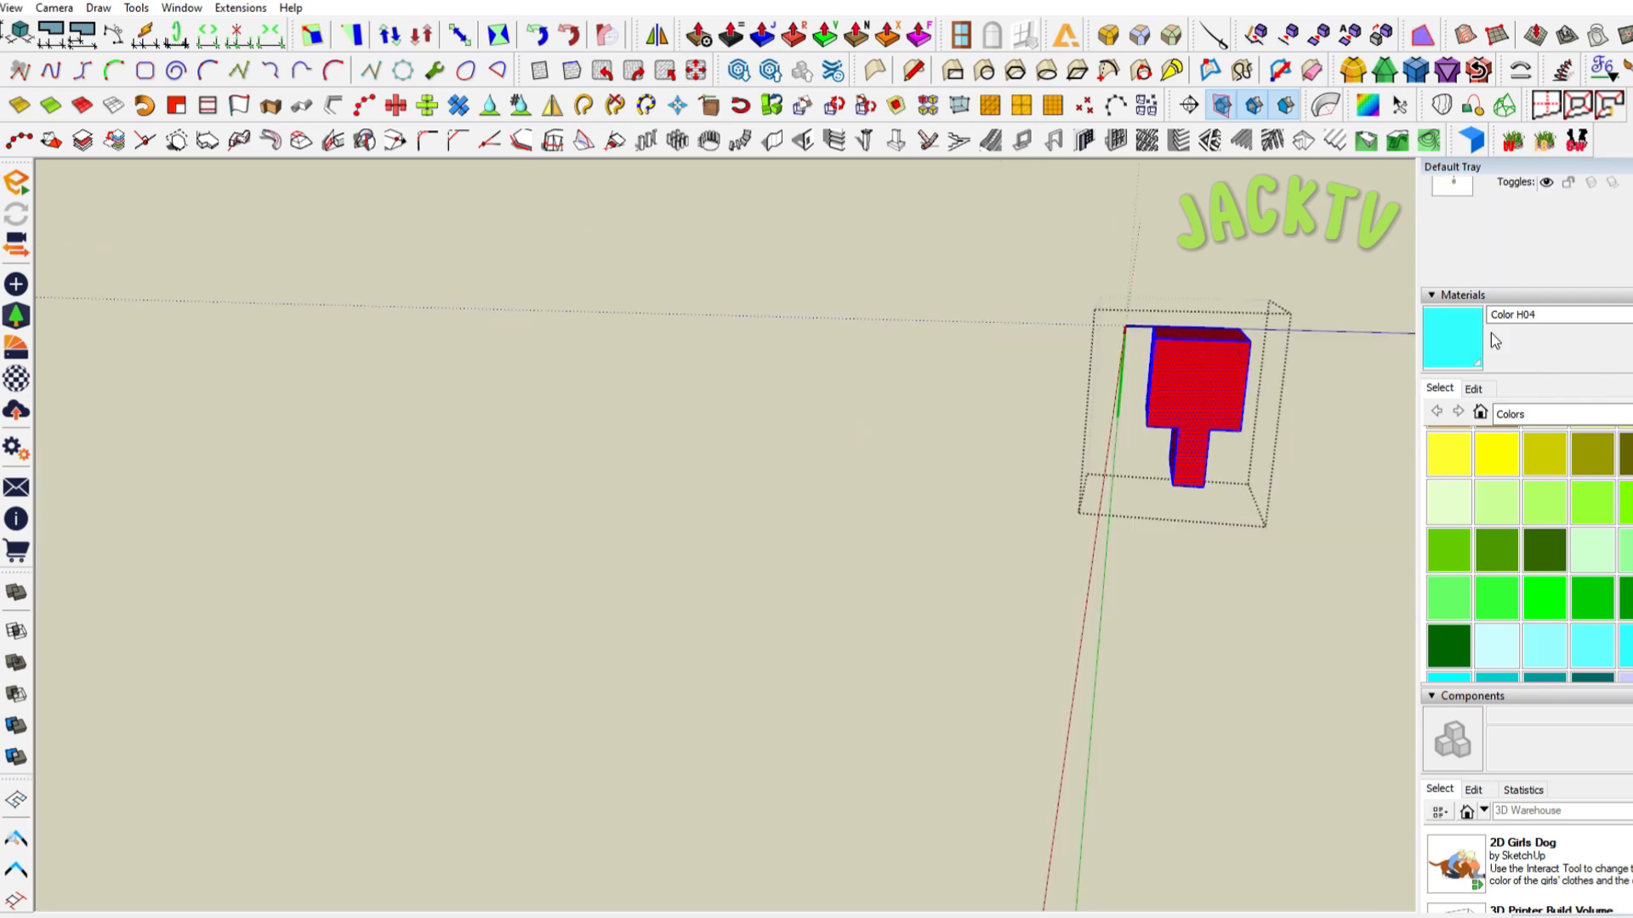
Paint the sixth antenna with Color J05 and the seventh with Color J02
scroll(1577, 534, "down", 2)
scroll(1501, 544, "down", 2)
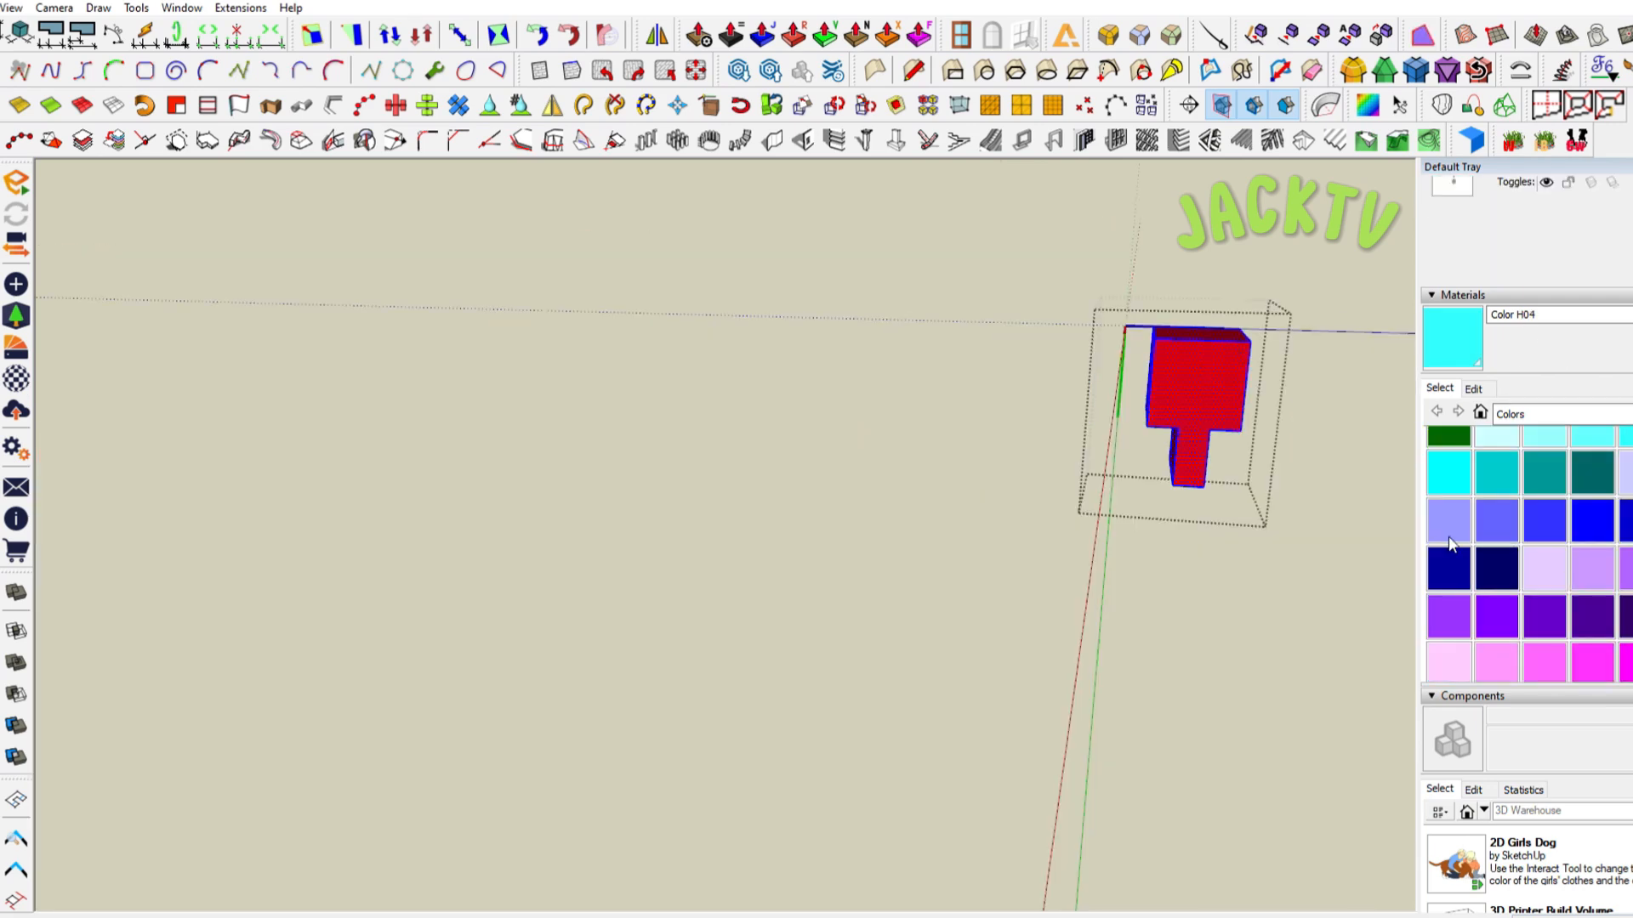
left_click(1486, 595)
left_click(1199, 398)
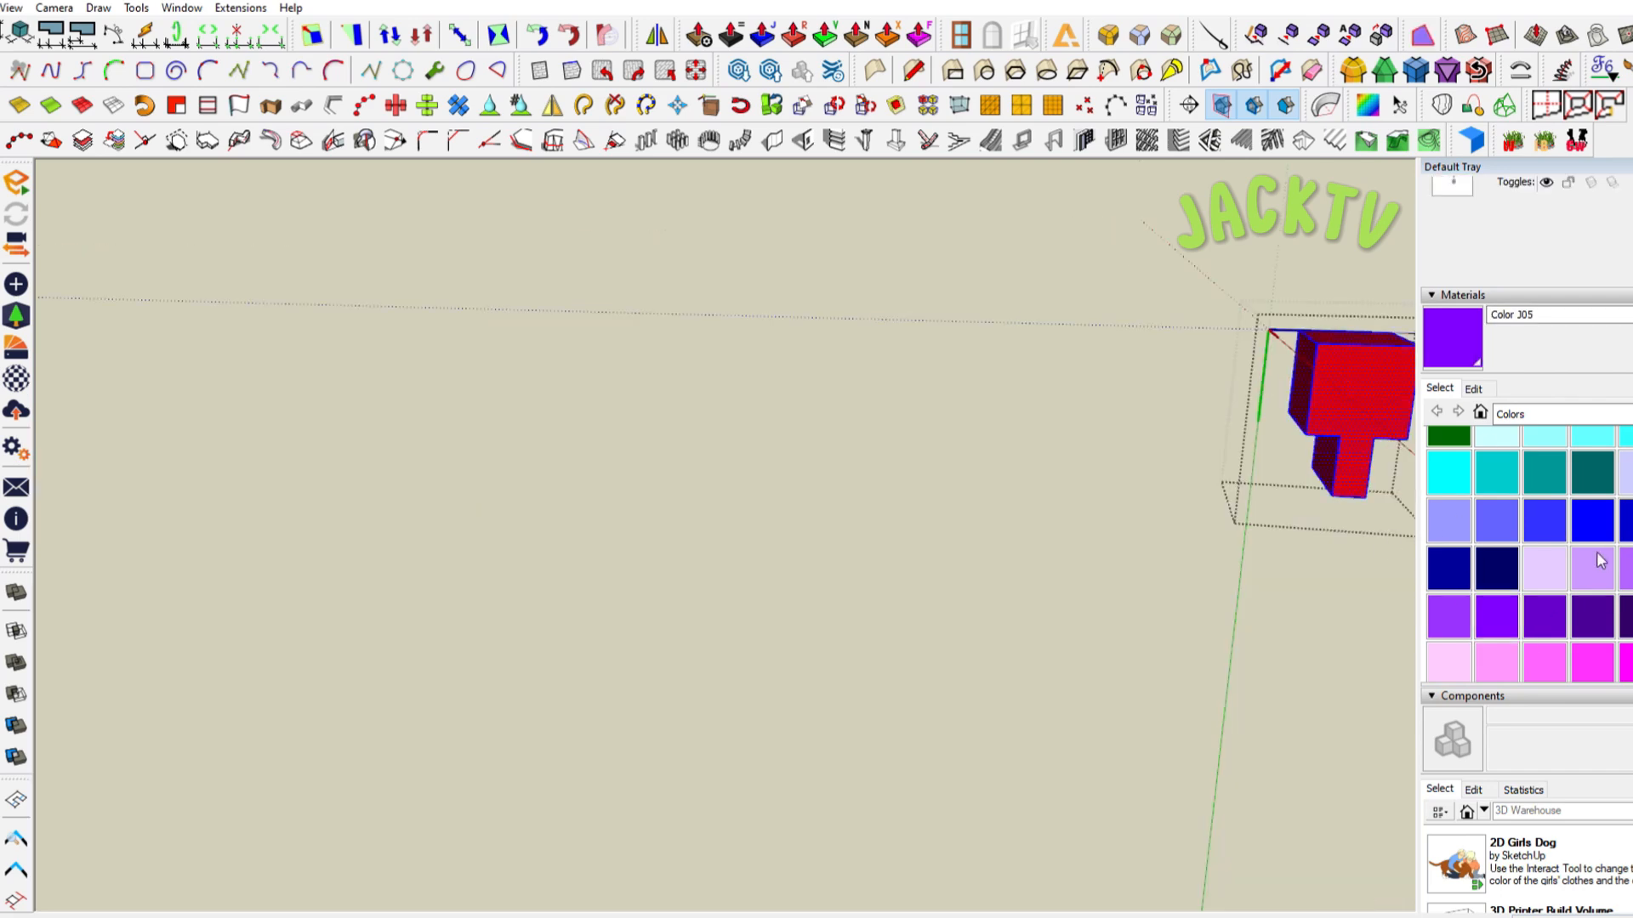
left_click(1597, 561)
left_click(1371, 416)
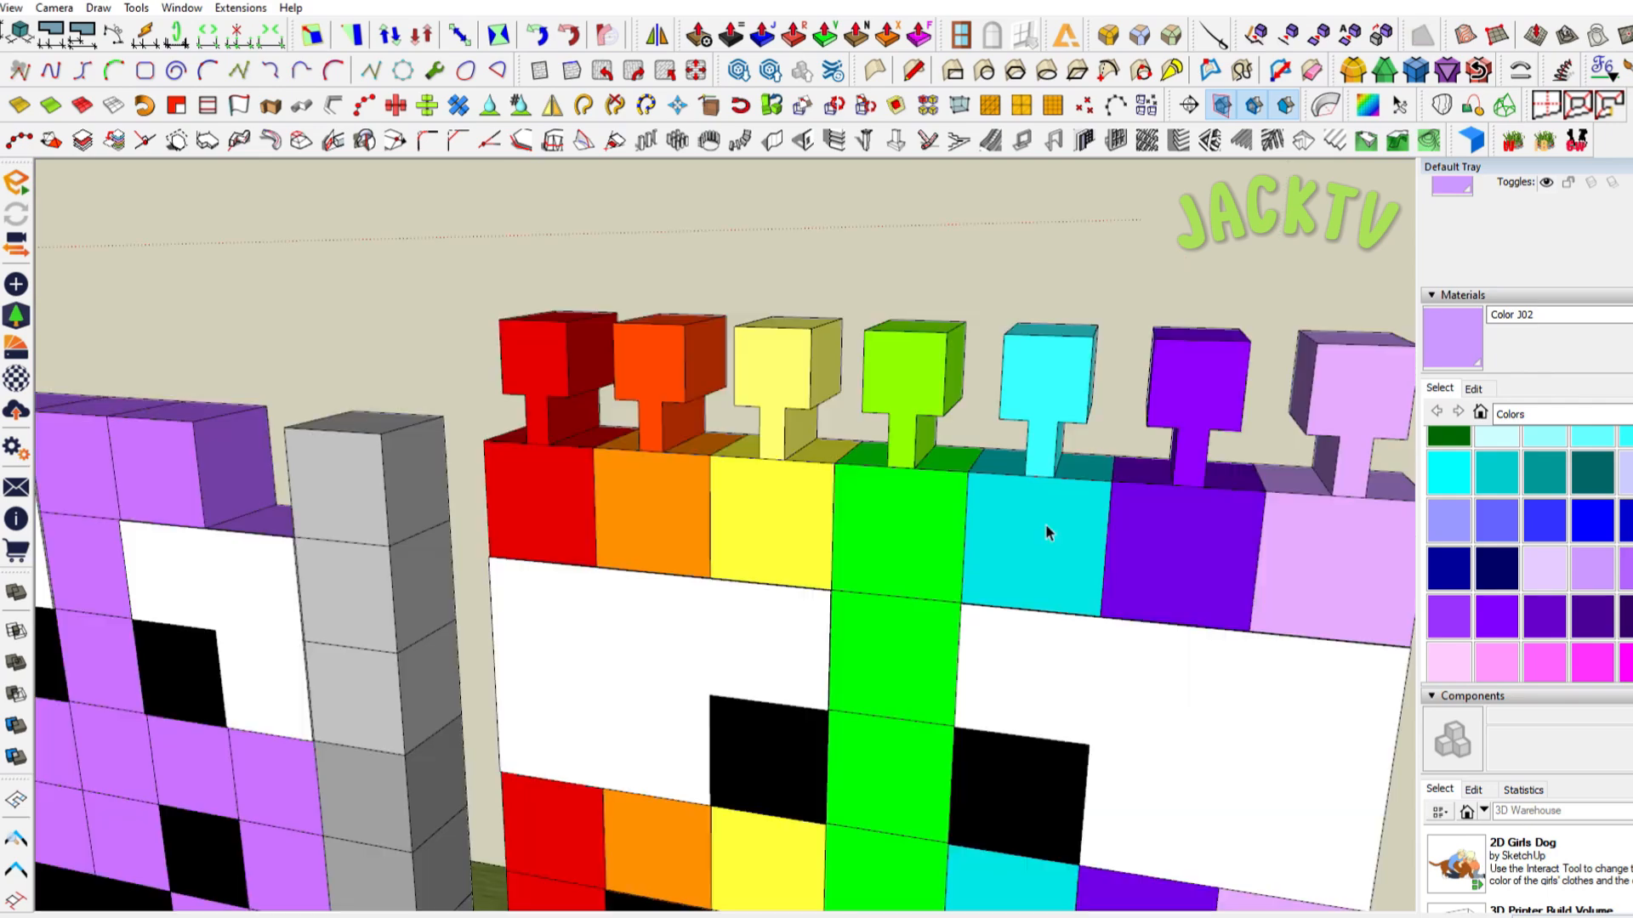